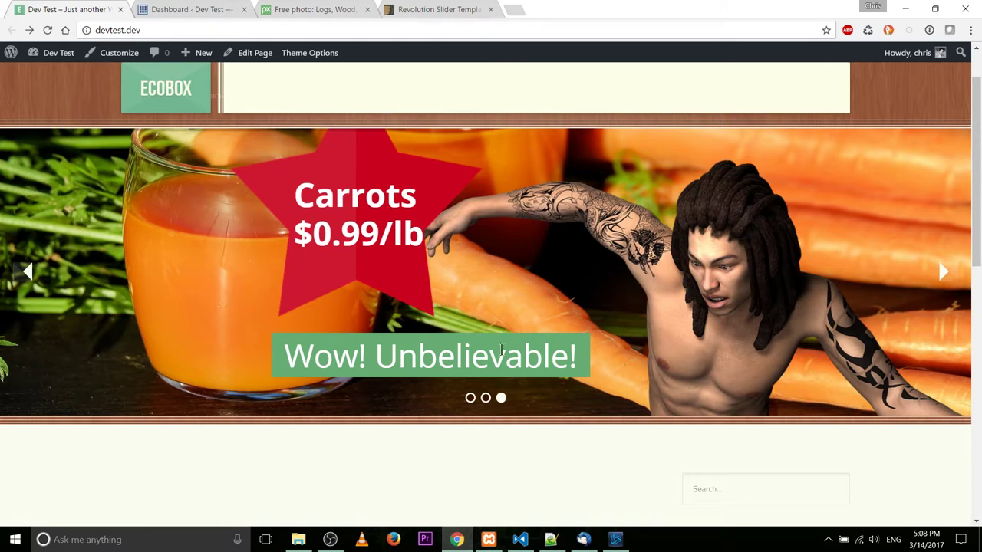
Go from the site's front page to its admin dashboard and open the list of installed plugins
{"action": "left_click", "coordinate": [470, 398]}
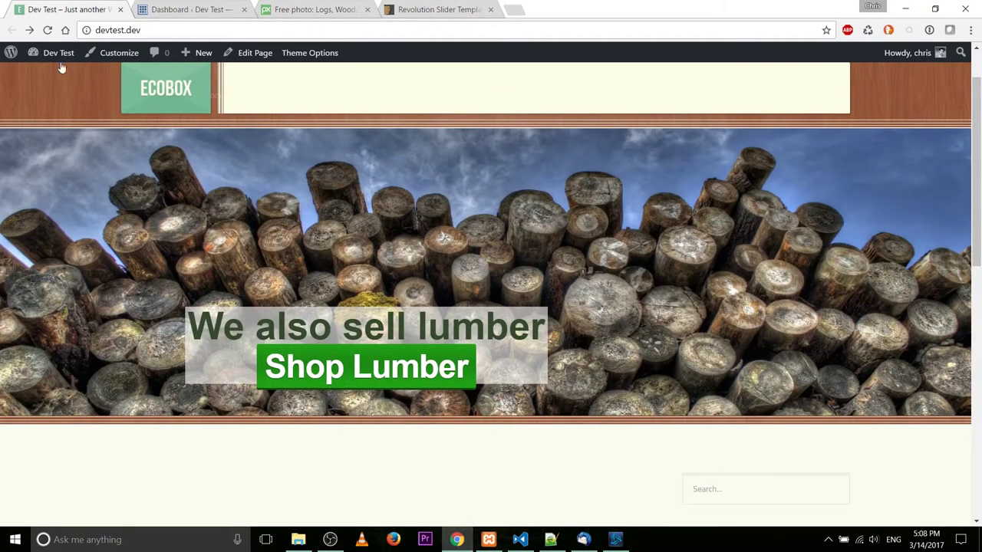
{"action": "mouse_move", "coordinate": [57, 54]}
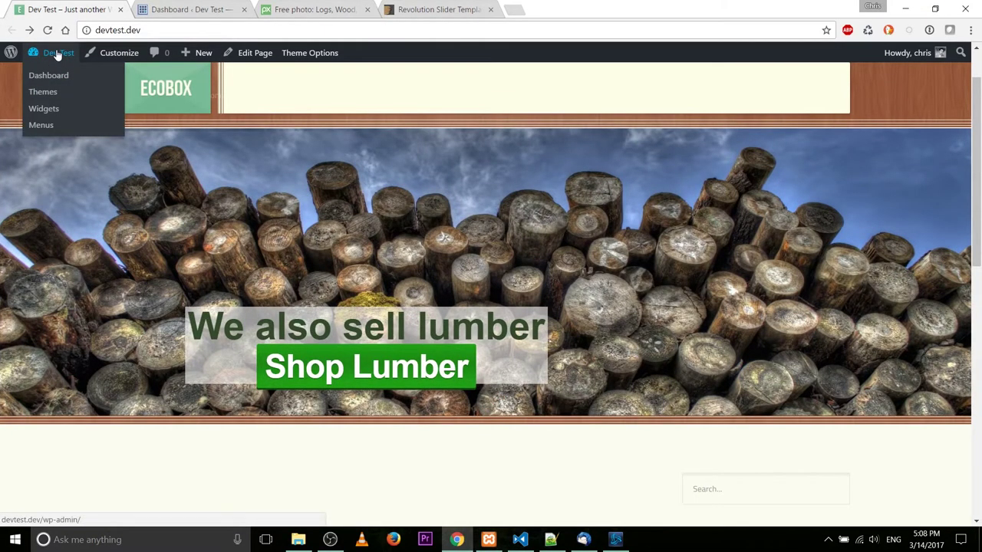
{"action": "left_click", "coordinate": [57, 53]}
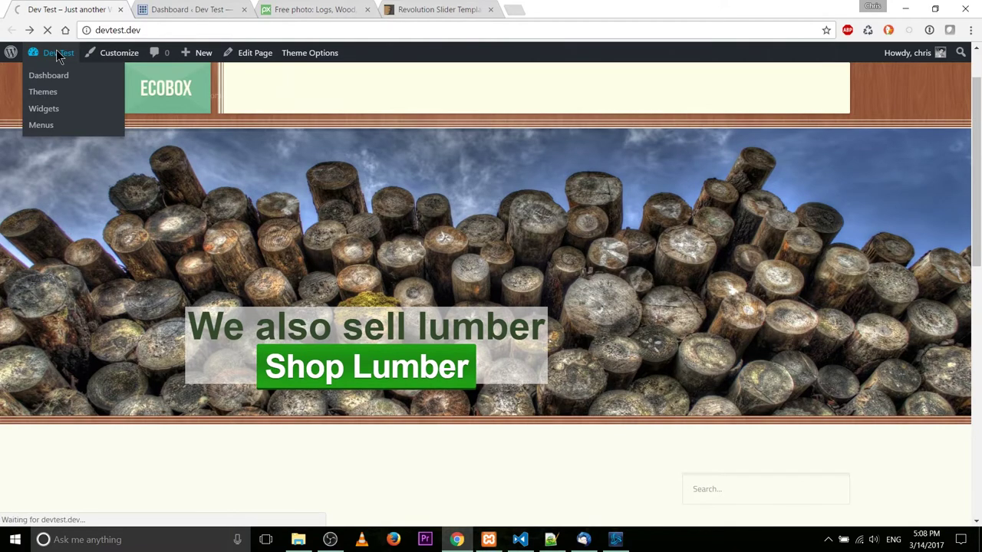
{"action": "scroll", "coordinate": [213, 381], "scroll_direction": "down", "scroll_amount": 1}
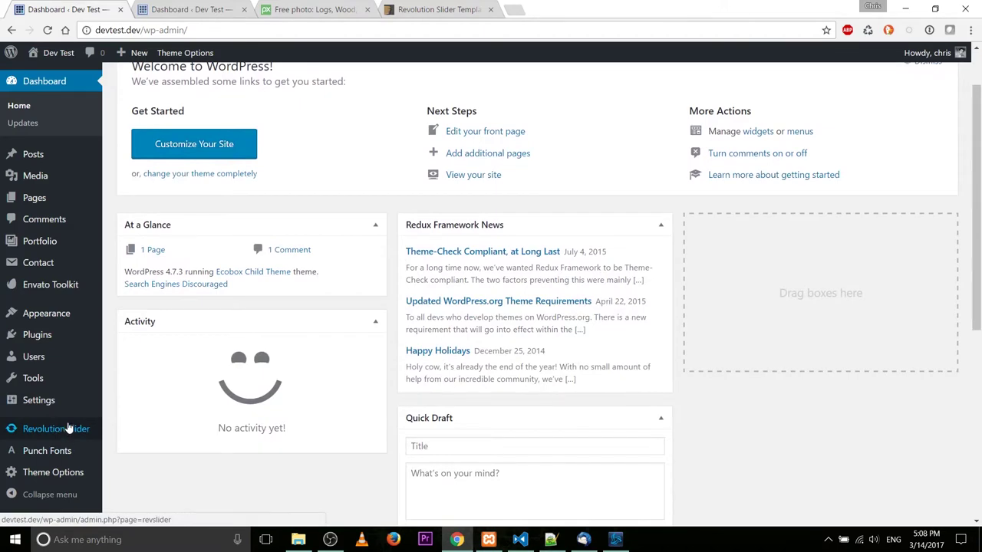
{"action": "left_click", "coordinate": [70, 338]}
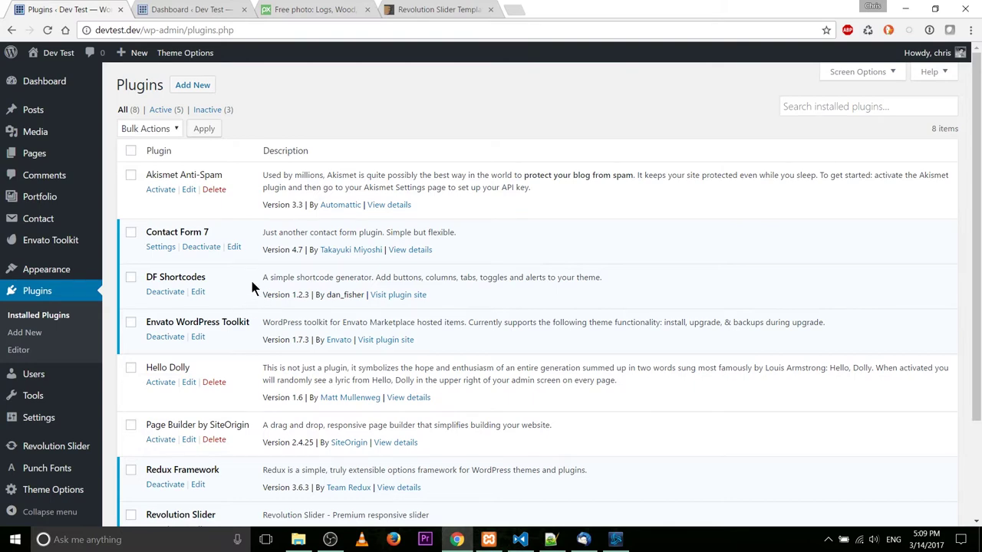
Find the Revolution Slider plugin among the installed plugins and open its slider management page
{"action": "scroll", "coordinate": [251, 287], "scroll_direction": "down", "scroll_amount": 1}
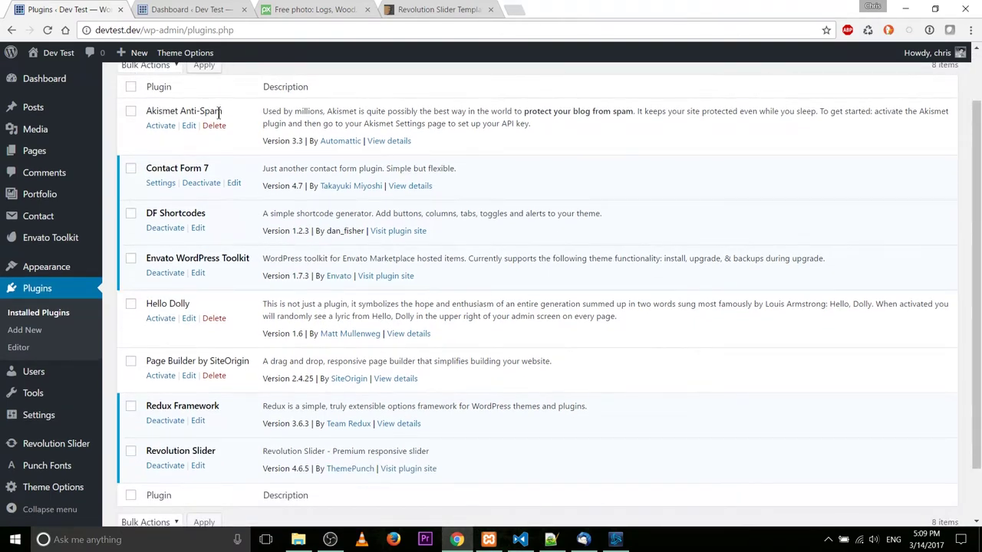
{"action": "scroll", "coordinate": [164, 389], "scroll_direction": "down", "scroll_amount": 1}
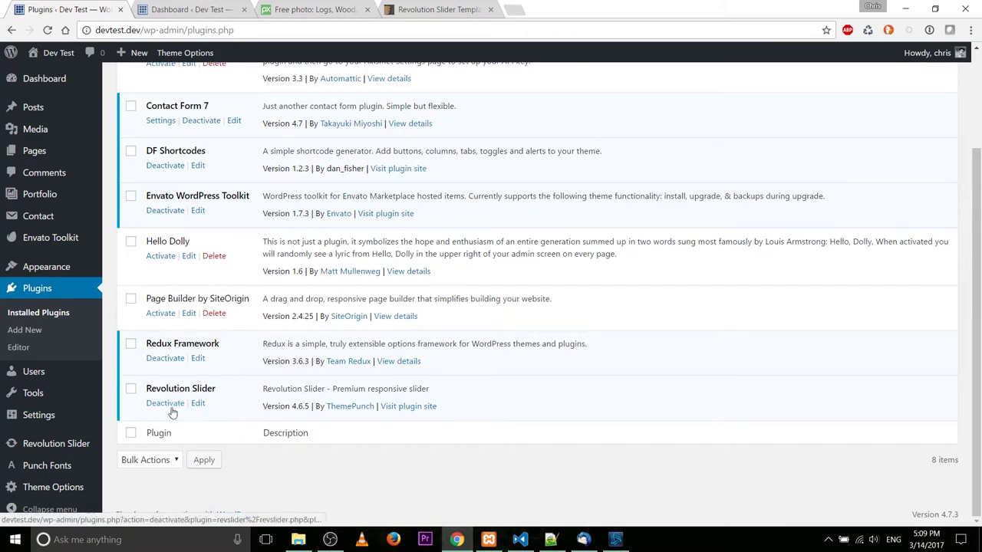
{"action": "left_click", "coordinate": [72, 451]}
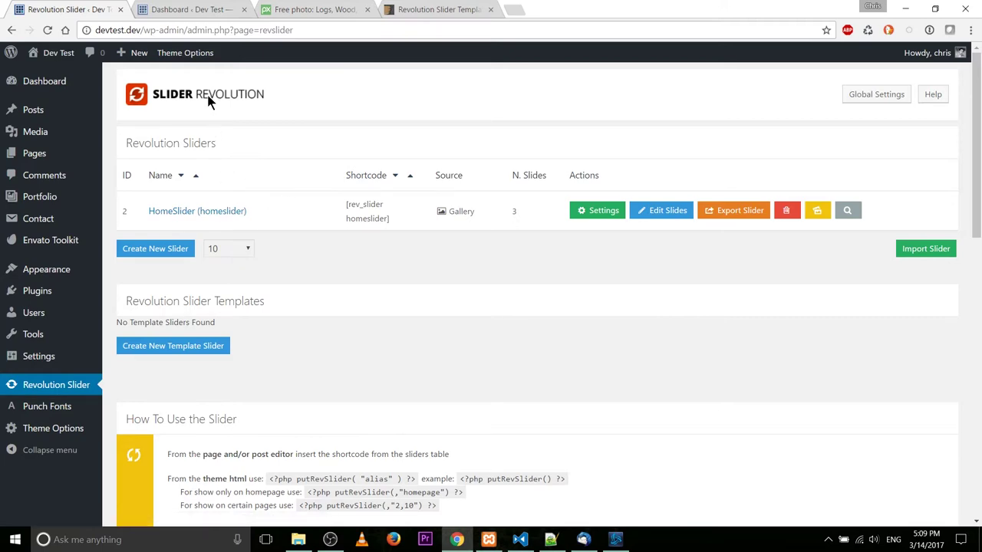
Visit the live site and preview the home slider's slides, testing the Shop Lumber link and returning to view the carrots slide
{"action": "left_click", "coordinate": [188, 10]}
{"action": "left_click", "coordinate": [59, 52]}
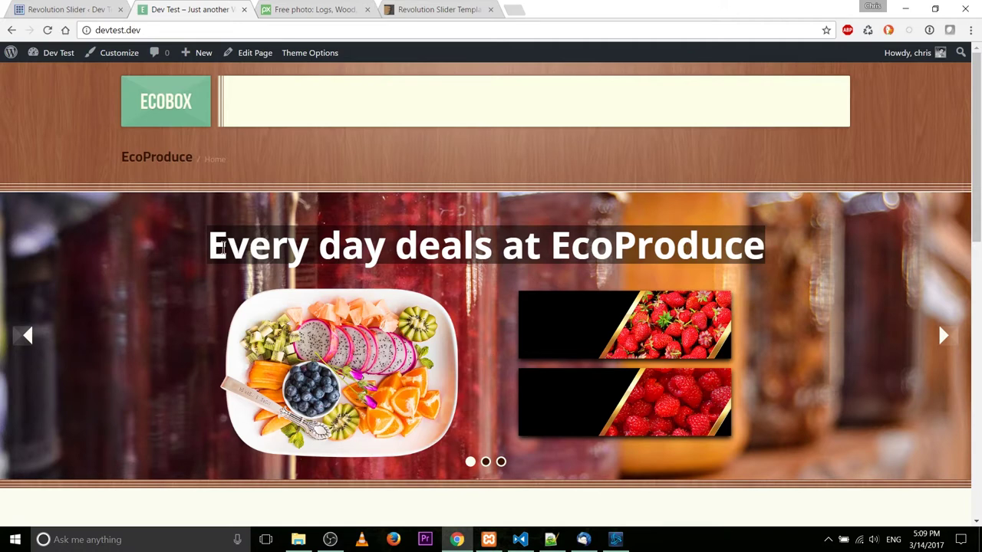
{"action": "left_click", "coordinate": [486, 464]}
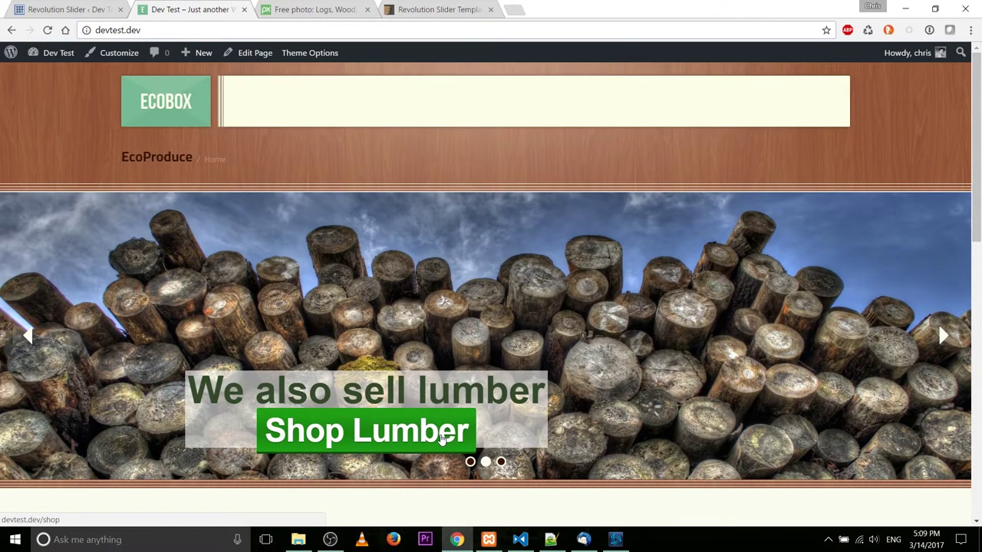
{"action": "left_click", "coordinate": [442, 435]}
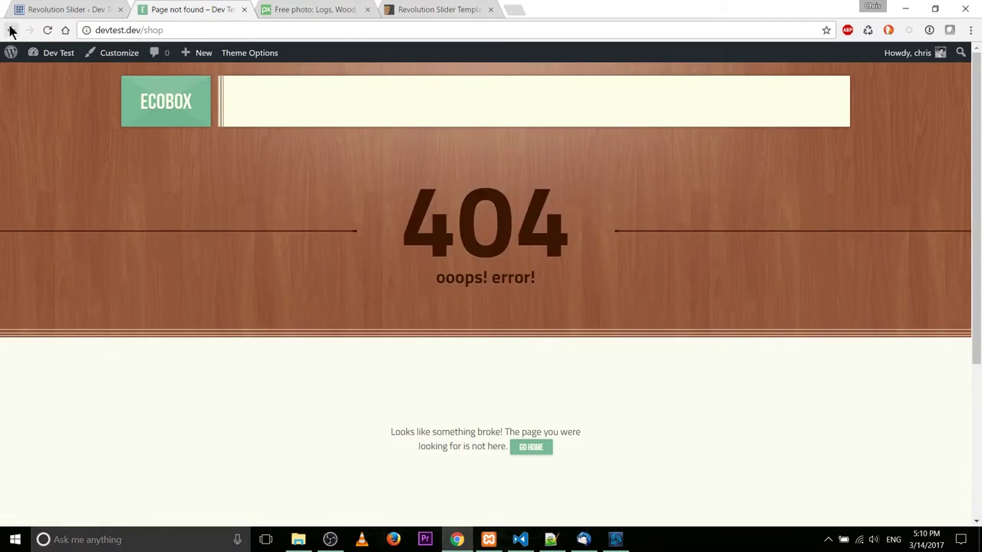
{"action": "left_click", "coordinate": [12, 31]}
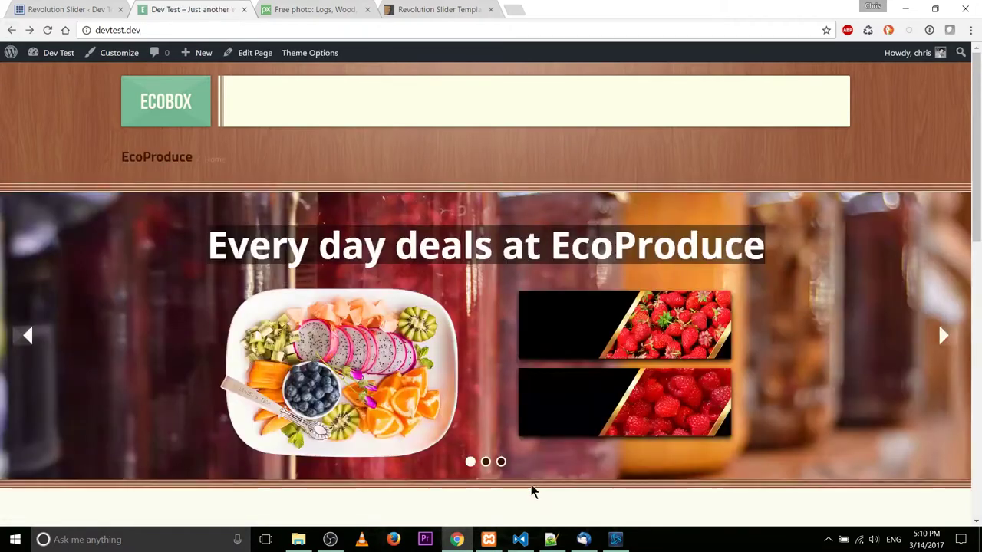
{"action": "left_click", "coordinate": [486, 463]}
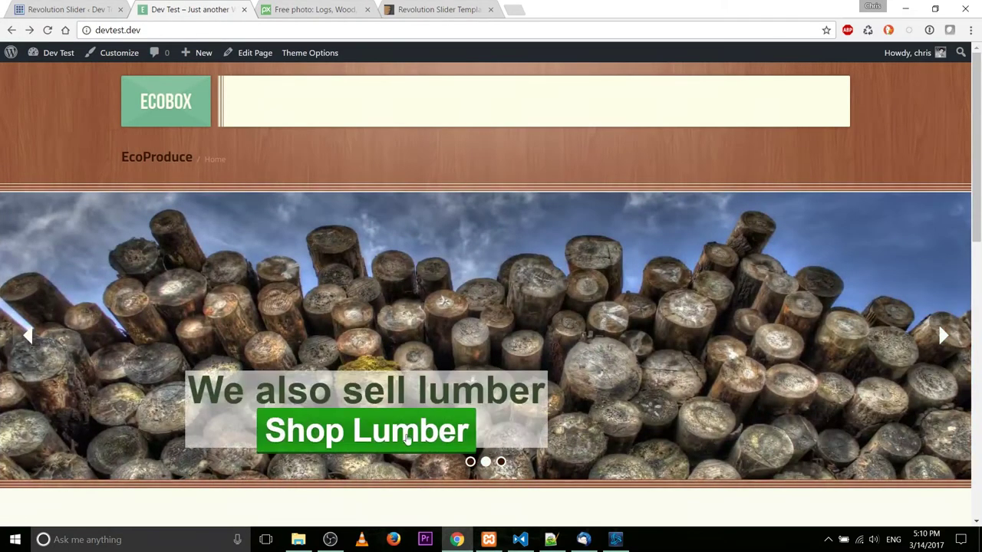
{"action": "left_click", "coordinate": [500, 462]}
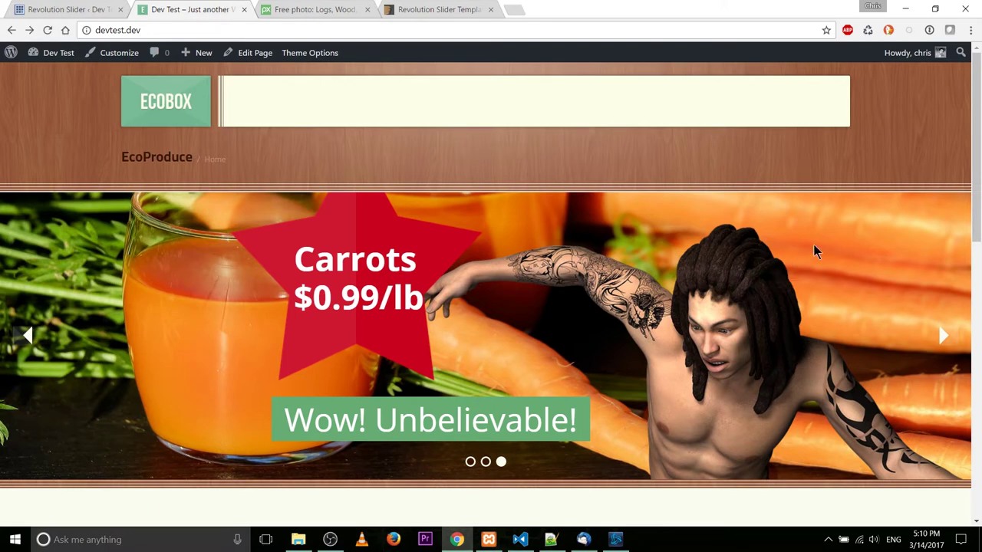
View the lumber source photo on Pixabay and return to the Revolution Slider management page
{"action": "left_click", "coordinate": [285, 9]}
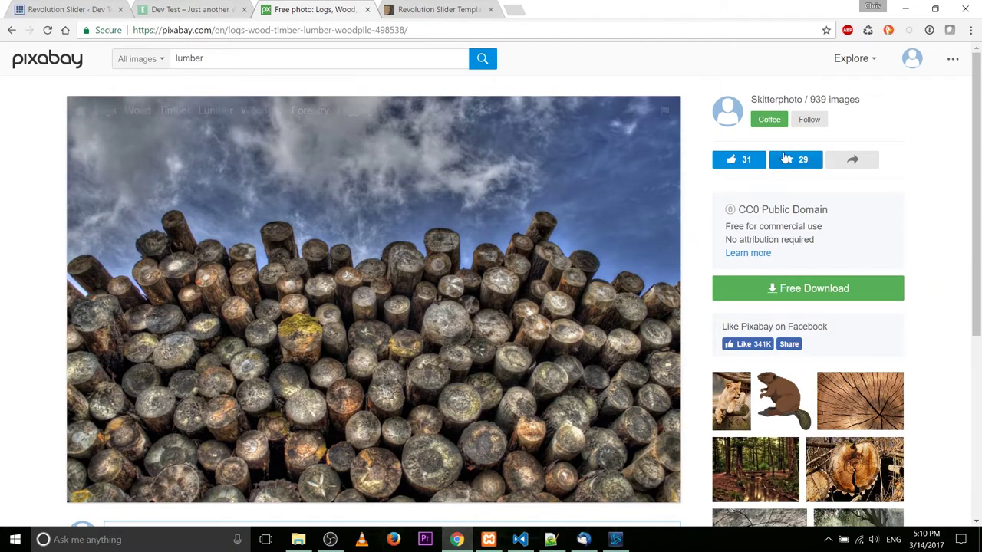
{"action": "left_click", "coordinate": [224, 9]}
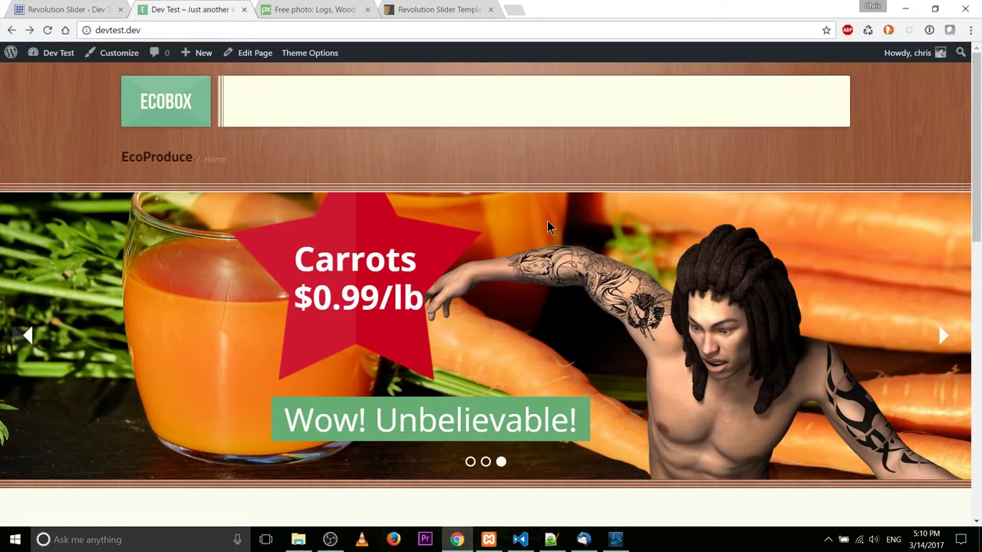
{"action": "left_click", "coordinate": [56, 8]}
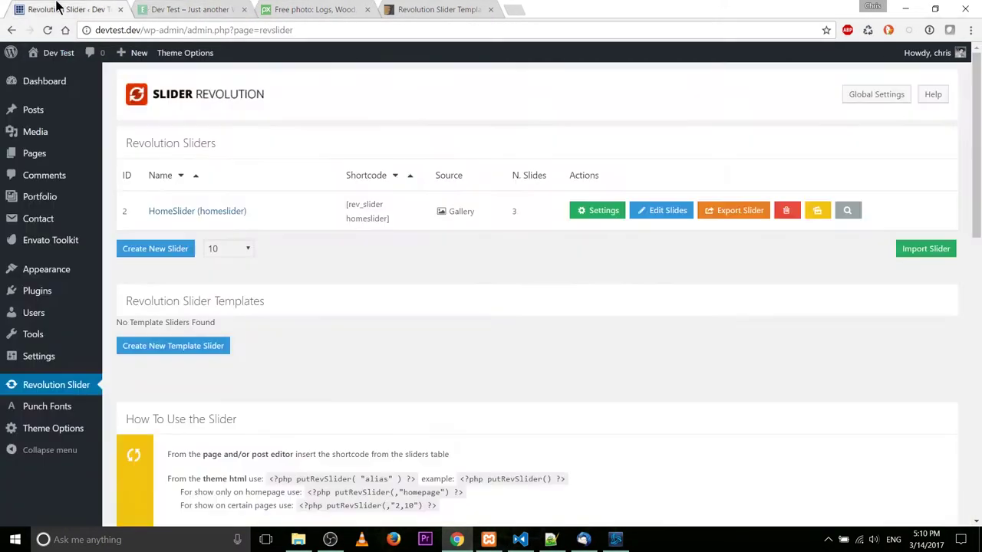
Start a new slider with the title "Tutorial Slider" and the alias "tutorialslider"
{"action": "left_click", "coordinate": [186, 251]}
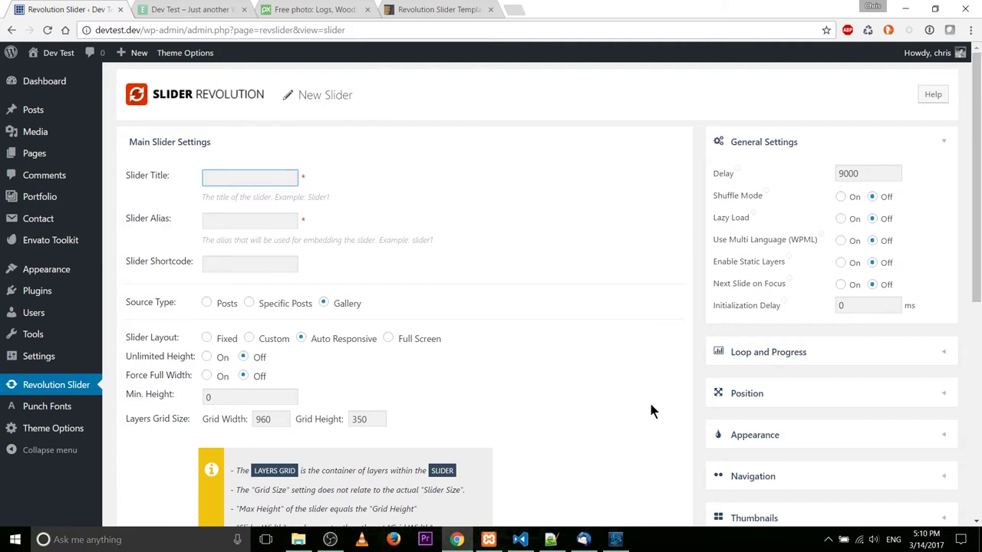
{"action": "type", "text": "Tutorial Slider"}
{"action": "key", "text": "Tab"}
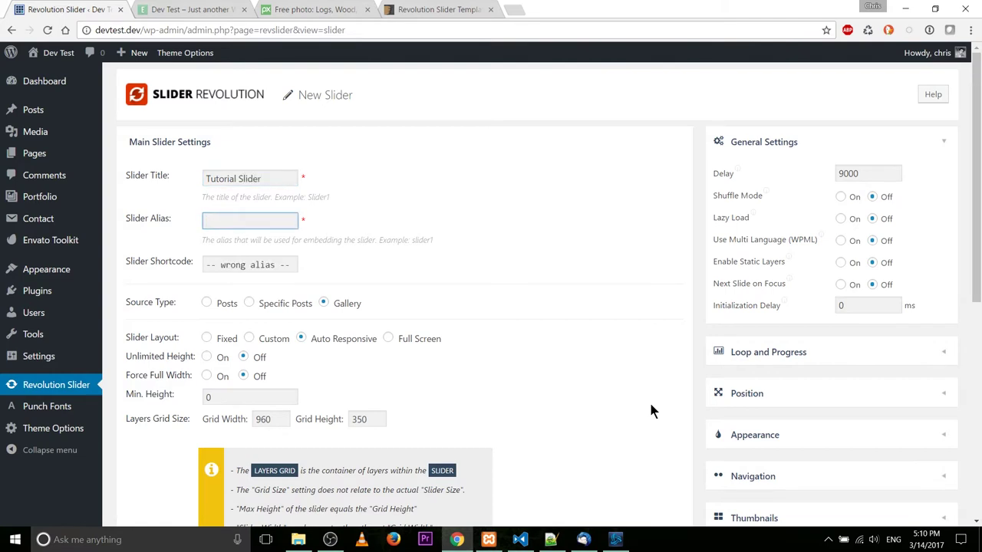
{"action": "type", "text": "tutorial"}
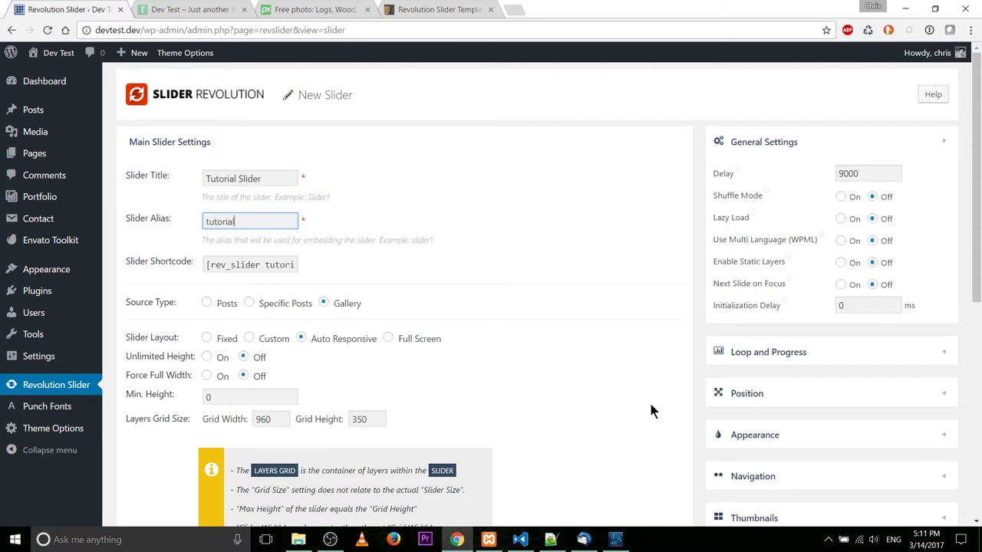
{"action": "type", "text": "slider"}
Examine the full shortcode generated for the tutorial slider by selecting the text in its field
{"action": "left_click_drag", "start_coordinate": [130, 266], "coordinate": [190, 266]}
{"action": "left_click", "coordinate": [193, 269]}
{"action": "left_click", "coordinate": [204, 266]}
{"action": "left_click", "coordinate": [207, 266]}
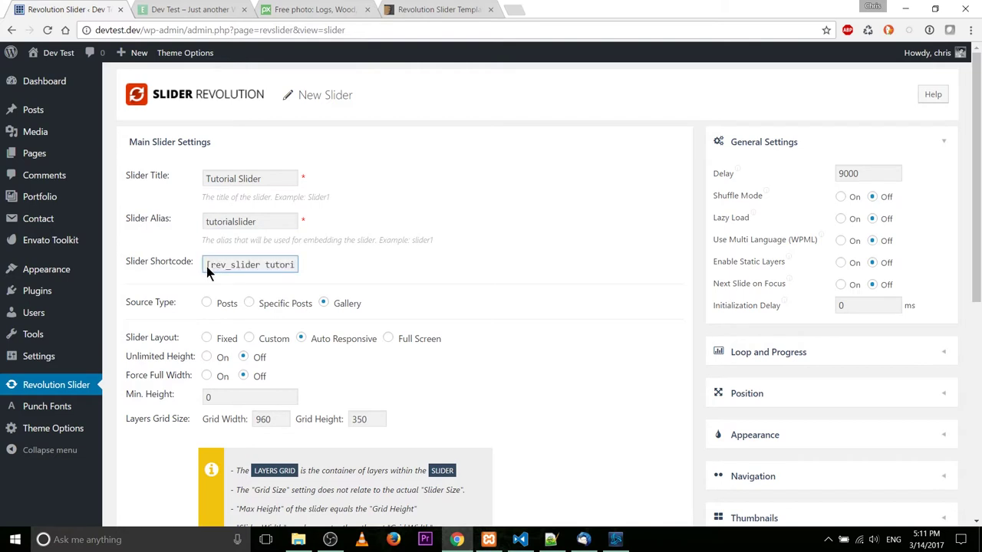
{"action": "left_click_drag", "start_coordinate": [206, 266], "coordinate": [164, 266]}
{"action": "left_click", "coordinate": [210, 267]}
{"action": "left_click", "coordinate": [206, 263]}
{"action": "left_click_drag", "start_coordinate": [209, 265], "coordinate": [305, 268]}
{"action": "left_click", "coordinate": [294, 269]}
{"action": "key", "text": "ctrl+a"}
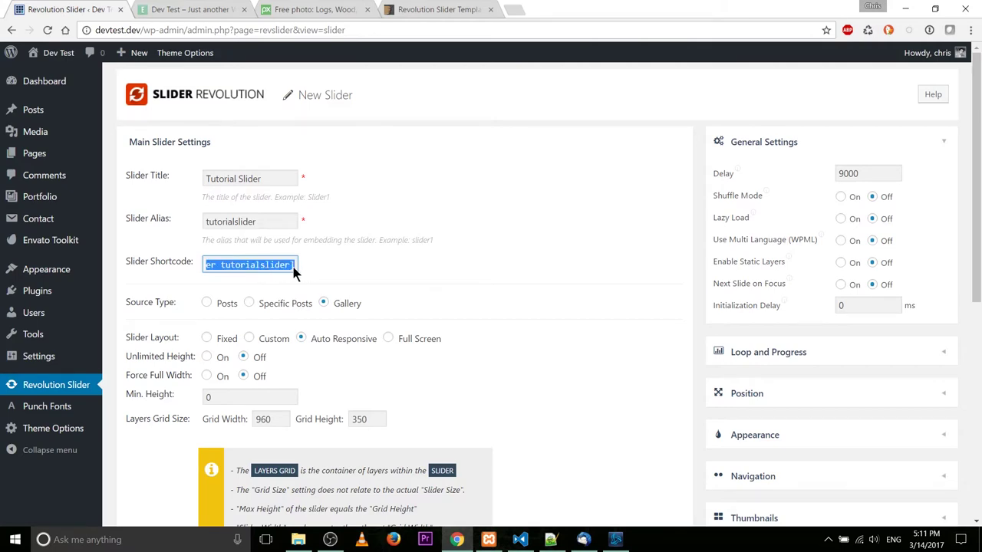
{"action": "left_click", "coordinate": [317, 271]}
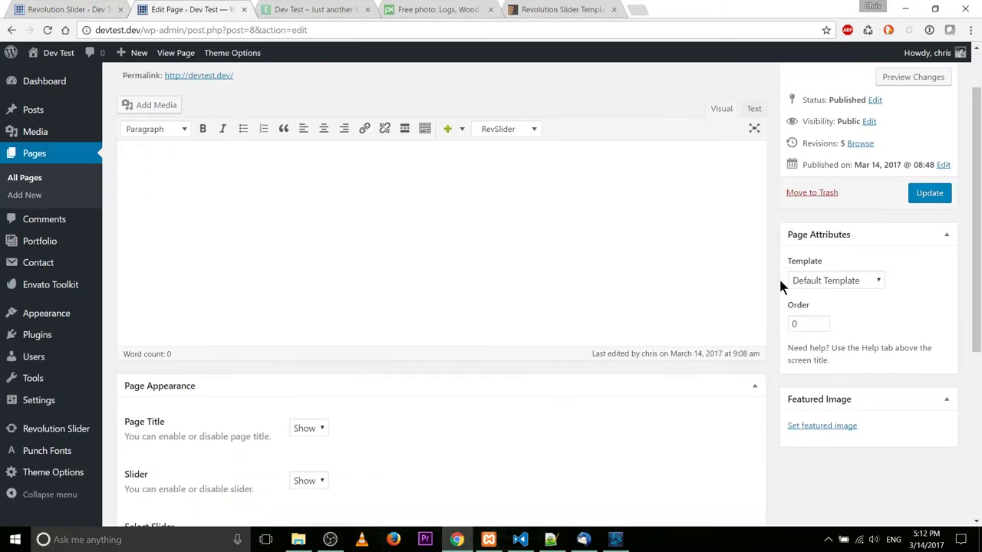
Examine the EcoProduce page's slider appearance options and the sliders offered by Select Slider and the editor's RevSlider shortcode list
{"action": "scroll", "coordinate": [781, 285], "scroll_direction": "down", "scroll_amount": 3}
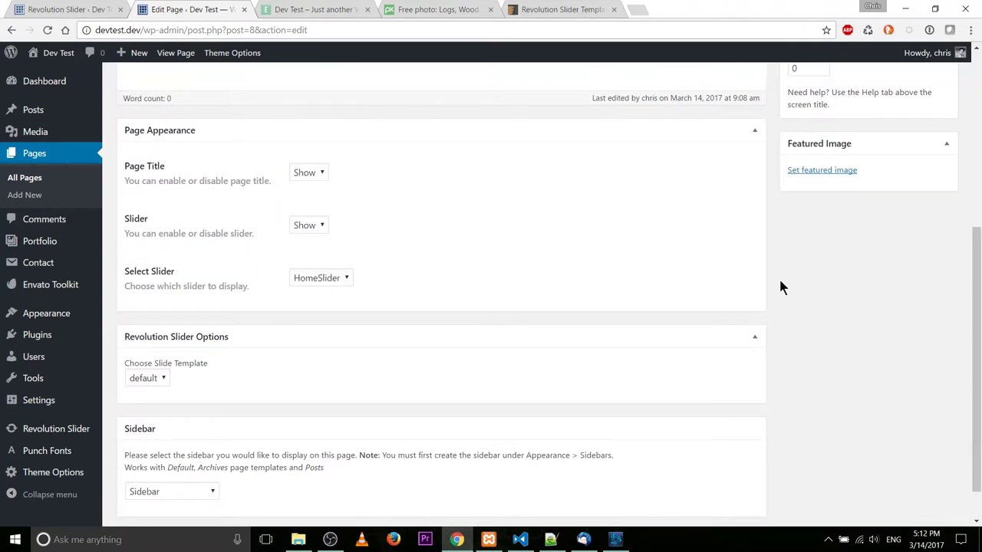
{"action": "scroll", "coordinate": [781, 286], "scroll_direction": "up", "scroll_amount": 4}
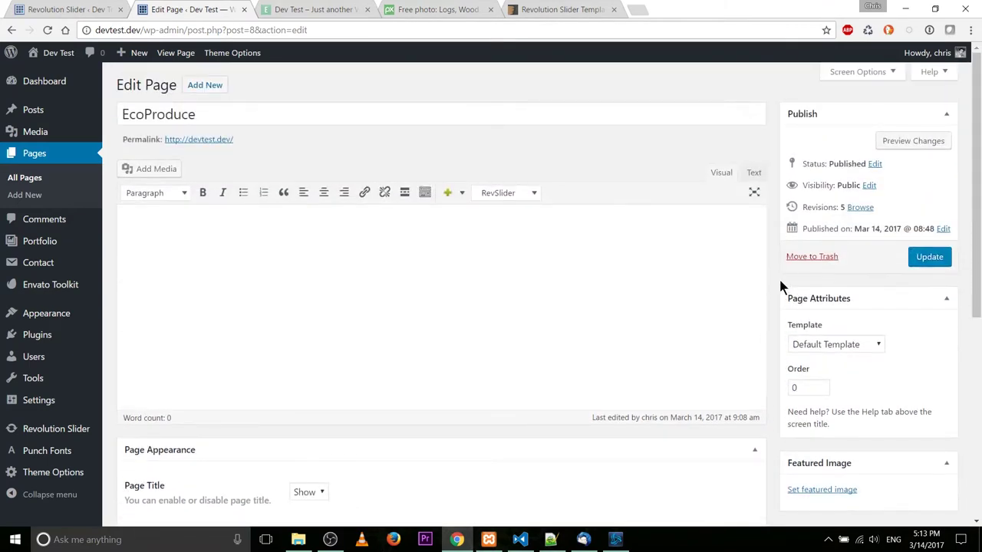
{"action": "scroll", "coordinate": [778, 276], "scroll_direction": "down", "scroll_amount": 1}
{"action": "scroll", "coordinate": [137, 218], "scroll_direction": "up", "scroll_amount": 1}
{"action": "scroll", "coordinate": [137, 217], "scroll_direction": "down", "scroll_amount": 3}
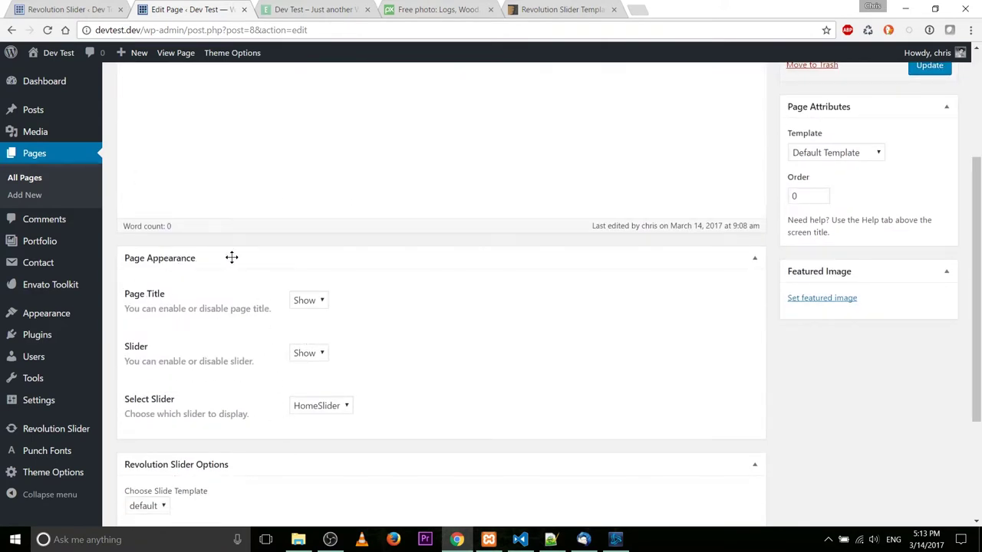
{"action": "left_click", "coordinate": [351, 406]}
{"action": "left_click", "coordinate": [331, 419]}
{"action": "scroll", "coordinate": [480, 408], "scroll_direction": "up", "scroll_amount": 3}
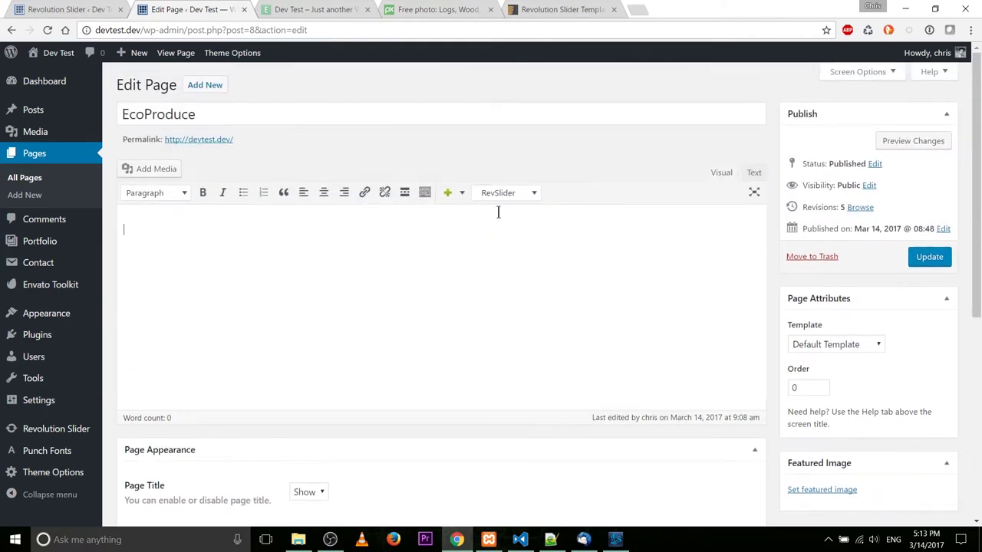
{"action": "left_click", "coordinate": [530, 194]}
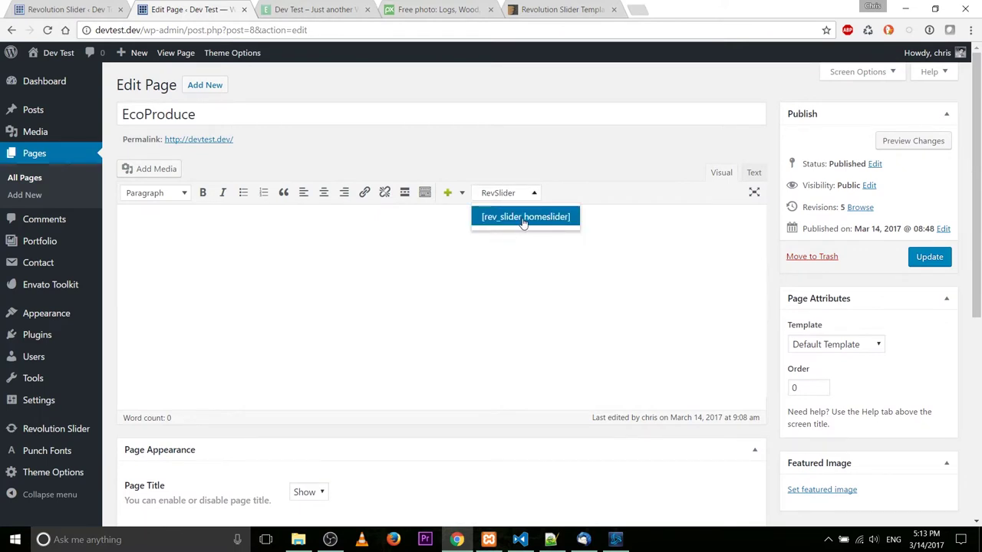
{"action": "left_click", "coordinate": [637, 235]}
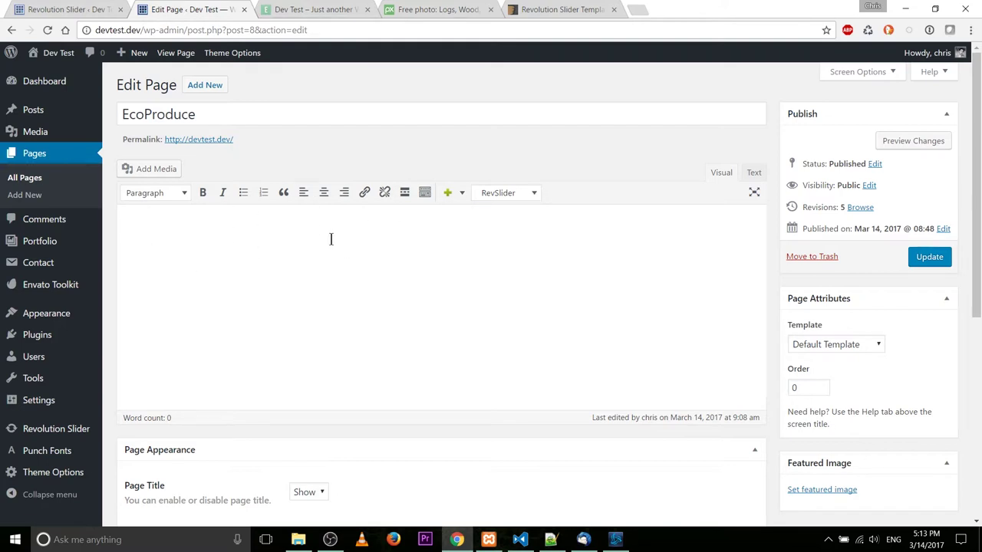
Start another new slider from Revolution Slider and try to create it with the title and alias left empty
{"action": "left_click", "coordinate": [71, 429]}
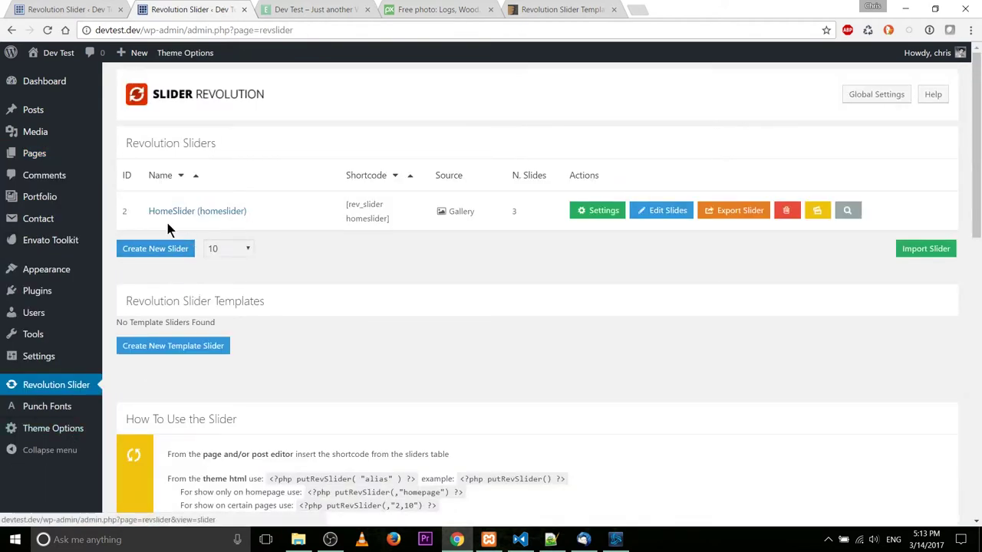
{"action": "left_click", "coordinate": [181, 249]}
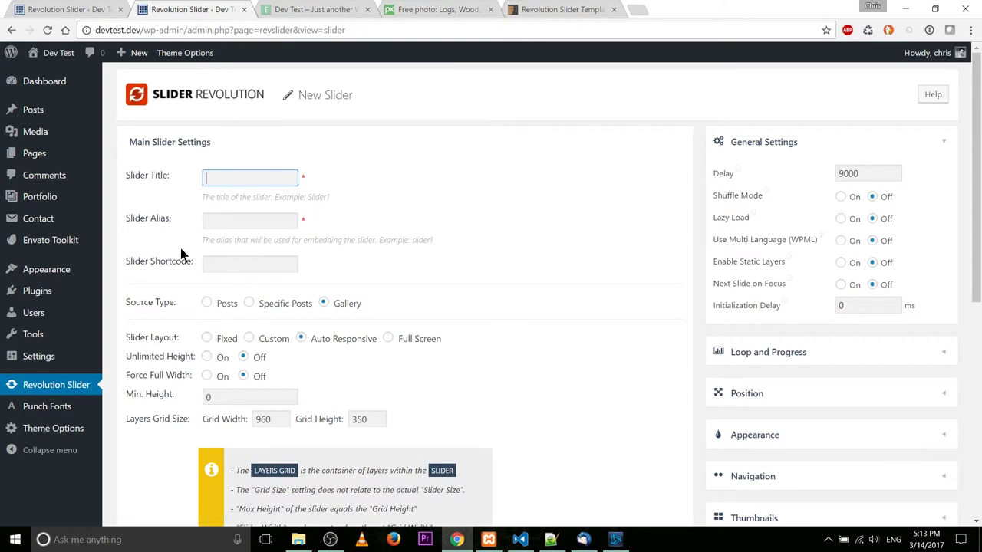
{"action": "scroll", "coordinate": [180, 253], "scroll_direction": "down", "scroll_amount": 4}
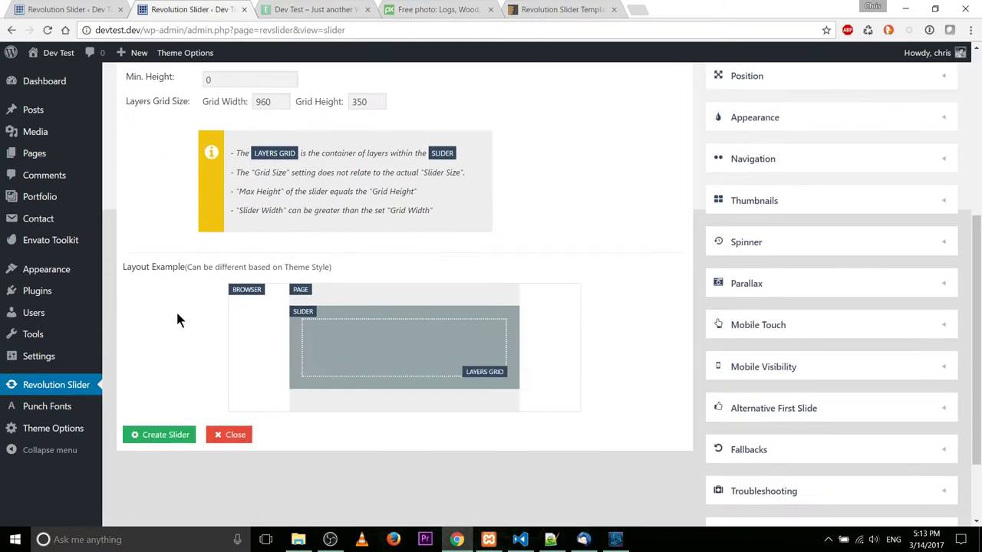
{"action": "left_click", "coordinate": [173, 434]}
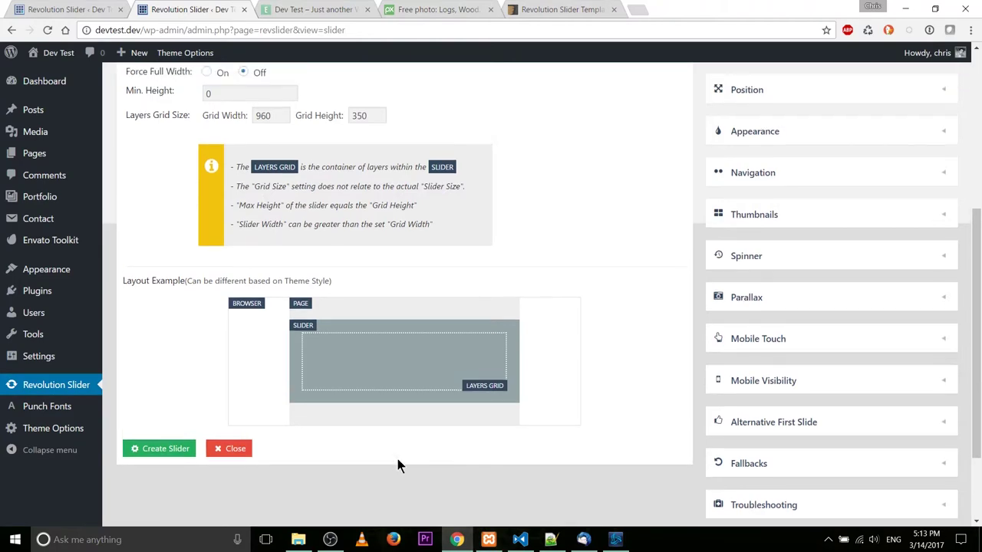
Give the new slider the title "Tutorial Slider" and the alias "tutorialslider"
{"action": "type", "text": "Tutorial"}
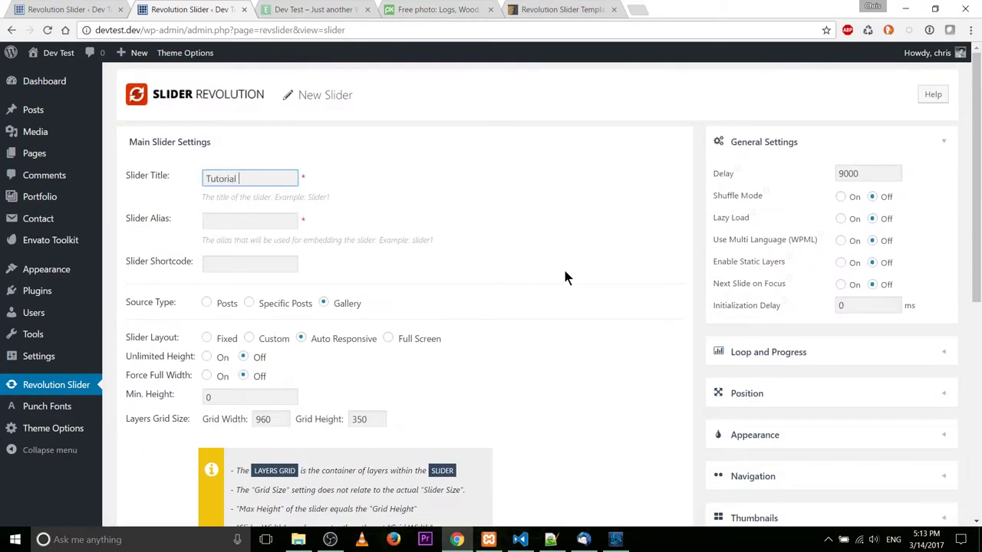
{"action": "type", "text": " Slider"}
{"action": "key", "text": "Tab"}
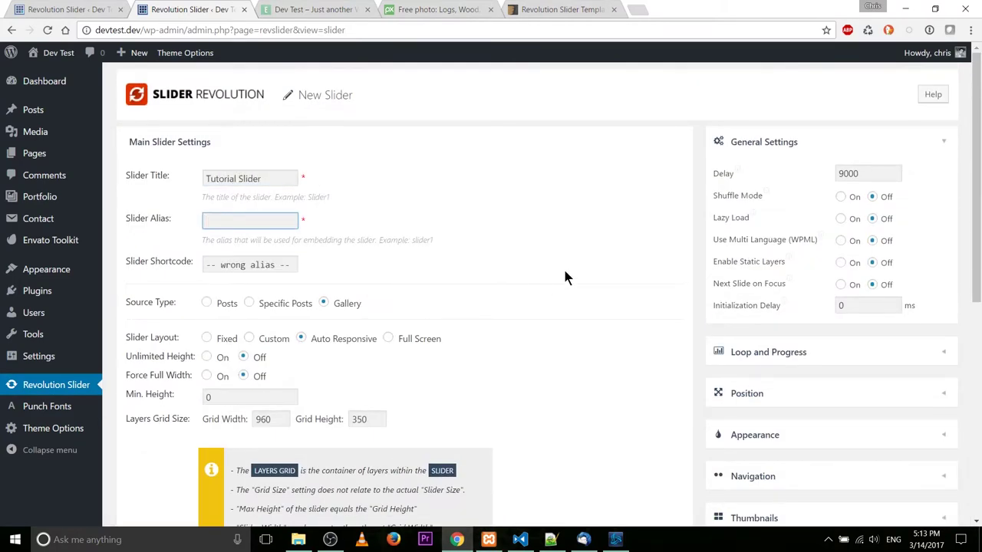
{"action": "type", "text": "tutorialslider"}
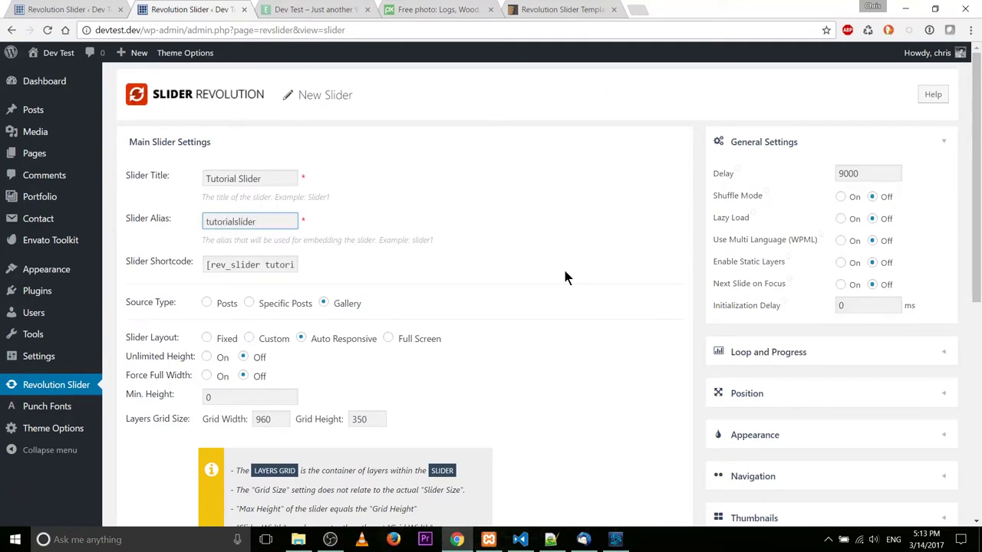
Examine the slider's source type, layout options, and layers grid width and height fields
{"action": "scroll", "coordinate": [564, 274], "scroll_direction": "down", "scroll_amount": 1}
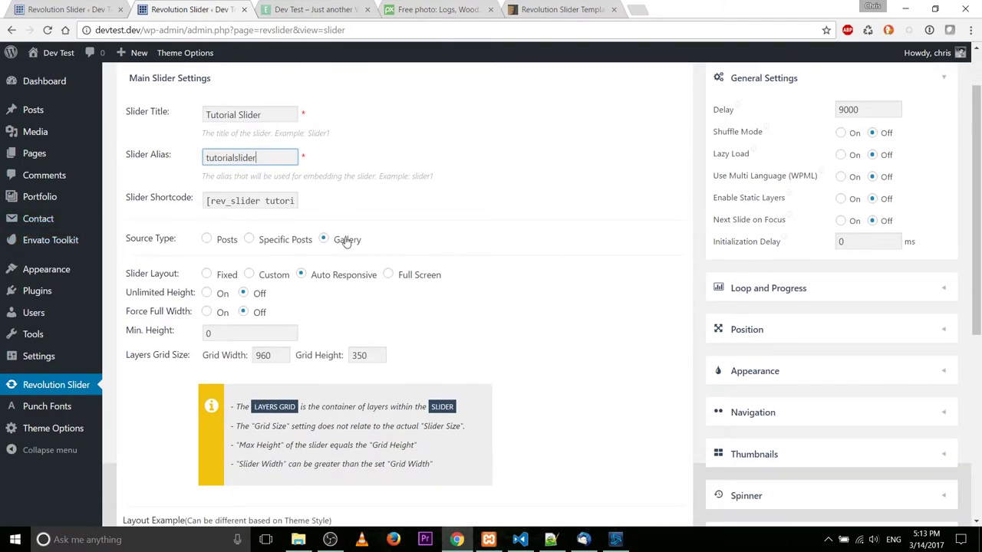
{"action": "scroll", "coordinate": [524, 321], "scroll_direction": "down", "scroll_amount": 1}
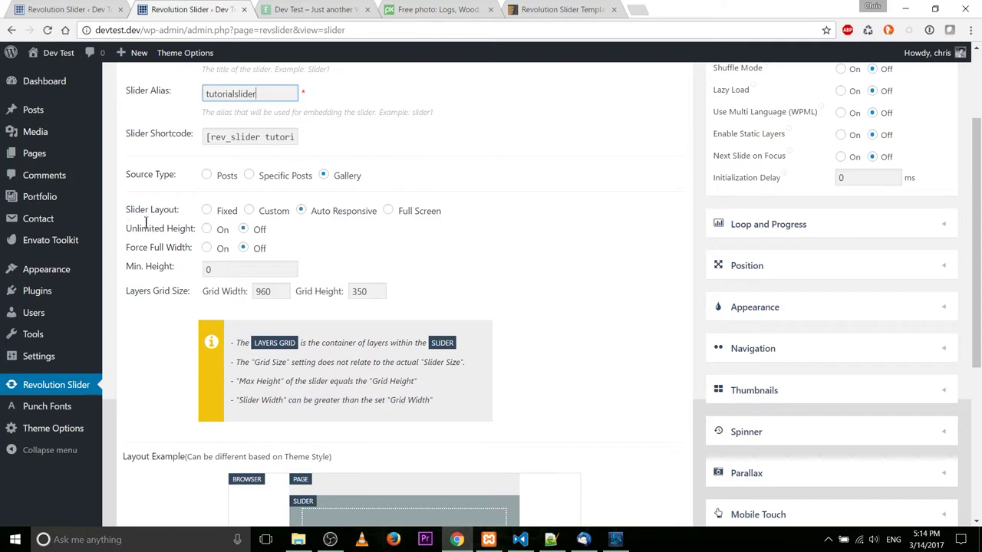
{"action": "left_click_drag", "start_coordinate": [126, 209], "coordinate": [182, 215]}
{"action": "left_click", "coordinate": [190, 220]}
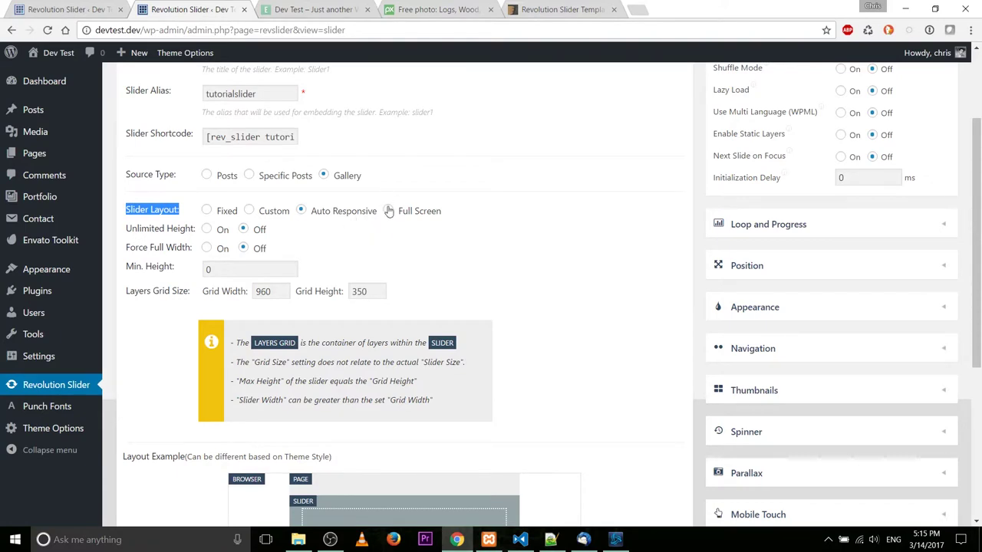
{"action": "left_click", "coordinate": [433, 247]}
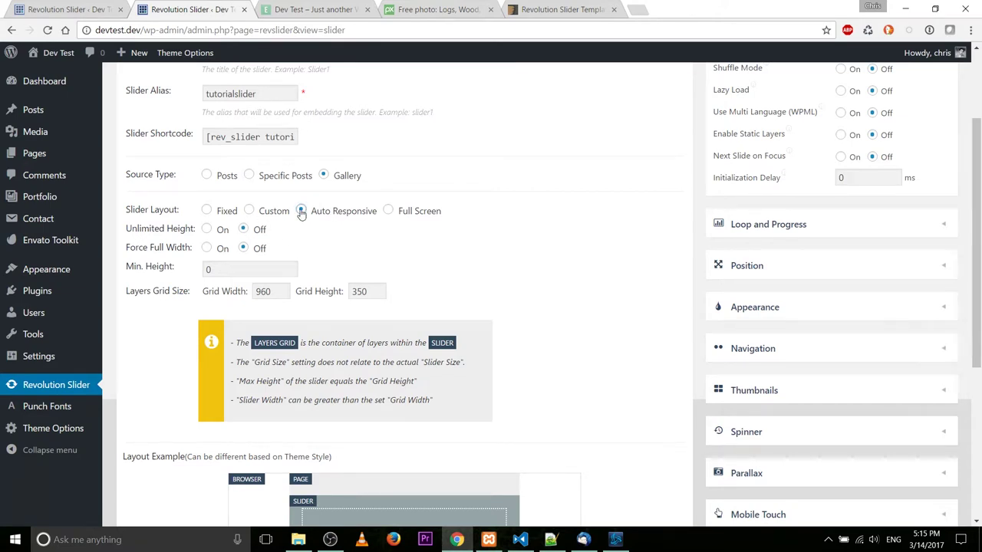
{"action": "left_click_drag", "start_coordinate": [125, 291], "coordinate": [200, 292]}
{"action": "left_click", "coordinate": [200, 295]}
{"action": "left_click_drag", "start_coordinate": [276, 292], "coordinate": [234, 299]}
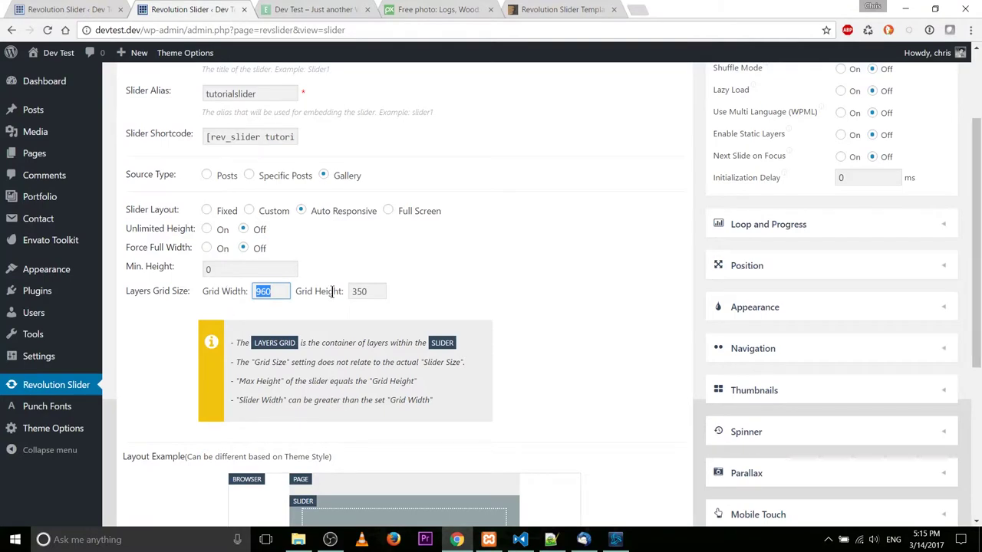
{"action": "left_click_drag", "start_coordinate": [376, 292], "coordinate": [317, 294]}
{"action": "left_click", "coordinate": [375, 292]}
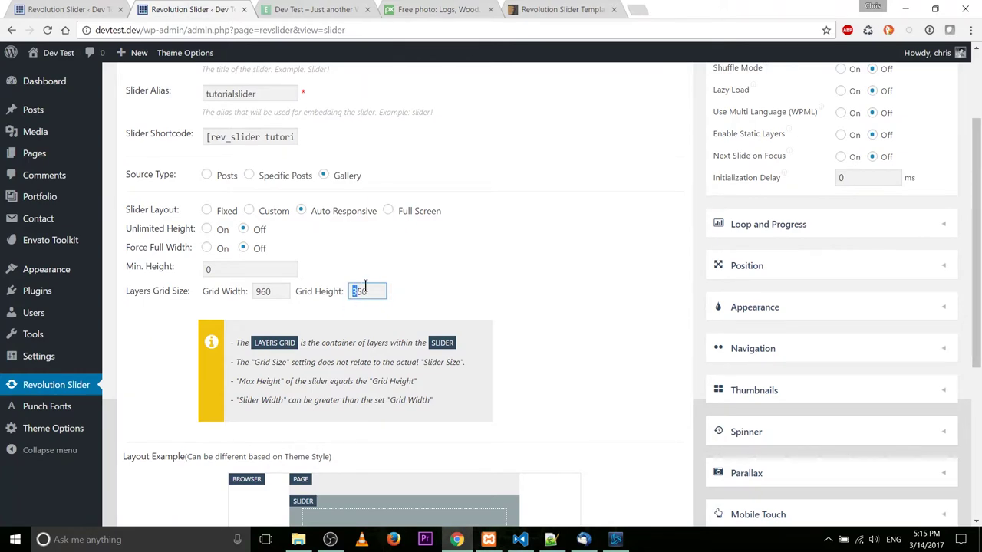
Create the tutorial slider with its current settings and take a brief look at HomeSlider's settings from the slider list
{"action": "scroll", "coordinate": [306, 307], "scroll_direction": "down", "scroll_amount": 4}
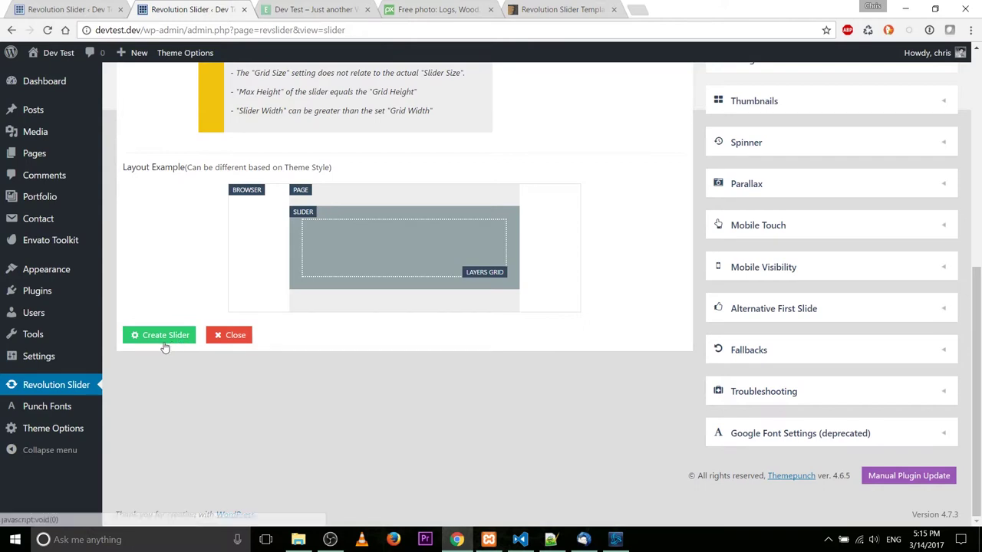
{"action": "left_click", "coordinate": [165, 345]}
{"action": "left_click", "coordinate": [162, 460]}
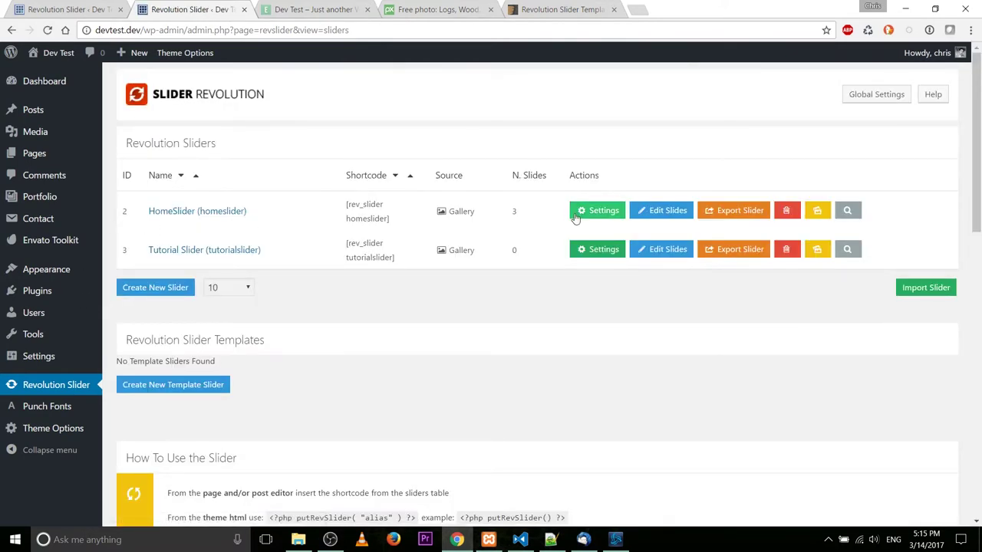
{"action": "left_click", "coordinate": [596, 210]}
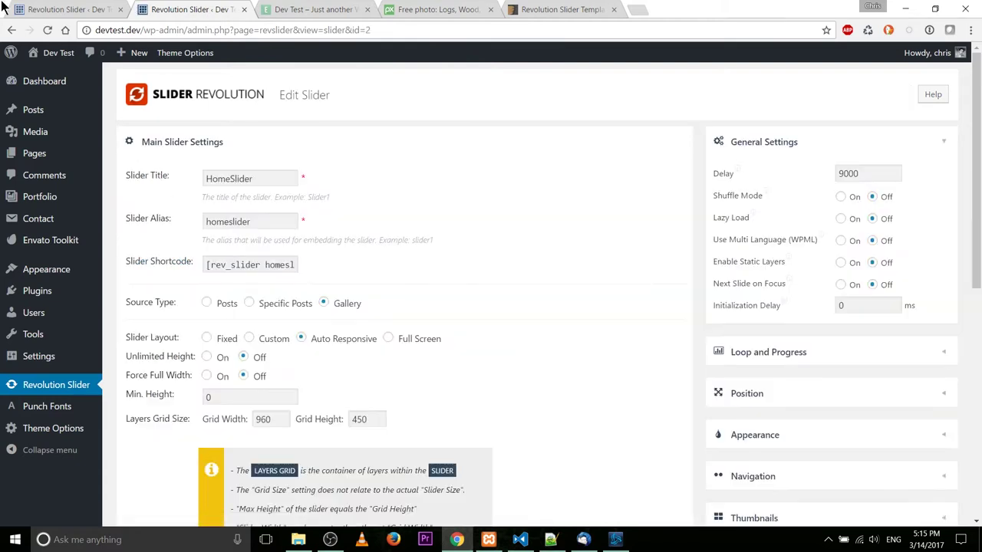
{"action": "left_click", "coordinate": [12, 30]}
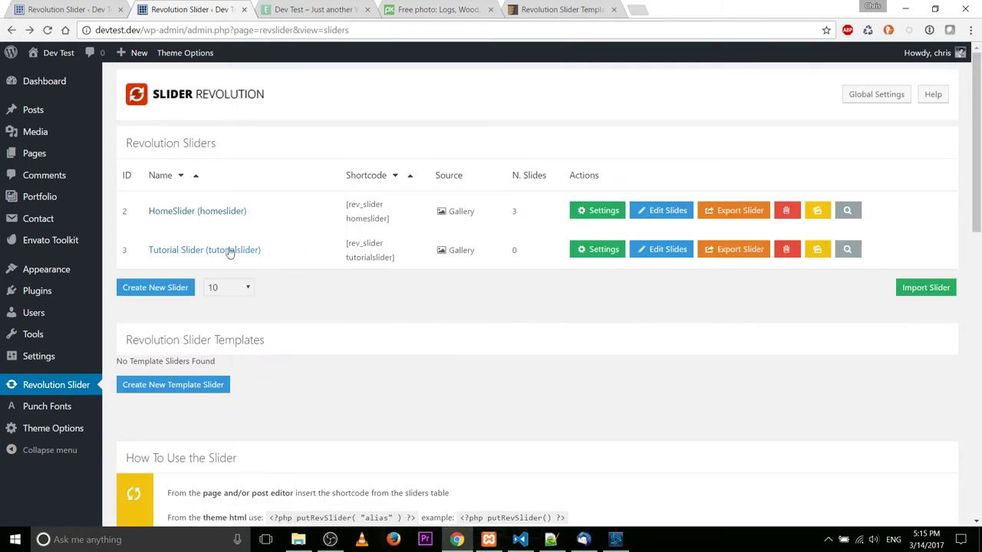
Add slides to Tutorial Slider from the media library images jam-428094_1920.jpg, logs-498538_1920.jpg and carrot-juice-1623157_1920.jpg
{"action": "left_click", "coordinate": [674, 249]}
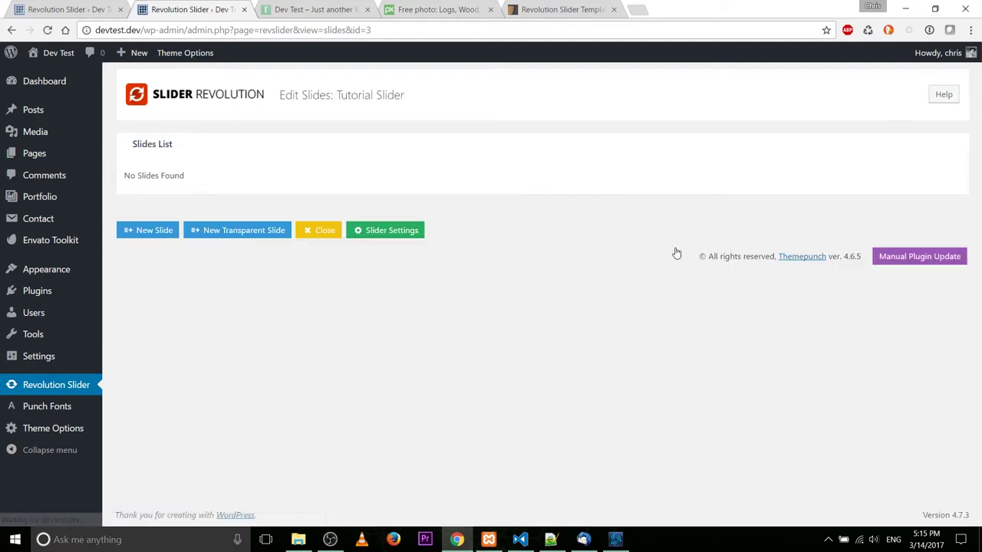
{"action": "left_click", "coordinate": [172, 233]}
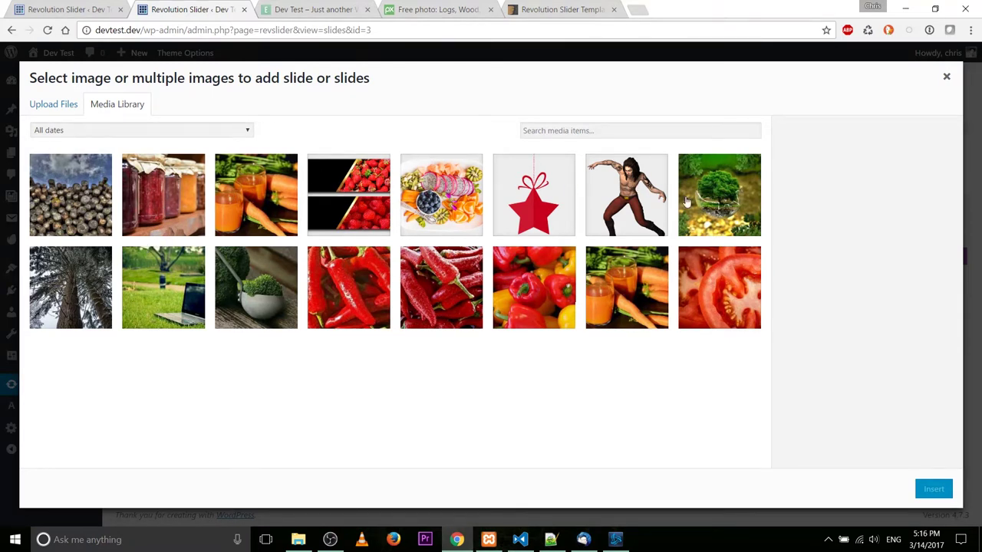
{"action": "left_click", "coordinate": [168, 202]}
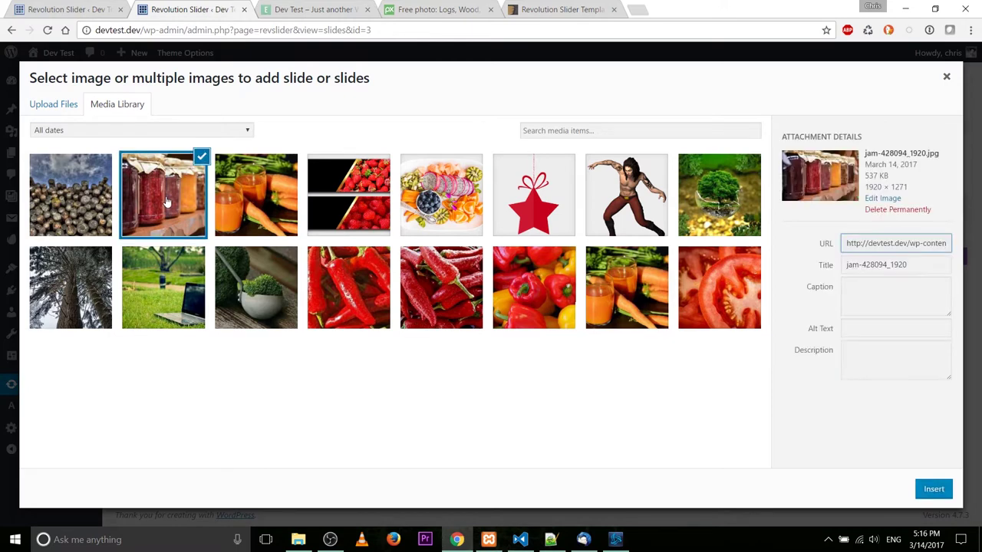
{"action": "left_click", "coordinate": [82, 220]}
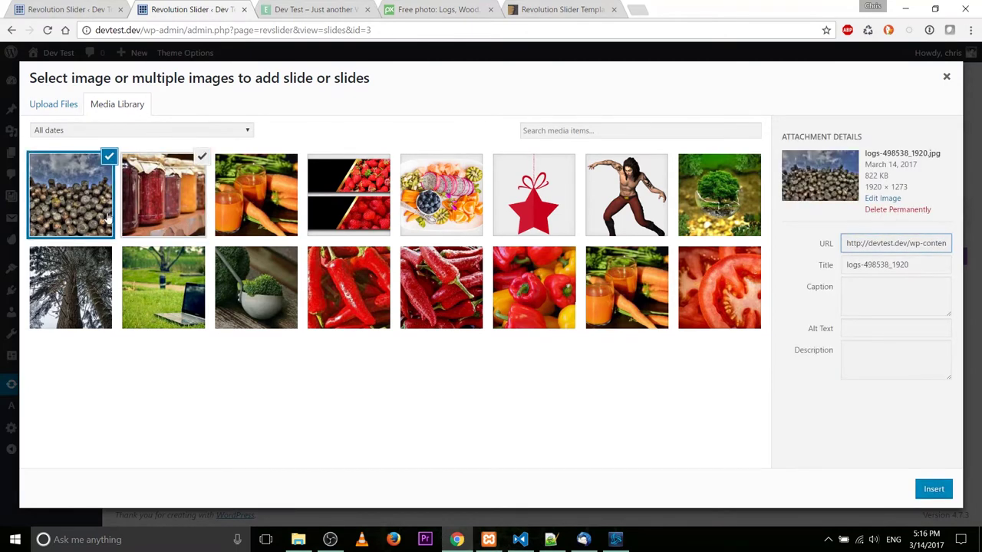
{"action": "left_click", "coordinate": [631, 303]}
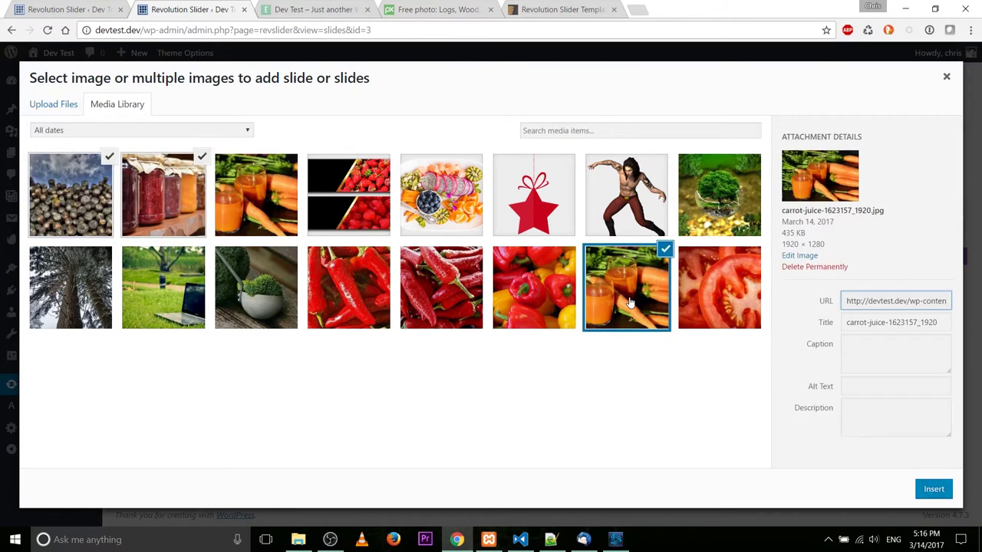
{"action": "left_click", "coordinate": [940, 490]}
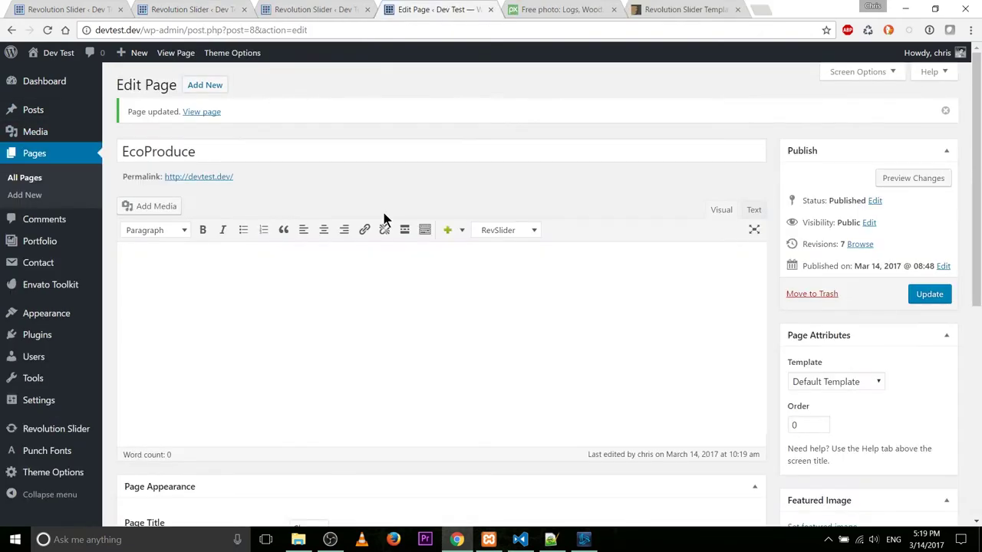
Set TutorialSlider as the slider to display in the EcoProduce page's appearance options
{"action": "scroll", "coordinate": [383, 216], "scroll_direction": "down", "scroll_amount": 3}
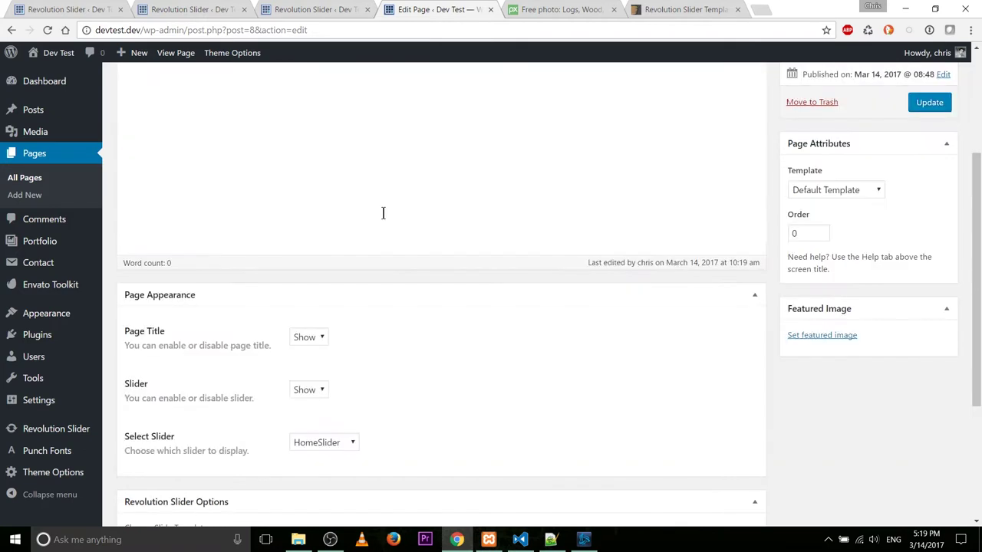
{"action": "left_click", "coordinate": [325, 444]}
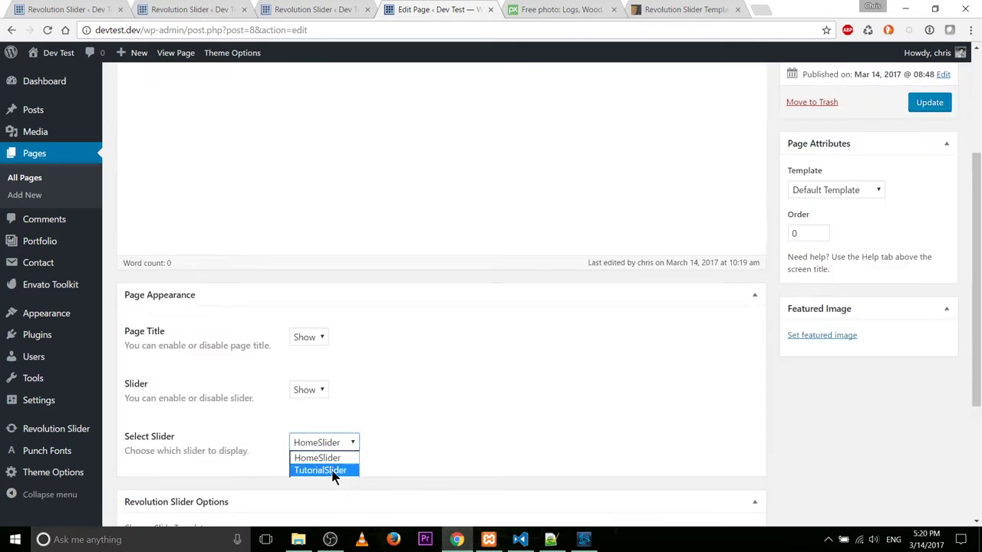
{"action": "left_click", "coordinate": [334, 470]}
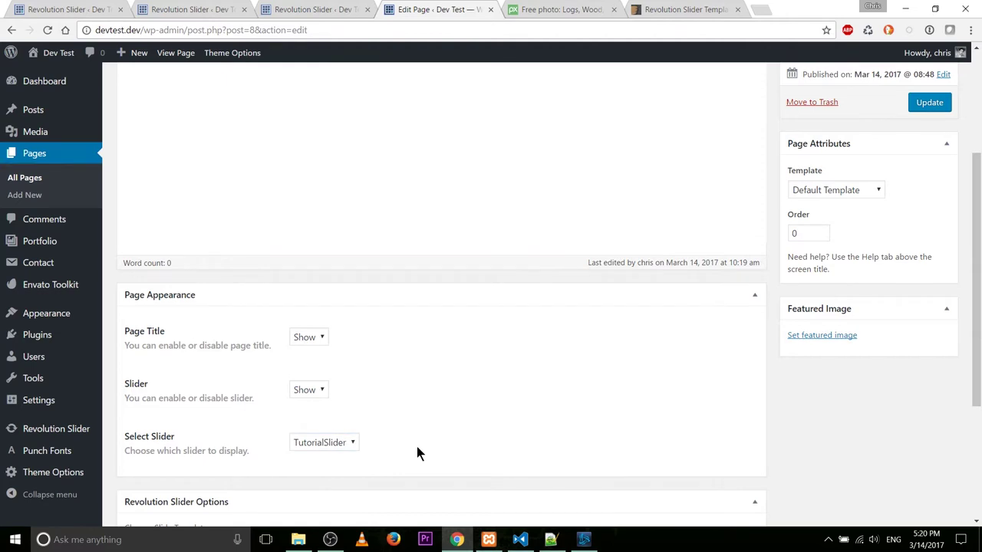
Check the slider shortcodes the page editor offers for insertion, without inserting one, and collapse the Page Appearance section
{"action": "scroll", "coordinate": [208, 450], "scroll_direction": "up", "scroll_amount": 2}
{"action": "scroll", "coordinate": [222, 300], "scroll_direction": "down", "scroll_amount": 2}
{"action": "scroll", "coordinate": [479, 433], "scroll_direction": "up", "scroll_amount": 2}
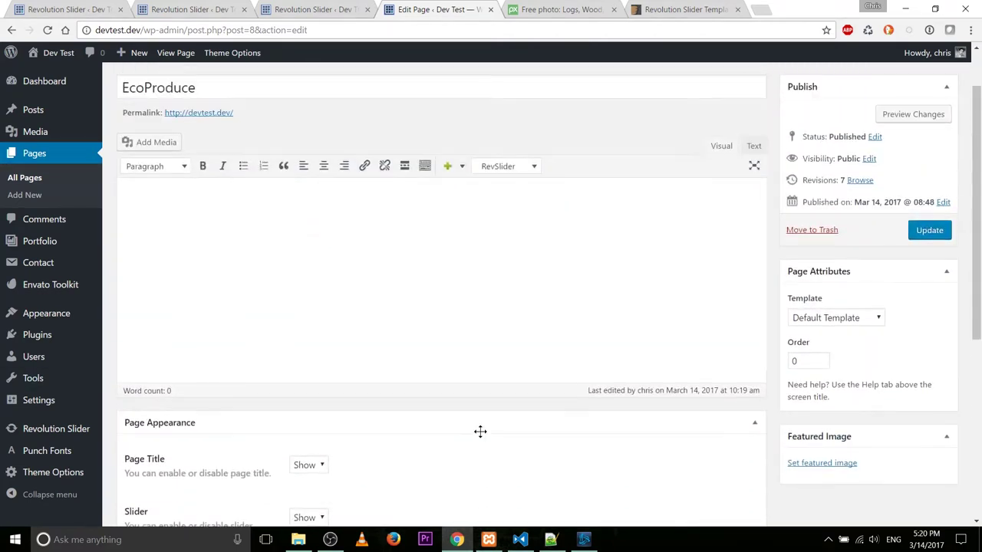
{"action": "left_click", "coordinate": [531, 165]}
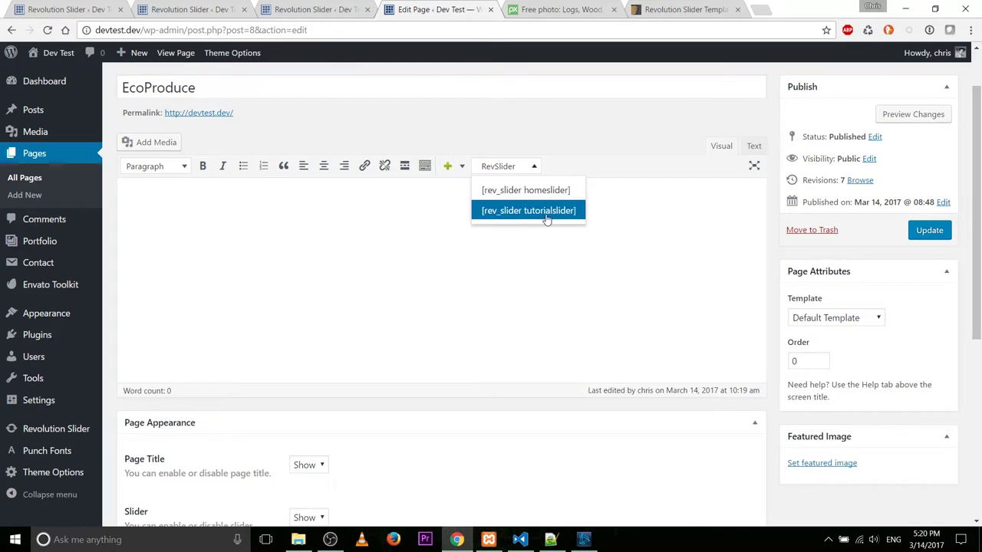
{"action": "left_click", "coordinate": [572, 413]}
{"action": "scroll", "coordinate": [567, 414], "scroll_direction": "down", "scroll_amount": 2}
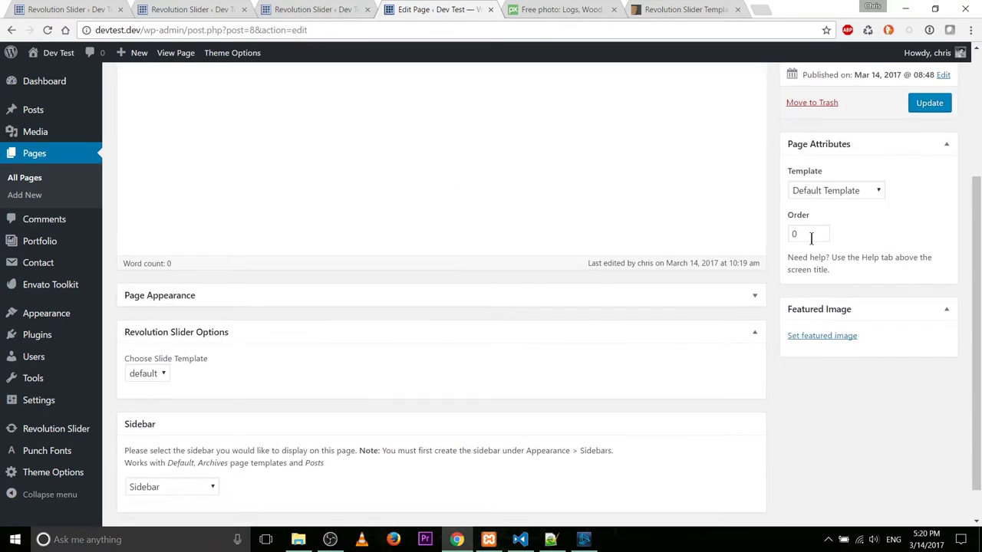
Update the EcoProduce page and open the live page in a new browser tab
{"action": "right_click", "coordinate": [211, 113]}
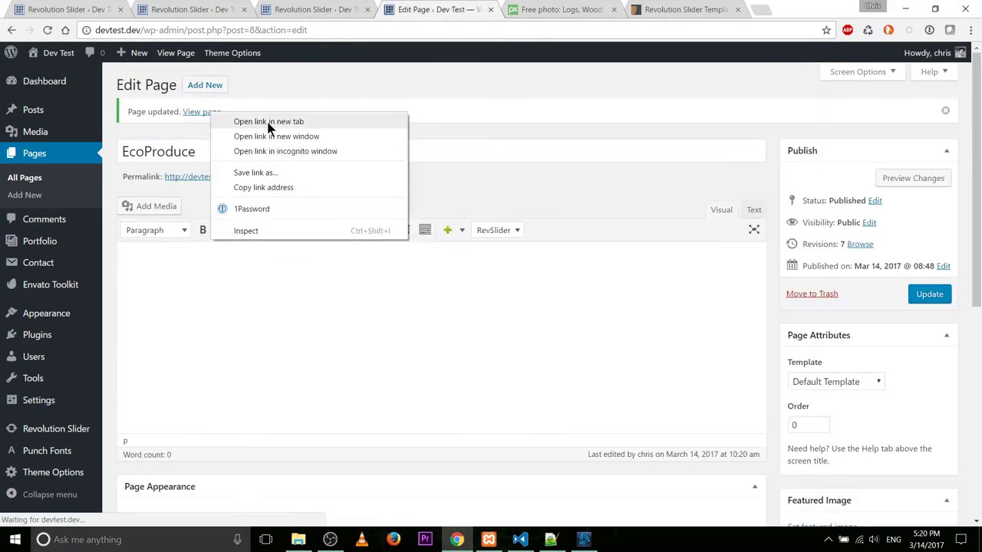
{"action": "left_click", "coordinate": [374, 107]}
{"action": "middle_click", "coordinate": [200, 112]}
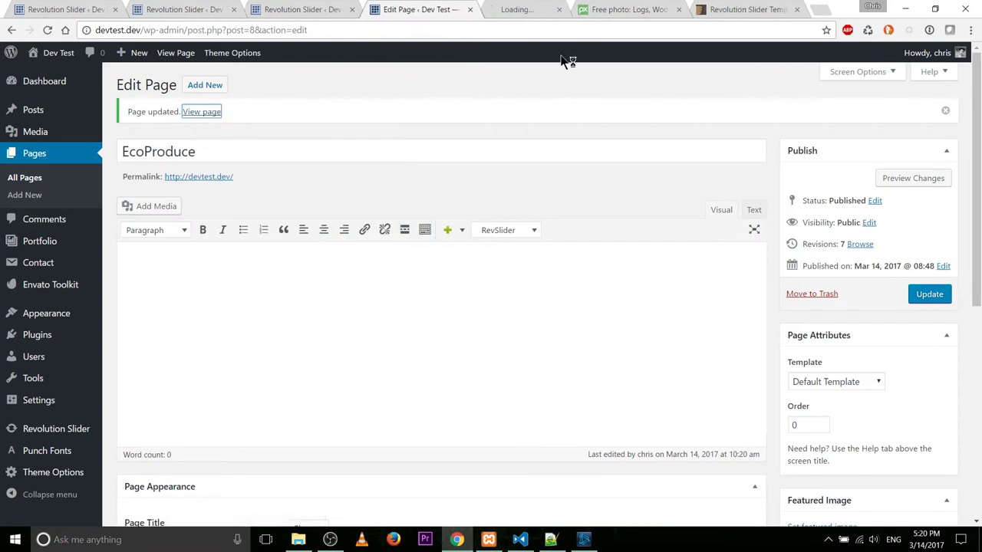
{"action": "left_click", "coordinate": [541, 10]}
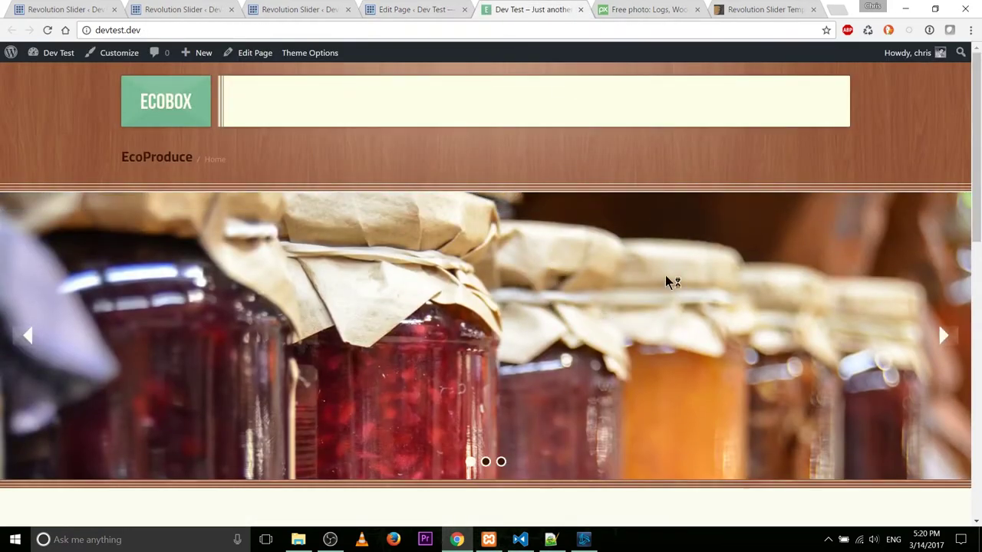
Examine the slider on the live page by moving forward and backward through its slides
{"action": "scroll", "coordinate": [669, 281], "scroll_direction": "down", "scroll_amount": 1}
{"action": "left_click", "coordinate": [945, 274]}
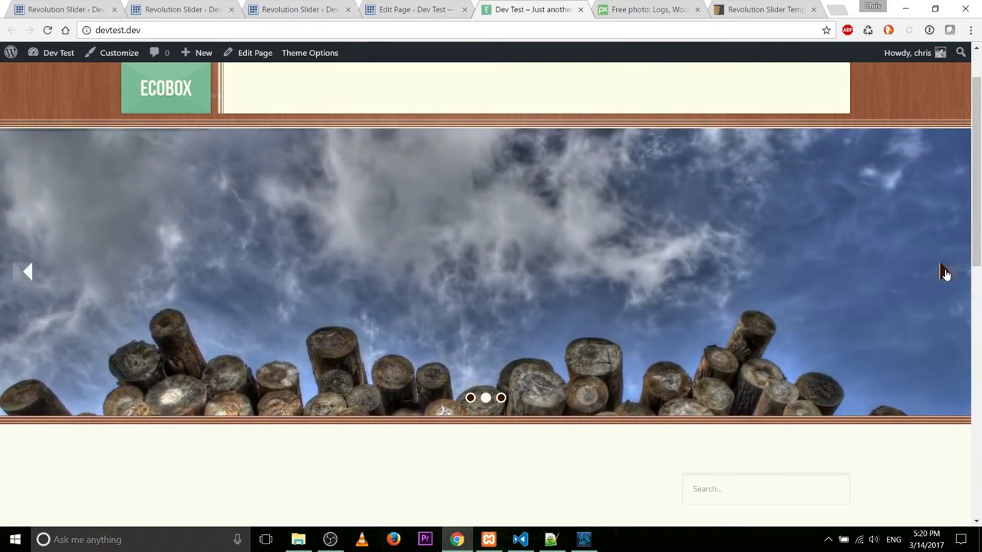
{"action": "left_click", "coordinate": [946, 275]}
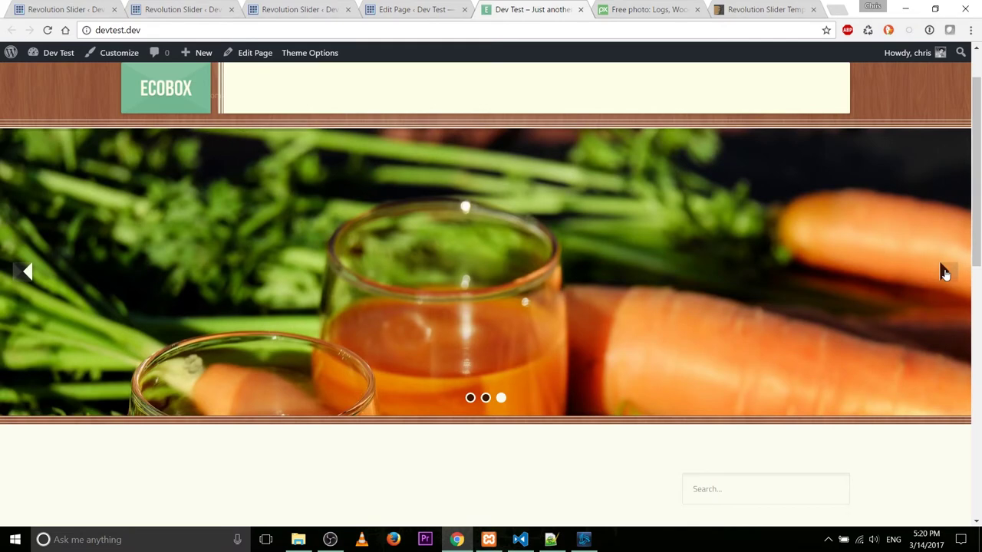
{"action": "left_click", "coordinate": [945, 275]}
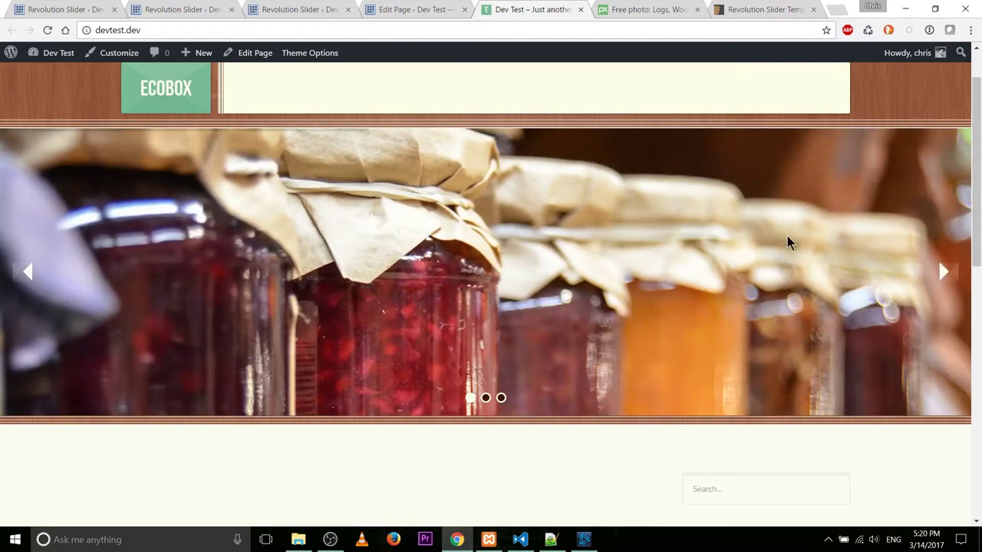
{"action": "left_click", "coordinate": [945, 271]}
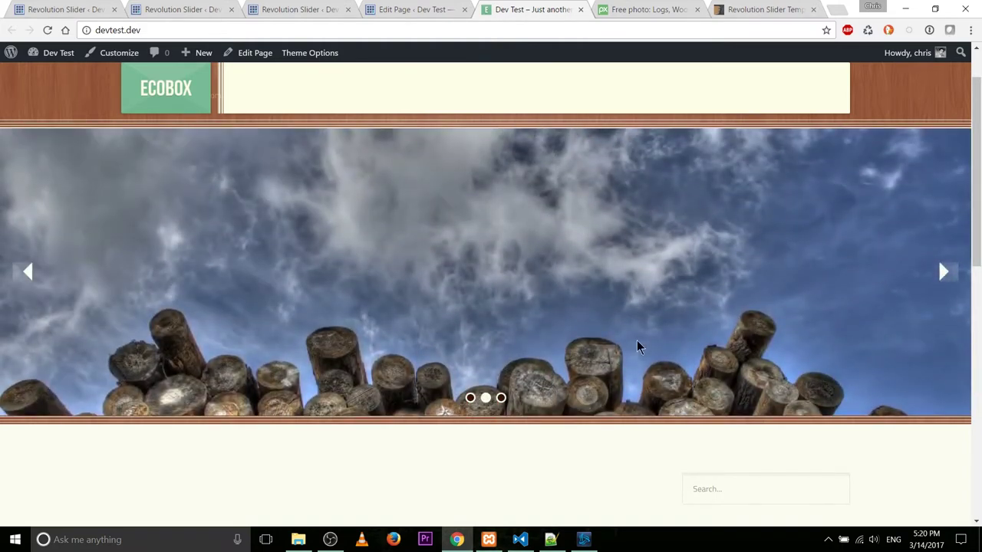
{"action": "left_click", "coordinate": [943, 273]}
{"action": "left_click", "coordinate": [29, 274]}
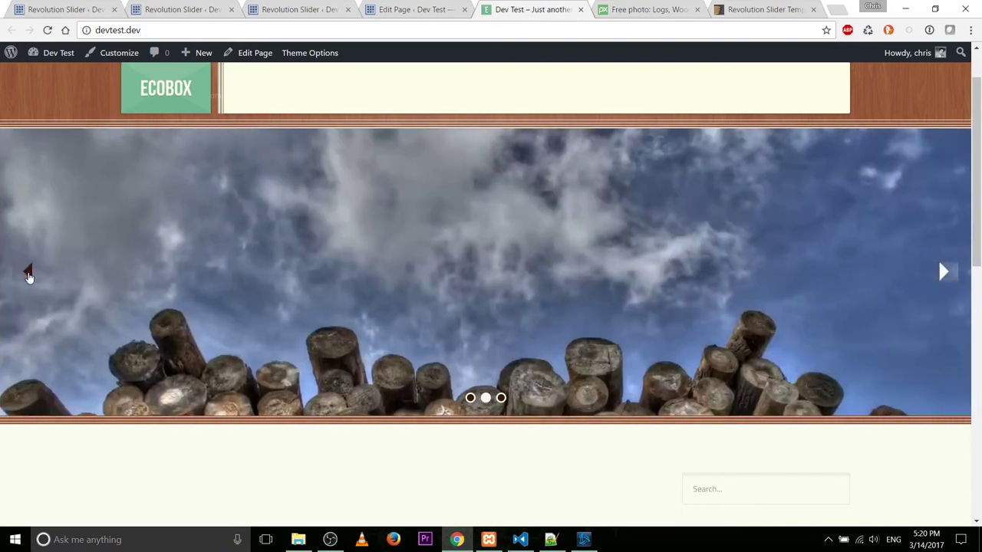
{"action": "left_click", "coordinate": [28, 274]}
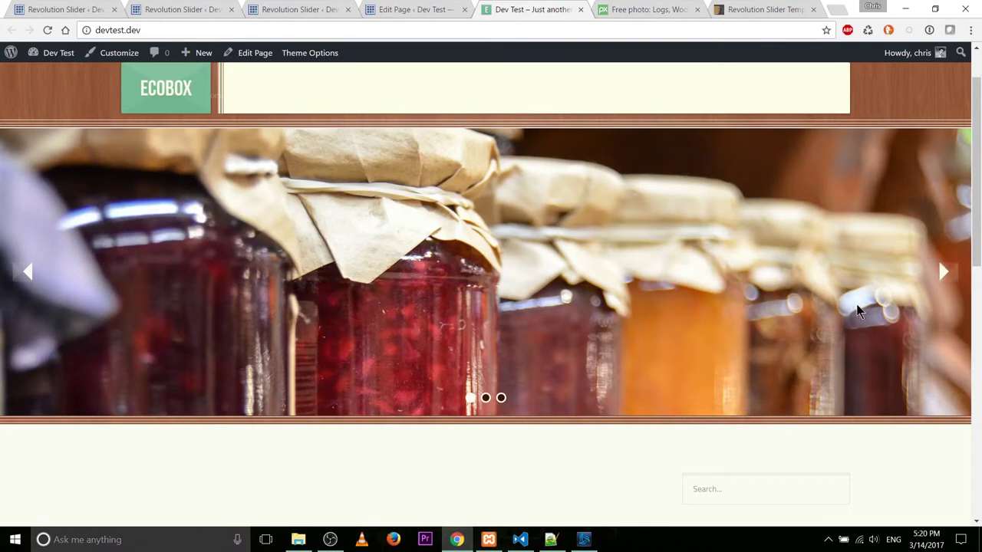
{"action": "left_click", "coordinate": [943, 273]}
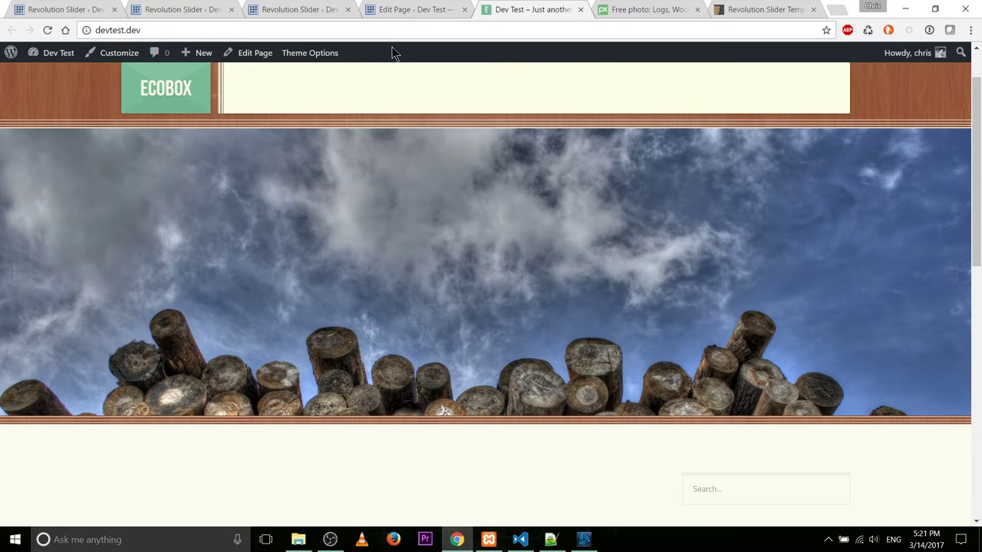
Switch to the Tutorial Slider's first slide editor and change its transition from Random Flat and Premium to Random Flat
{"action": "left_click", "coordinate": [309, 10]}
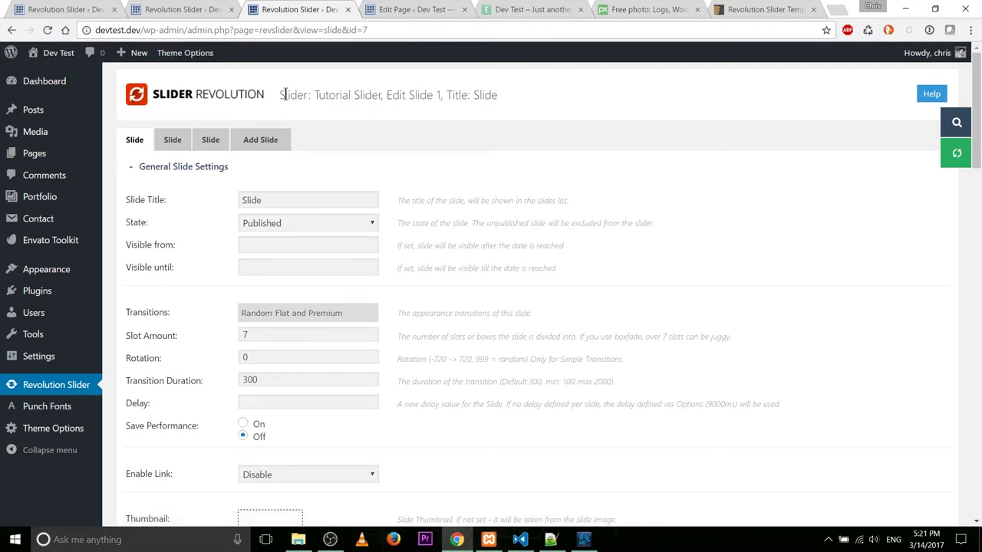
{"action": "left_click_drag", "start_coordinate": [281, 94], "coordinate": [382, 95]}
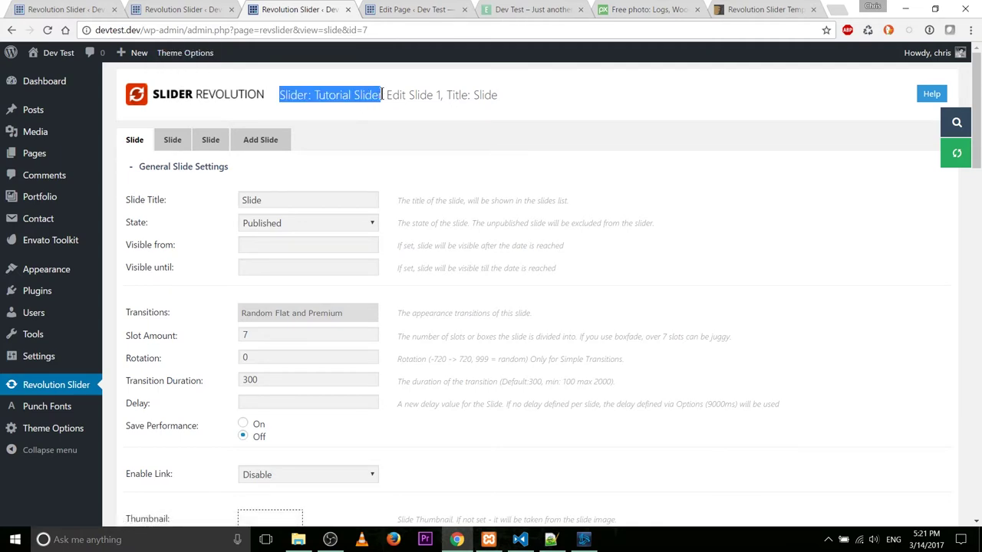
{"action": "left_click", "coordinate": [418, 96]}
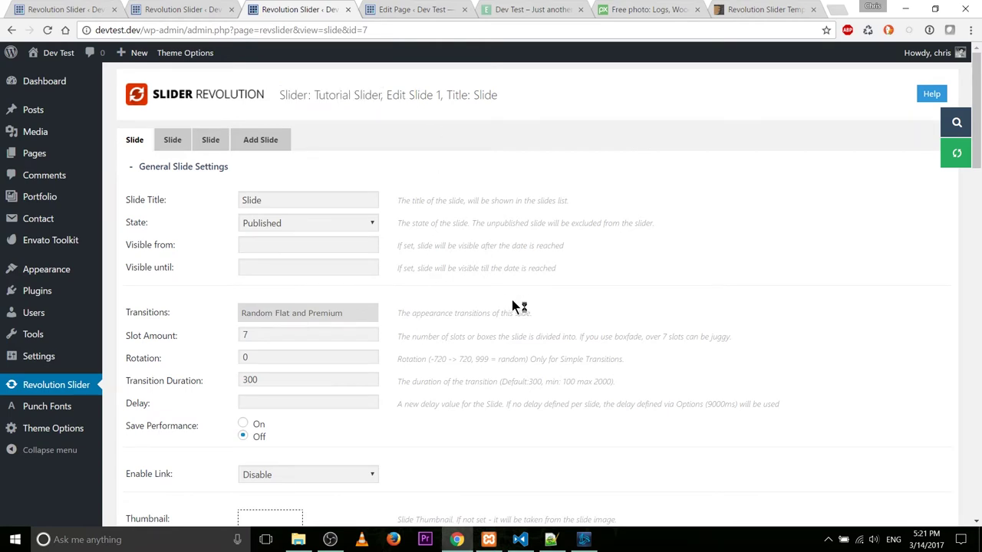
{"action": "left_click", "coordinate": [353, 316]}
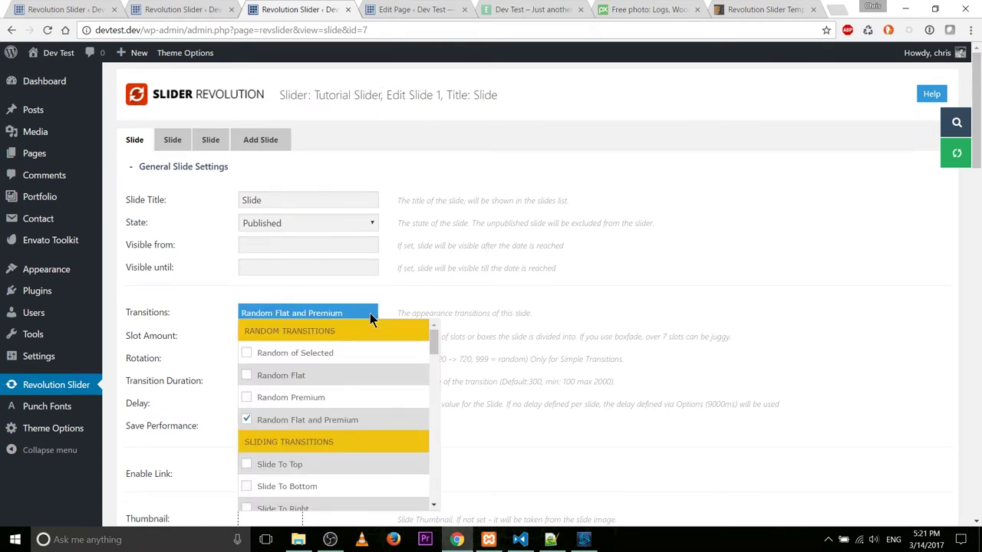
{"action": "left_click", "coordinate": [246, 419]}
{"action": "left_click", "coordinate": [247, 375]}
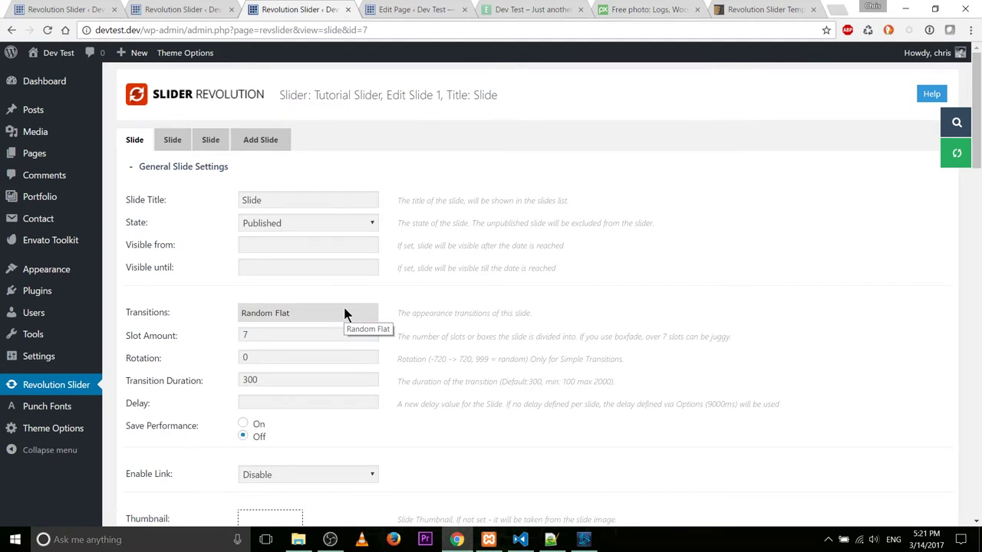
Review the first slide's general settings, including transition duration, link, thumbnail and custom attributes, without changing them
{"action": "scroll", "coordinate": [411, 405], "scroll_direction": "down", "scroll_amount": 1}
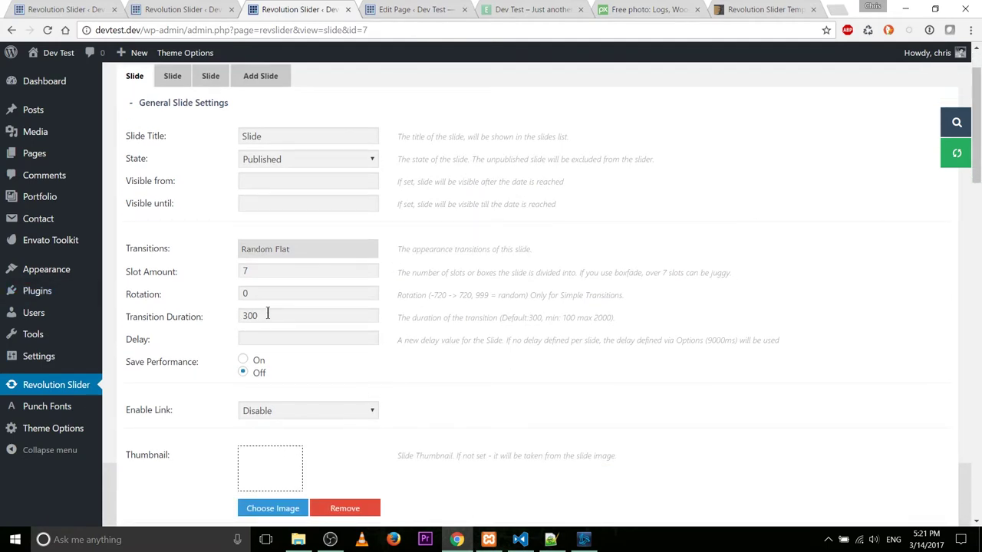
{"action": "left_click_drag", "start_coordinate": [256, 313], "coordinate": [217, 314]}
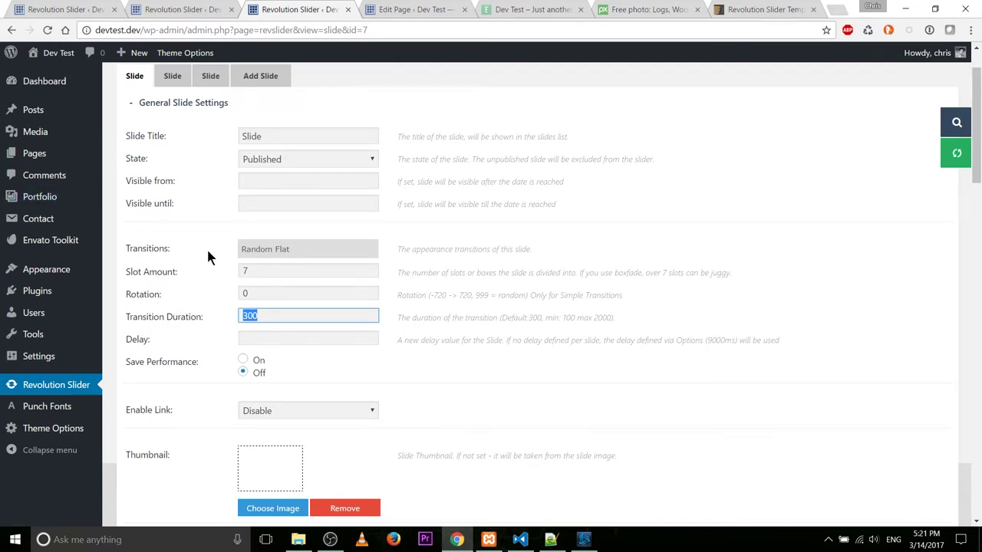
{"action": "scroll", "coordinate": [208, 257], "scroll_direction": "down", "scroll_amount": 1}
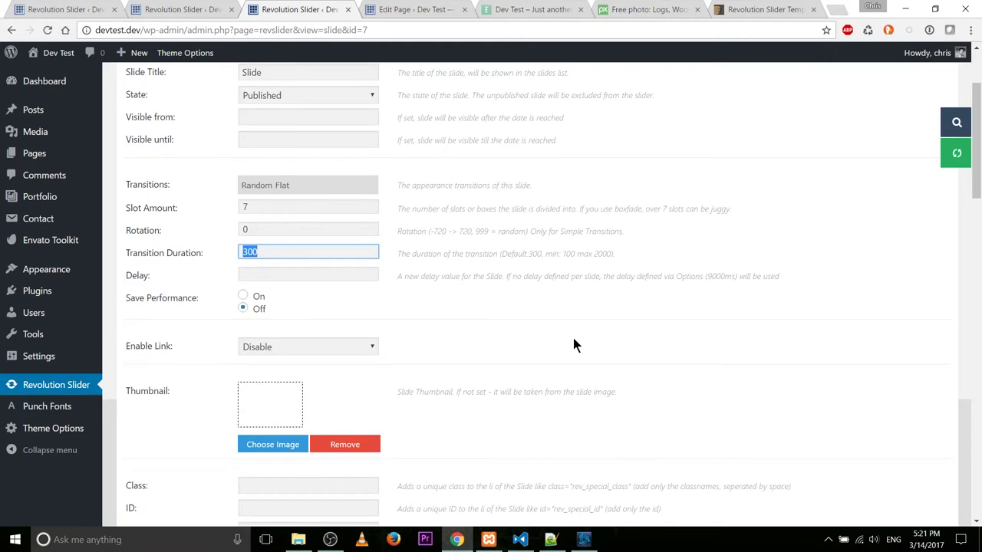
{"action": "left_click", "coordinate": [572, 345]}
{"action": "scroll", "coordinate": [572, 345], "scroll_direction": "down", "scroll_amount": 4}
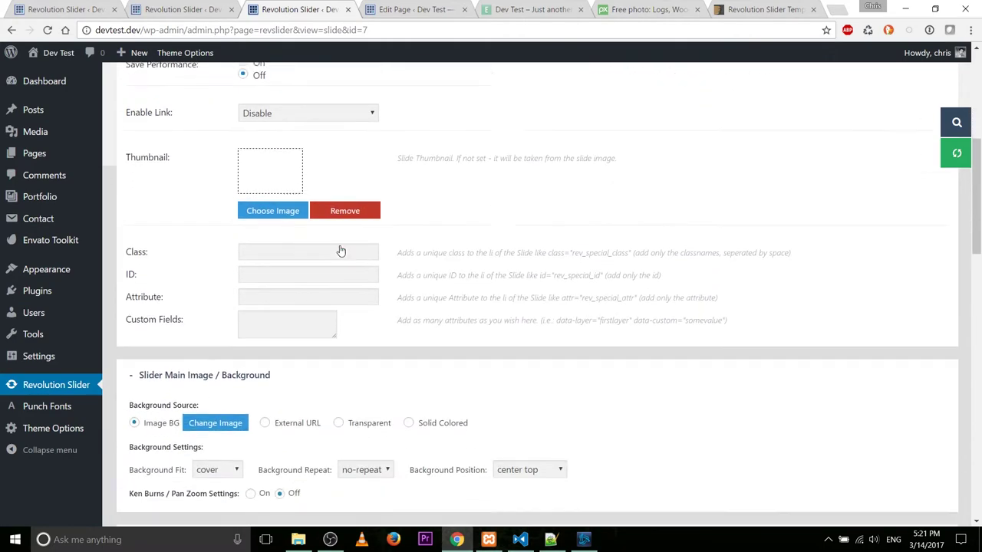
{"action": "scroll", "coordinate": [340, 251], "scroll_direction": "down", "scroll_amount": 3}
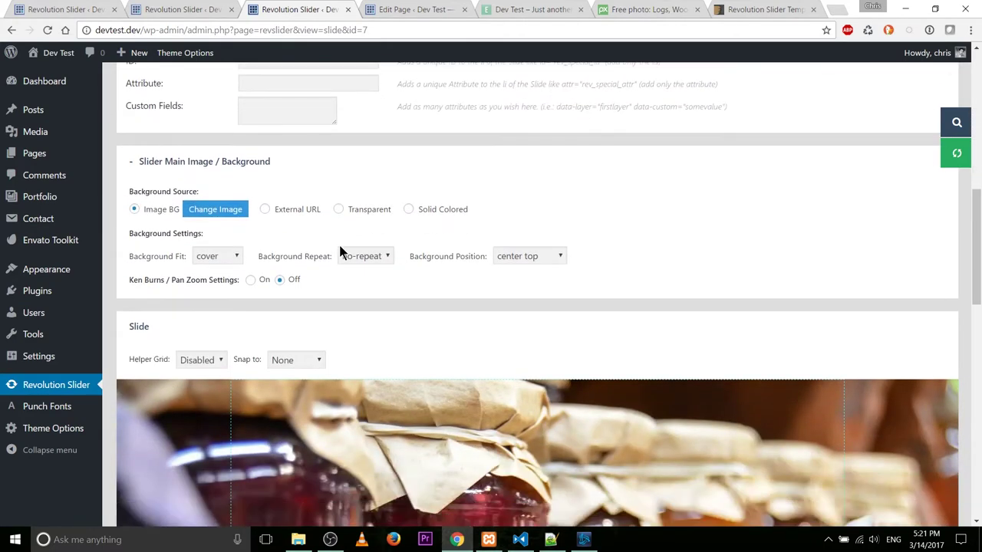
{"action": "scroll", "coordinate": [342, 253], "scroll_direction": "up", "scroll_amount": 10}
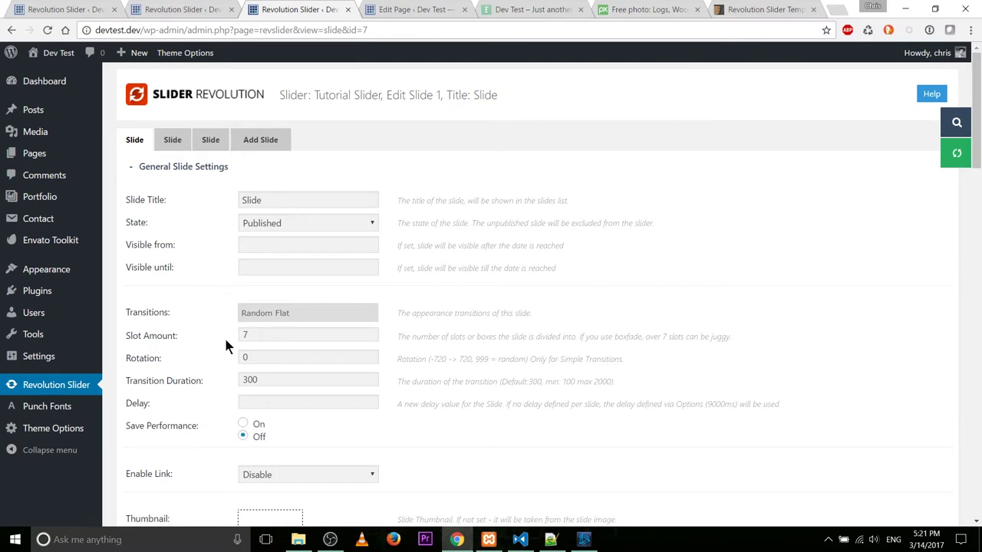
Examine the slide's main image and background options, the image preview and the layer controls beneath it
{"action": "scroll", "coordinate": [226, 329], "scroll_direction": "down", "scroll_amount": 6}
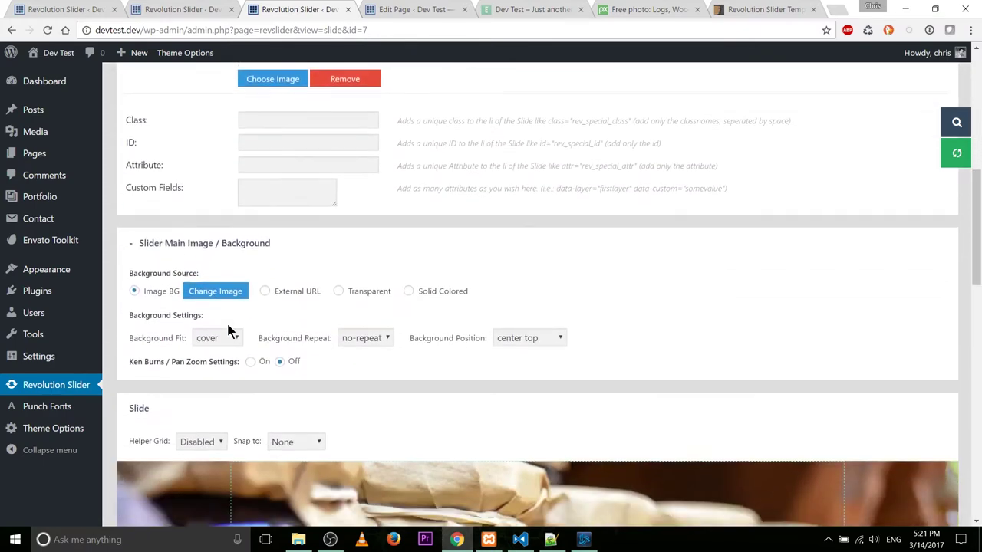
{"action": "scroll", "coordinate": [240, 318], "scroll_direction": "down", "scroll_amount": 2}
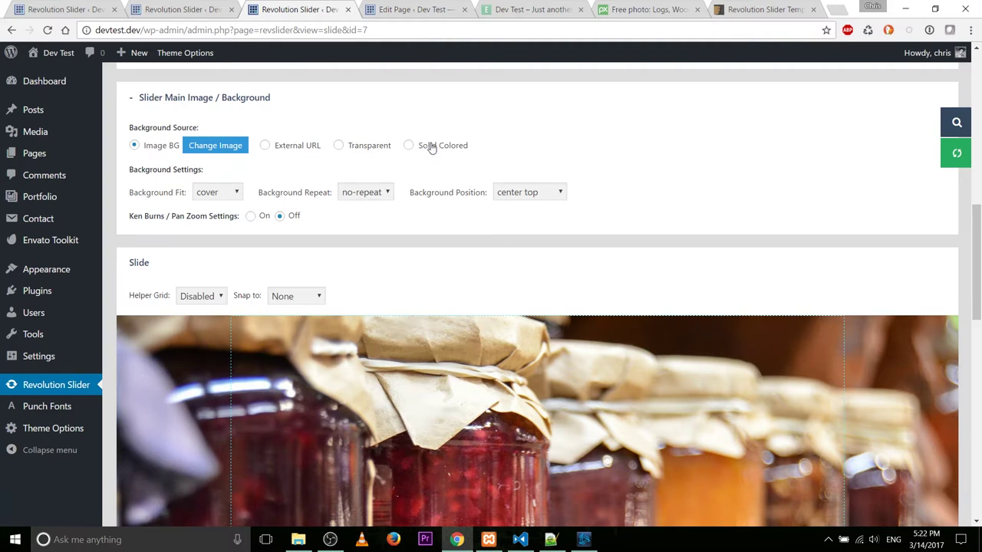
{"action": "scroll", "coordinate": [440, 162], "scroll_direction": "down", "scroll_amount": 3}
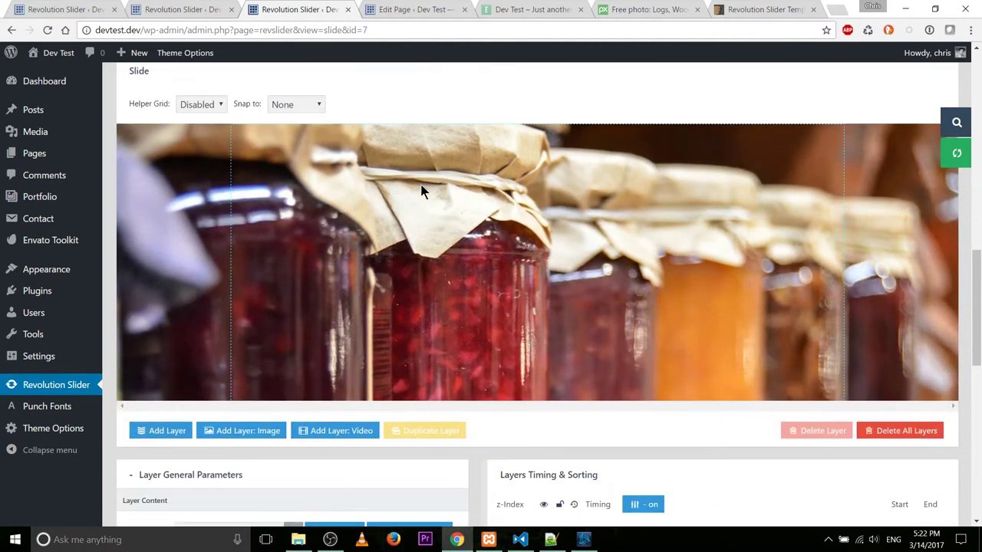
{"action": "scroll", "coordinate": [273, 228], "scroll_direction": "up", "scroll_amount": 1}
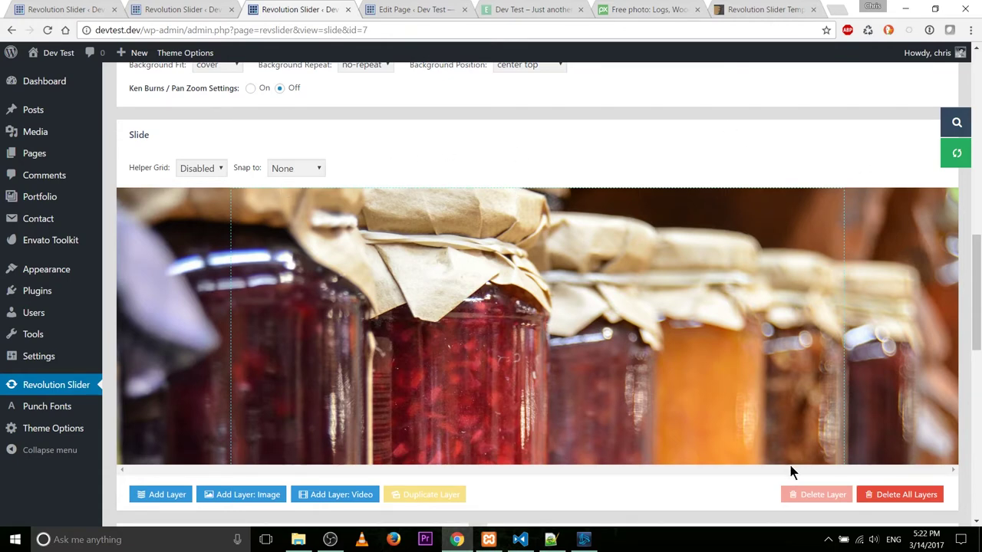
{"action": "scroll", "coordinate": [652, 368], "scroll_direction": "down", "scroll_amount": 3}
{"action": "scroll", "coordinate": [653, 368], "scroll_direction": "up", "scroll_amount": 2}
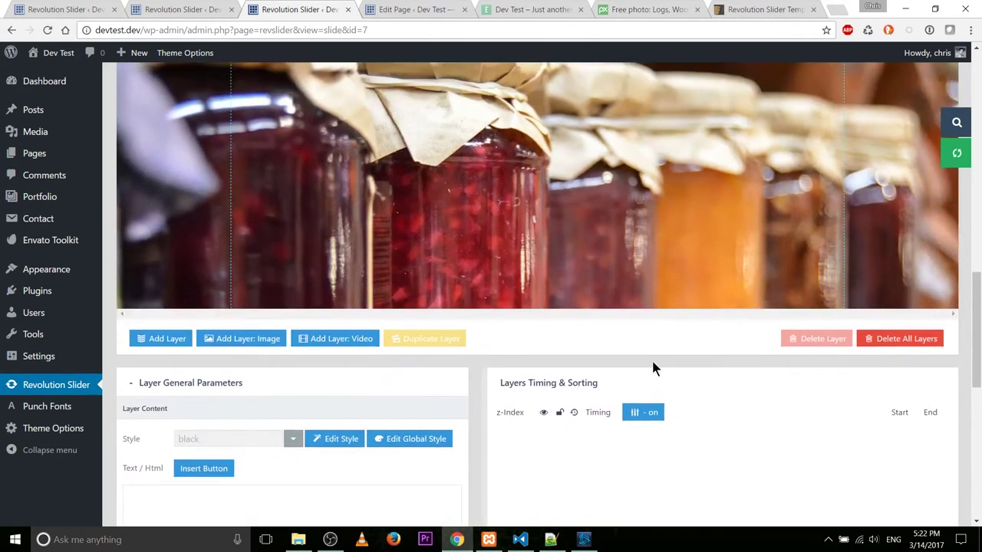
{"action": "scroll", "coordinate": [164, 377], "scroll_direction": "up", "scroll_amount": 1}
{"action": "scroll", "coordinate": [164, 377], "scroll_direction": "up", "scroll_amount": 1}
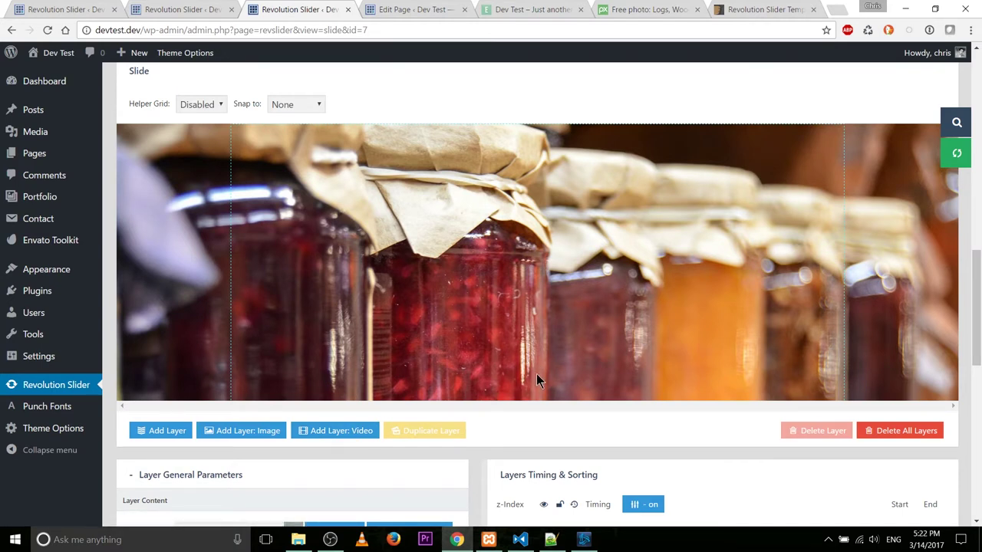
{"action": "scroll", "coordinate": [533, 379], "scroll_direction": "down", "scroll_amount": 1}
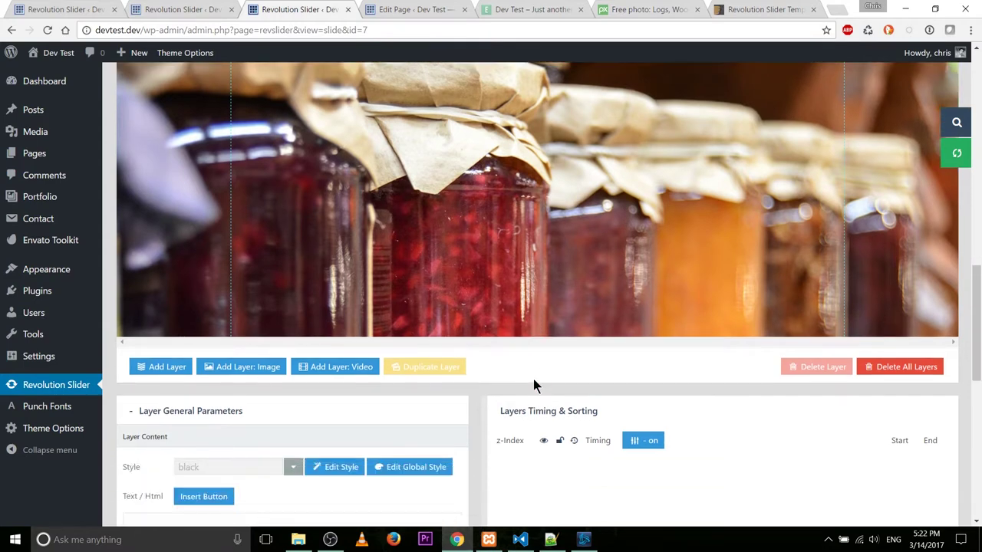
{"action": "scroll", "coordinate": [533, 379], "scroll_direction": "up", "scroll_amount": 1}
{"action": "scroll", "coordinate": [534, 385], "scroll_direction": "up", "scroll_amount": 4}
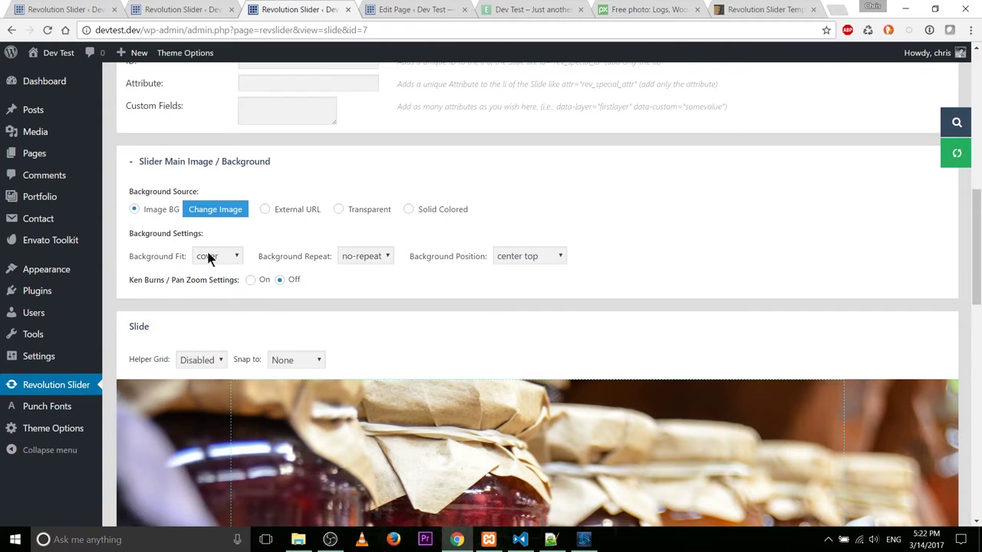
{"action": "scroll", "coordinate": [361, 295], "scroll_direction": "down", "scroll_amount": 3}
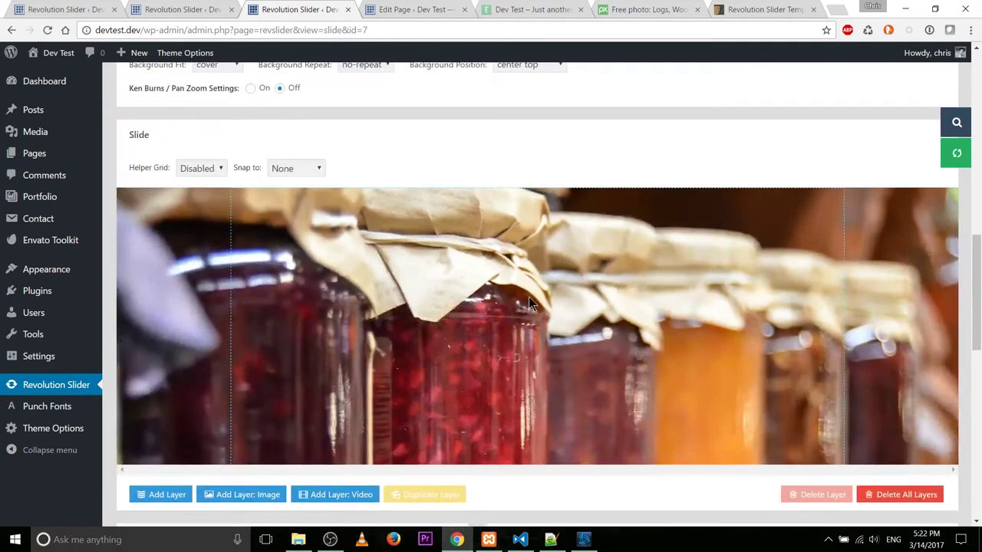
Set the slide's Background Fit to (%, %) with a vertical percentage of 170
{"action": "scroll", "coordinate": [528, 299], "scroll_direction": "up", "scroll_amount": 1}
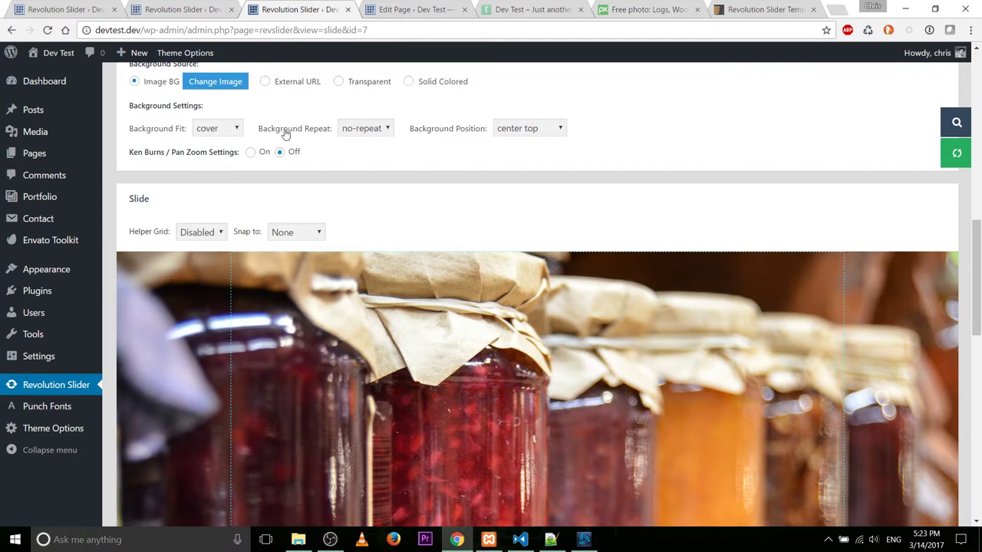
{"action": "left_click", "coordinate": [214, 128]}
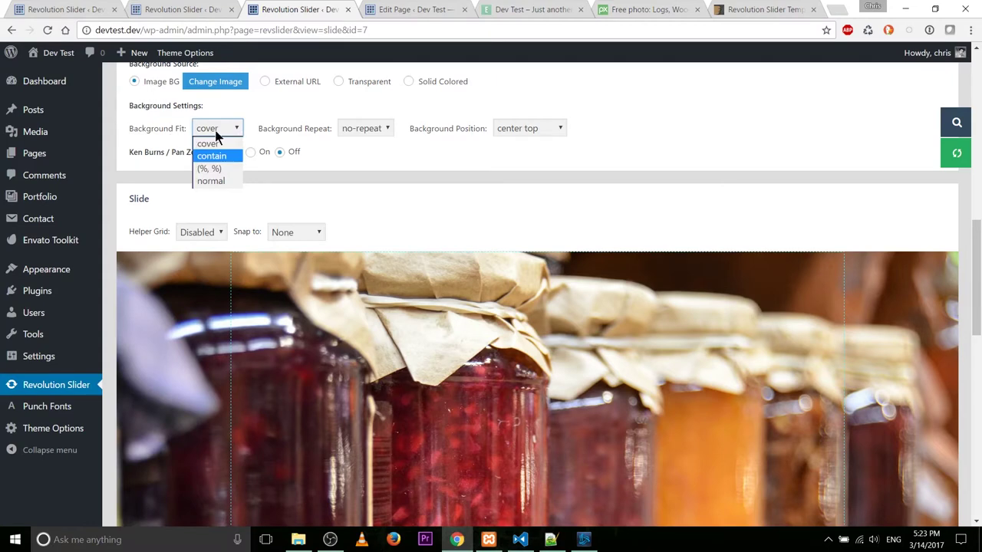
{"action": "left_click", "coordinate": [225, 169]}
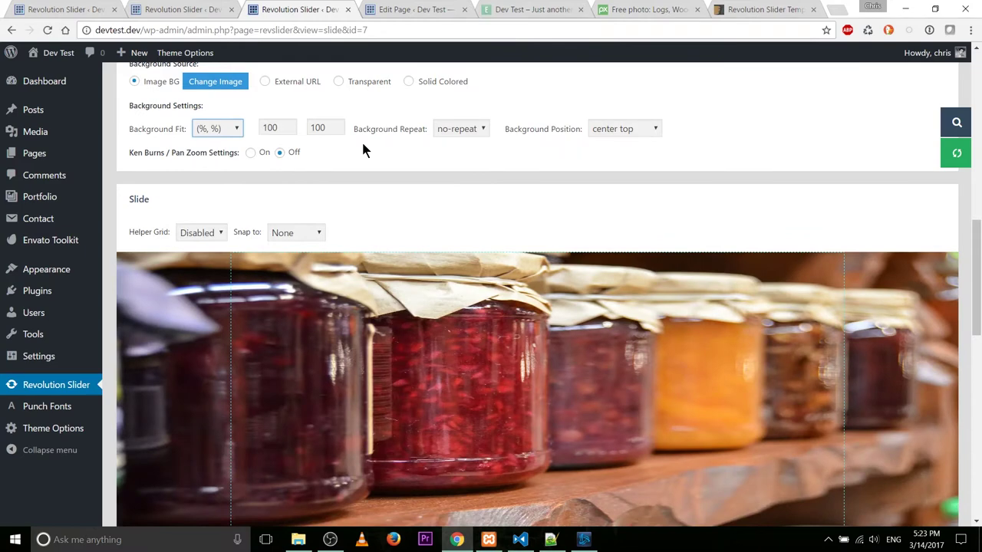
{"action": "scroll", "coordinate": [365, 150], "scroll_direction": "down", "scroll_amount": 1}
{"action": "scroll", "coordinate": [364, 148], "scroll_direction": "up", "scroll_amount": 1}
{"action": "key", "text": "Tab"}
{"action": "key", "text": "Tab"}
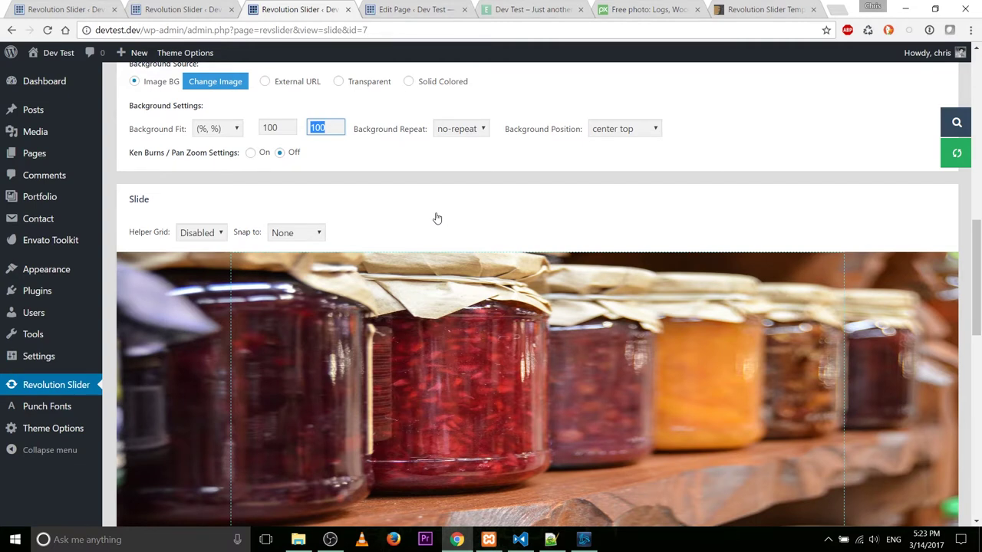
{"action": "type", "text": "1"}
{"action": "key", "text": "Tab"}
{"action": "scroll", "coordinate": [436, 219], "scroll_direction": "down", "scroll_amount": 2}
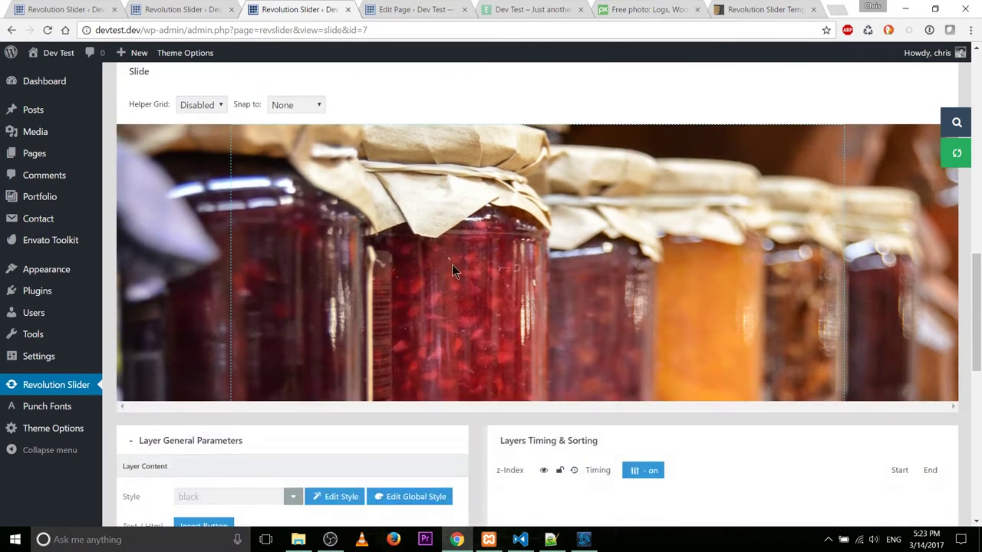
Re-enter 170 as the background's vertical percentage and save the updated slide
{"action": "scroll", "coordinate": [440, 328], "scroll_direction": "up", "scroll_amount": 2}
{"action": "left_click_drag", "start_coordinate": [341, 128], "coordinate": [305, 132]}
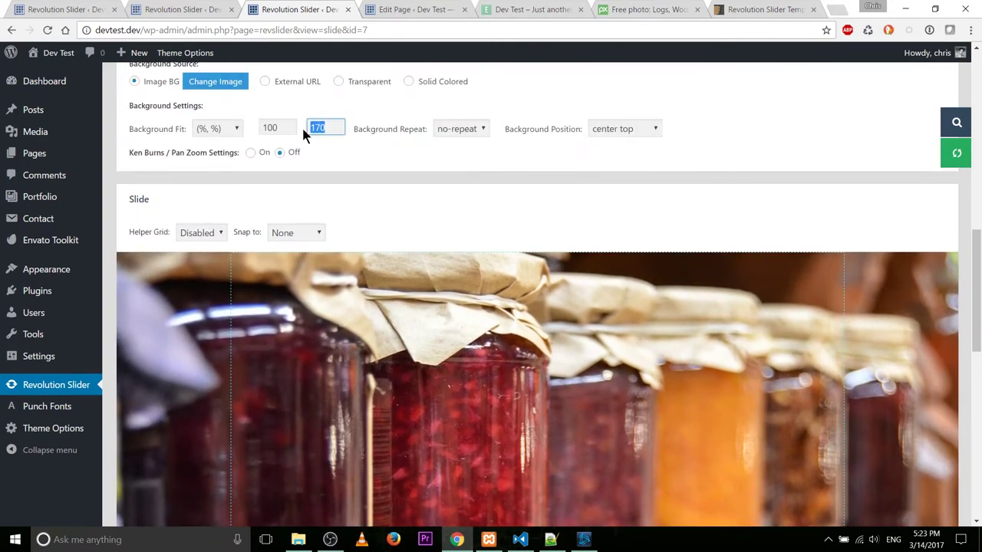
{"action": "left_click", "coordinate": [468, 259]}
{"action": "double_click", "coordinate": [328, 124]}
{"action": "type", "text": "170"}
{"action": "key", "text": "BackSpace"}
{"action": "key", "text": "BackSpace"}
{"action": "type", "text": "70"}
{"action": "scroll", "coordinate": [377, 344], "scroll_direction": "down", "scroll_amount": 6}
{"action": "scroll", "coordinate": [422, 340], "scroll_direction": "up", "scroll_amount": 2}
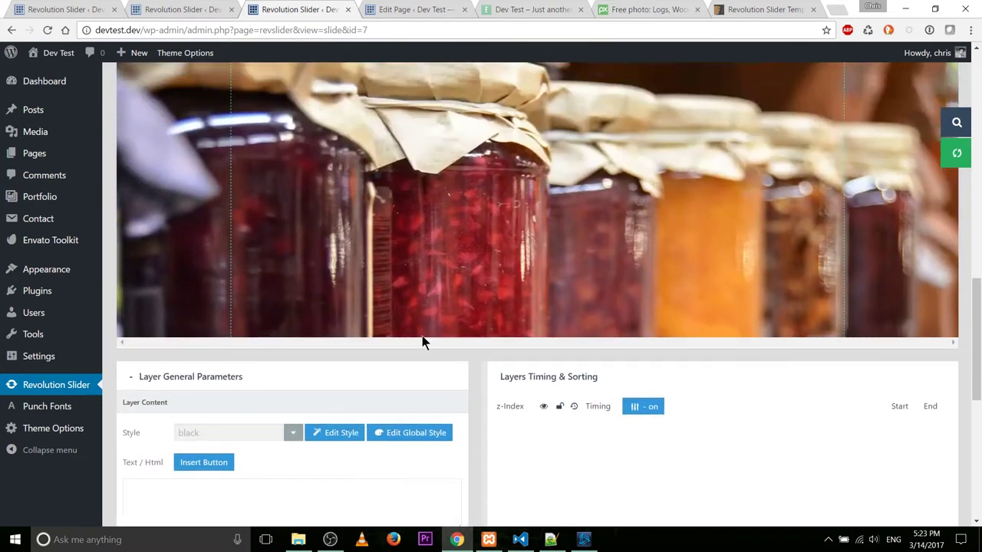
{"action": "scroll", "coordinate": [423, 340], "scroll_direction": "down", "scroll_amount": 6}
{"action": "left_click", "coordinate": [146, 435]}
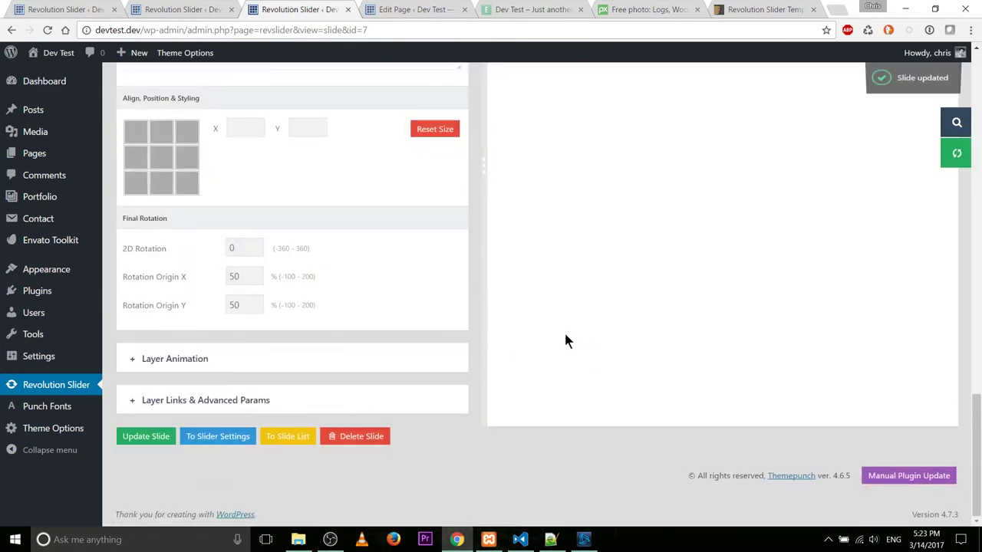
Try a vertical background fit percentage of 250 for the jam jar slide image
{"action": "scroll", "coordinate": [564, 330], "scroll_direction": "up", "scroll_amount": 5}
{"action": "scroll", "coordinate": [555, 327], "scroll_direction": "down", "scroll_amount": 1}
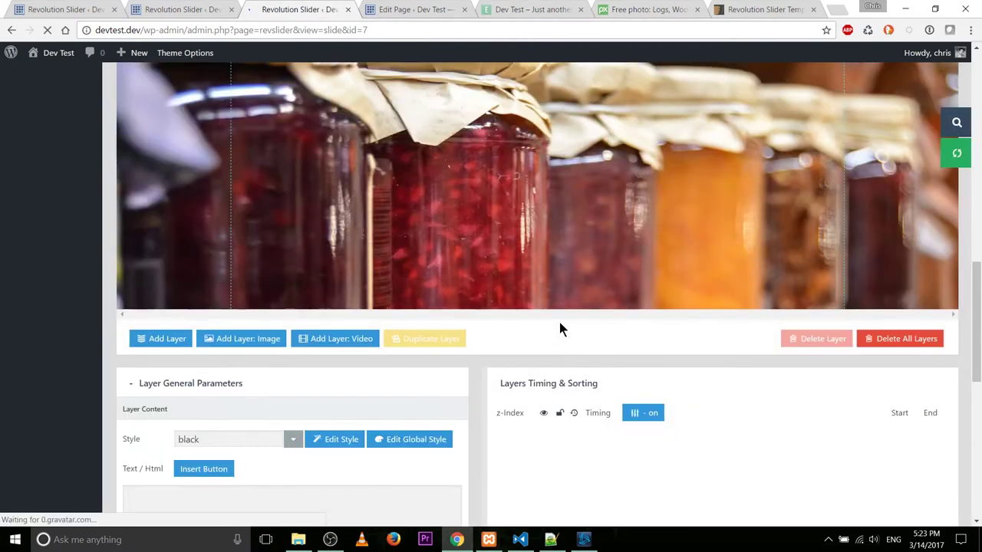
{"action": "scroll", "coordinate": [559, 322], "scroll_direction": "up", "scroll_amount": 3}
{"action": "scroll", "coordinate": [565, 325], "scroll_direction": "up", "scroll_amount": 1}
{"action": "left_click", "coordinate": [321, 177]}
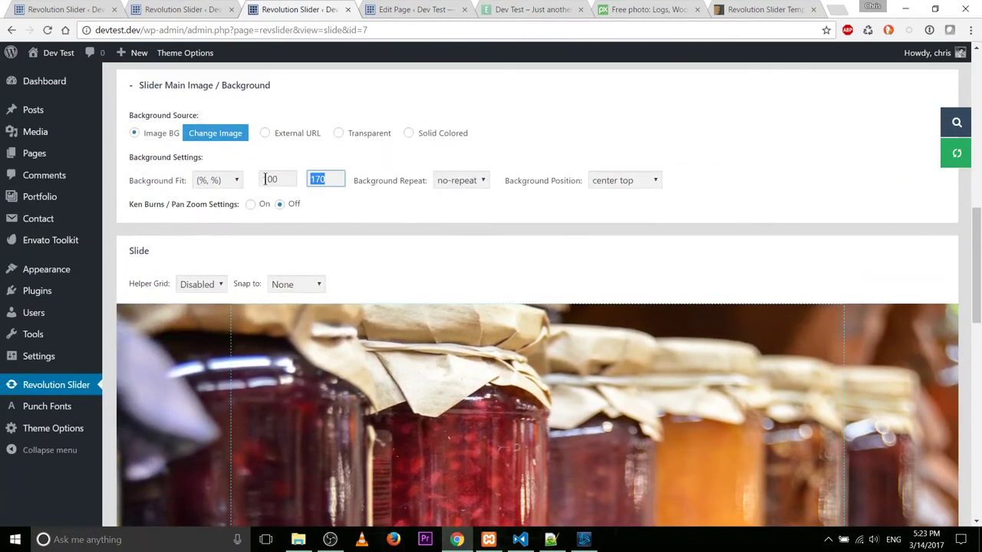
{"action": "key", "text": "Tab"}
{"action": "scroll", "coordinate": [284, 113], "scroll_direction": "down", "scroll_amount": 1}
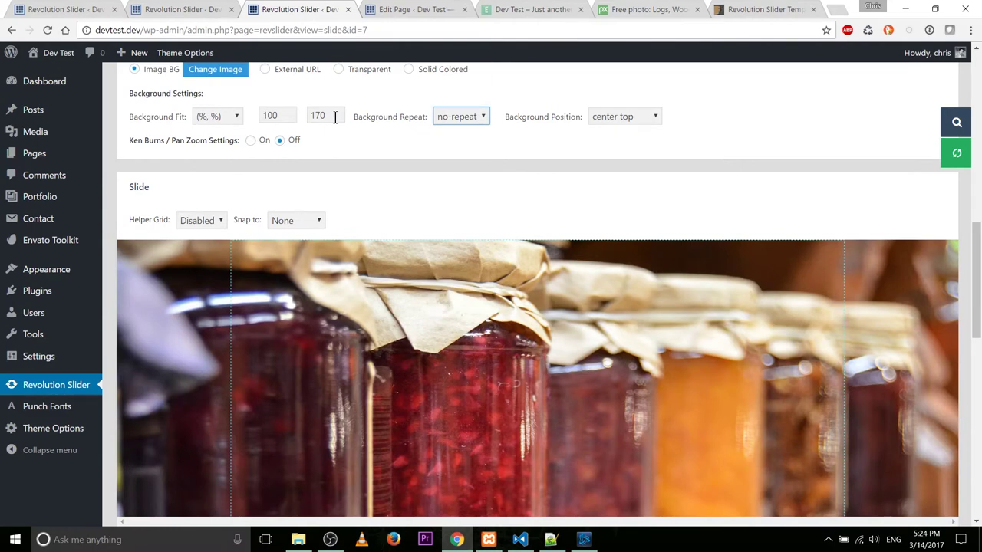
{"action": "left_click_drag", "start_coordinate": [335, 117], "coordinate": [265, 109]}
{"action": "type", "text": "250"}
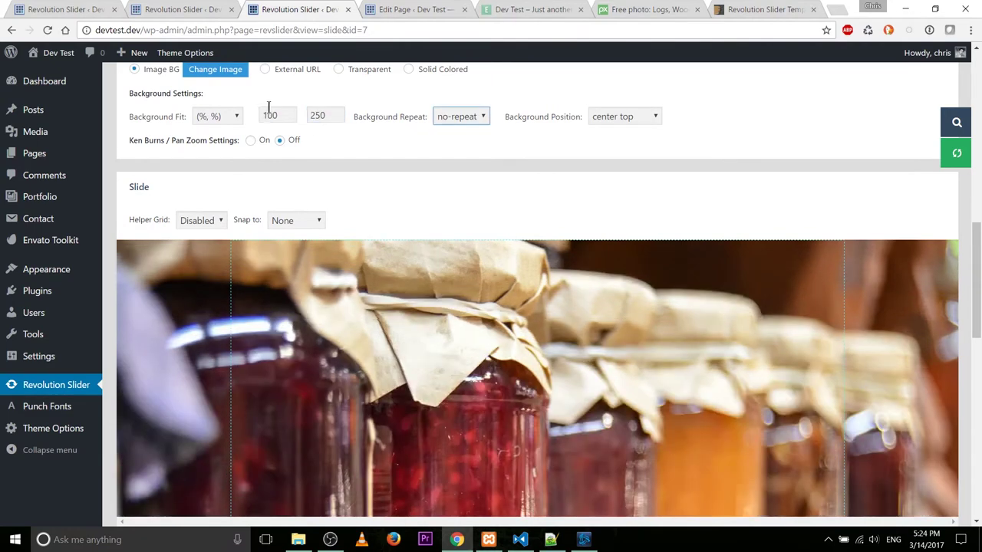
Return the background's vertical fit percentage to 170 and check the slide preview
{"action": "key", "text": "shift+Tab"}
{"action": "type", "text": "170"}
{"action": "key", "text": "Tab"}
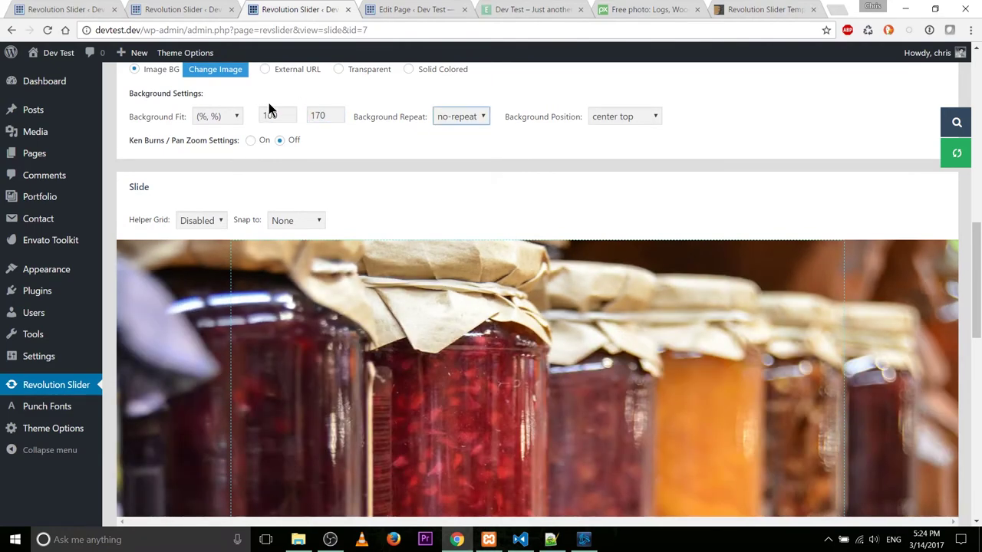
{"action": "scroll", "coordinate": [474, 190], "scroll_direction": "down", "scroll_amount": 1}
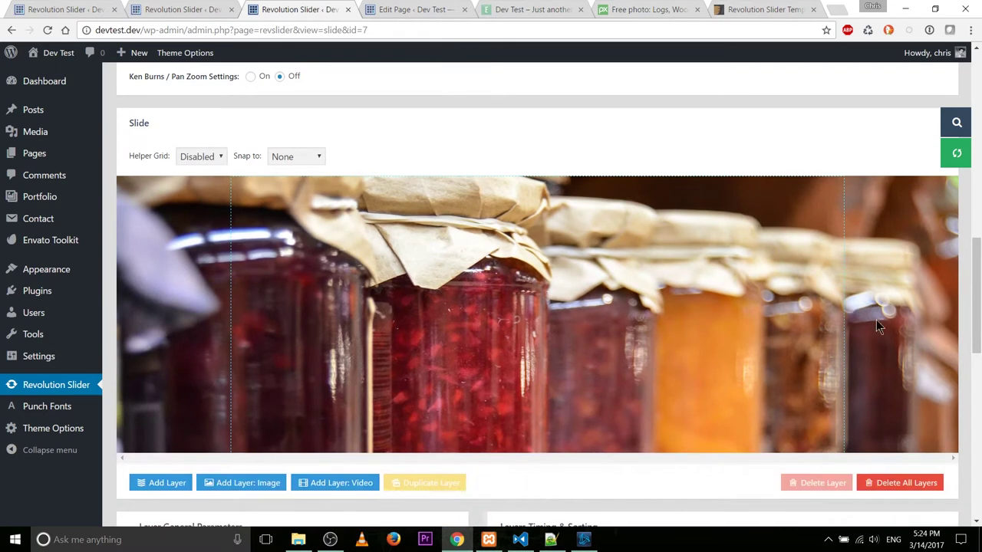
{"action": "scroll", "coordinate": [524, 198], "scroll_direction": "up", "scroll_amount": 1}
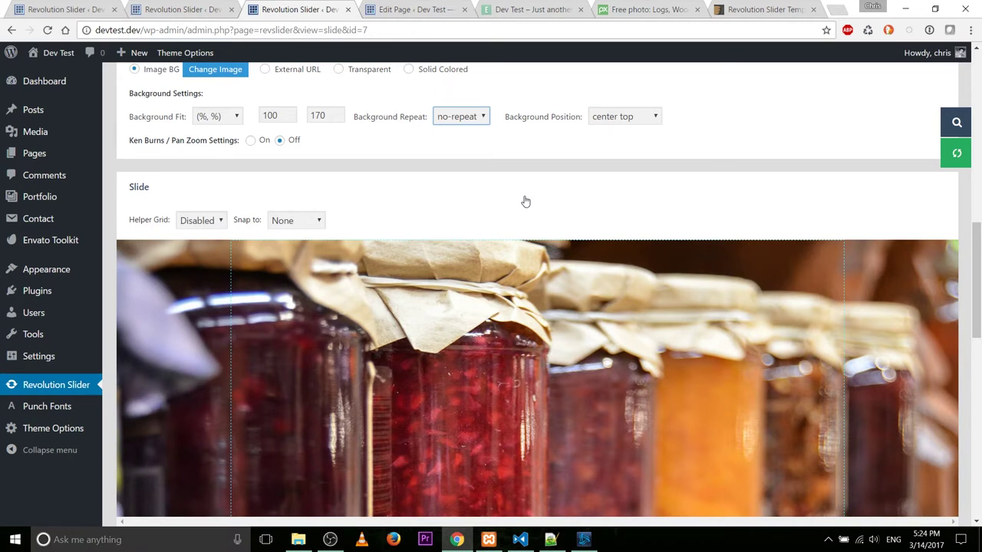
{"action": "left_click", "coordinate": [526, 201]}
{"action": "scroll", "coordinate": [566, 303], "scroll_direction": "down", "scroll_amount": 1}
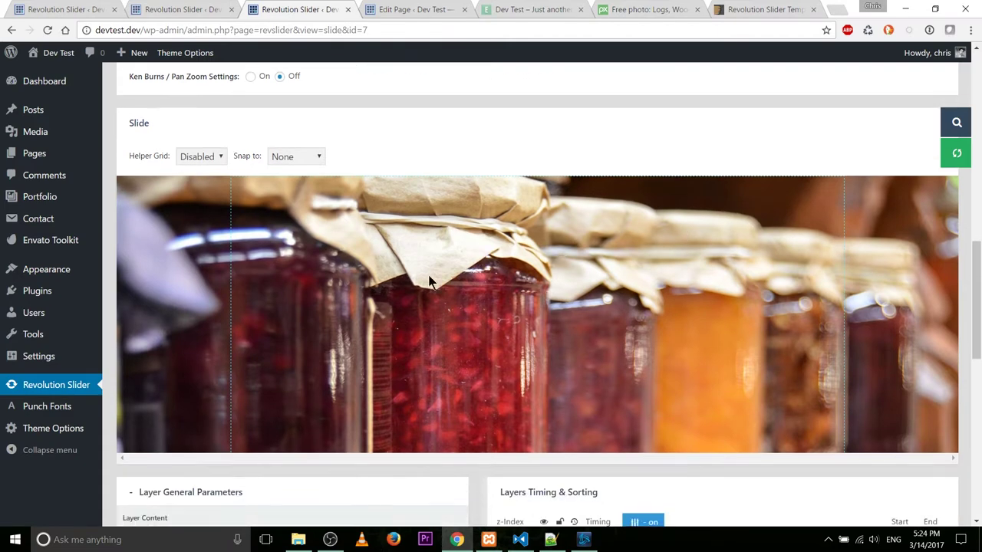
{"action": "scroll", "coordinate": [235, 201], "scroll_direction": "up", "scroll_amount": 2}
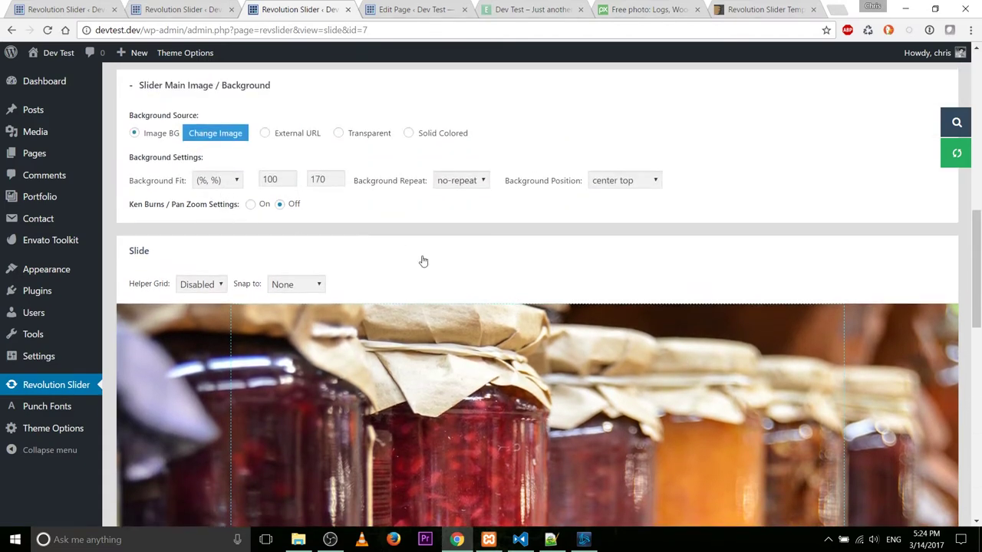
{"action": "scroll", "coordinate": [423, 259], "scroll_direction": "down", "scroll_amount": 6}
{"action": "scroll", "coordinate": [534, 183], "scroll_direction": "down", "scroll_amount": 1}
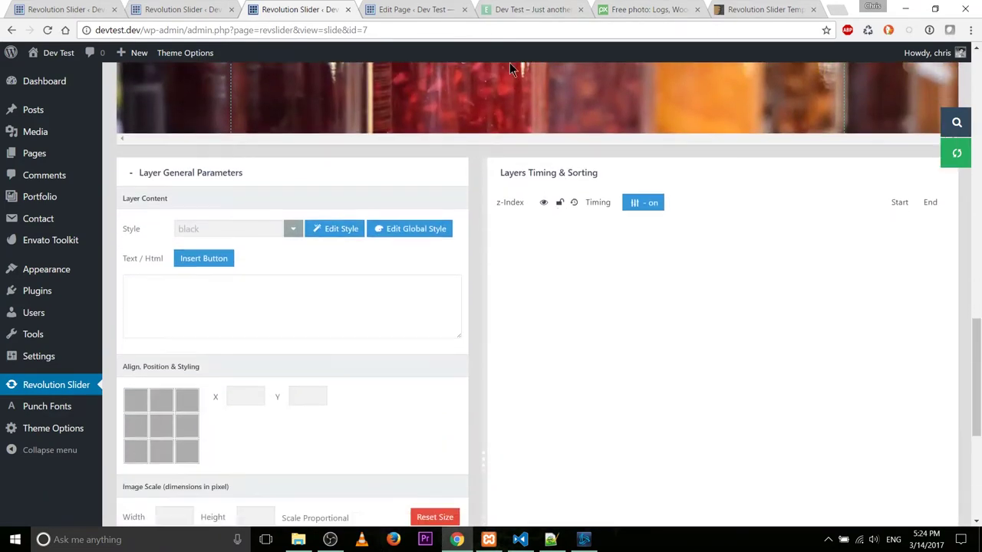
{"action": "scroll", "coordinate": [551, 146], "scroll_direction": "up", "scroll_amount": 4}
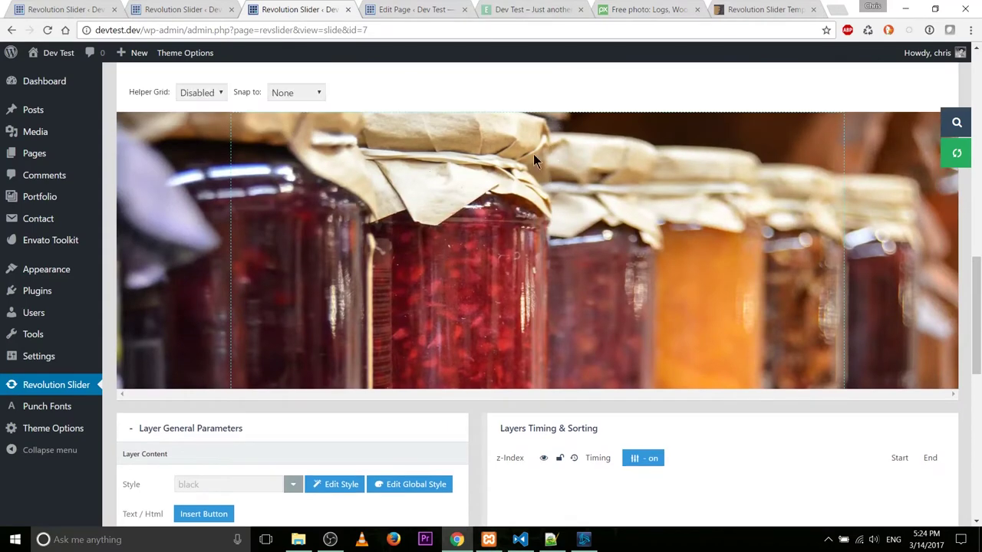
{"action": "scroll", "coordinate": [568, 250], "scroll_direction": "up", "scroll_amount": 2}
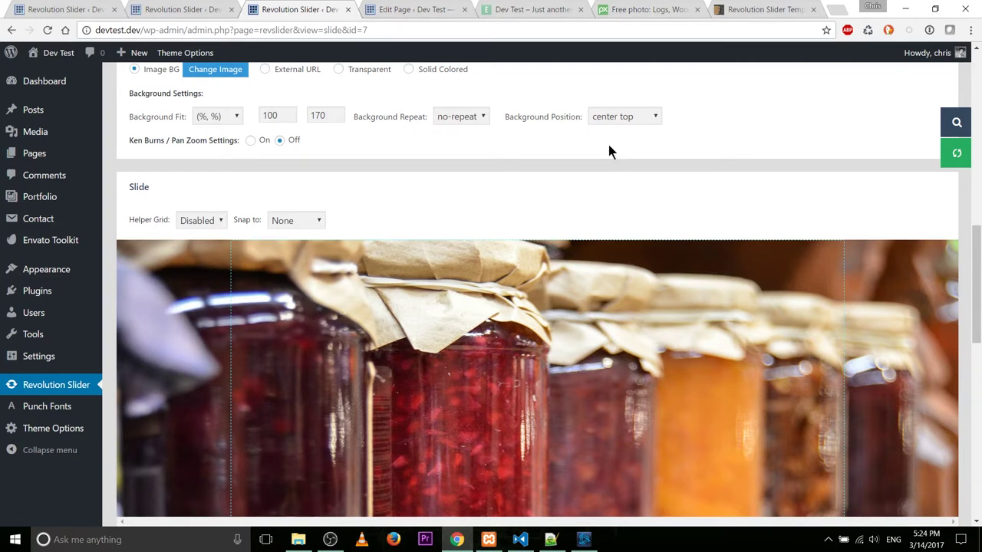
Set the jam jar slide's Background Position to center center and check the slide preview
{"action": "left_click_drag", "start_coordinate": [505, 117], "coordinate": [583, 124]}
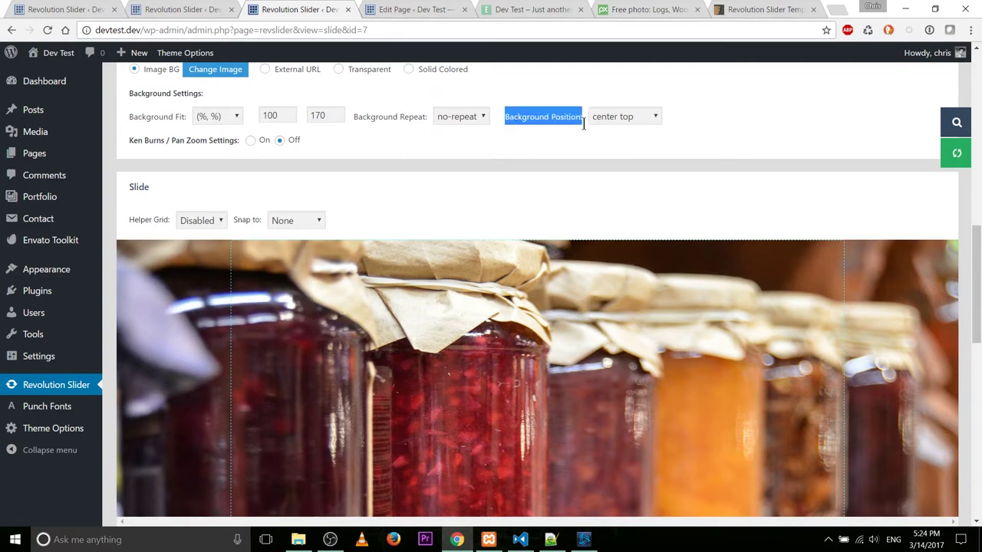
{"action": "left_click", "coordinate": [590, 149]}
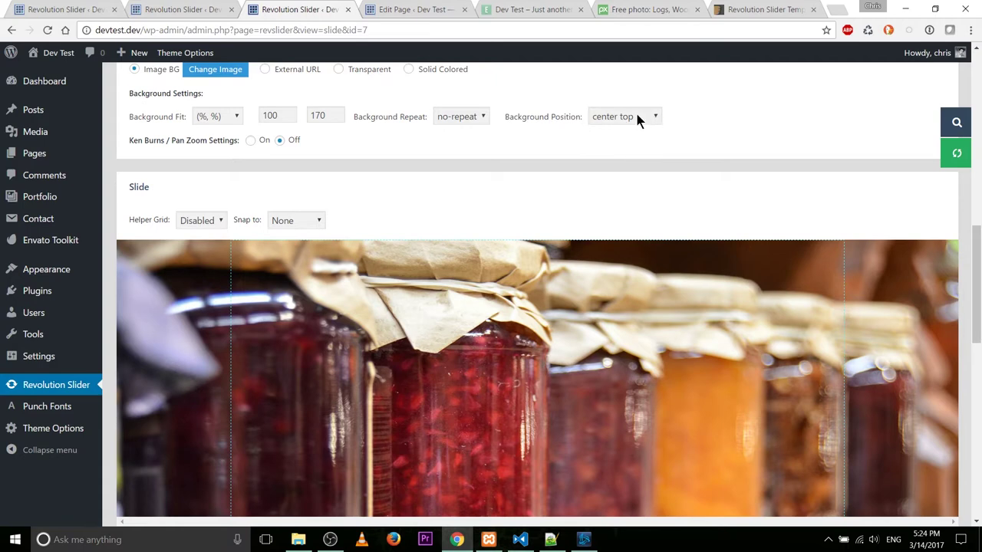
{"action": "left_click", "coordinate": [637, 119]}
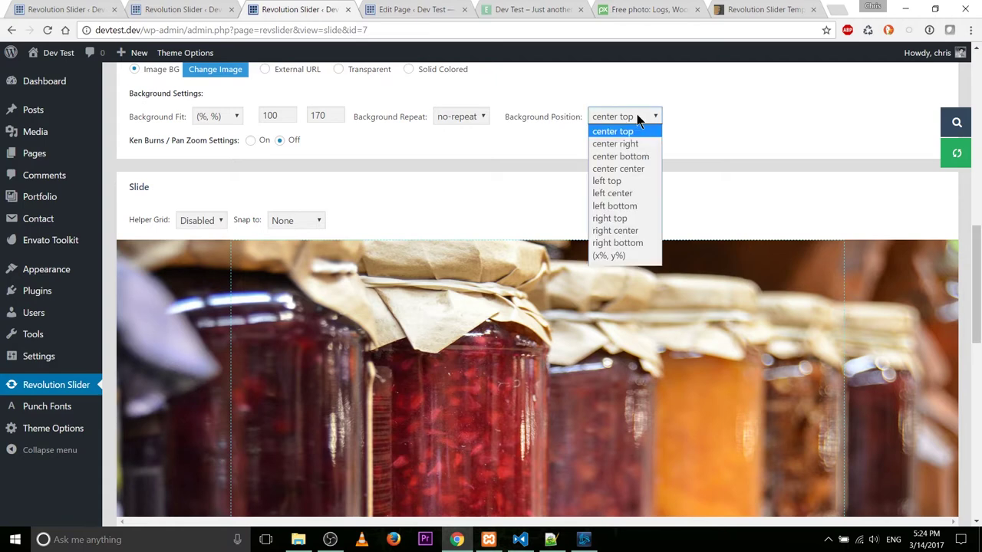
{"action": "left_click", "coordinate": [641, 167]}
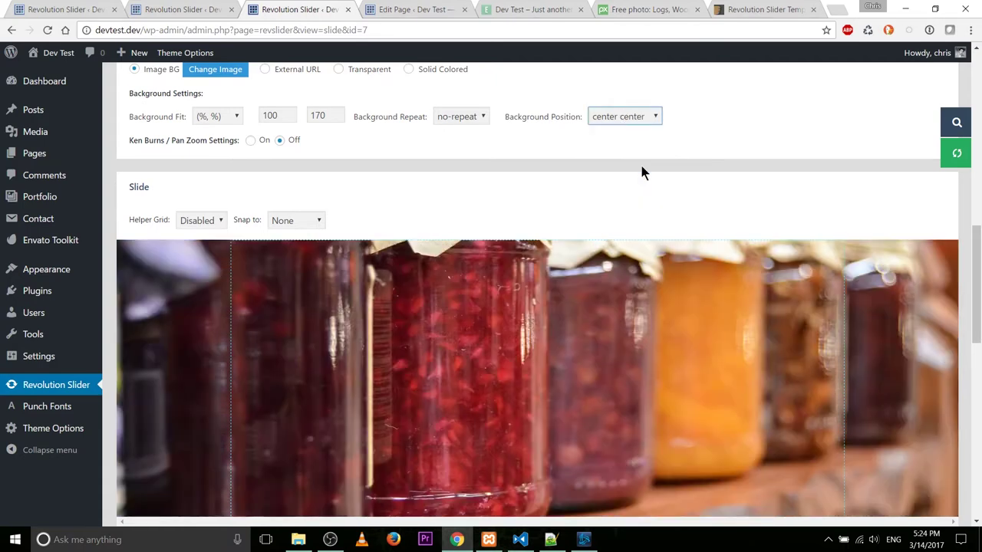
{"action": "scroll", "coordinate": [677, 285], "scroll_direction": "down", "scroll_amount": 1}
{"action": "scroll", "coordinate": [469, 257], "scroll_direction": "up", "scroll_amount": 1}
Try the left center and right bottom options for the slide's Background Position
{"action": "left_click", "coordinate": [635, 115]}
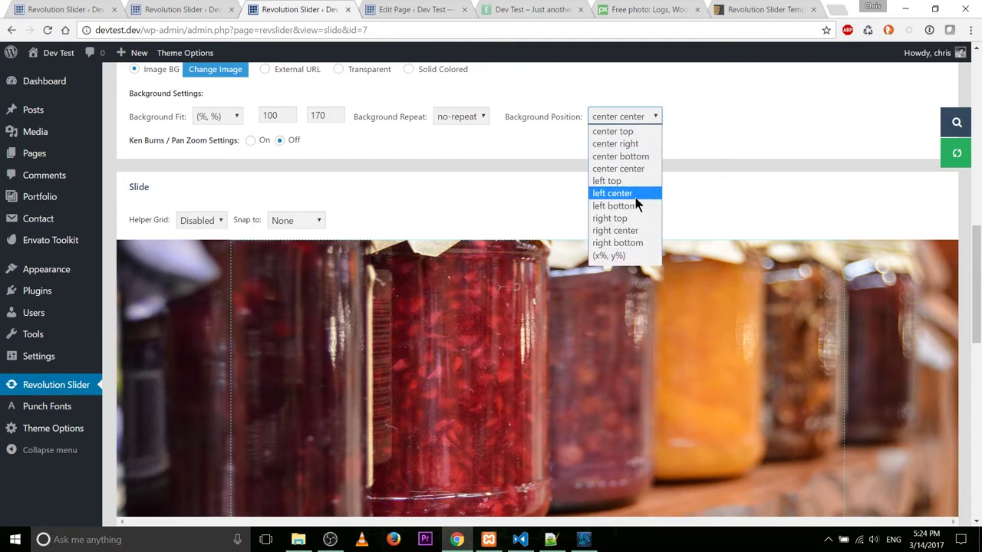
{"action": "left_click", "coordinate": [638, 198]}
{"action": "left_click", "coordinate": [637, 117]}
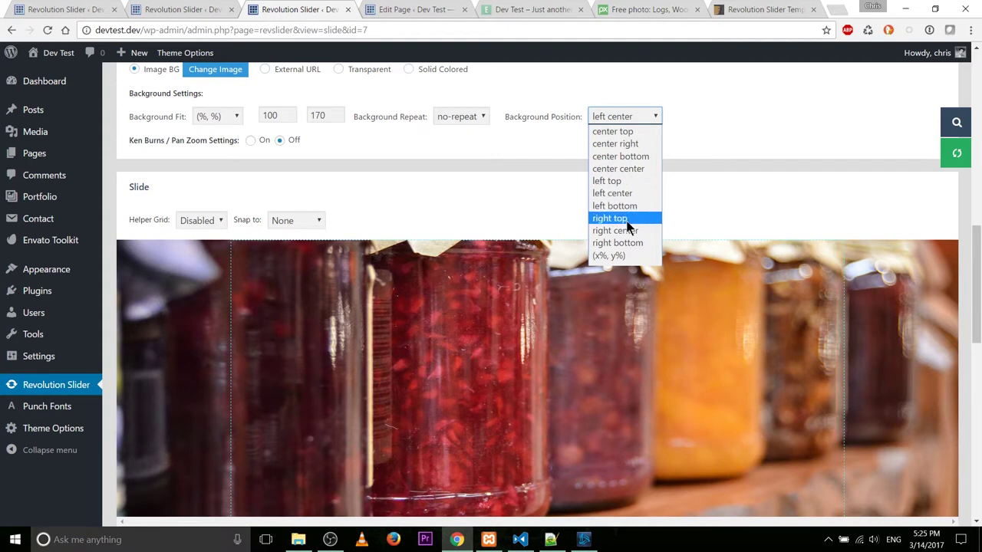
{"action": "key", "text": "Escape"}
{"action": "left_click", "coordinate": [625, 244]}
{"action": "left_click", "coordinate": [635, 119]}
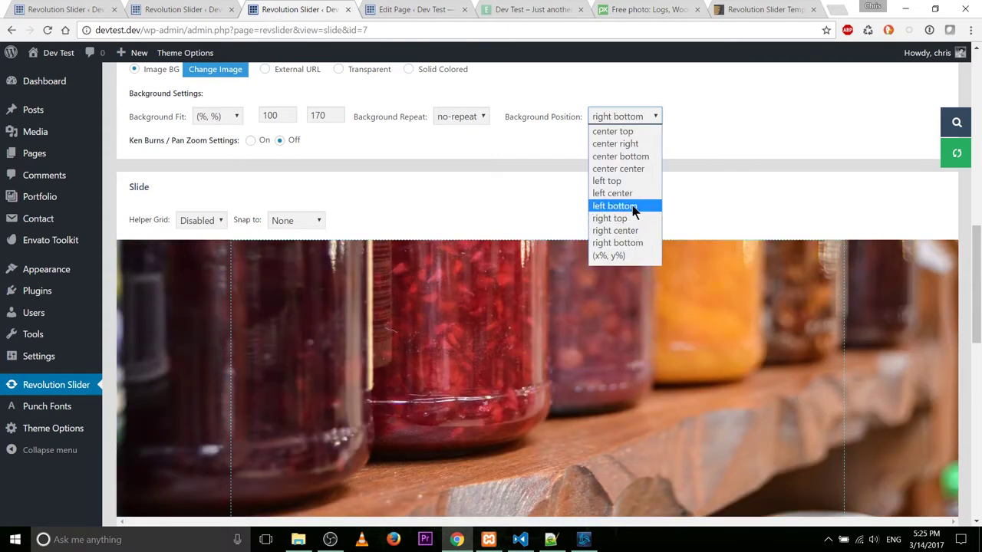
Try the right center, left center and center bottom options for the slide's Background Position
{"action": "left_click", "coordinate": [289, 115]}
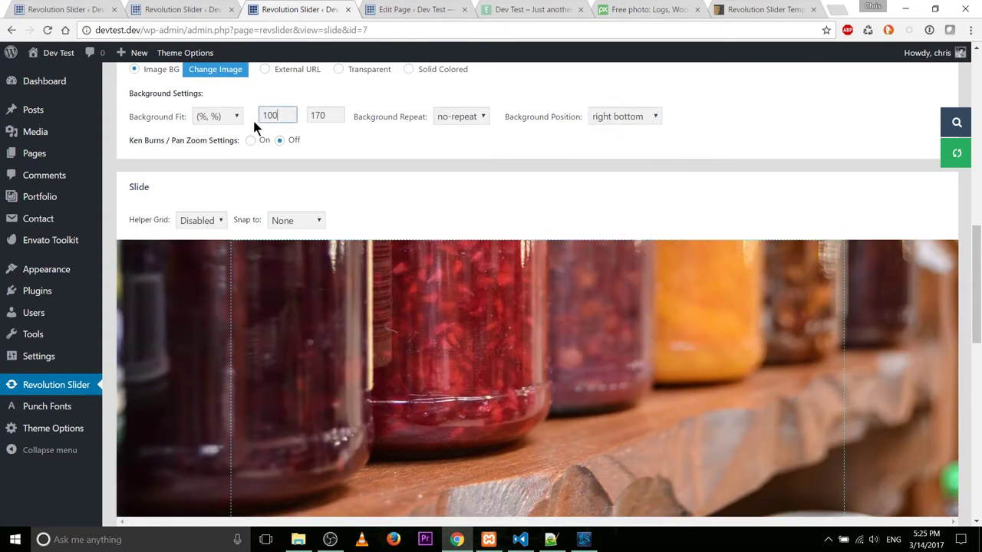
{"action": "left_click", "coordinate": [613, 121]}
{"action": "left_click", "coordinate": [643, 231]}
{"action": "left_click", "coordinate": [632, 124]}
{"action": "left_click", "coordinate": [623, 194]}
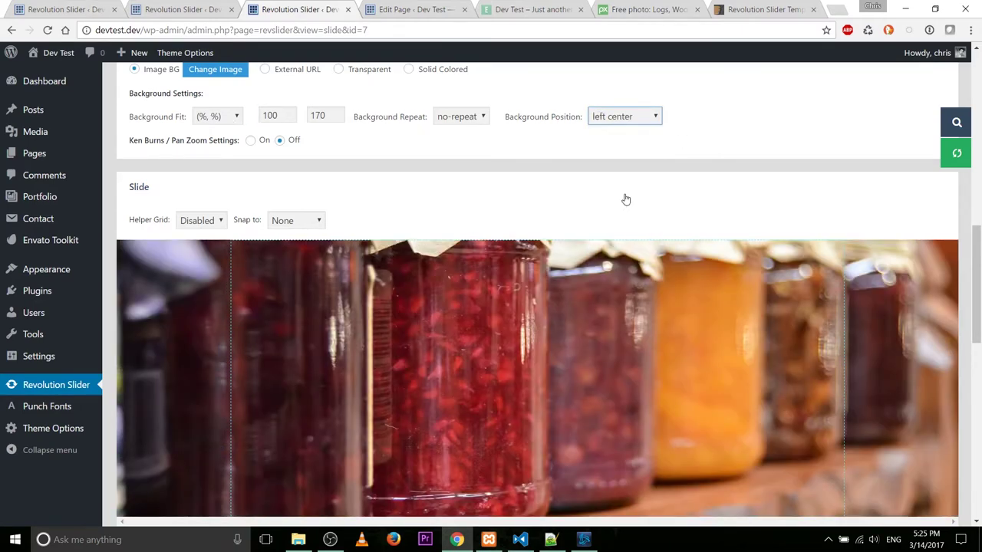
{"action": "left_click", "coordinate": [628, 125]}
{"action": "left_click", "coordinate": [633, 157]}
Return the slide's Background Position to center center
{"action": "left_click", "coordinate": [637, 116]}
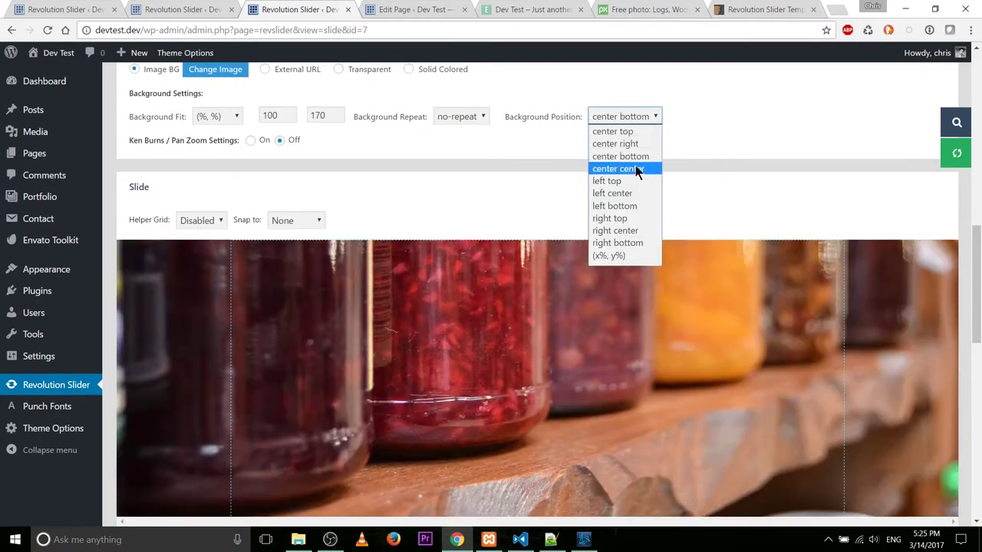
{"action": "left_click", "coordinate": [637, 168]}
{"action": "left_click", "coordinate": [637, 117]}
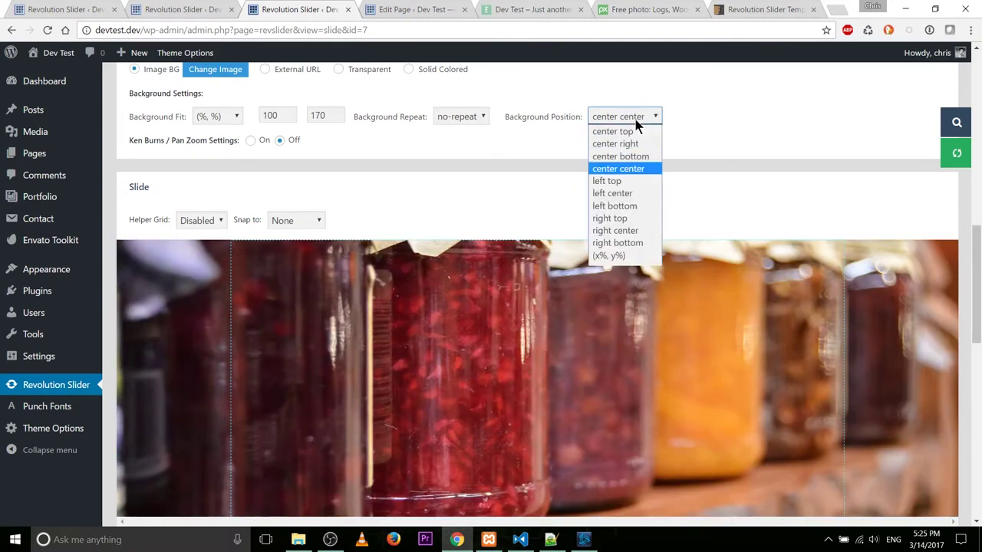
{"action": "left_click", "coordinate": [633, 168]}
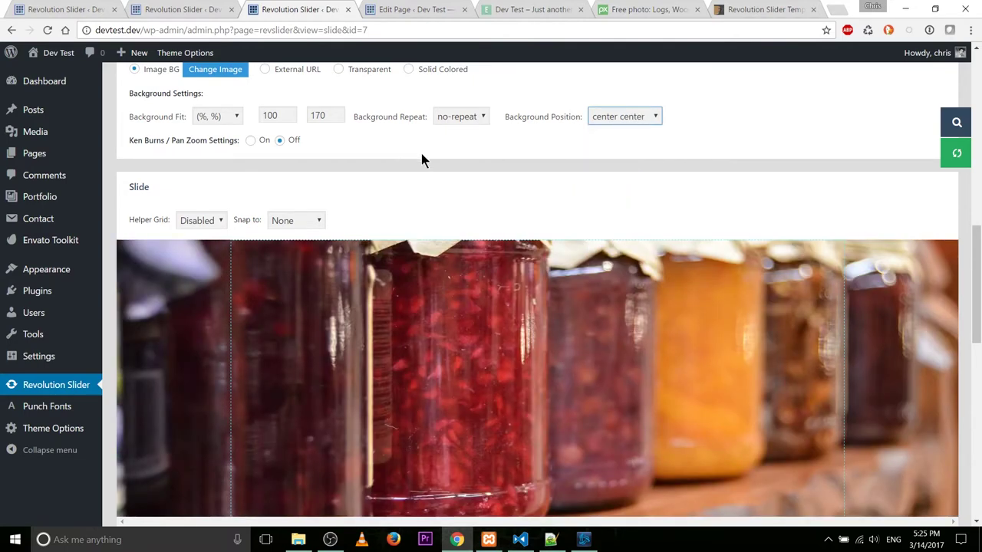
{"action": "left_click", "coordinate": [423, 159]}
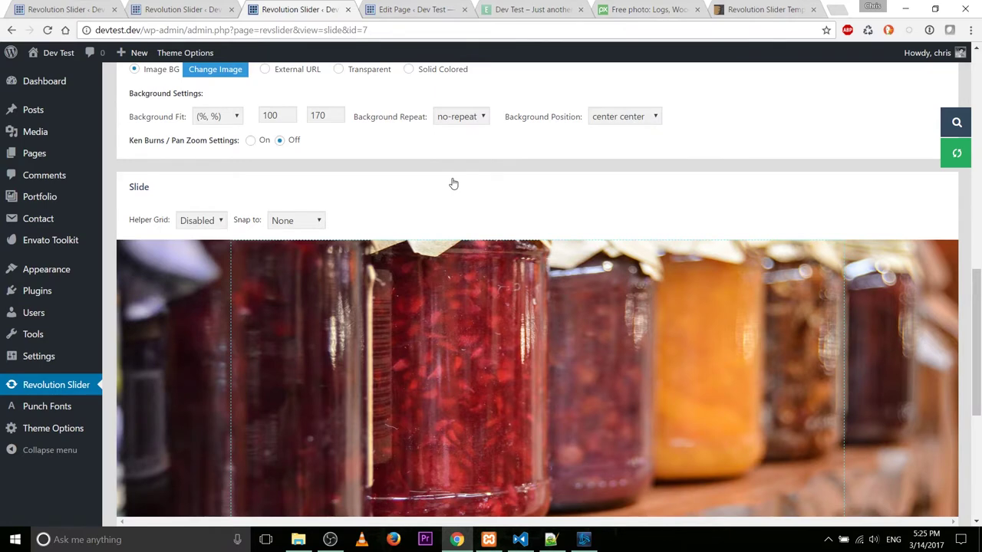
Add a new text layer to the jam jar slide
{"action": "scroll", "coordinate": [453, 184], "scroll_direction": "down", "scroll_amount": 2}
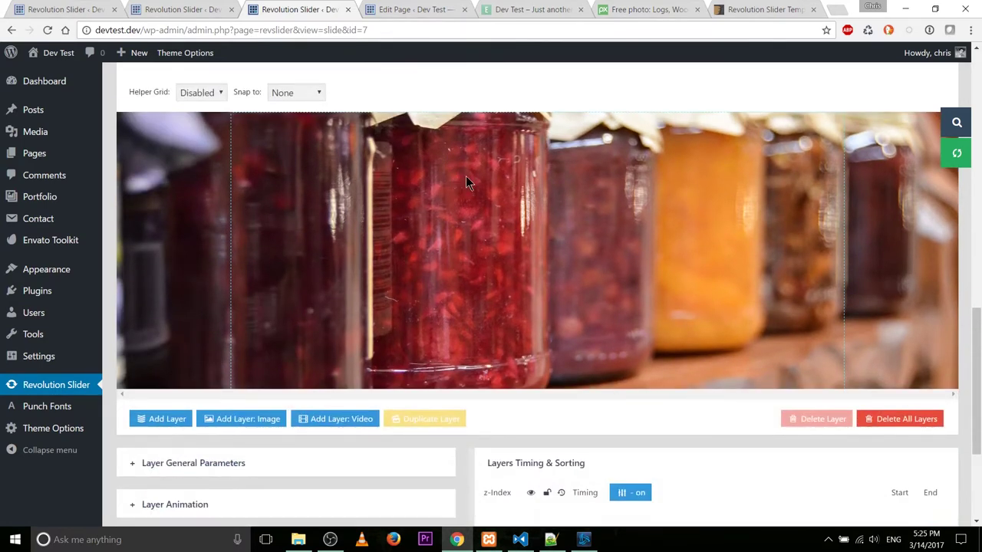
{"action": "scroll", "coordinate": [480, 182], "scroll_direction": "down", "scroll_amount": 2}
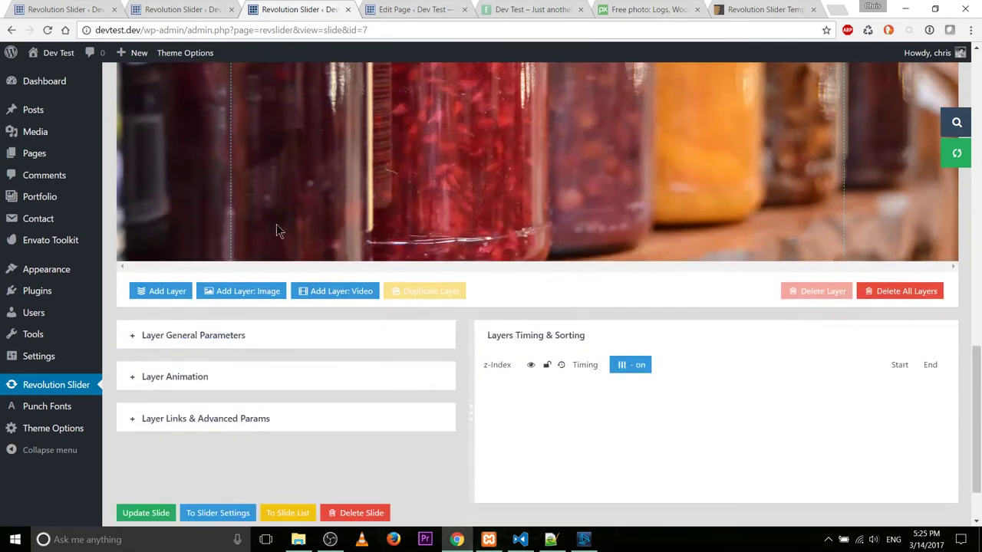
{"action": "scroll", "coordinate": [745, 189], "scroll_direction": "up", "scroll_amount": 2}
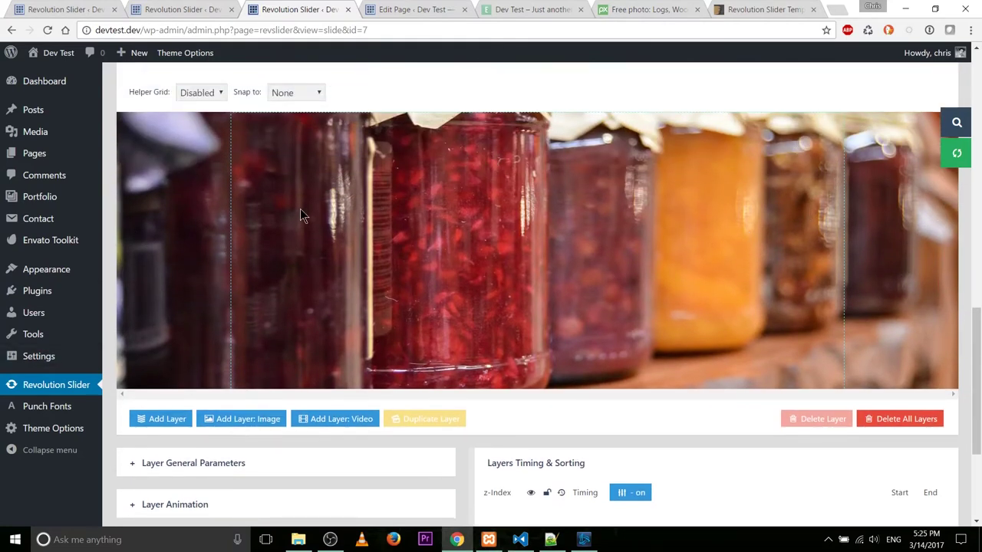
{"action": "scroll", "coordinate": [303, 215], "scroll_direction": "down", "scroll_amount": 2}
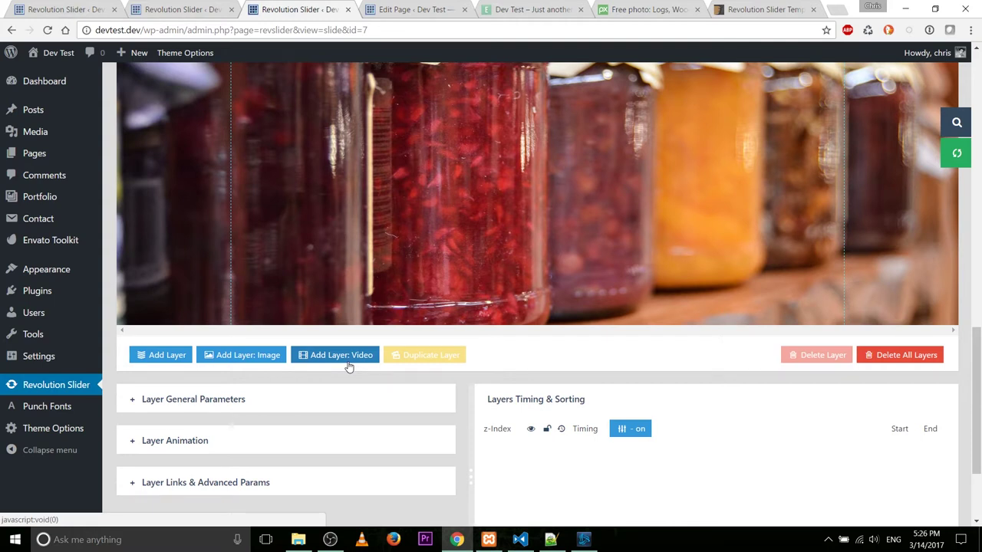
{"action": "scroll", "coordinate": [349, 368], "scroll_direction": "down", "scroll_amount": 1}
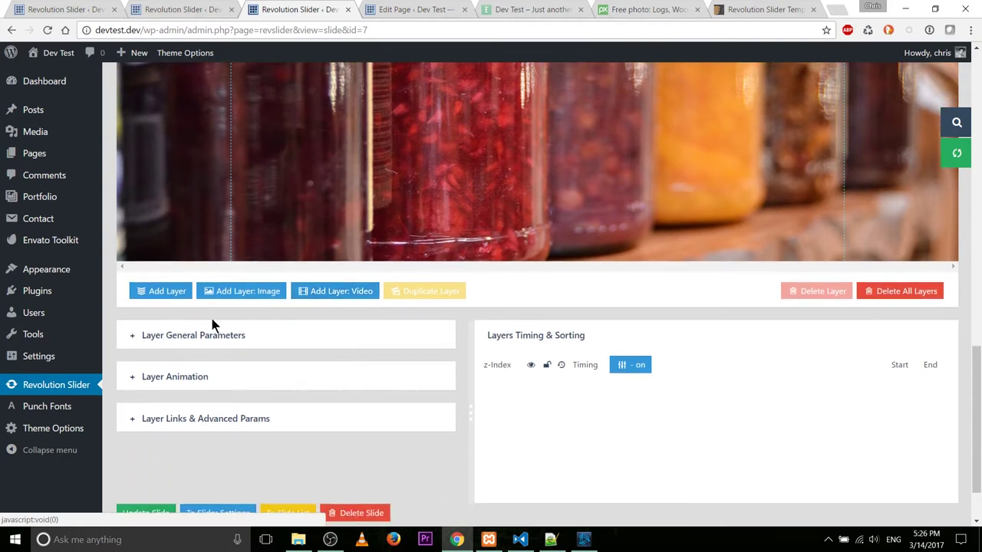
{"action": "left_click", "coordinate": [158, 292]}
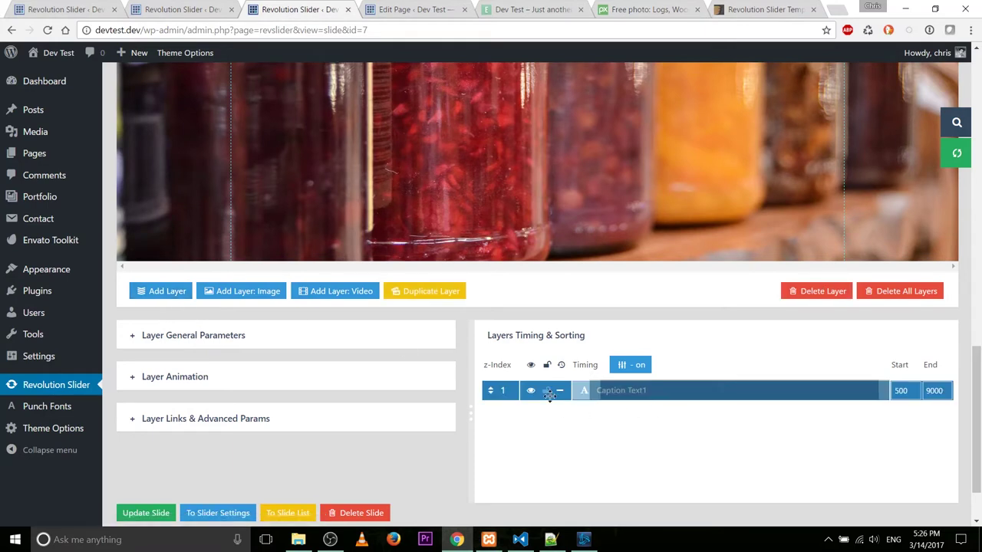
{"action": "scroll", "coordinate": [526, 327], "scroll_direction": "down", "scroll_amount": 1}
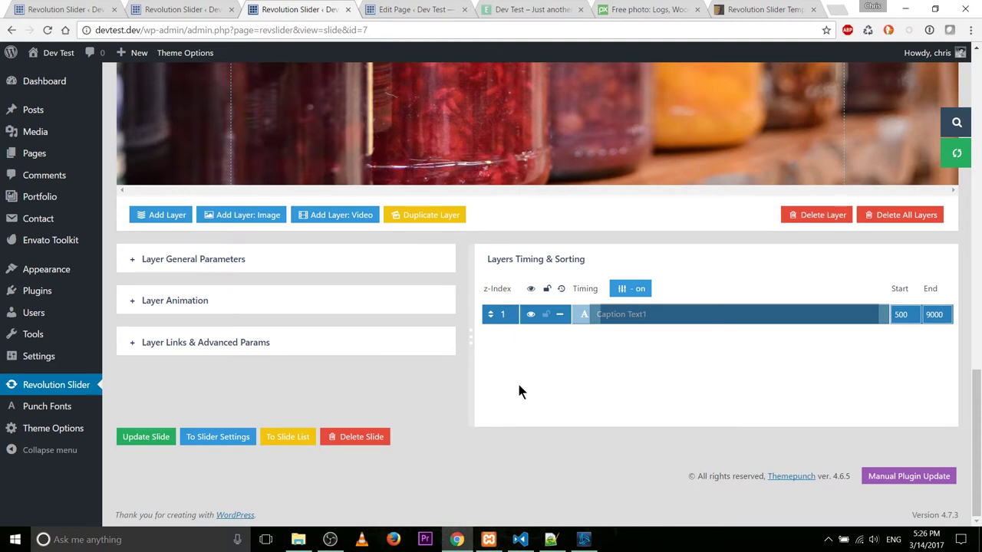
Expand the general parameters of the new caption layer and check the caption's placement on the slide
{"action": "left_click", "coordinate": [230, 258]}
{"action": "scroll", "coordinate": [606, 273], "scroll_direction": "up", "scroll_amount": 4}
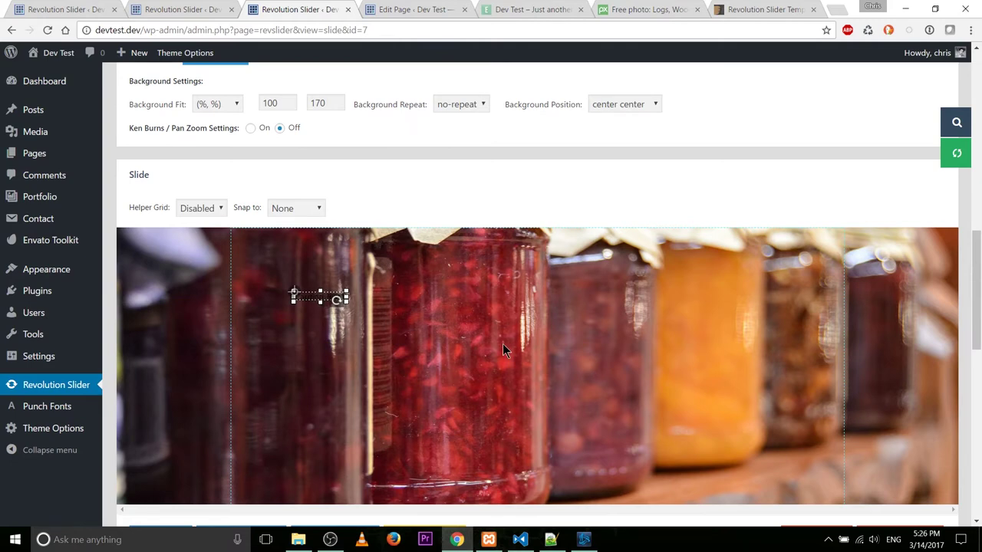
{"action": "scroll", "coordinate": [503, 344], "scroll_direction": "down", "scroll_amount": 2}
{"action": "scroll", "coordinate": [340, 171], "scroll_direction": "down", "scroll_amount": 2}
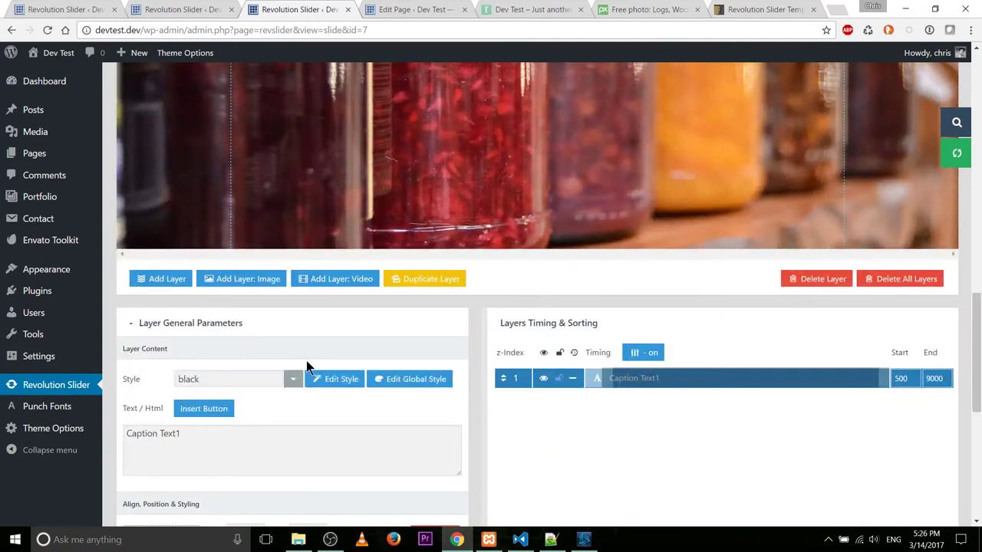
{"action": "scroll", "coordinate": [293, 449], "scroll_direction": "up", "scroll_amount": 1}
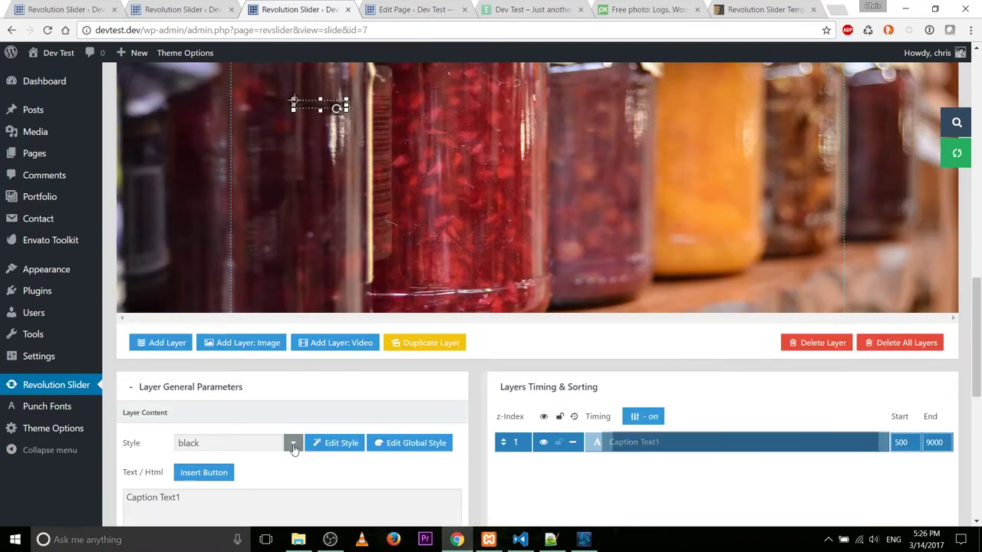
{"action": "left_click", "coordinate": [293, 448]}
{"action": "scroll", "coordinate": [293, 448], "scroll_direction": "down", "scroll_amount": 4}
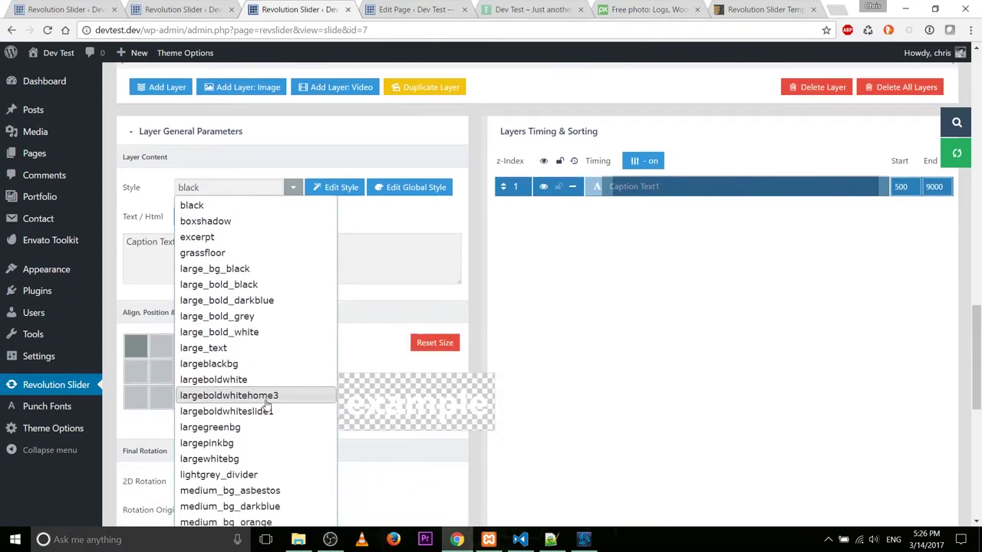
{"action": "scroll", "coordinate": [266, 402], "scroll_direction": "down", "scroll_amount": 1}
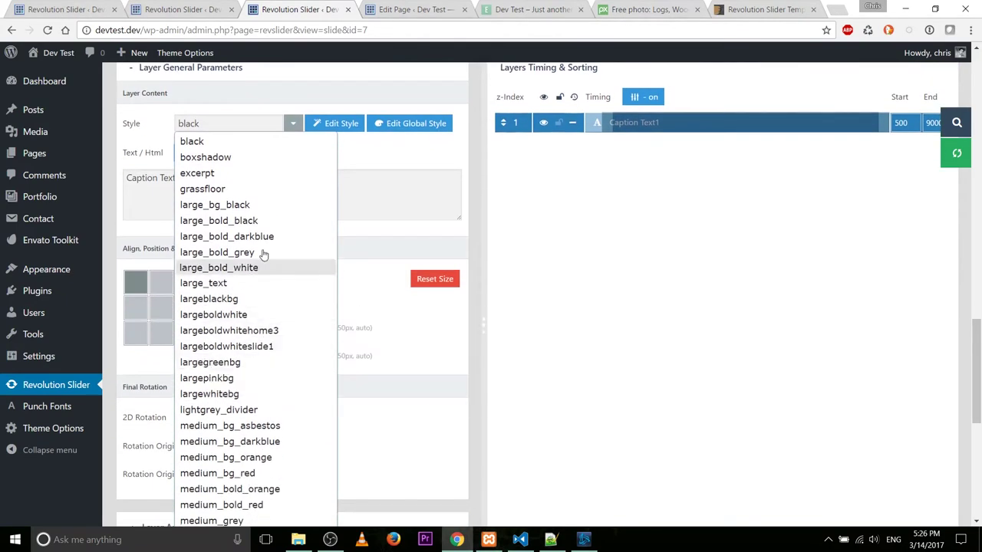
{"action": "left_click", "coordinate": [345, 125]}
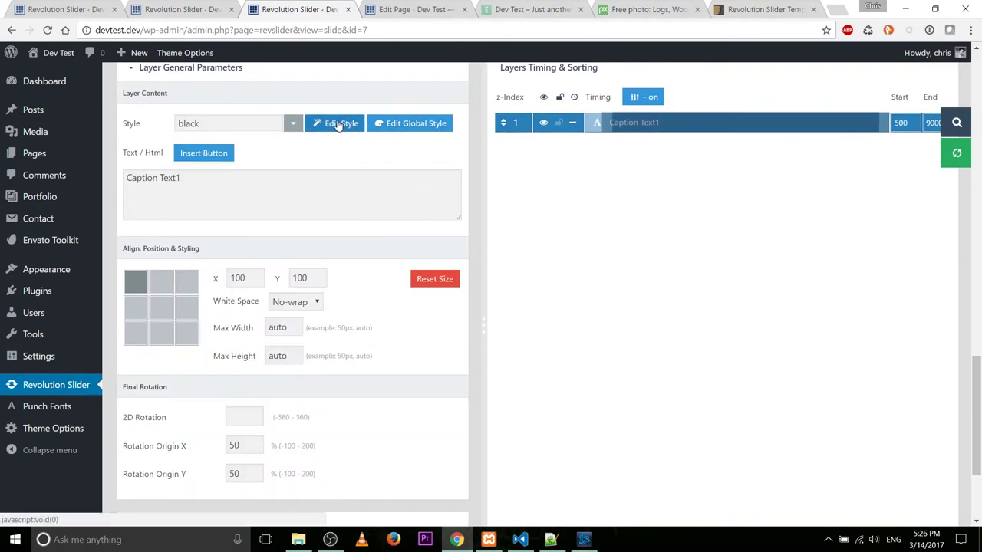
Apply the medium_bg_red style to the caption layer and check it in the slide preview
{"action": "left_click", "coordinate": [295, 130]}
{"action": "scroll", "coordinate": [269, 364], "scroll_direction": "down", "scroll_amount": 2}
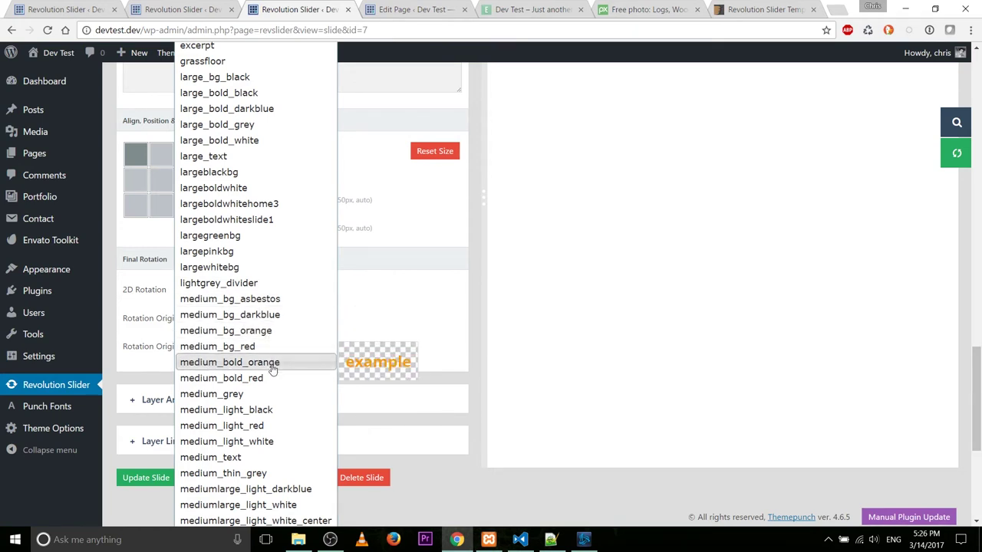
{"action": "scroll", "coordinate": [278, 414], "scroll_direction": "down", "scroll_amount": 2}
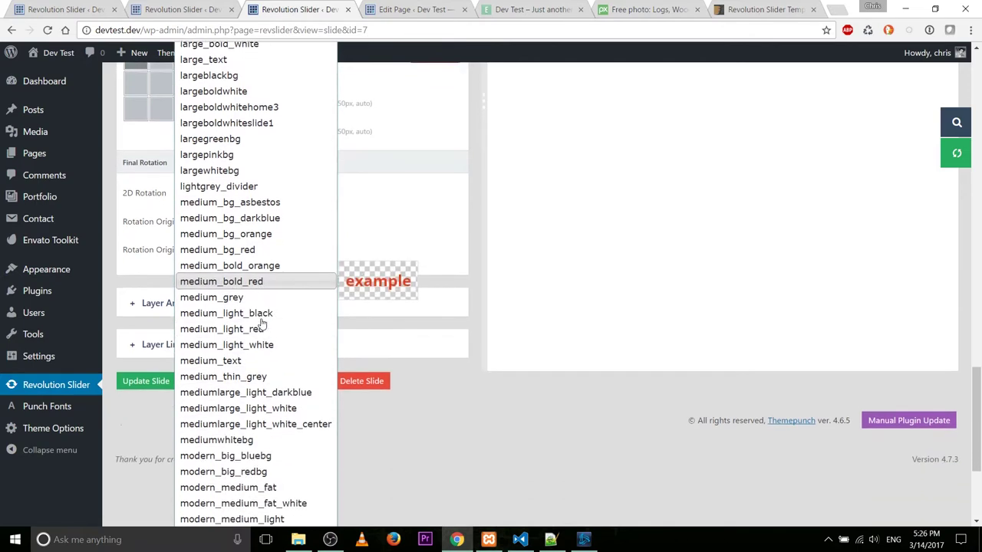
{"action": "scroll", "coordinate": [261, 325], "scroll_direction": "down", "scroll_amount": 1}
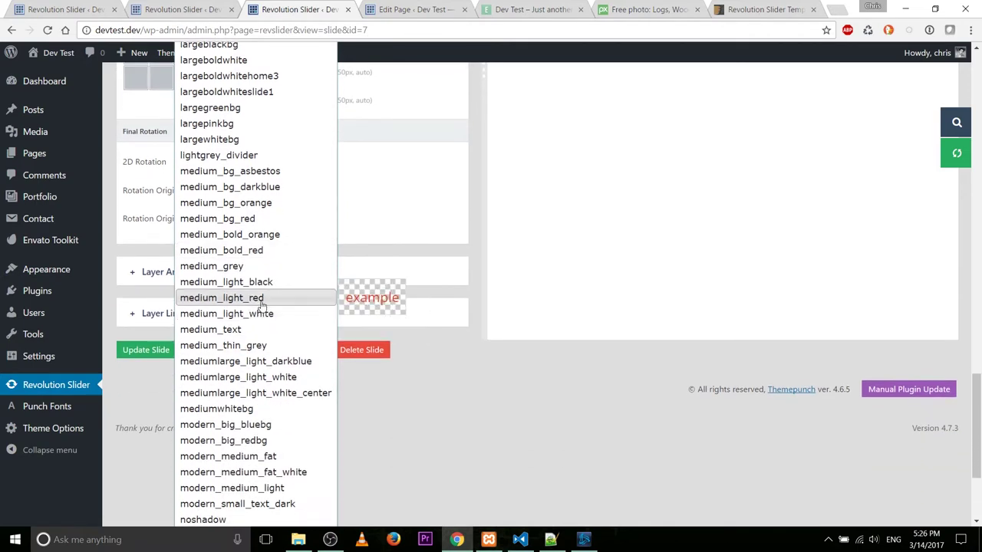
{"action": "left_click", "coordinate": [274, 220]}
{"action": "scroll", "coordinate": [544, 368], "scroll_direction": "up", "scroll_amount": 4}
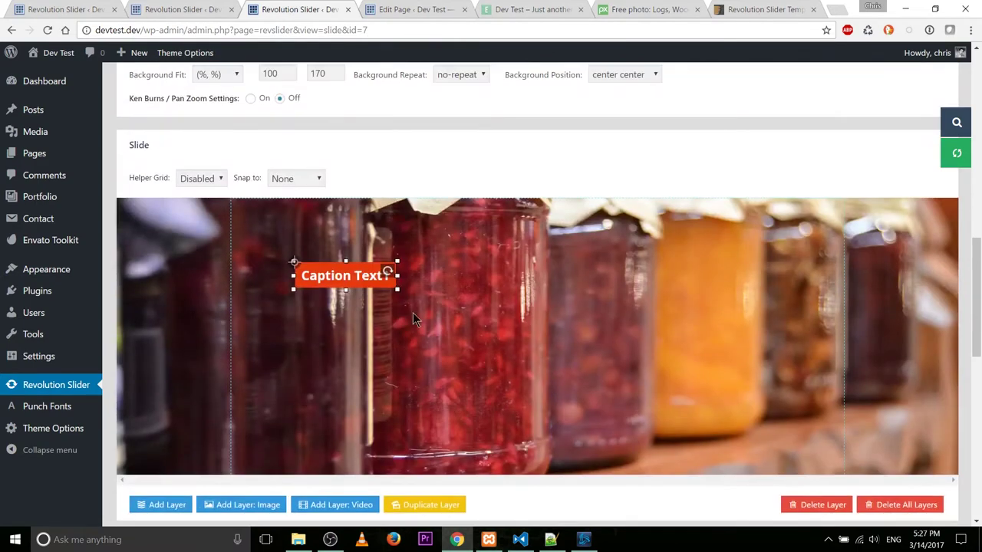
Replace the caption layer's text with "Welcome to EcoProduce<br>" and a second line "We have new deals for online shoppers every day"
{"action": "scroll", "coordinate": [477, 311], "scroll_direction": "down", "scroll_amount": 3}
{"action": "scroll", "coordinate": [451, 271], "scroll_direction": "down", "scroll_amount": 2}
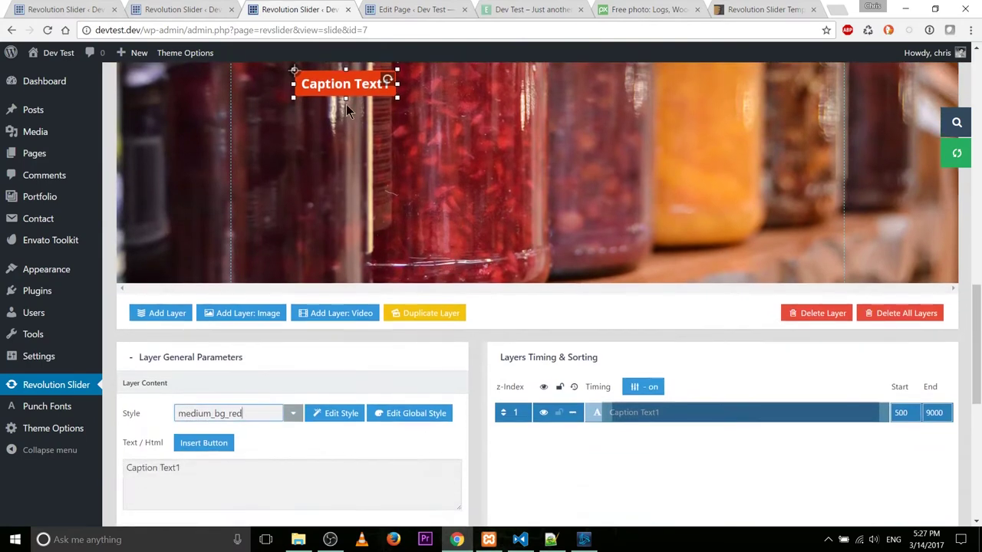
{"action": "scroll", "coordinate": [368, 131], "scroll_direction": "up", "scroll_amount": 2}
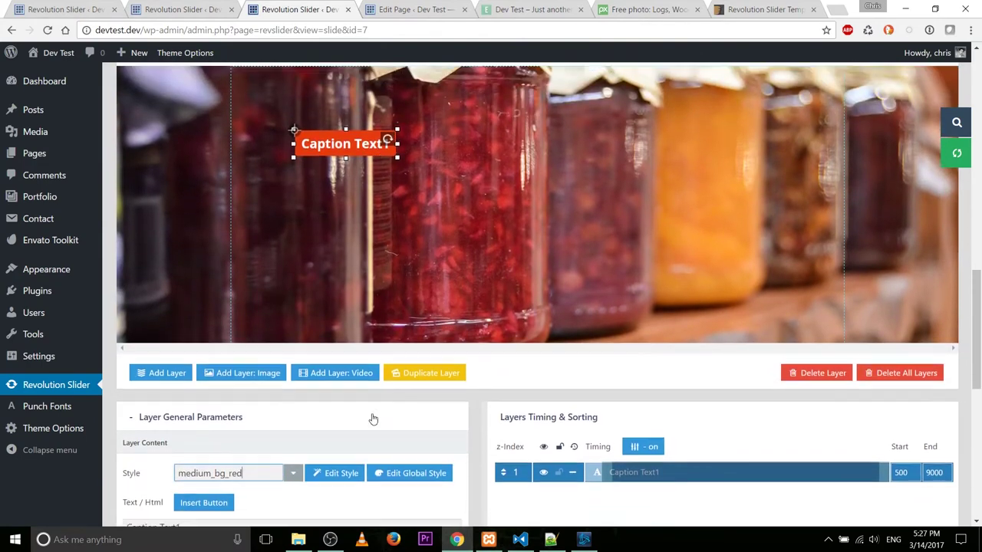
{"action": "scroll", "coordinate": [372, 419], "scroll_direction": "down", "scroll_amount": 2}
{"action": "left_click_drag", "start_coordinate": [153, 403], "coordinate": [309, 404]}
{"action": "key", "text": "ctrl+a"}
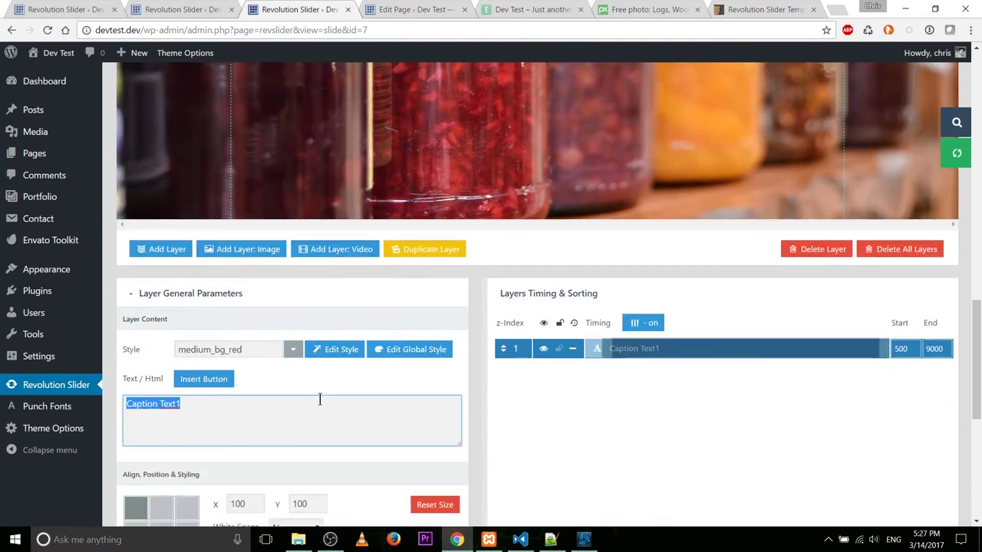
{"action": "key", "text": "BackSpace"}
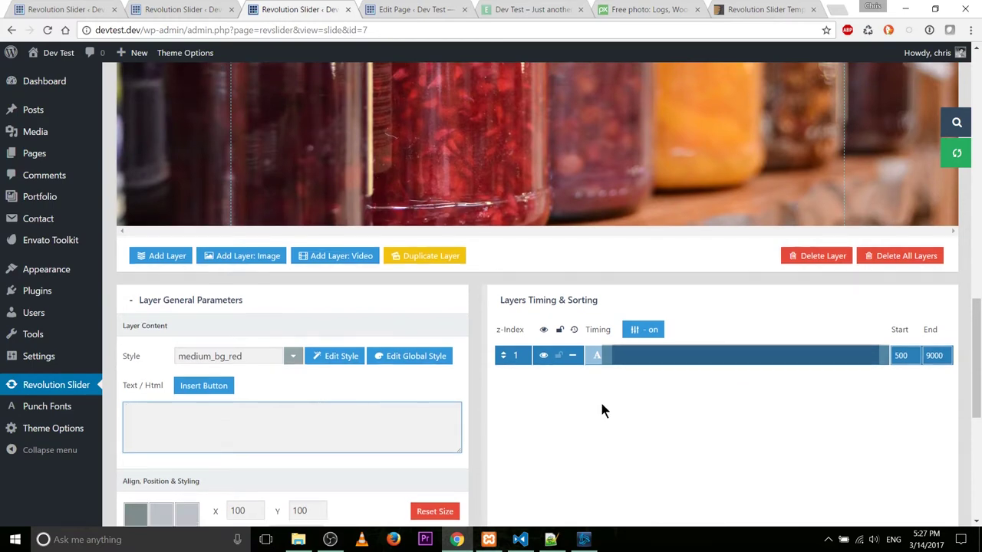
{"action": "scroll", "coordinate": [600, 400], "scroll_direction": "up", "scroll_amount": 5}
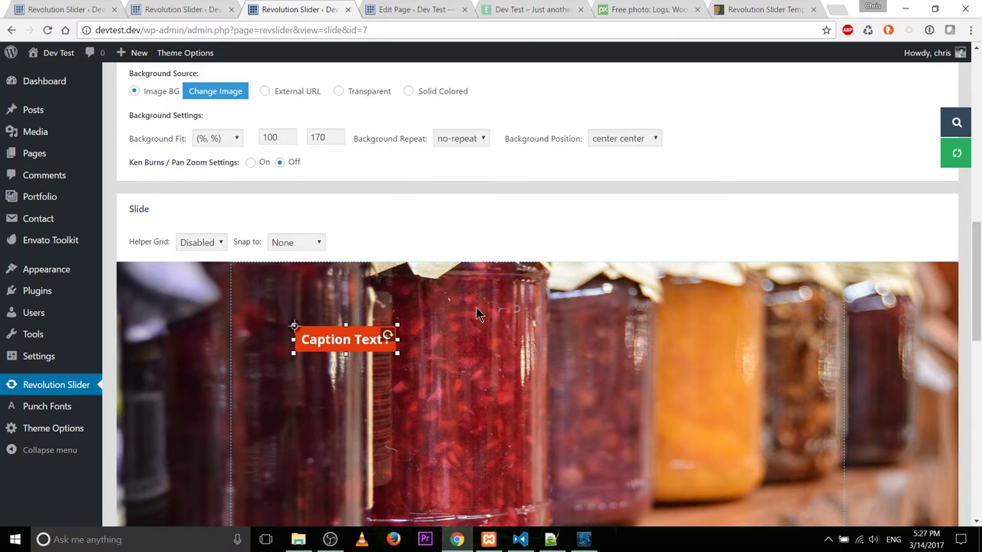
{"action": "scroll", "coordinate": [475, 307], "scroll_direction": "down", "scroll_amount": 5}
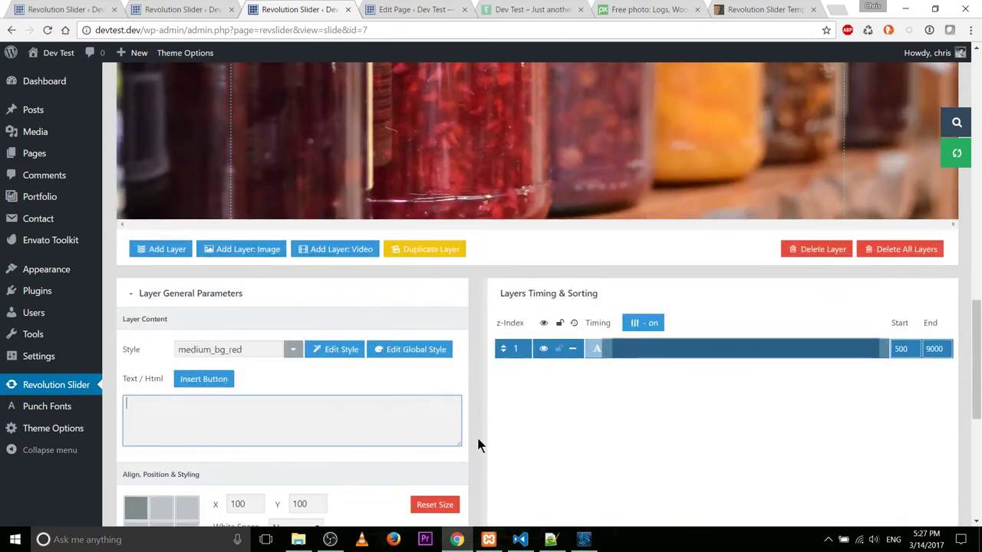
{"action": "type", "text": "Welcome to EcoProduce."}
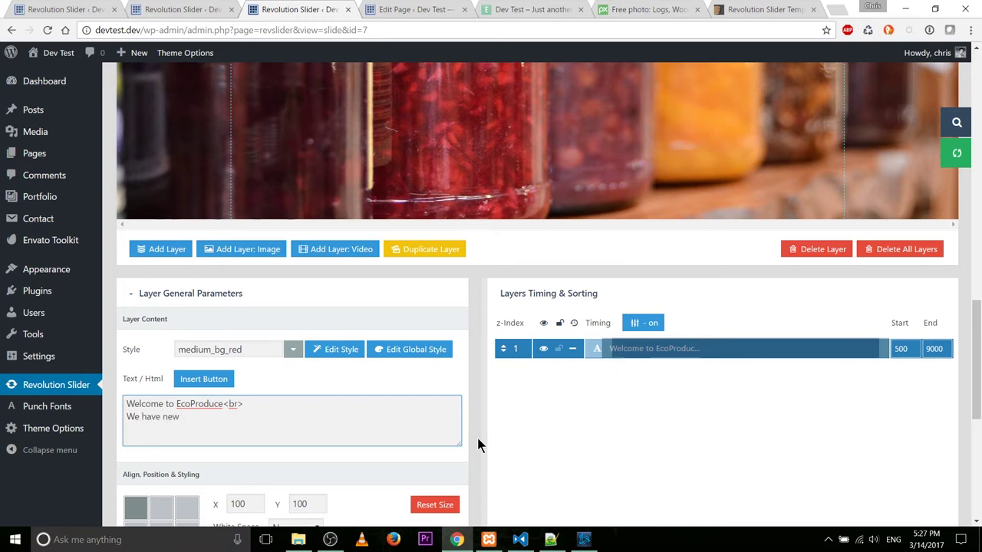
{"action": "type", "text": "ls for online shoppers every day"}
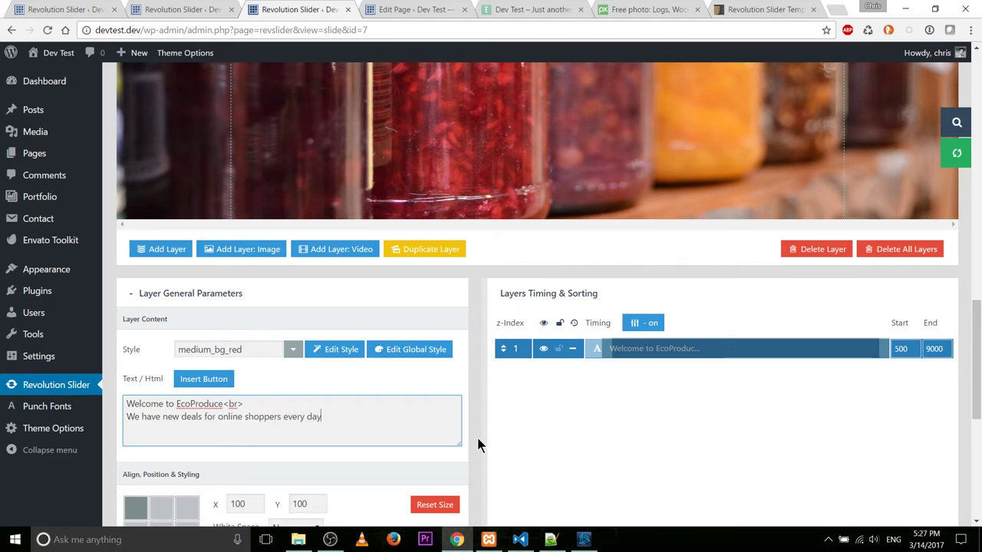
{"action": "scroll", "coordinate": [562, 396], "scroll_direction": "up", "scroll_amount": 3}
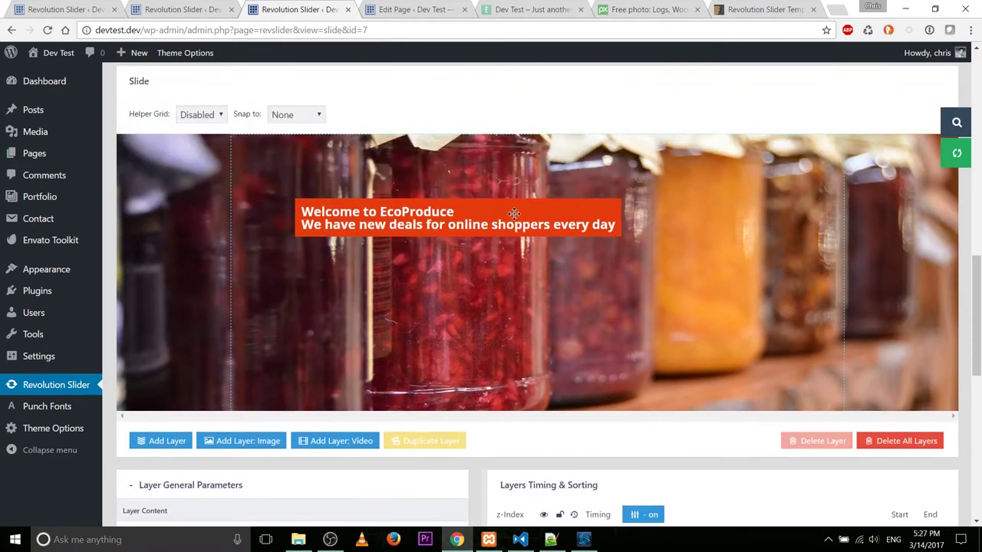
Wrap the caption layer's two-line text in <center> tags and check its alignment on the slide
{"action": "scroll", "coordinate": [197, 355], "scroll_direction": "down", "scroll_amount": 2}
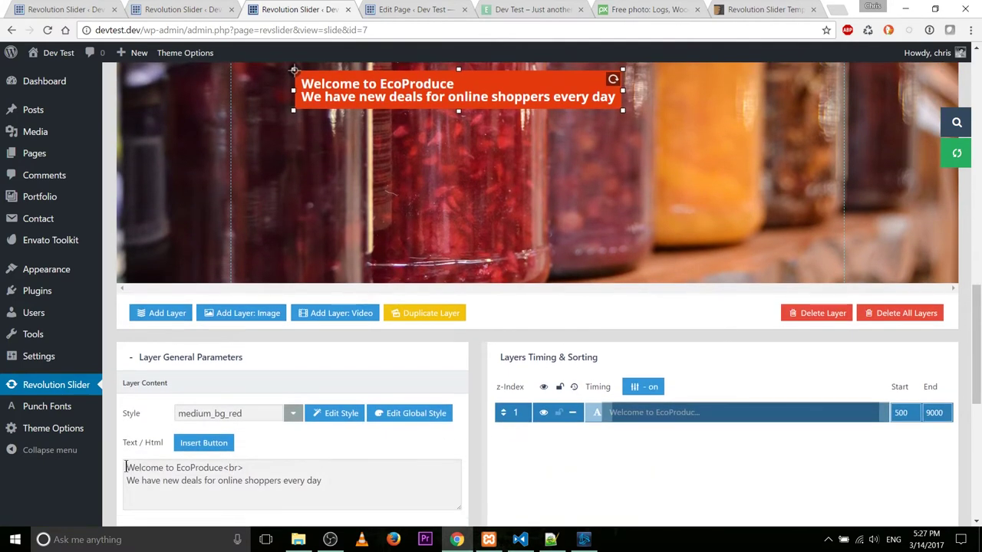
{"action": "left_click", "coordinate": [126, 467]}
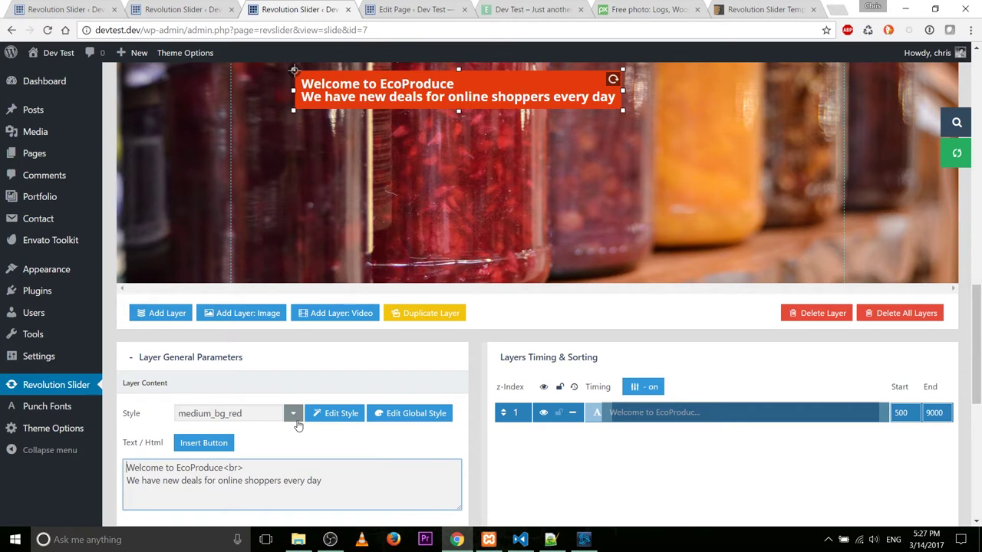
{"action": "type", "text": "<center>"}
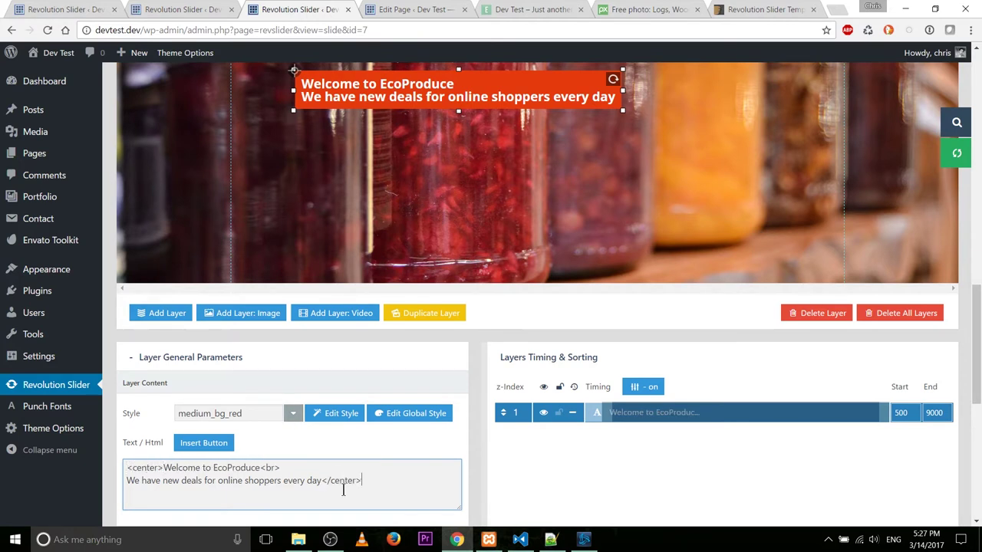
{"action": "scroll", "coordinate": [559, 406], "scroll_direction": "down", "scroll_amount": 5}
{"action": "scroll", "coordinate": [600, 338], "scroll_direction": "up", "scroll_amount": 8}
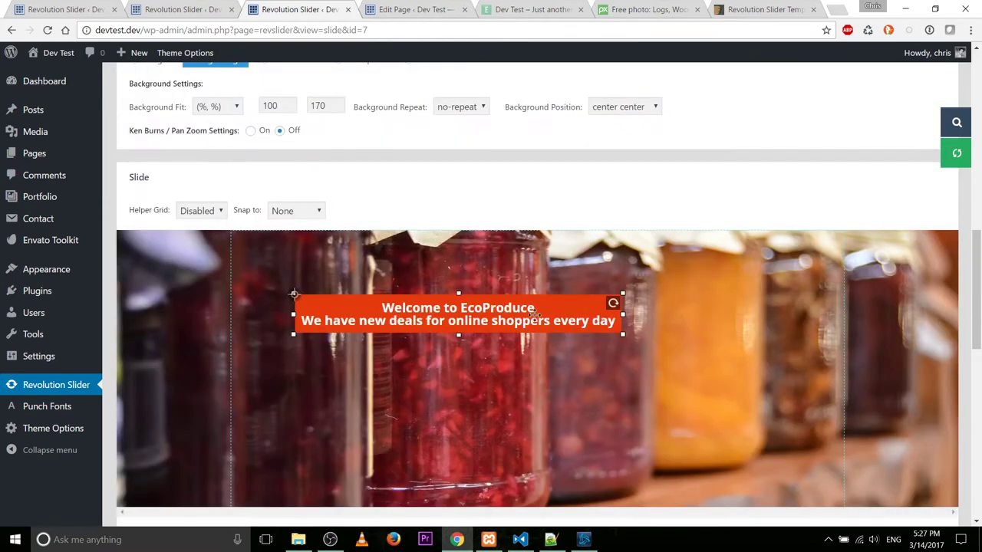
Set the caption style's font size to 50px and save it as a new class, medium_bg_red_slide1
{"action": "scroll", "coordinate": [590, 307], "scroll_direction": "down", "scroll_amount": 5}
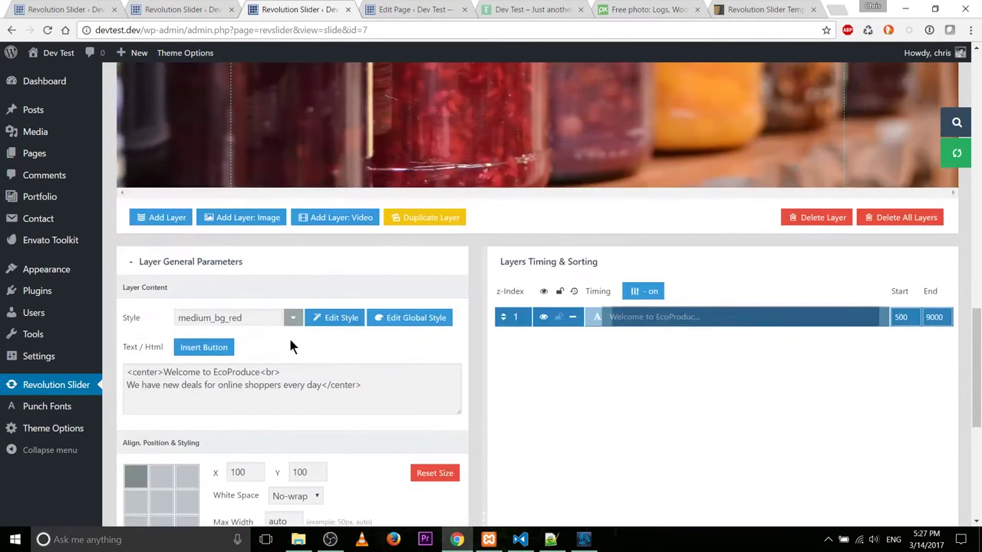
{"action": "left_click", "coordinate": [330, 318]}
{"action": "left_click_drag", "start_coordinate": [547, 225], "coordinate": [584, 232]}
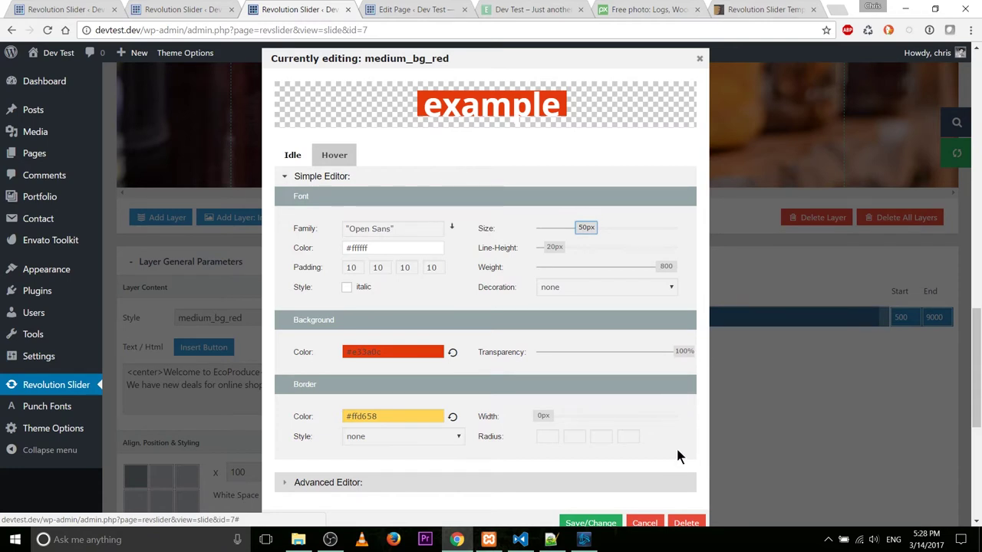
{"action": "scroll", "coordinate": [626, 471], "scroll_direction": "down", "scroll_amount": 1}
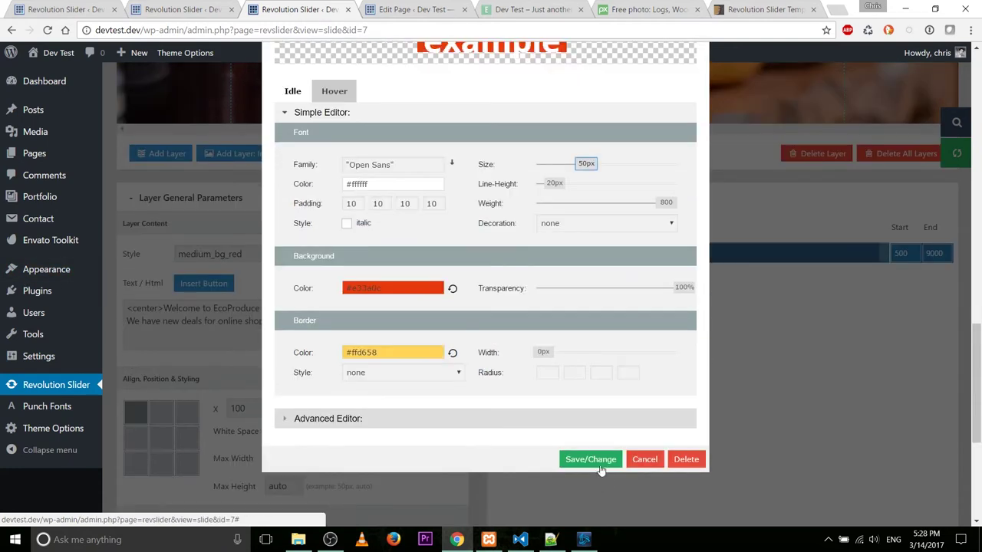
{"action": "left_click", "coordinate": [590, 460]}
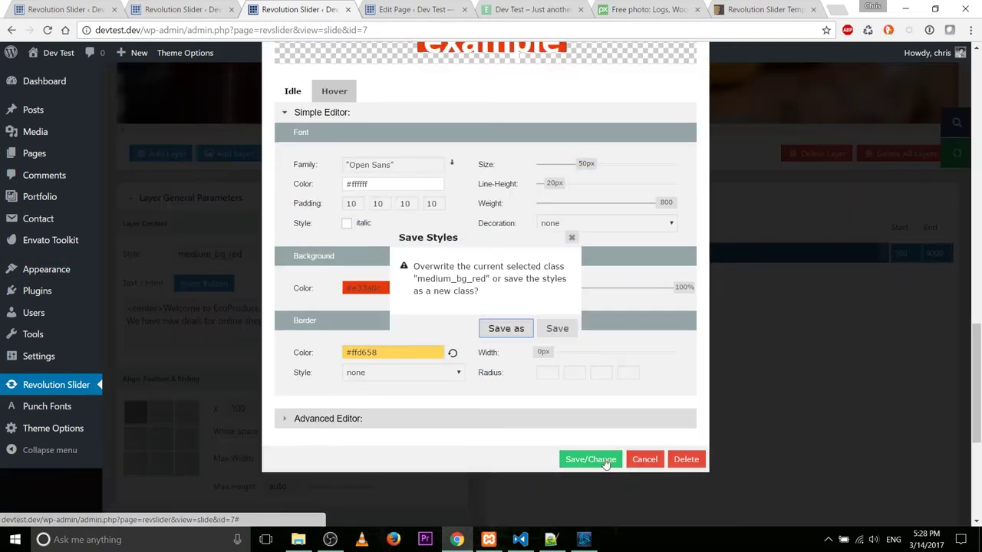
{"action": "left_click", "coordinate": [522, 330]}
{"action": "type", "text": "_slide"}
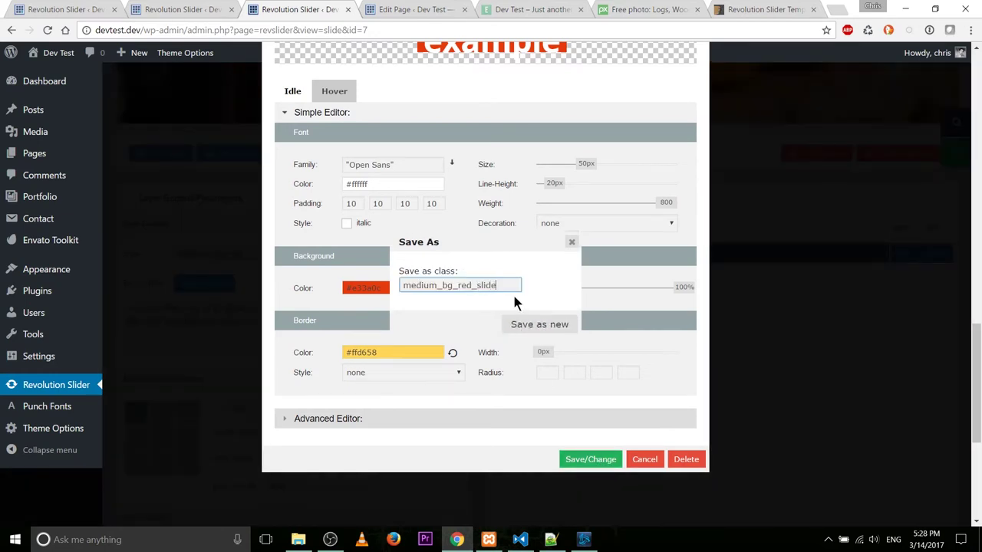
{"action": "type", "text": "1"}
{"action": "left_click", "coordinate": [529, 326]}
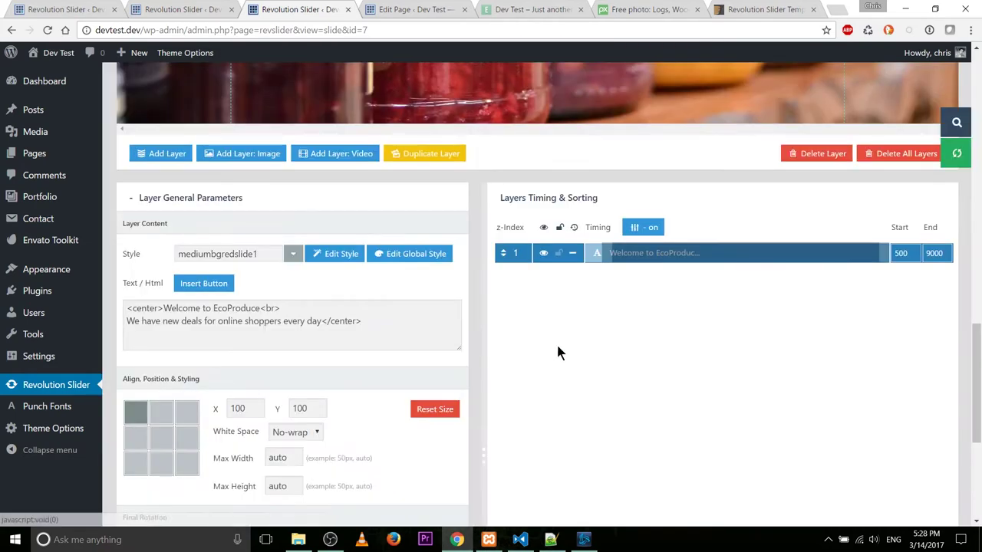
Move the caption near the slide's top edge and overwrite its mediumbgredslide1 style with a line height of 50px
{"action": "scroll", "coordinate": [605, 399], "scroll_direction": "up", "scroll_amount": 4}
{"action": "left_click_drag", "start_coordinate": [455, 257], "coordinate": [491, 224]}
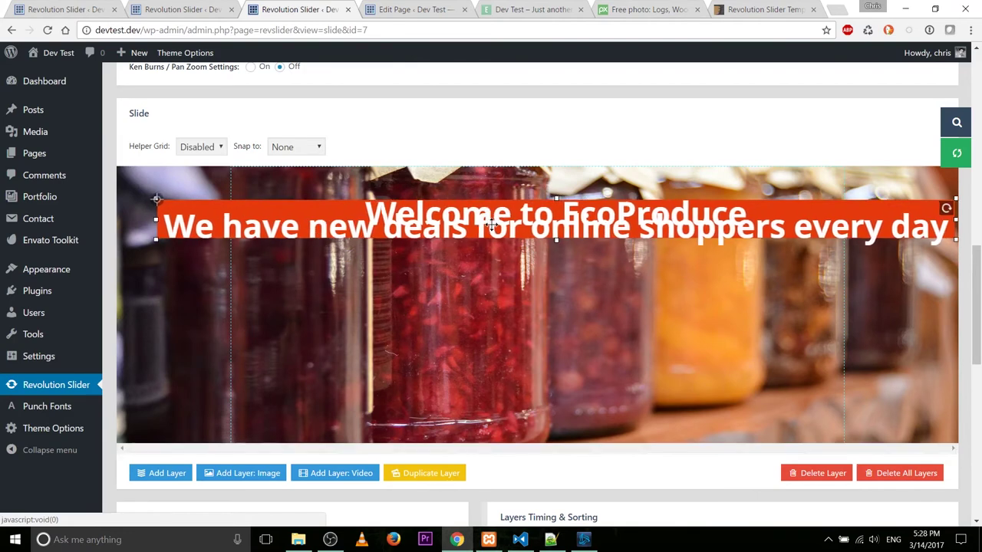
{"action": "scroll", "coordinate": [491, 226], "scroll_direction": "down", "scroll_amount": 3}
{"action": "left_click", "coordinate": [329, 381]}
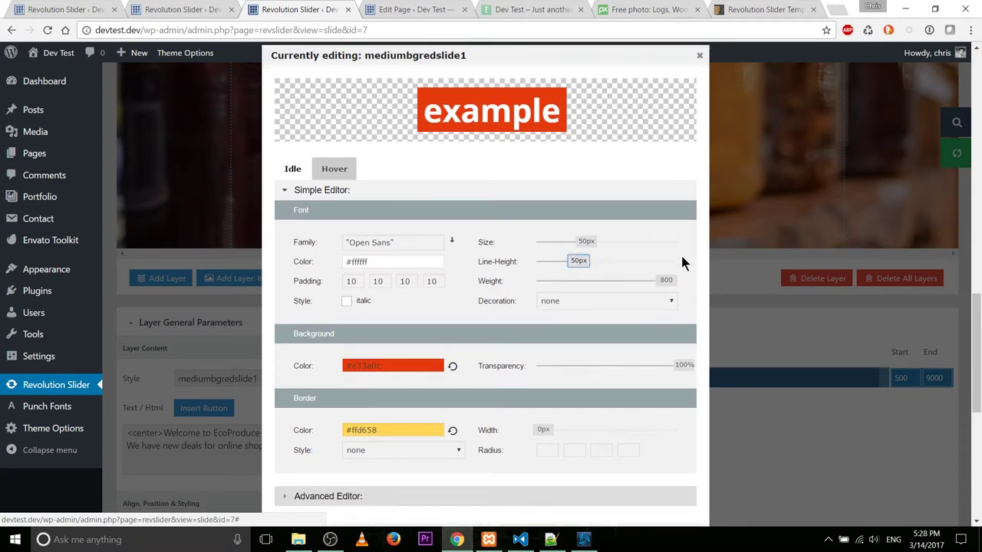
{"action": "scroll", "coordinate": [681, 253], "scroll_direction": "down", "scroll_amount": 3}
{"action": "left_click", "coordinate": [592, 349]}
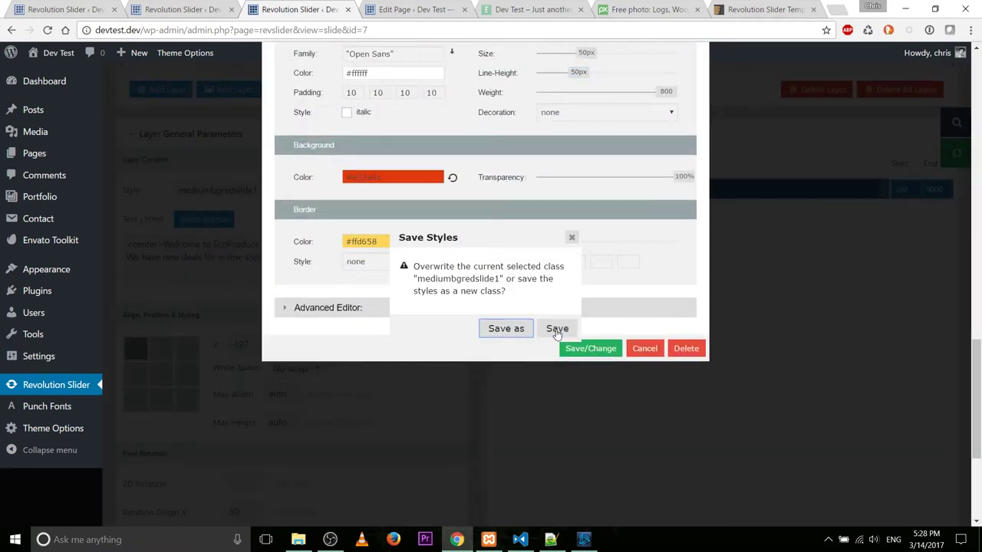
{"action": "left_click", "coordinate": [563, 331]}
{"action": "left_click", "coordinate": [545, 104]}
{"action": "scroll", "coordinate": [671, 245], "scroll_direction": "up", "scroll_amount": 4}
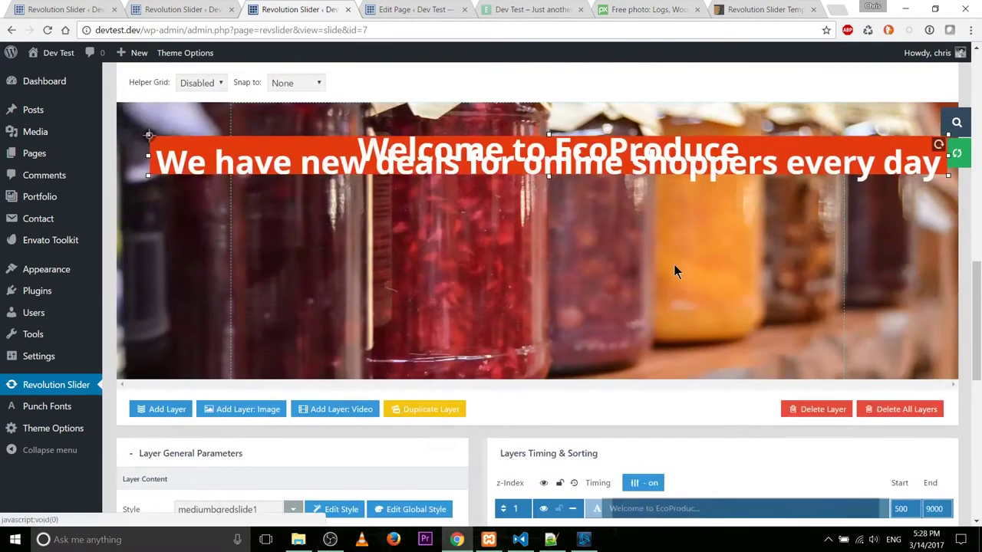
{"action": "left_click_drag", "start_coordinate": [544, 169], "coordinate": [543, 151]}
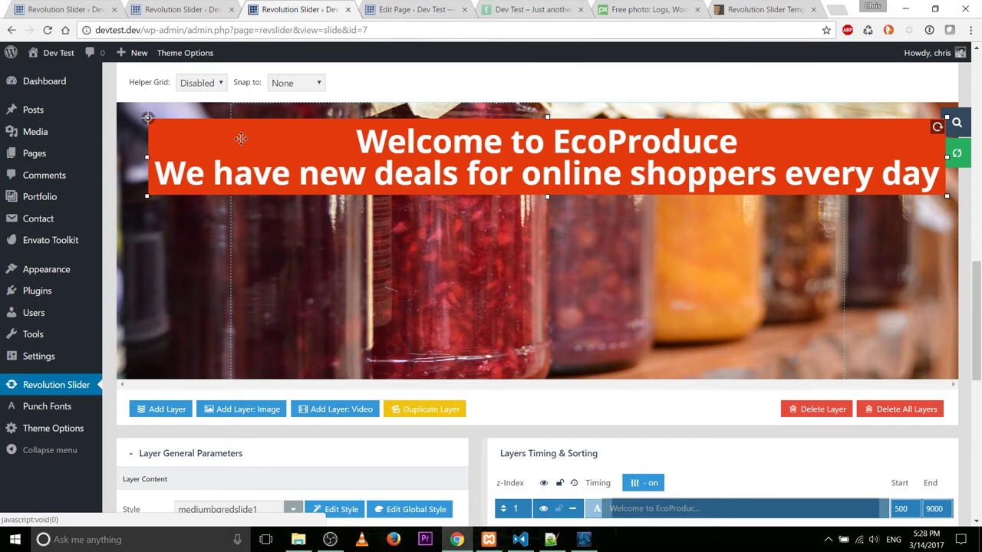
Reduce the font size and line height in the mediumbgredslide1 class, overwriting it, and centre the caption horizontally near the slide's top
{"action": "scroll", "coordinate": [337, 448], "scroll_direction": "down", "scroll_amount": 1}
{"action": "left_click", "coordinate": [341, 445]}
{"action": "left_click_drag", "start_coordinate": [581, 247], "coordinate": [570, 270]}
{"action": "scroll", "coordinate": [537, 291], "scroll_direction": "down", "scroll_amount": 5}
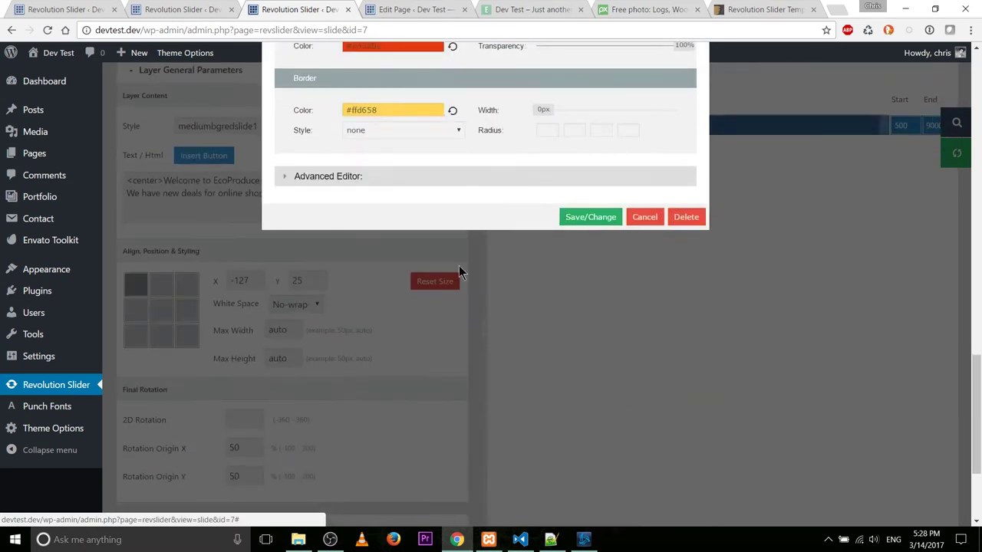
{"action": "left_click", "coordinate": [595, 218]}
{"action": "left_click", "coordinate": [518, 329]}
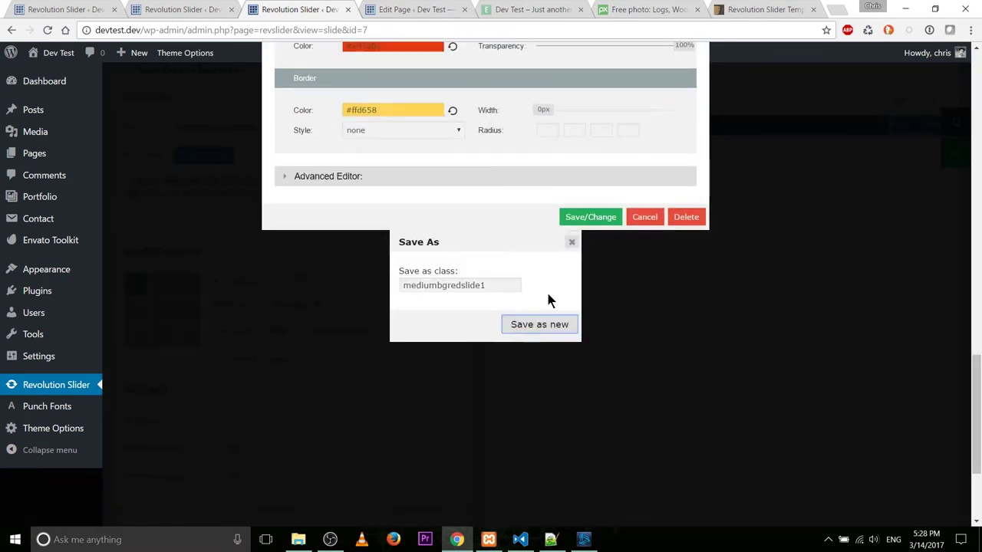
{"action": "left_click", "coordinate": [554, 324]}
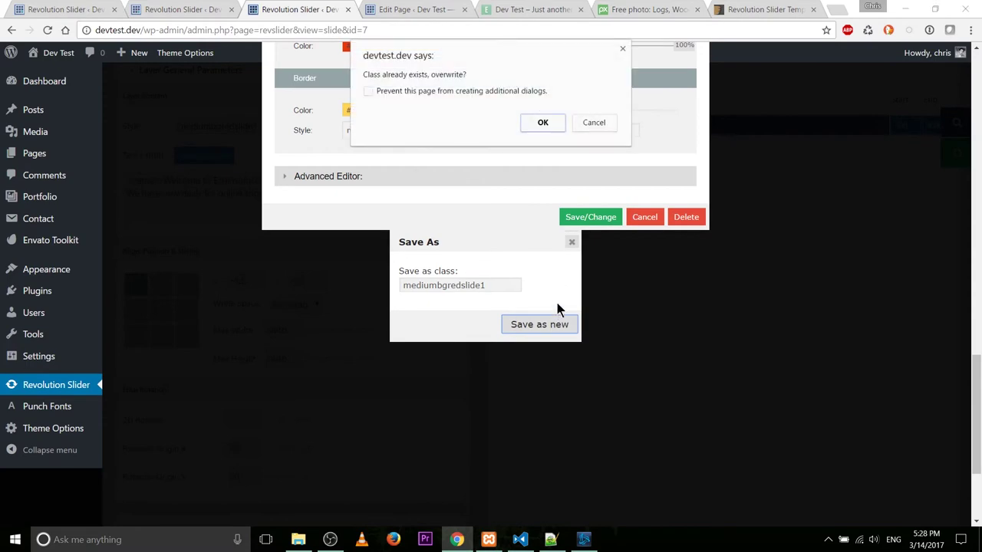
{"action": "left_click", "coordinate": [543, 122]}
{"action": "scroll", "coordinate": [809, 308], "scroll_direction": "up", "scroll_amount": 5}
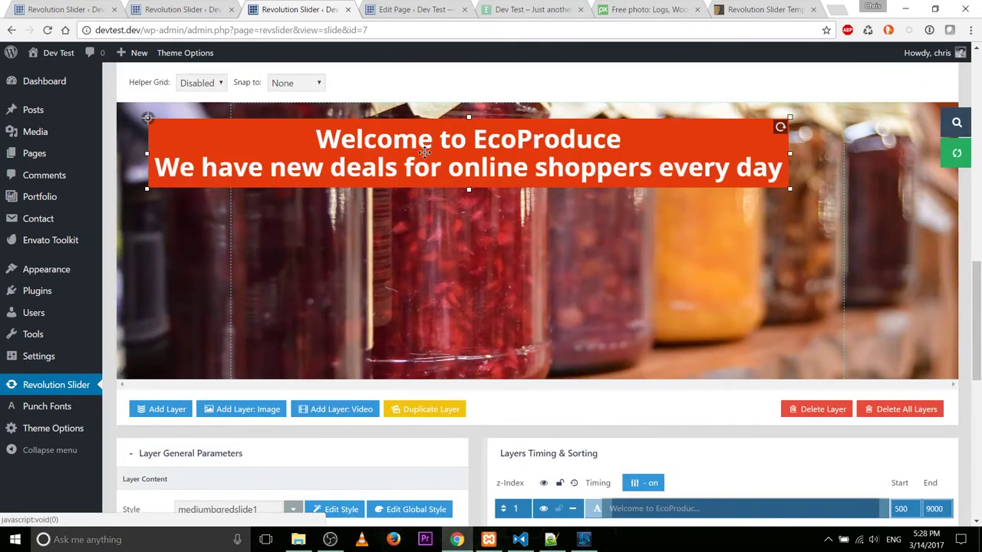
{"action": "left_click_drag", "start_coordinate": [436, 150], "coordinate": [502, 158]}
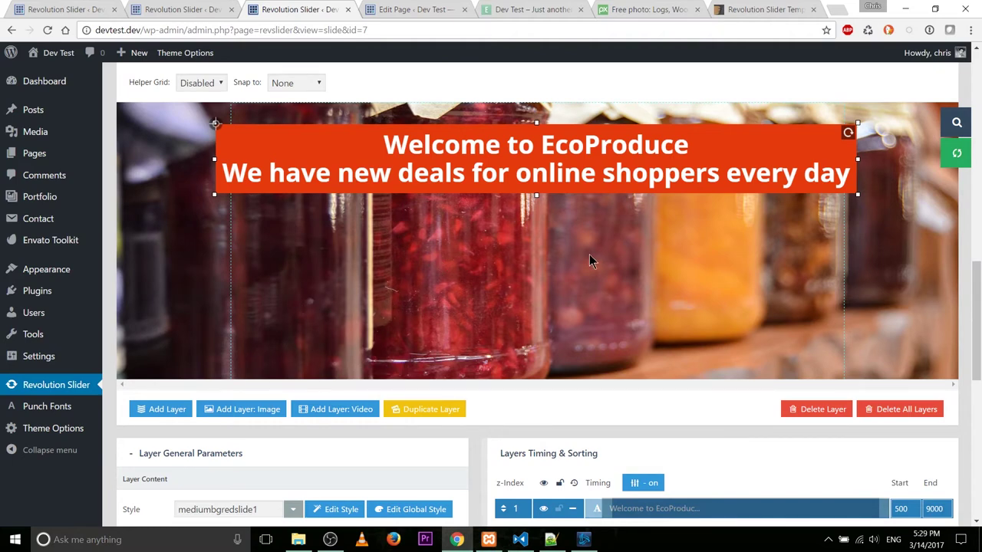
Add dish-1883501_640.png from the media library as an image layer, shrink it, and place the fruit plate below the caption's left half
{"action": "scroll", "coordinate": [268, 322], "scroll_direction": "down", "scroll_amount": 2}
{"action": "scroll", "coordinate": [269, 322], "scroll_direction": "up", "scroll_amount": 1}
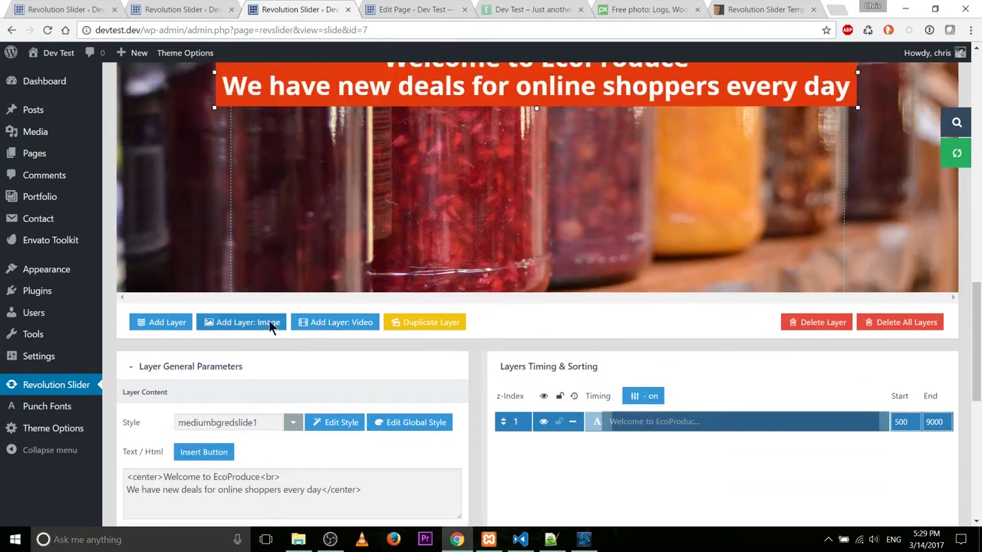
{"action": "left_click", "coordinate": [264, 345]}
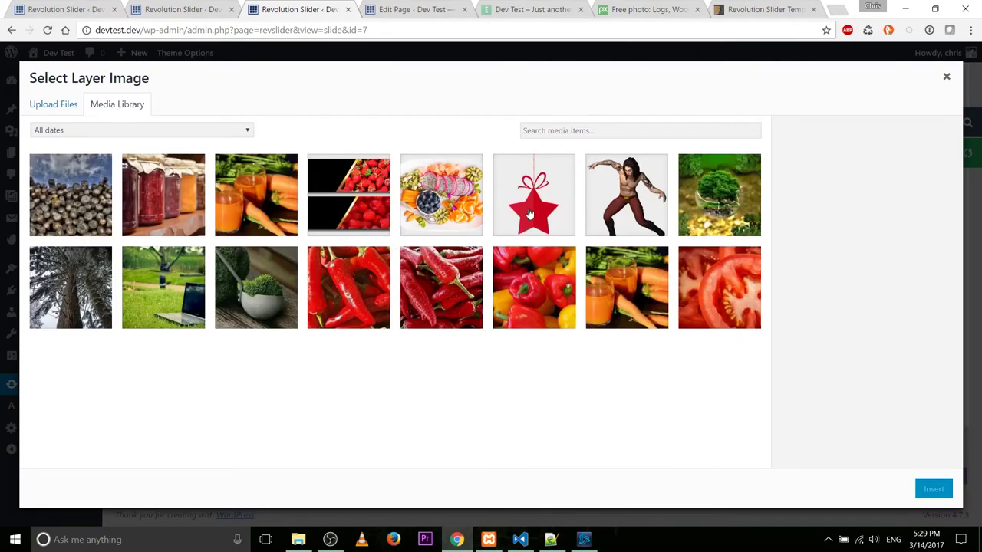
{"action": "left_click", "coordinate": [529, 214]}
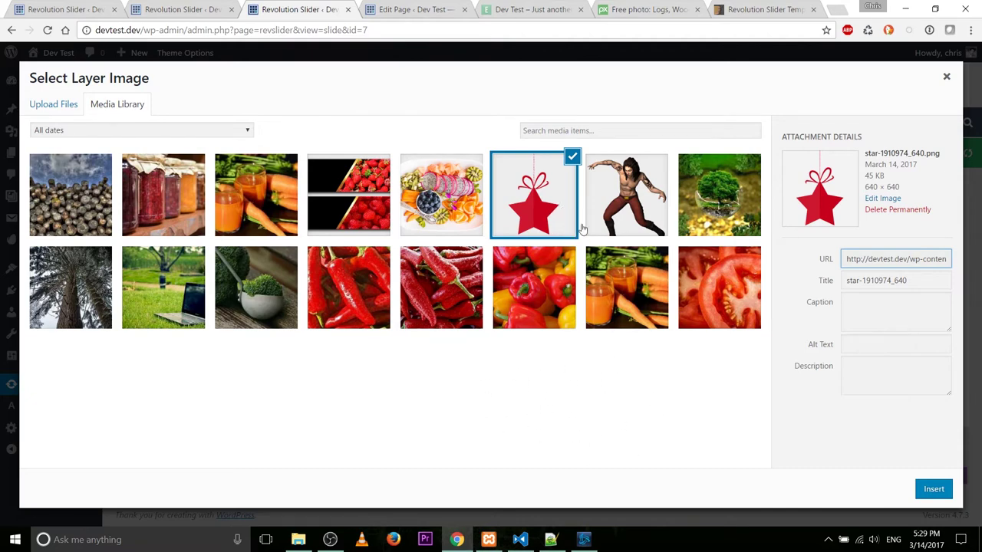
{"action": "left_click", "coordinate": [443, 200]}
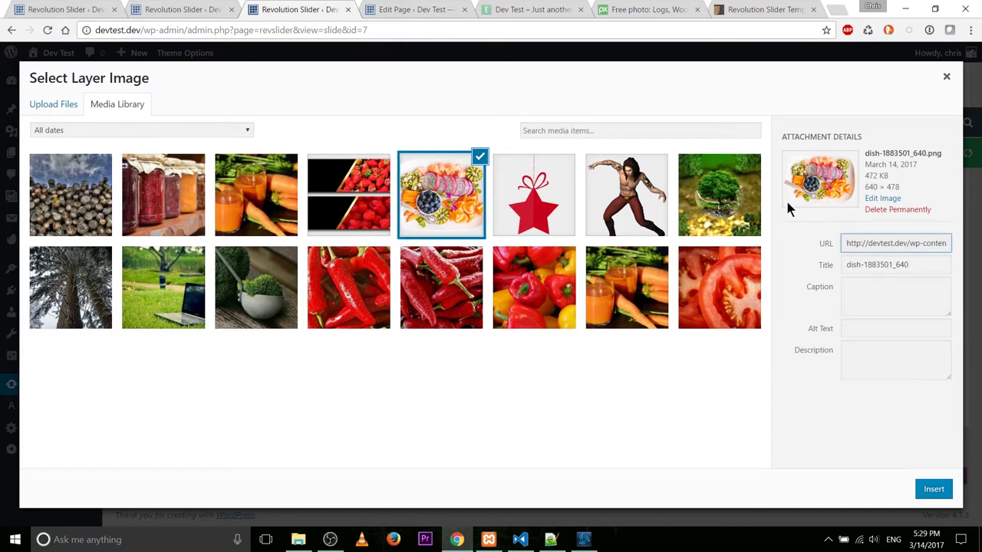
{"action": "left_click", "coordinate": [500, 198]}
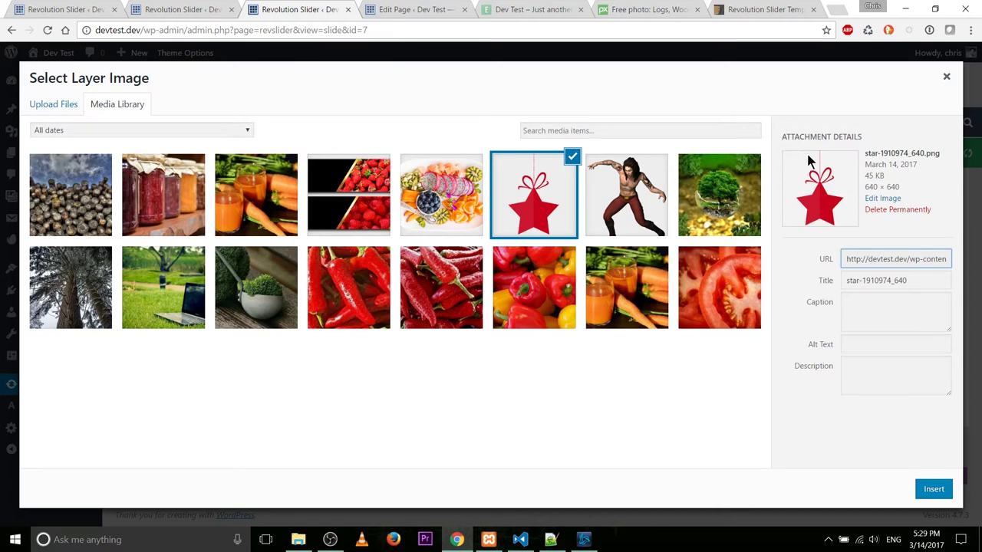
{"action": "left_click", "coordinate": [471, 211]}
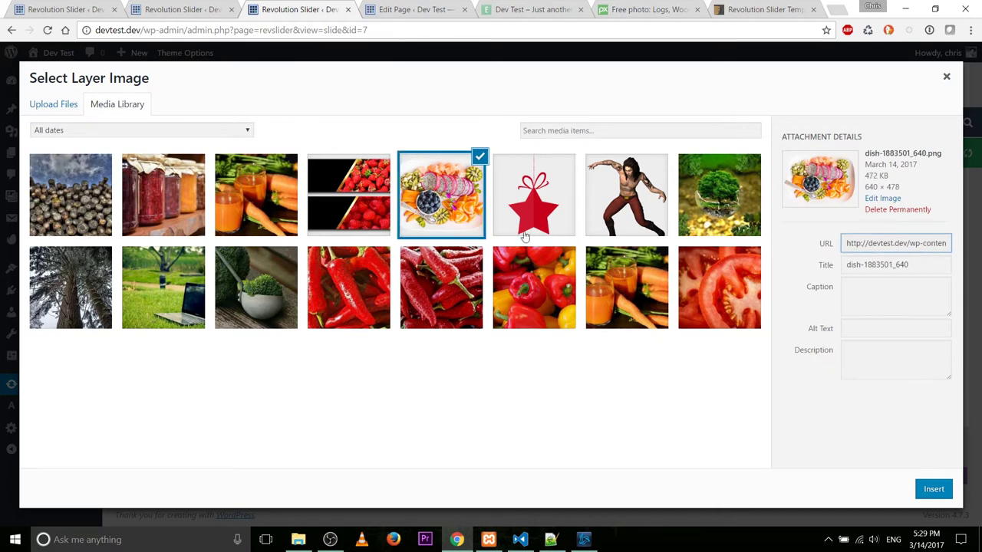
{"action": "left_click", "coordinate": [933, 489]}
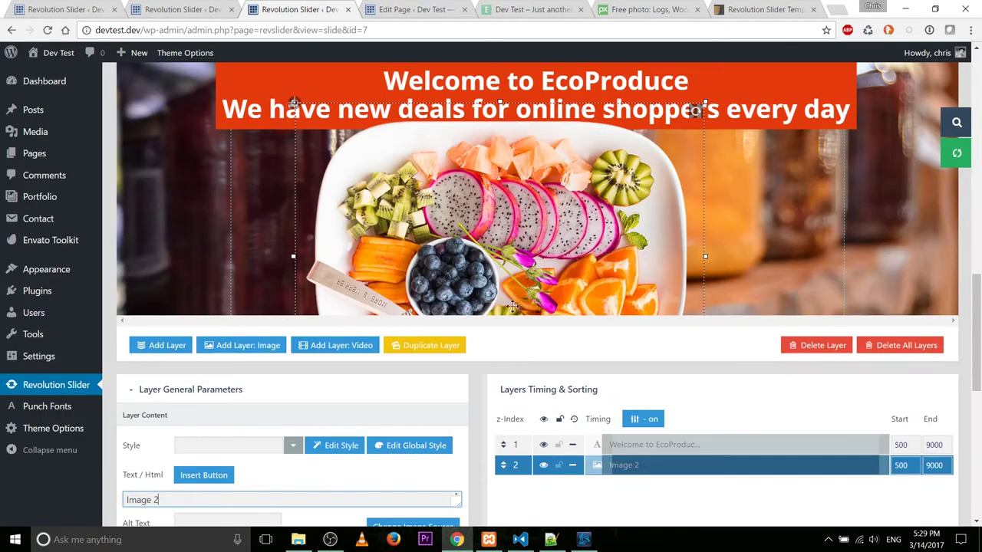
{"action": "left_click_drag", "start_coordinate": [560, 265], "coordinate": [467, 112]}
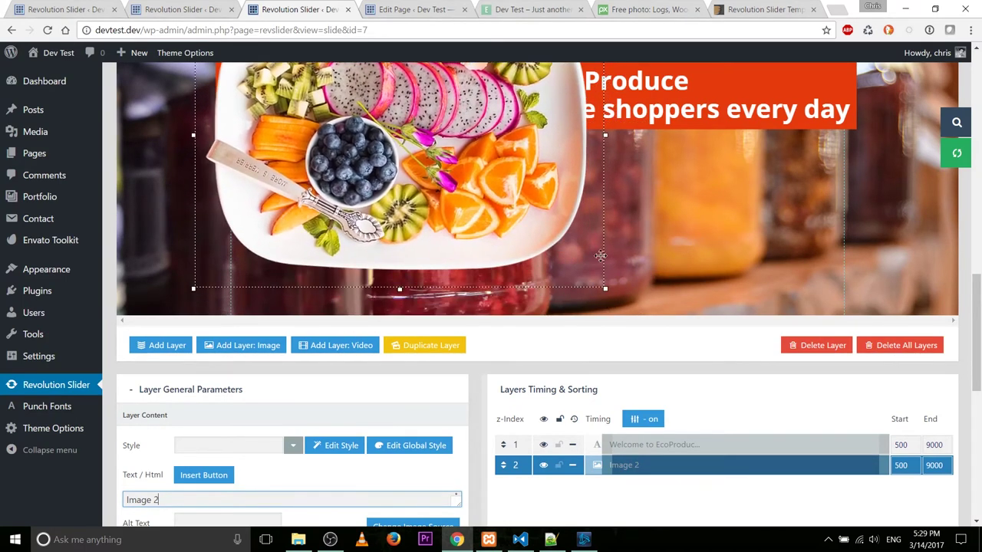
{"action": "left_click_drag", "start_coordinate": [605, 288], "coordinate": [557, 248]}
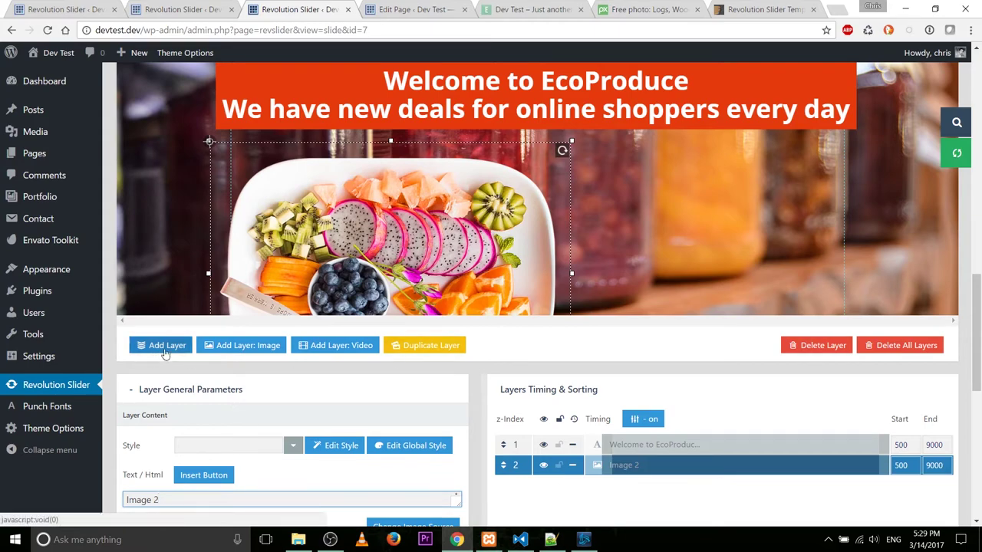
Add the strawberry and raspberry banner image as a layer, scaled to about 452 × 305 px and placed at about X 493, Y 188
{"action": "left_click", "coordinate": [226, 345]}
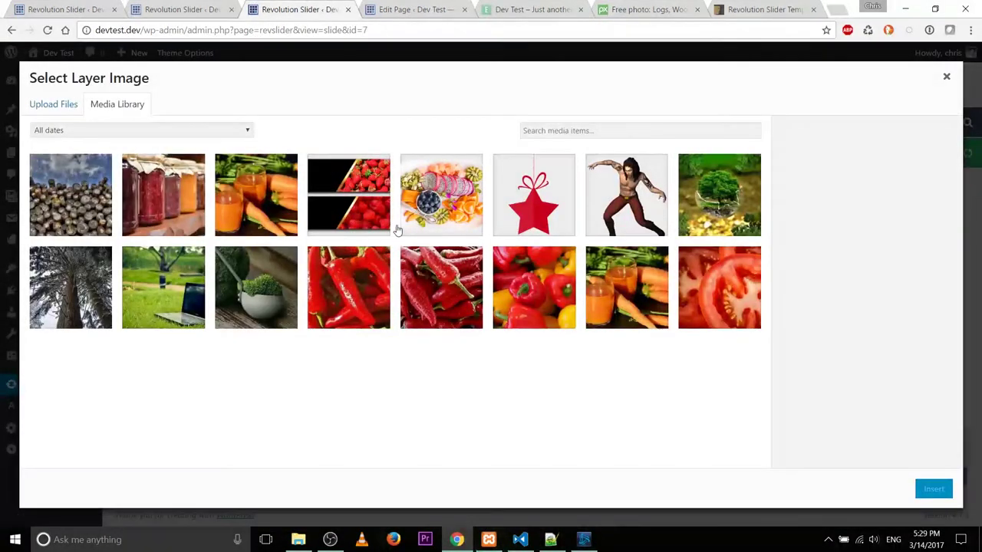
{"action": "left_click", "coordinate": [365, 207]}
{"action": "left_click", "coordinate": [933, 488]}
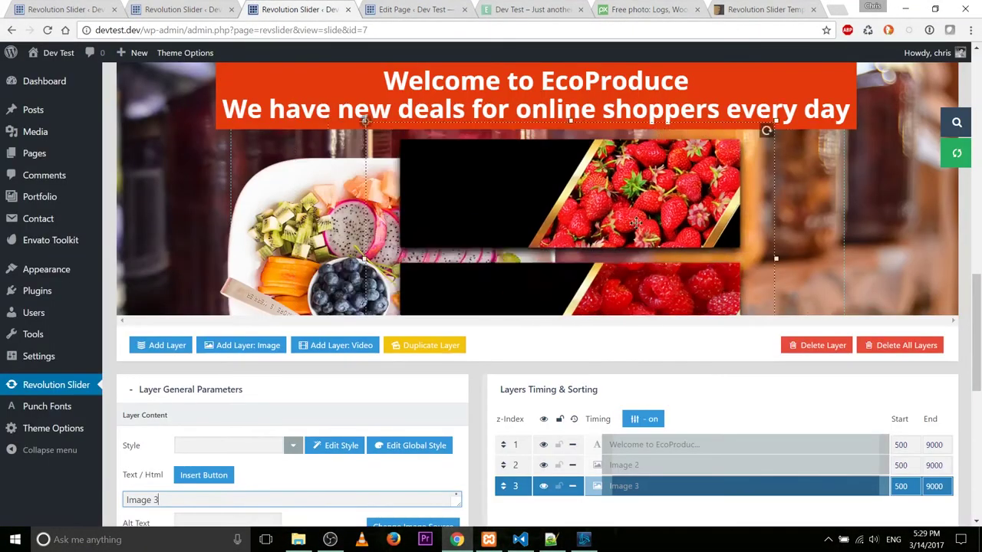
{"action": "left_click_drag", "start_coordinate": [635, 223], "coordinate": [562, 136]}
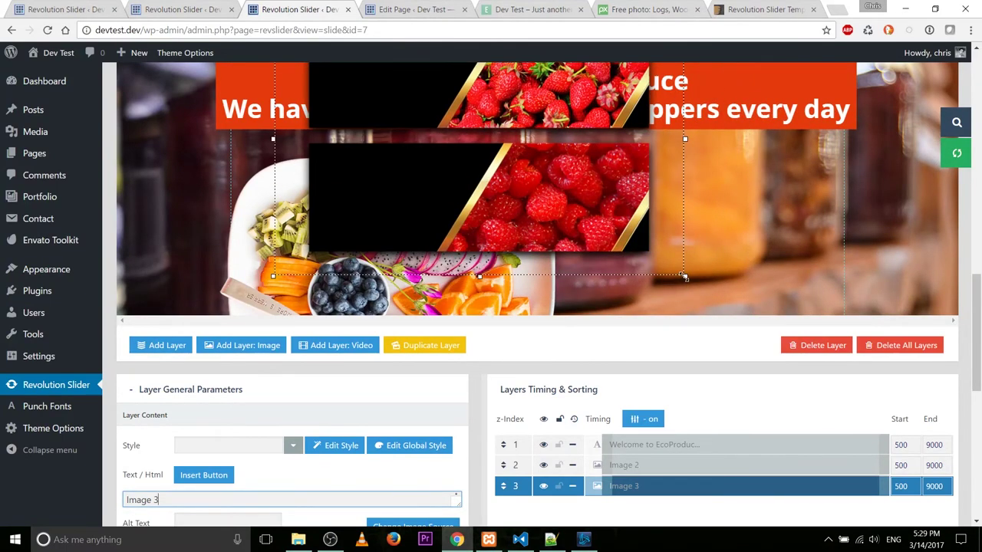
{"action": "left_click_drag", "start_coordinate": [685, 279], "coordinate": [565, 199]}
{"action": "left_click_drag", "start_coordinate": [482, 158], "coordinate": [757, 301]}
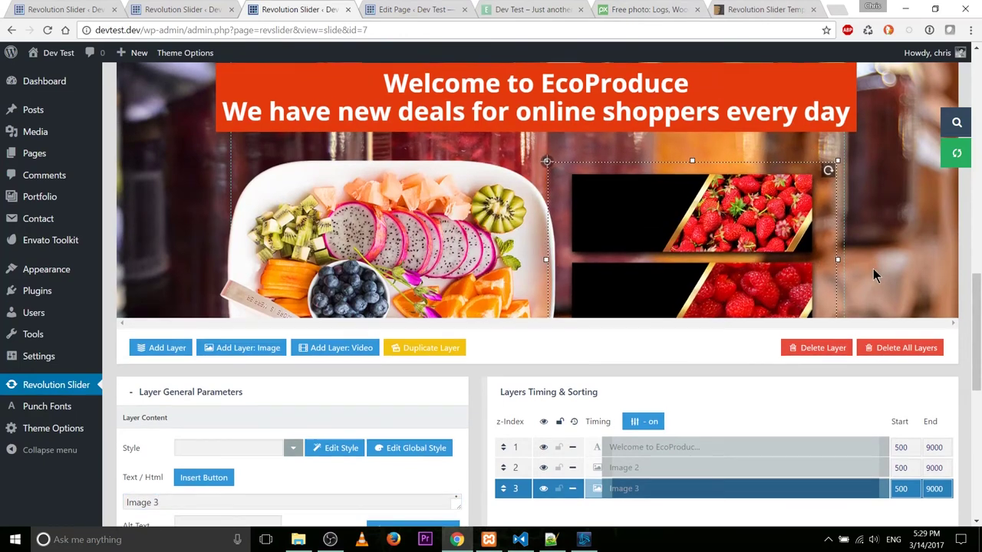
Update the slide and check its new image layers on the reloaded Dev Test front page
{"action": "scroll", "coordinate": [873, 268], "scroll_direction": "up", "scroll_amount": 1}
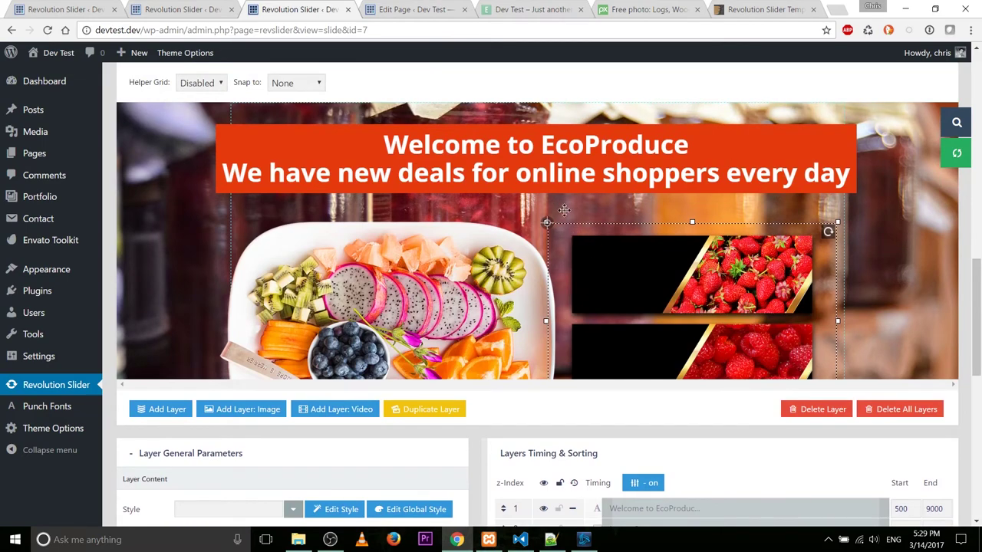
{"action": "scroll", "coordinate": [822, 361], "scroll_direction": "down", "scroll_amount": 7}
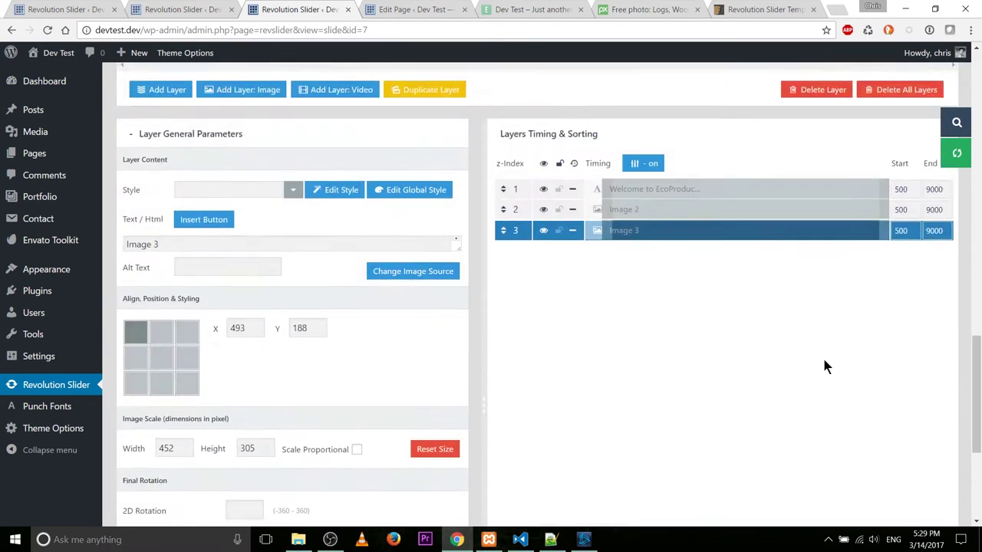
{"action": "left_click", "coordinate": [144, 437]}
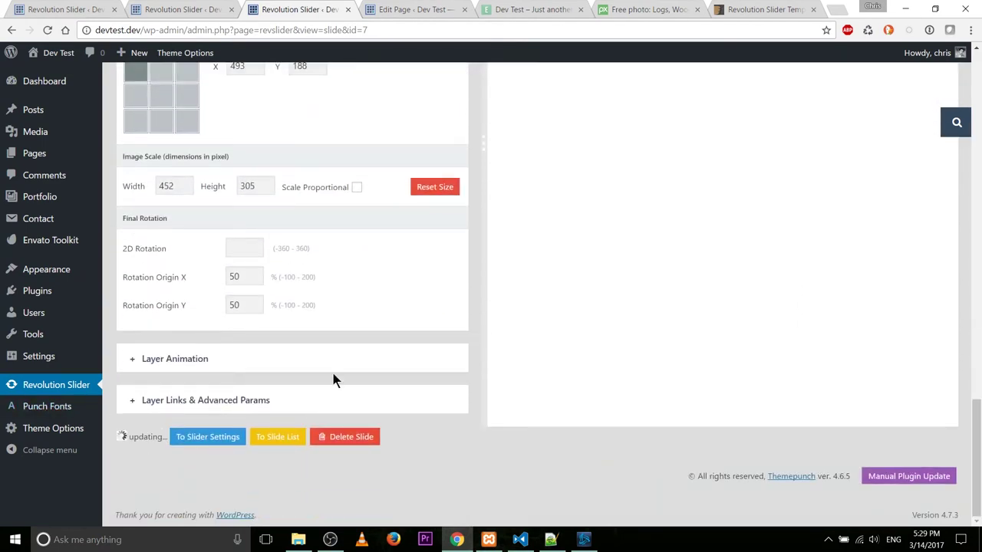
{"action": "scroll", "coordinate": [613, 393], "scroll_direction": "up", "scroll_amount": 7}
{"action": "left_click", "coordinate": [518, 10]}
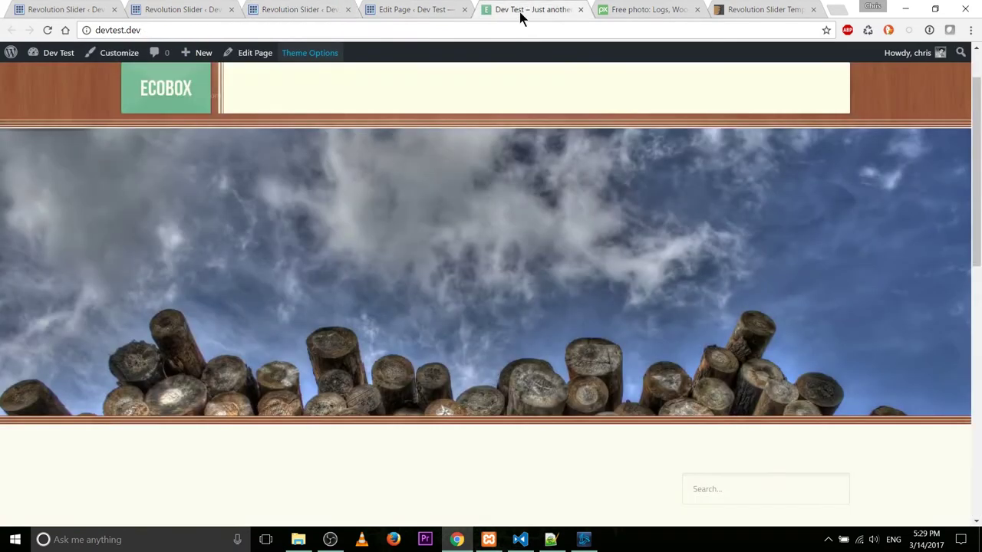
{"action": "left_click", "coordinate": [48, 30]}
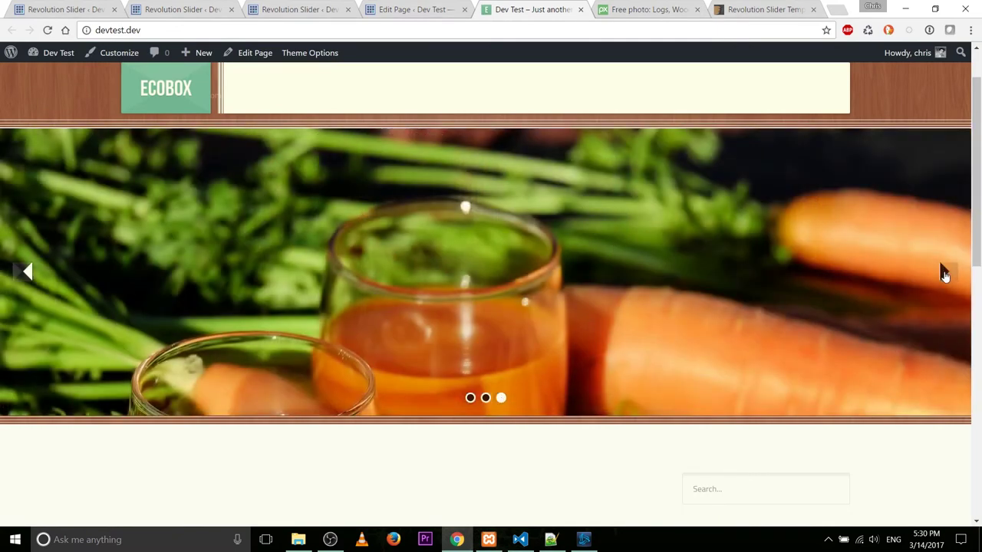
{"action": "left_click", "coordinate": [944, 272]}
{"action": "left_click", "coordinate": [944, 274]}
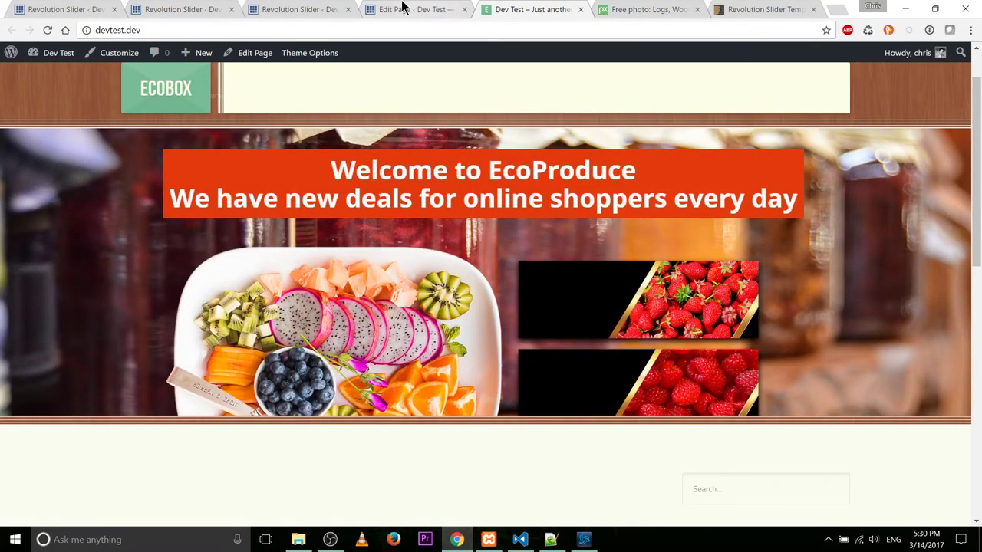
Set the start animation of the "Welcome to EcoProduce" caption layer to Short from Top in the slide editor
{"action": "left_click", "coordinate": [295, 9]}
{"action": "scroll", "coordinate": [489, 260], "scroll_direction": "down", "scroll_amount": 1}
{"action": "scroll", "coordinate": [498, 257], "scroll_direction": "down", "scroll_amount": 2}
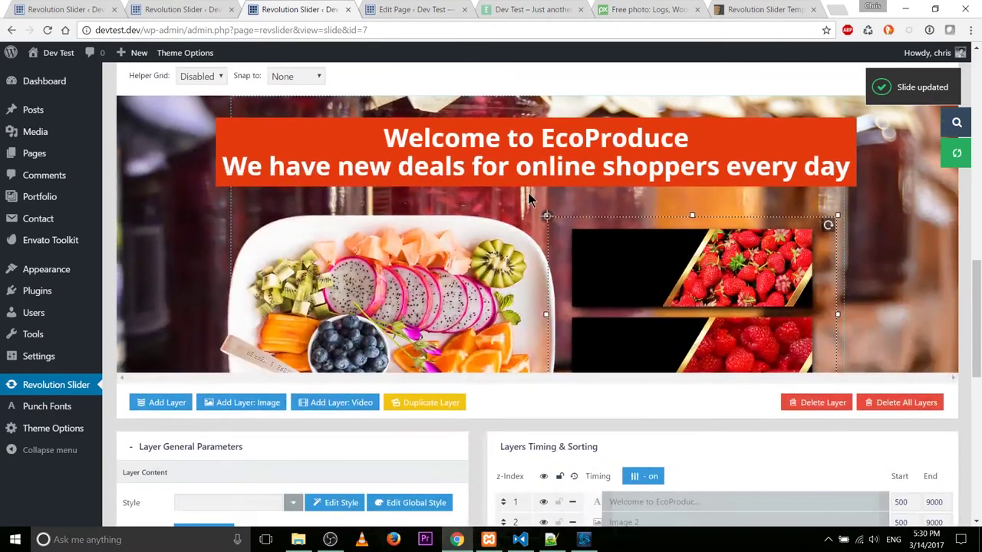
{"action": "left_click", "coordinate": [518, 145]}
{"action": "scroll", "coordinate": [614, 344], "scroll_direction": "down", "scroll_amount": 3}
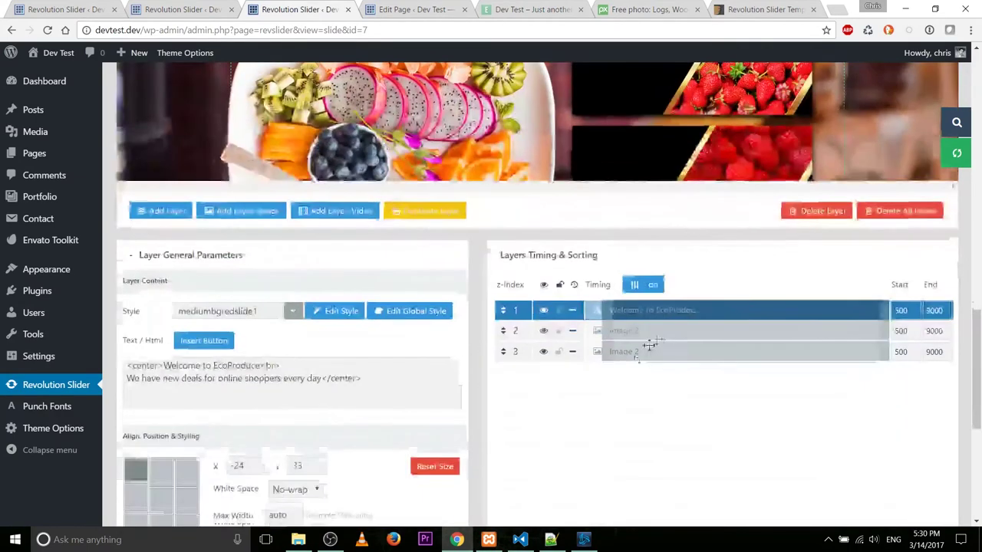
{"action": "scroll", "coordinate": [690, 405], "scroll_direction": "down", "scroll_amount": 5}
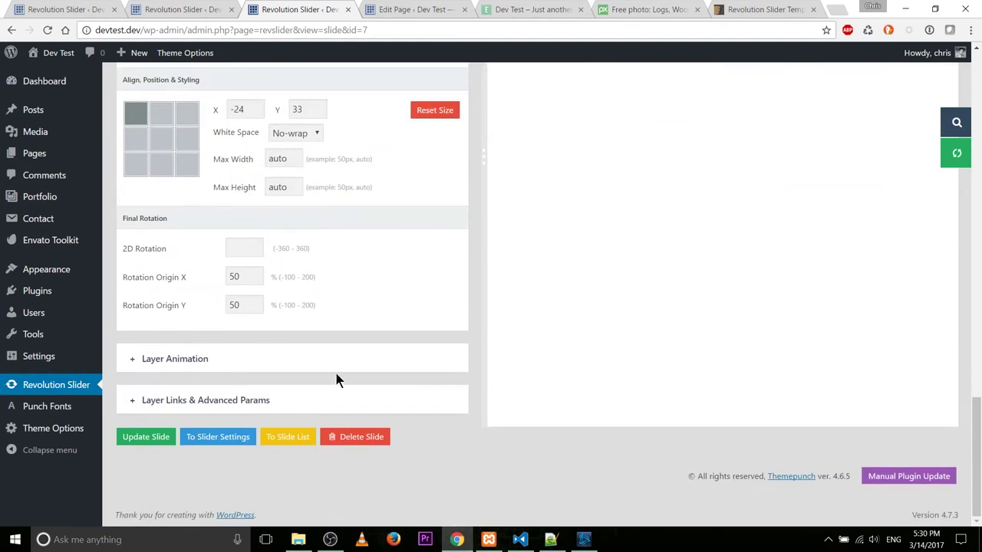
{"action": "left_click", "coordinate": [335, 371]}
{"action": "scroll", "coordinate": [165, 385], "scroll_direction": "down", "scroll_amount": 3}
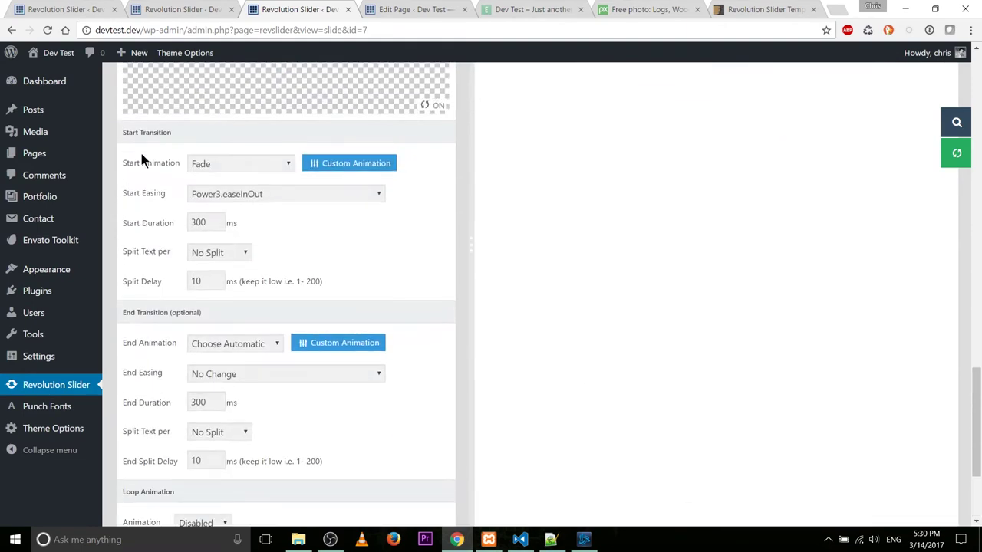
{"action": "scroll", "coordinate": [589, 273], "scroll_direction": "up", "scroll_amount": 2}
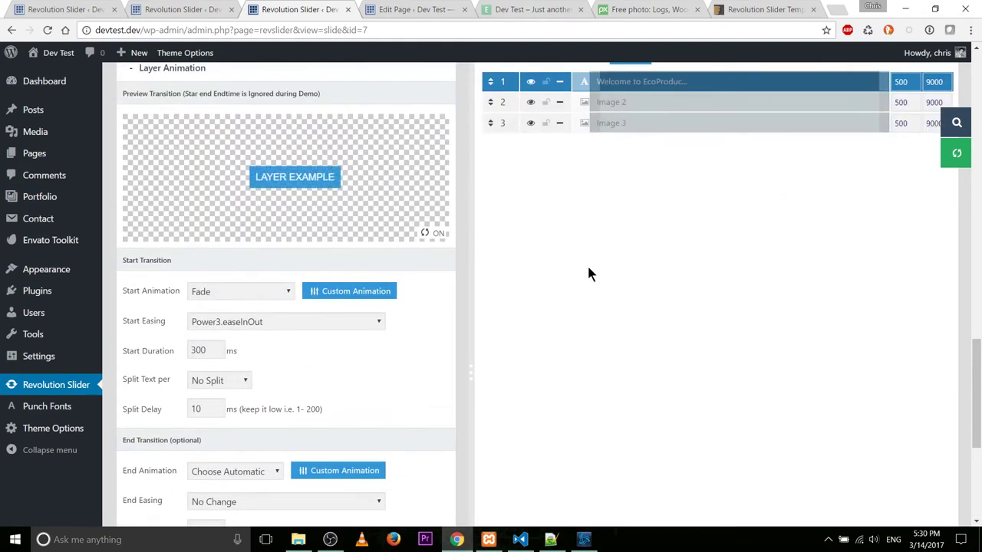
{"action": "left_click", "coordinate": [246, 293]}
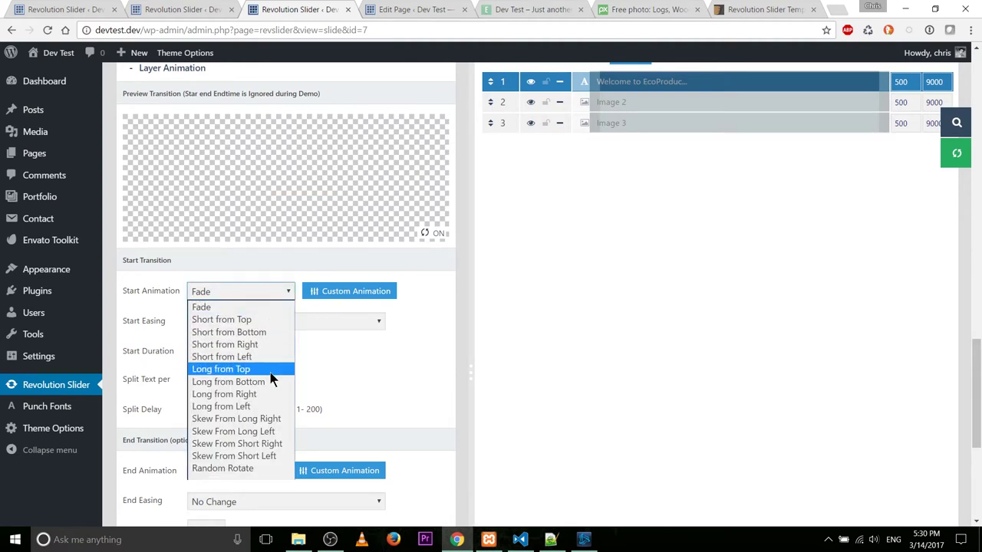
{"action": "left_click", "coordinate": [274, 320]}
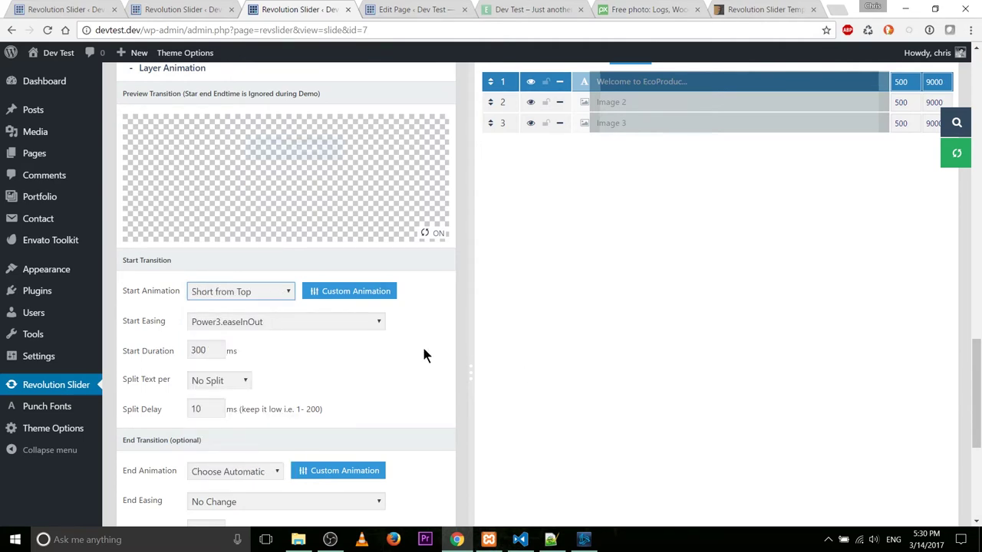
Examine the available start and end animation options for the caption layer
{"action": "scroll", "coordinate": [422, 355], "scroll_direction": "down", "scroll_amount": 3}
{"action": "scroll", "coordinate": [294, 213], "scroll_direction": "up", "scroll_amount": 3}
{"action": "left_click", "coordinate": [265, 224]}
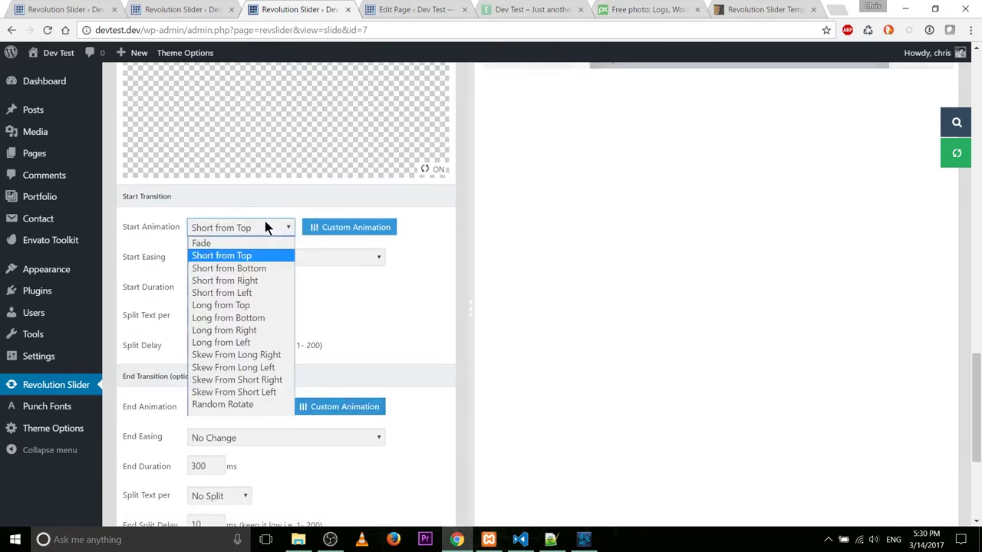
{"action": "left_click", "coordinate": [259, 224]}
{"action": "scroll", "coordinate": [469, 331], "scroll_direction": "up", "scroll_amount": 2}
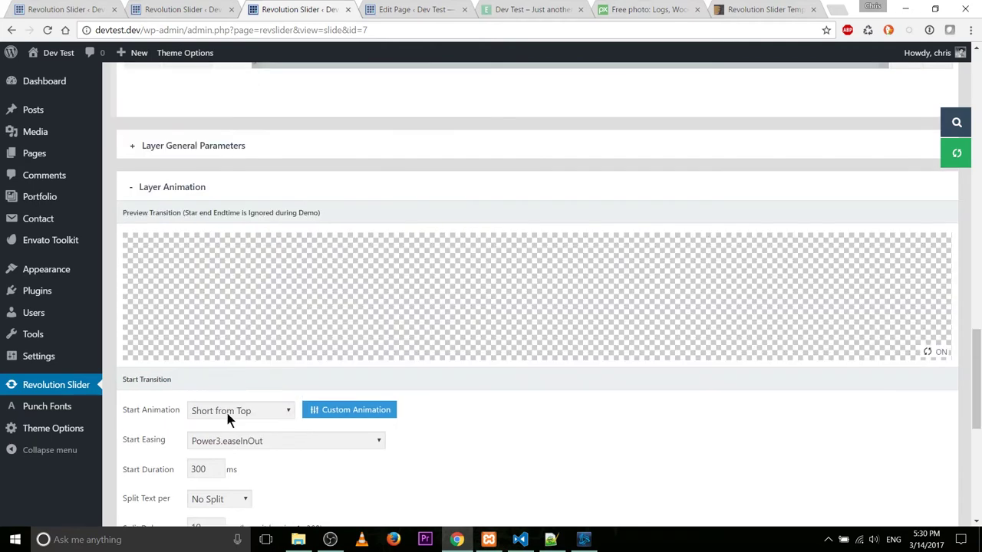
{"action": "left_click", "coordinate": [249, 188]}
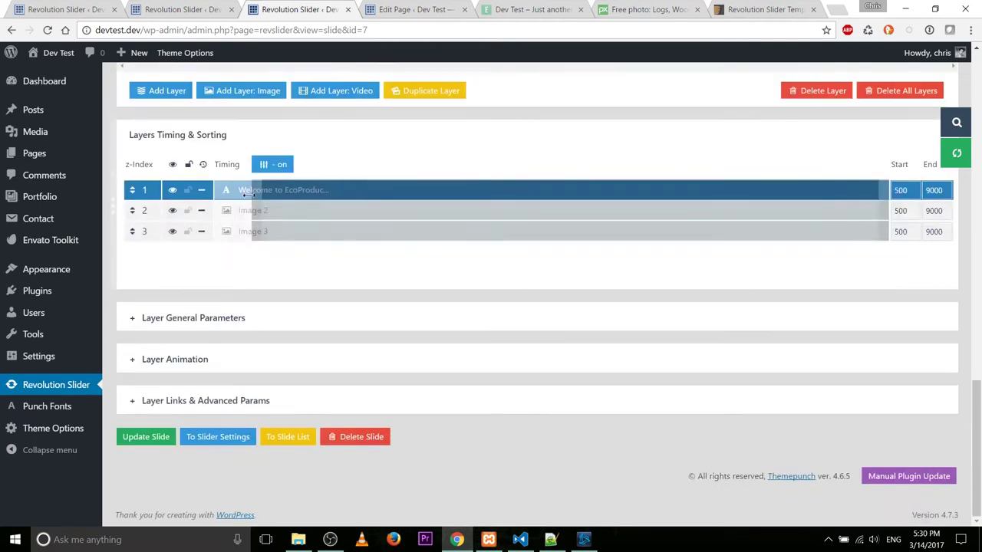
{"action": "left_click", "coordinate": [228, 360]}
{"action": "scroll", "coordinate": [339, 383], "scroll_direction": "down", "scroll_amount": 7}
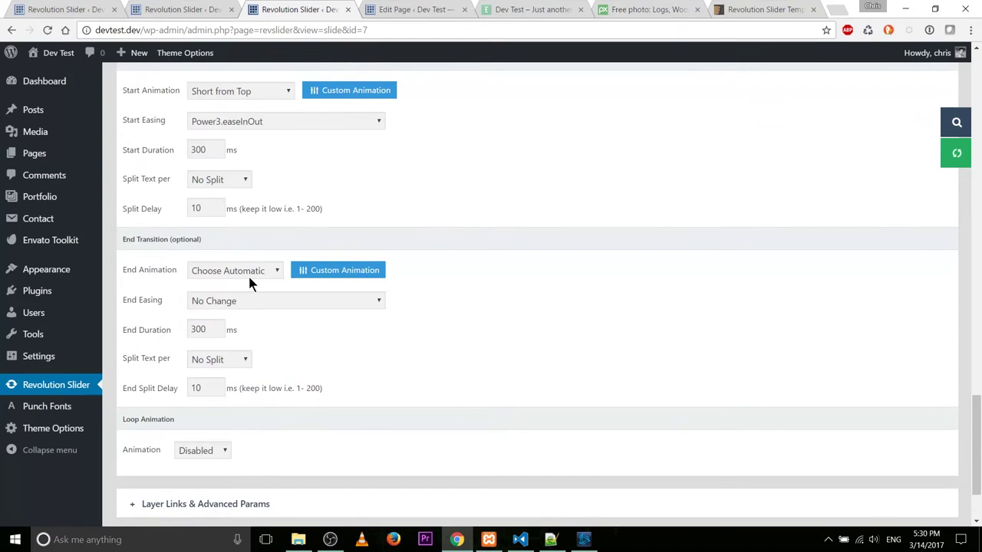
{"action": "left_click", "coordinate": [258, 272]}
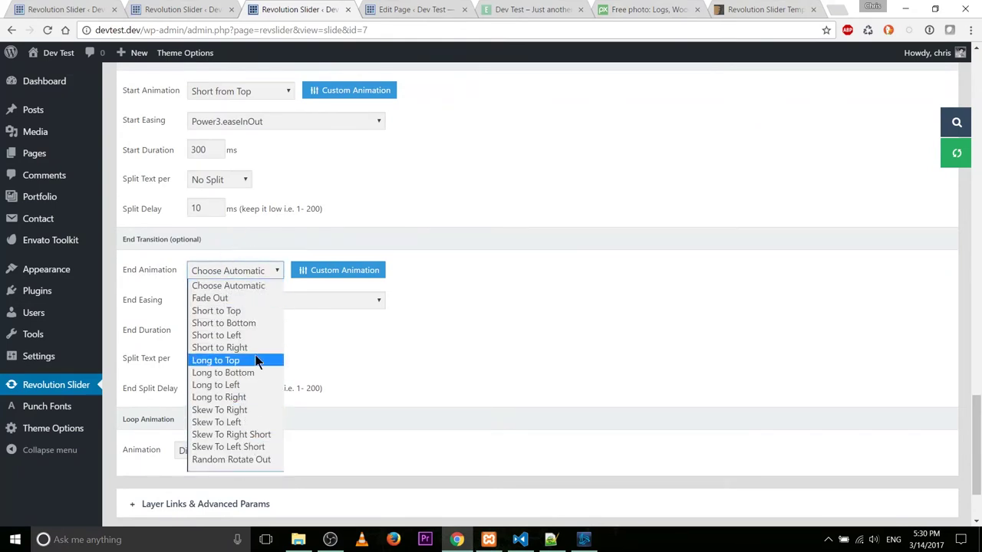
{"action": "left_click", "coordinate": [245, 262]}
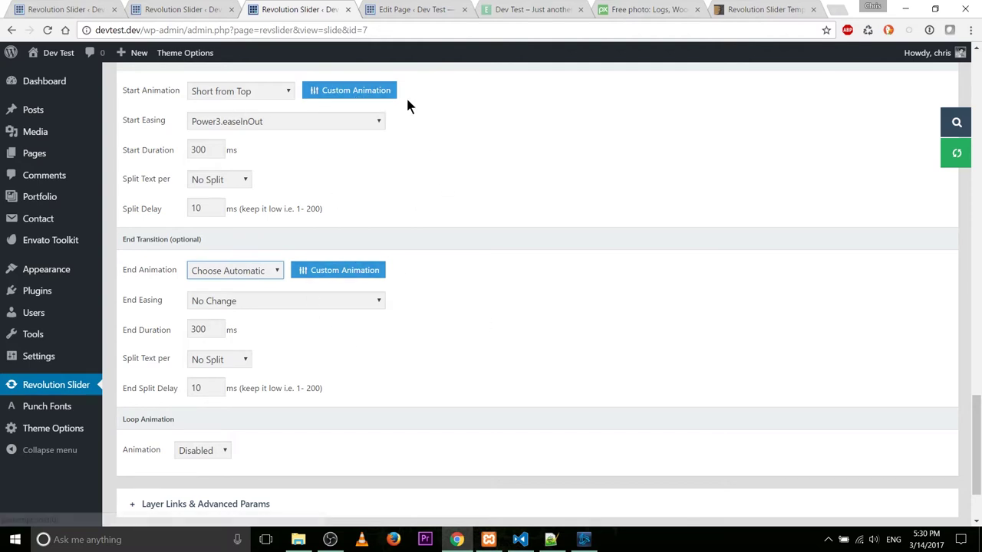
Update the slide and go through the slider on the Dev Test front page to check the caption's animation
{"action": "scroll", "coordinate": [532, 349], "scroll_direction": "down", "scroll_amount": 2}
{"action": "left_click", "coordinate": [145, 436]}
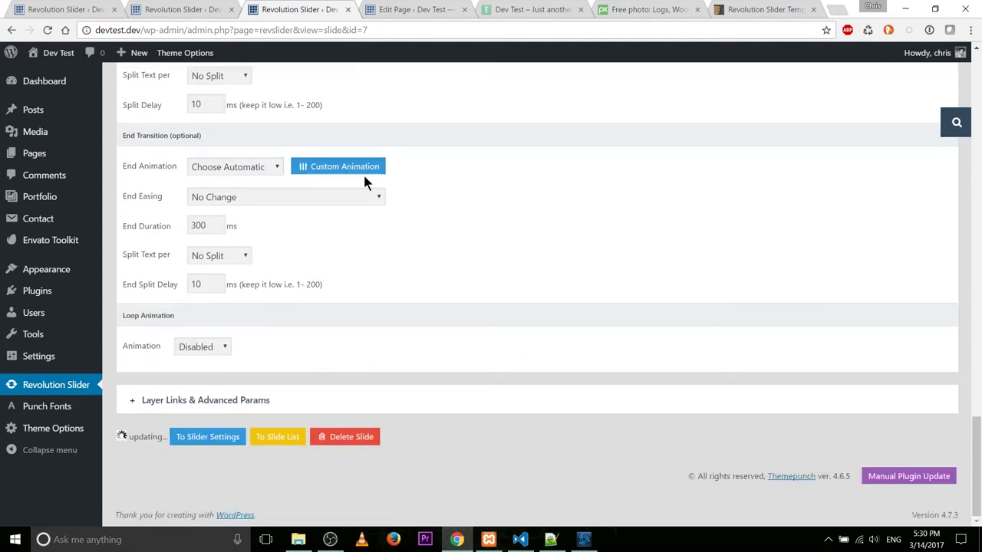
{"action": "left_click", "coordinate": [443, 8]}
{"action": "left_click", "coordinate": [480, 7]}
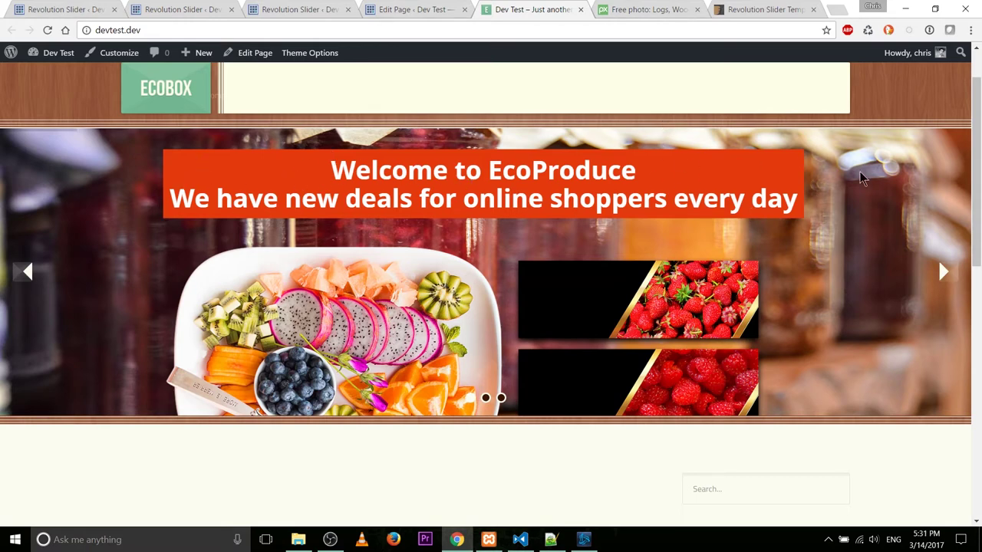
{"action": "left_click", "coordinate": [943, 268]}
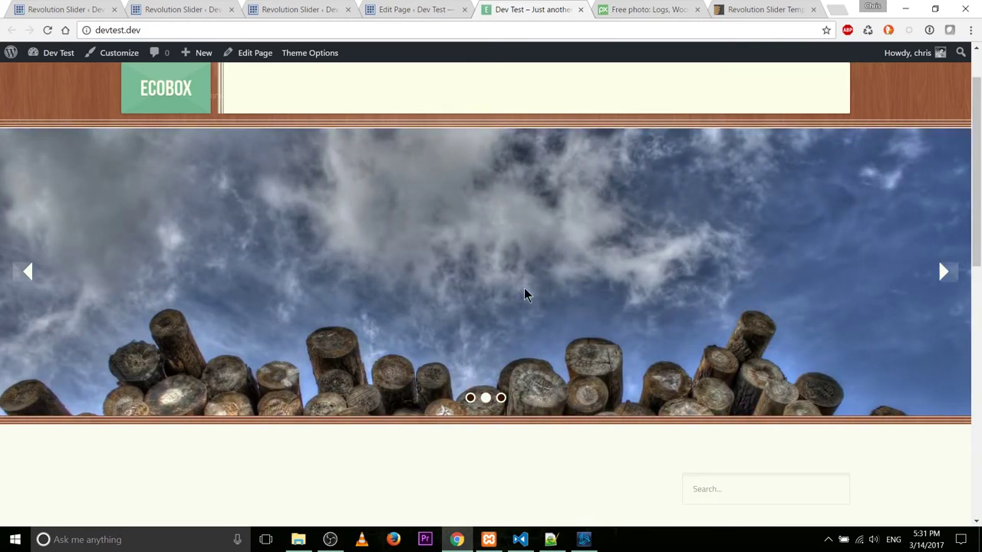
Return to the TutorialSlider slide editor and open the second slide for editing
{"action": "left_click", "coordinate": [435, 6]}
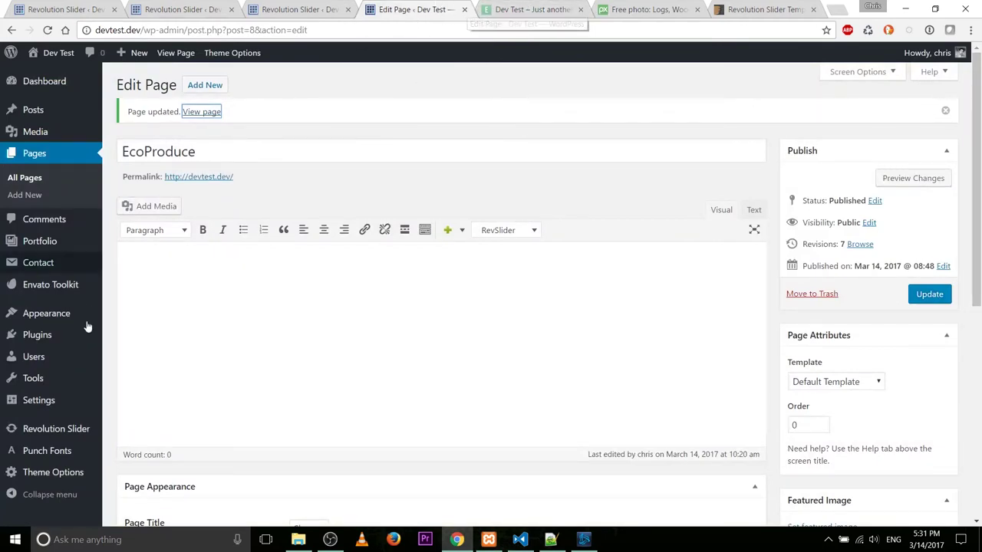
{"action": "left_click", "coordinate": [292, 9]}
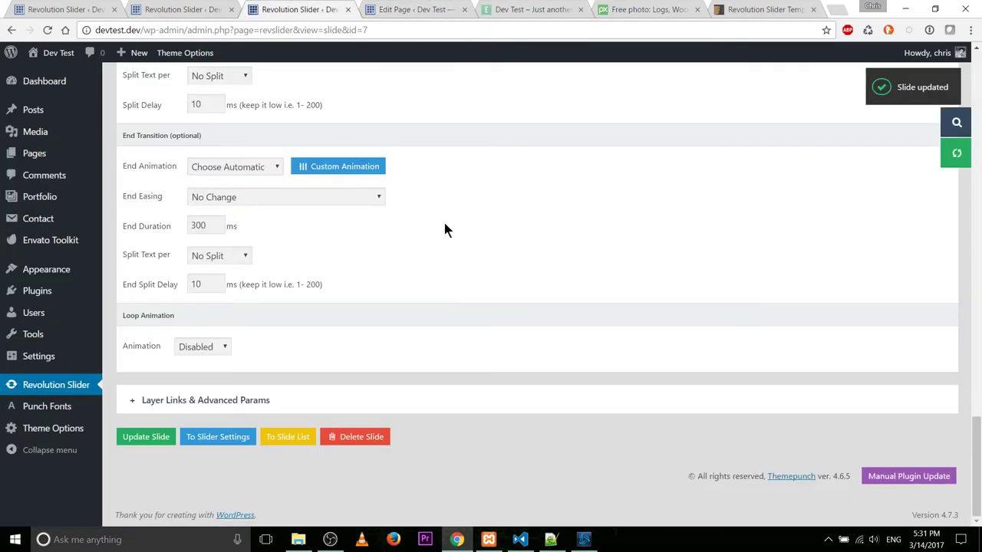
{"action": "scroll", "coordinate": [444, 230], "scroll_direction": "up", "scroll_amount": 20}
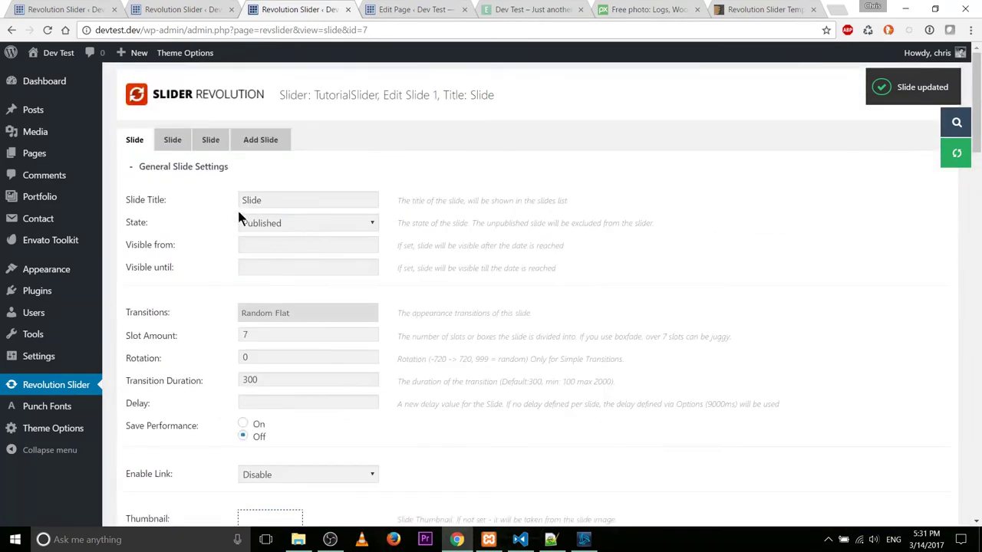
{"action": "left_click", "coordinate": [165, 144]}
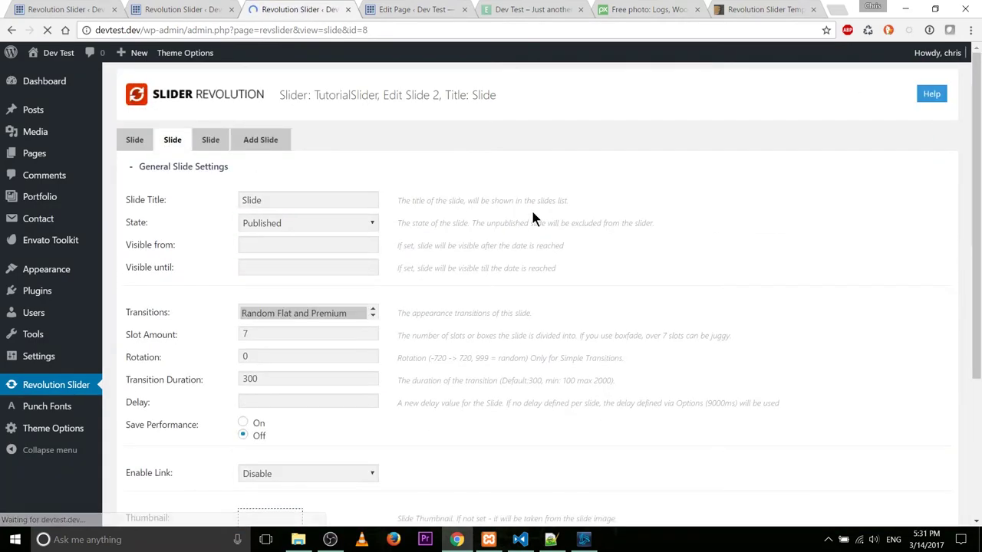
Change the second slide's transition from Random Flat and Premium to Random Flat only
{"action": "scroll", "coordinate": [530, 208], "scroll_direction": "down", "scroll_amount": 2}
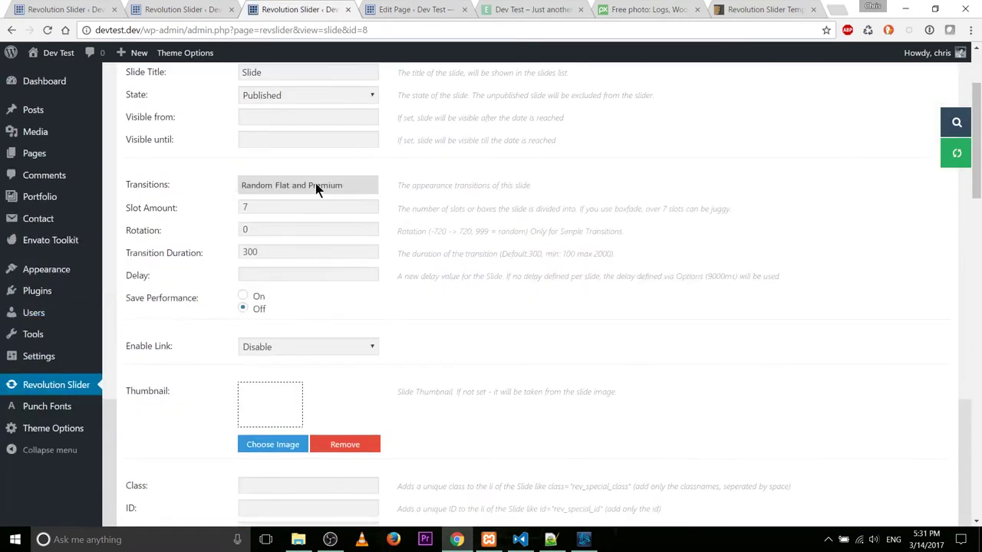
{"action": "left_click", "coordinate": [316, 186]}
{"action": "left_click", "coordinate": [246, 292]}
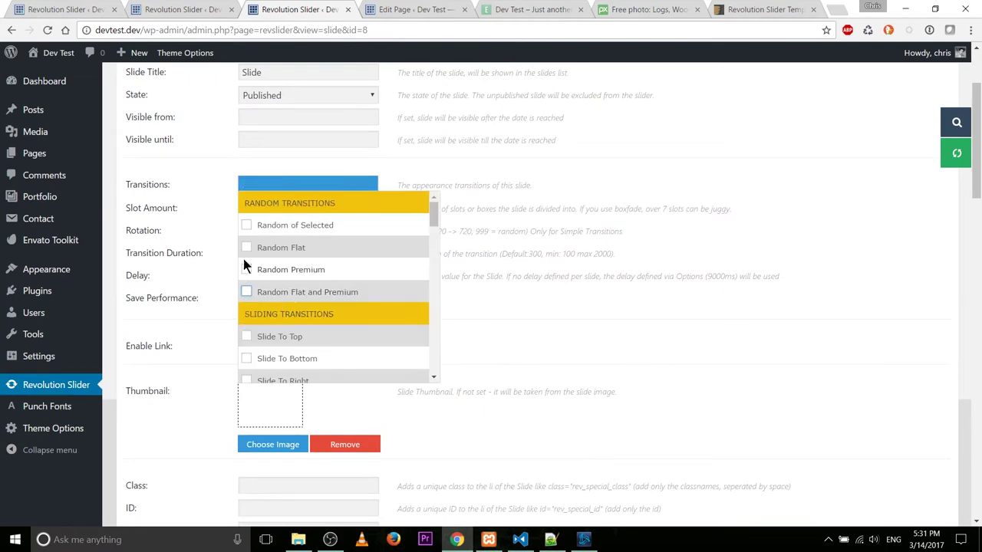
{"action": "left_click", "coordinate": [246, 246]}
{"action": "left_click", "coordinate": [880, 399]}
Switch the logs background's fit to (%, %) and set its vertical percentage to 170
{"action": "scroll", "coordinate": [880, 398], "scroll_direction": "down", "scroll_amount": 3}
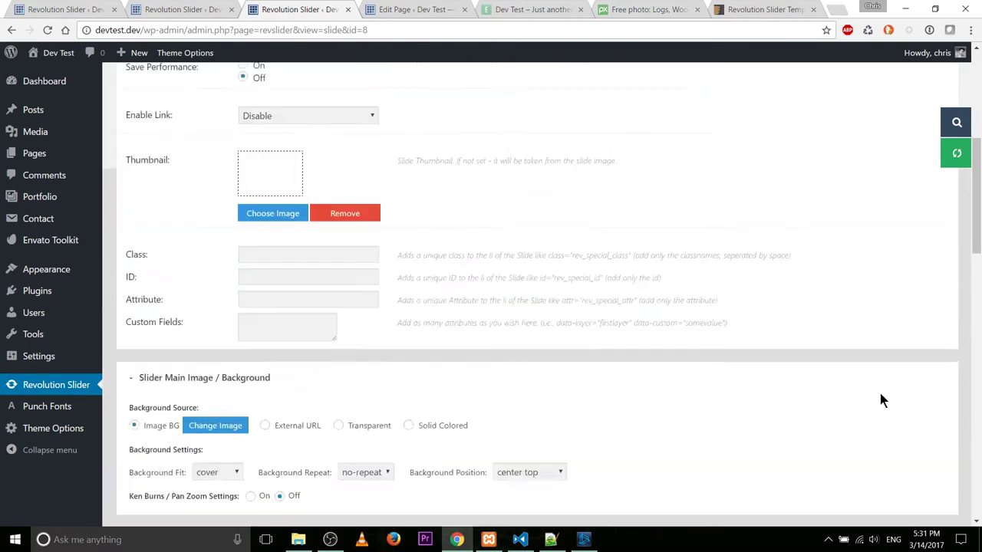
{"action": "scroll", "coordinate": [880, 399], "scroll_direction": "down", "scroll_amount": 4}
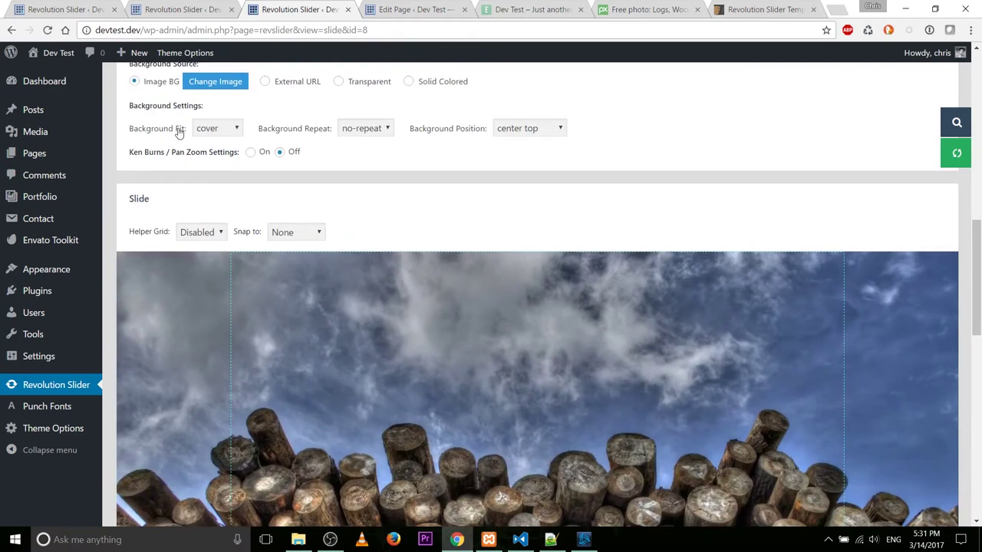
{"action": "left_click", "coordinate": [209, 129]}
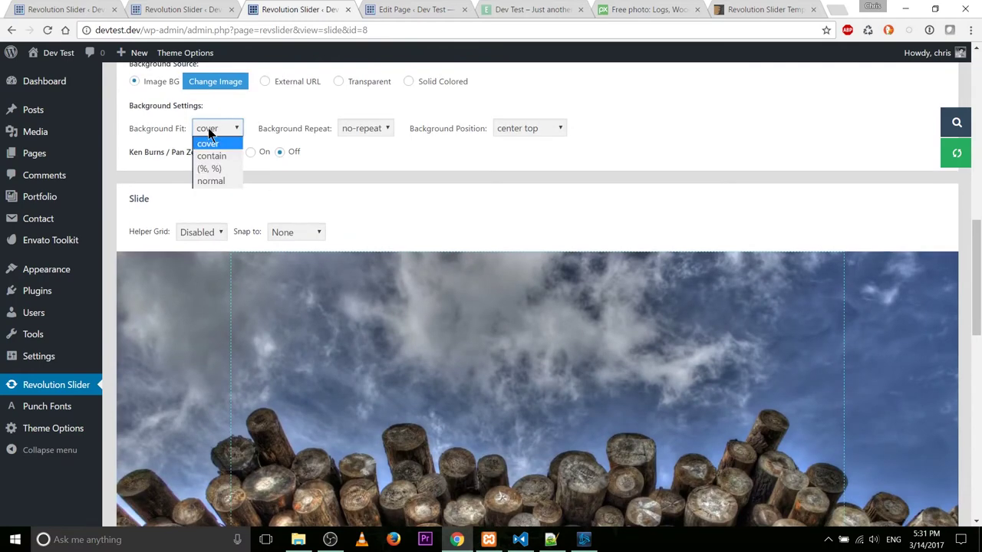
{"action": "left_click", "coordinate": [224, 168]}
{"action": "scroll", "coordinate": [430, 171], "scroll_direction": "down", "scroll_amount": 3}
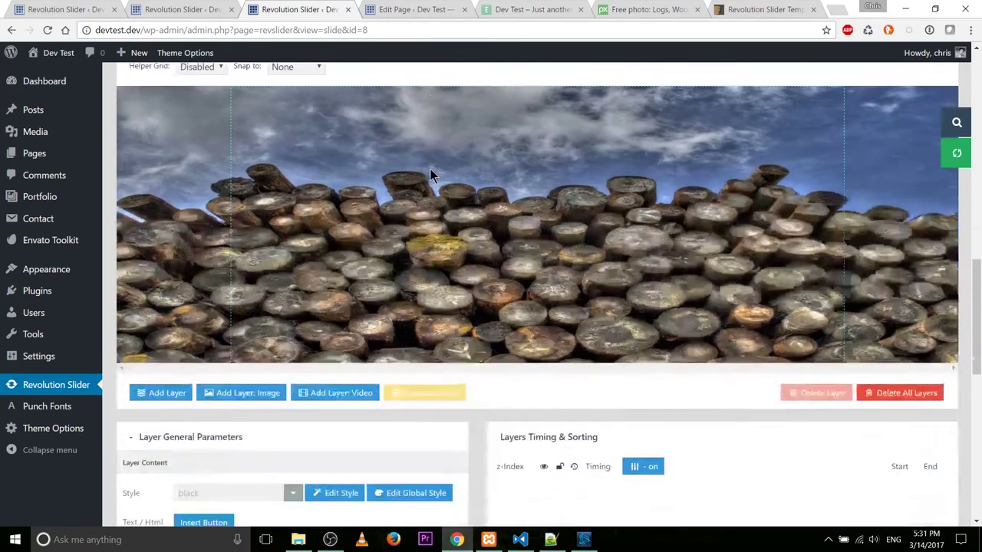
{"action": "scroll", "coordinate": [455, 176], "scroll_direction": "up", "scroll_amount": 2}
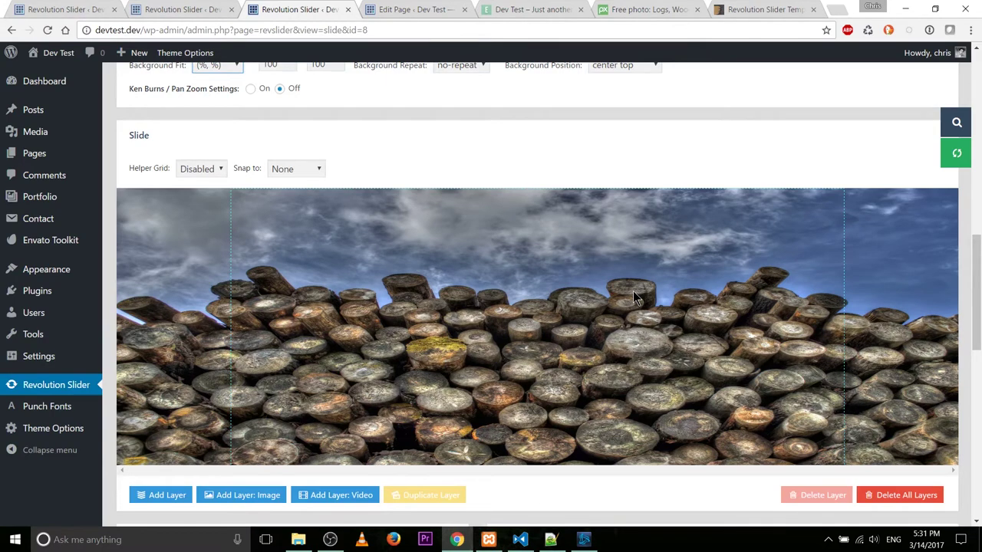
{"action": "scroll", "coordinate": [632, 236], "scroll_direction": "up", "scroll_amount": 1}
{"action": "key", "text": "Tab"}
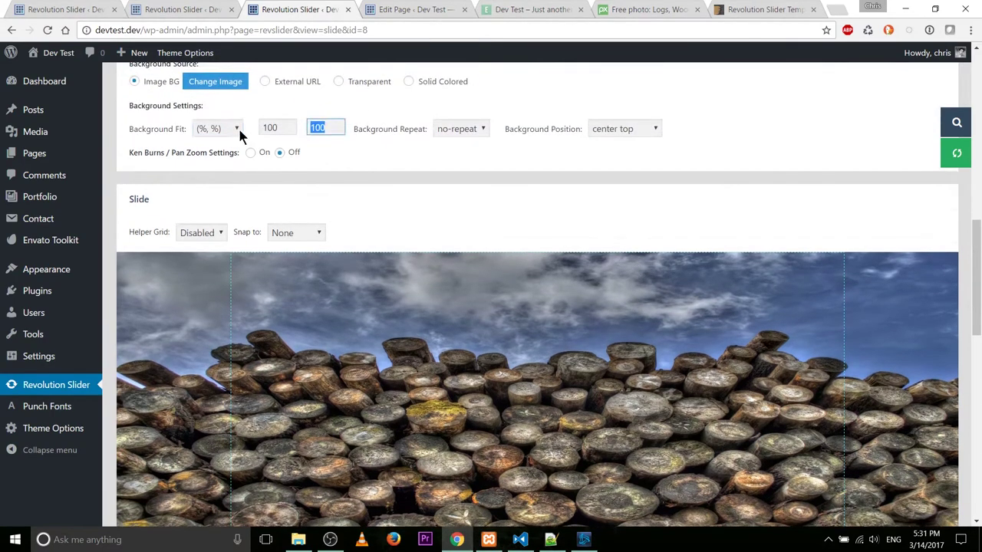
{"action": "type", "text": "170"}
{"action": "key", "text": "Tab"}
{"action": "scroll", "coordinate": [434, 219], "scroll_direction": "down", "scroll_amount": 1}
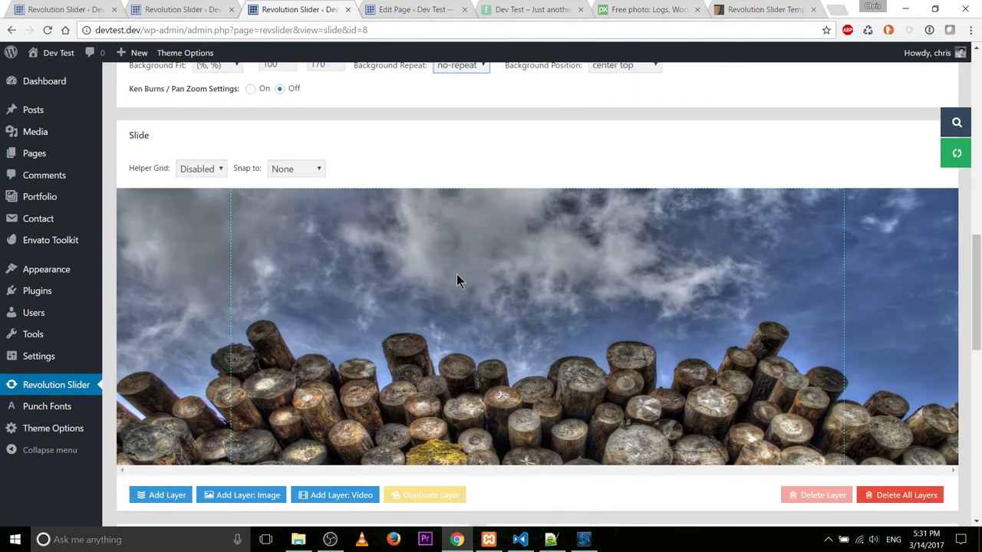
Set the background position of the logs image to center center
{"action": "scroll", "coordinate": [456, 281], "scroll_direction": "up", "scroll_amount": 1}
{"action": "left_click", "coordinate": [592, 129]}
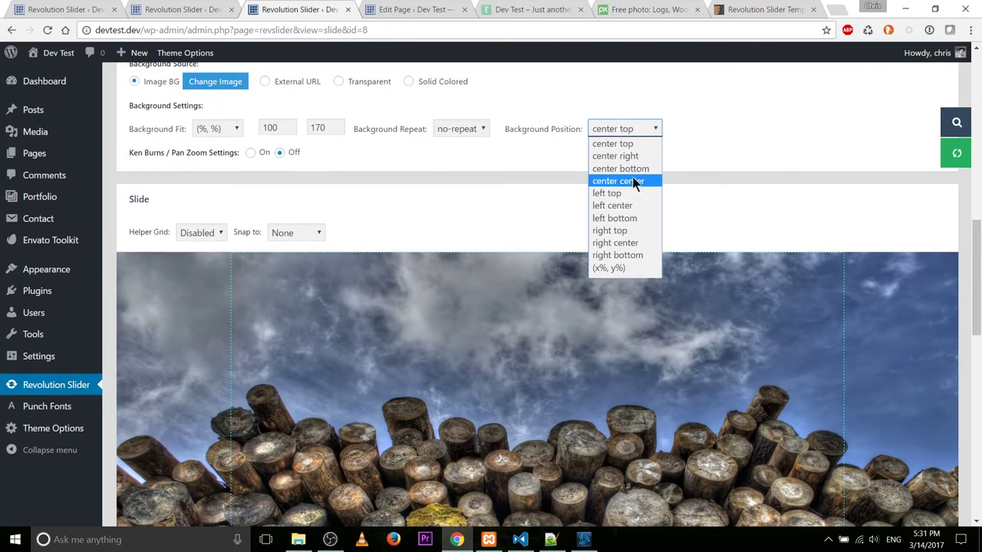
{"action": "left_click", "coordinate": [633, 180]}
{"action": "scroll", "coordinate": [630, 207], "scroll_direction": "down", "scroll_amount": 2}
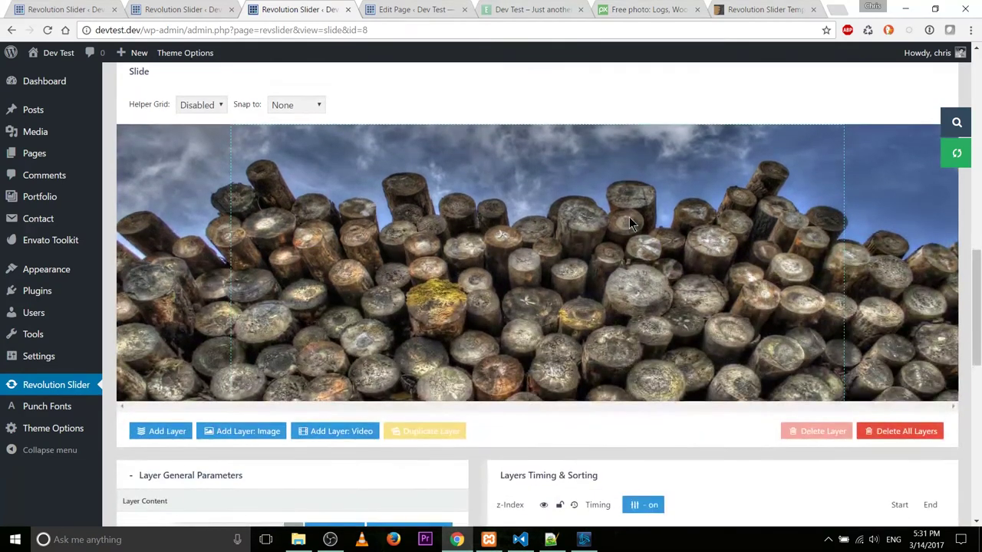
{"action": "scroll", "coordinate": [629, 223], "scroll_direction": "up", "scroll_amount": 1}
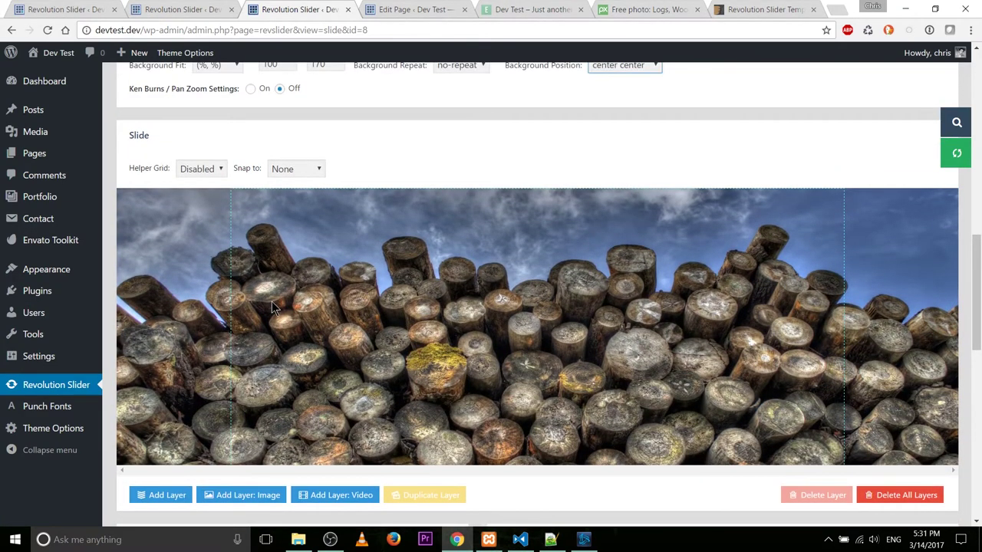
Add a text layer to the second slide reading "We also sell logs at reasonable rates"
{"action": "scroll", "coordinate": [384, 345], "scroll_direction": "down", "scroll_amount": 2}
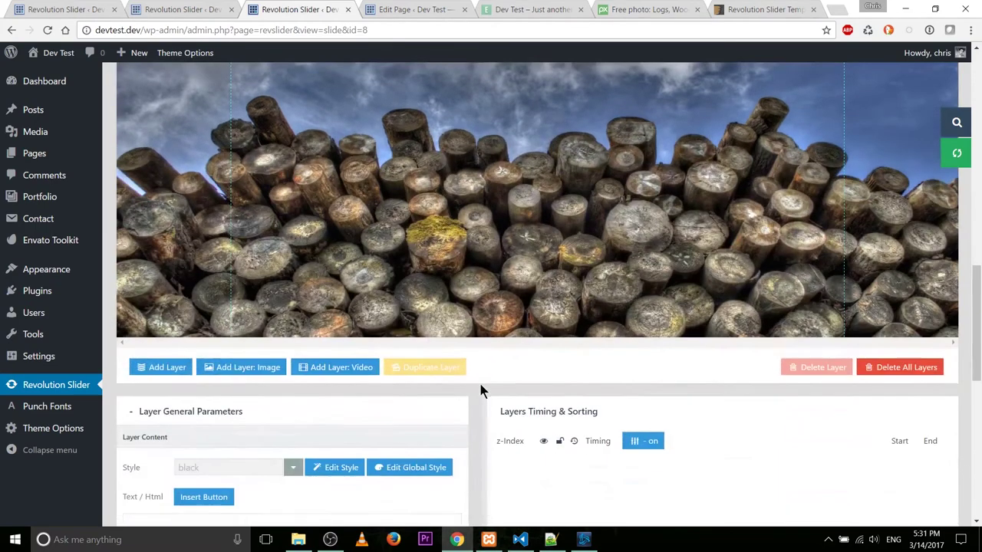
{"action": "left_click", "coordinate": [173, 367]}
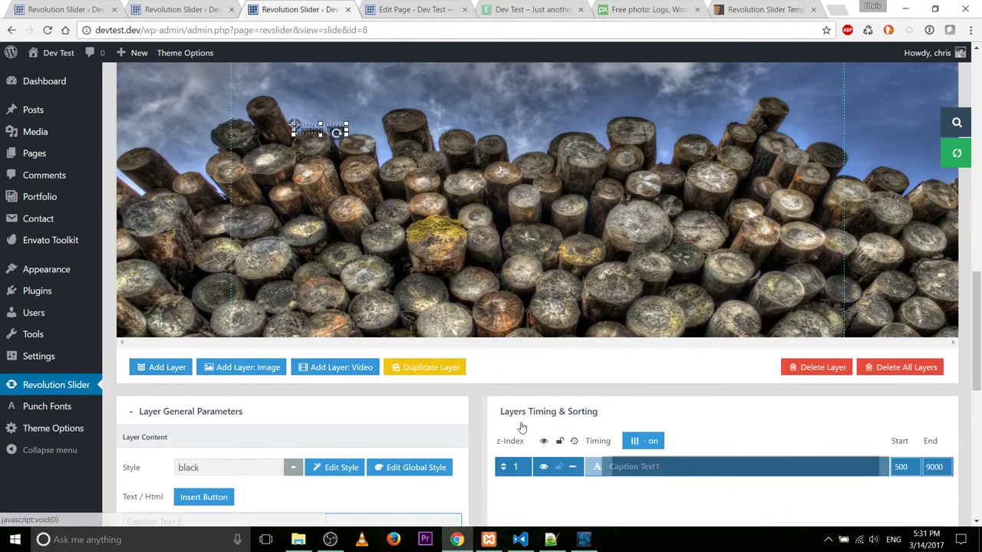
{"action": "scroll", "coordinate": [521, 429], "scroll_direction": "down", "scroll_amount": 1}
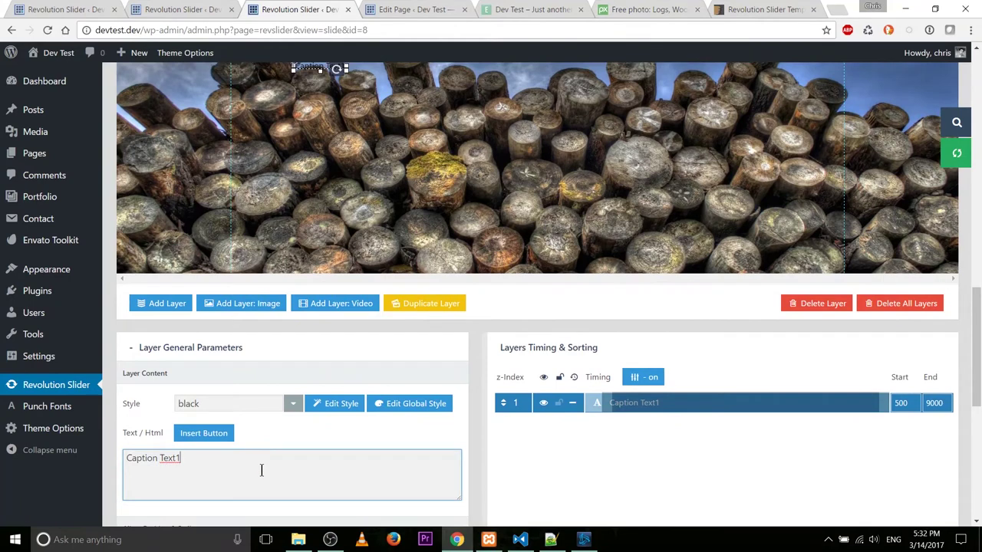
{"action": "key", "text": "ctrl+a"}
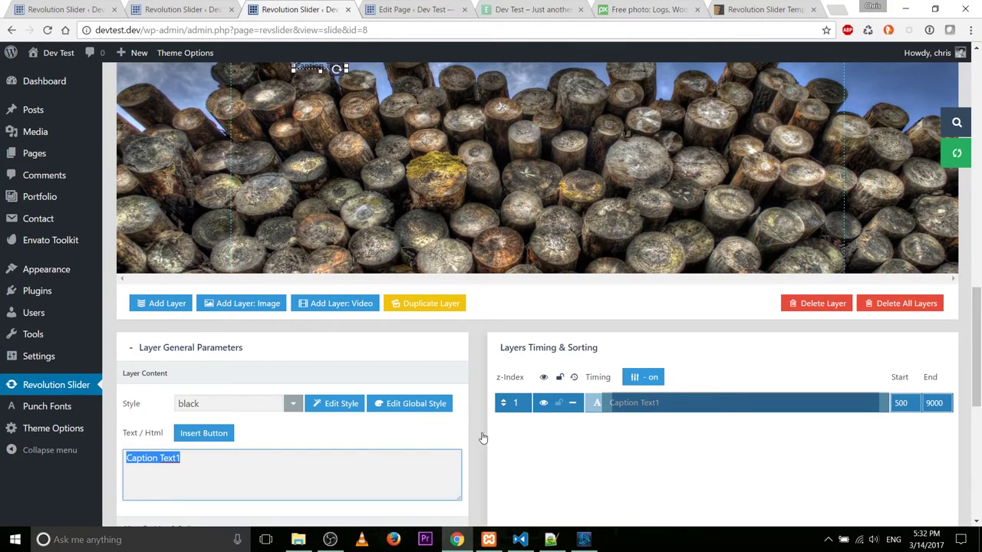
{"action": "scroll", "coordinate": [482, 438], "scroll_direction": "down", "scroll_amount": 1}
{"action": "key", "text": "BackSpace"}
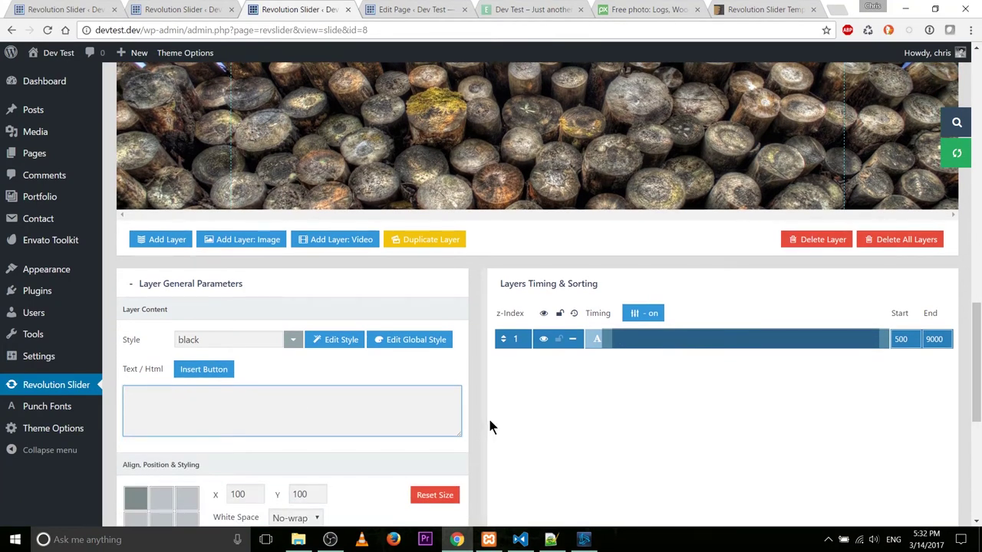
{"action": "type", "text": "We also sell log"}
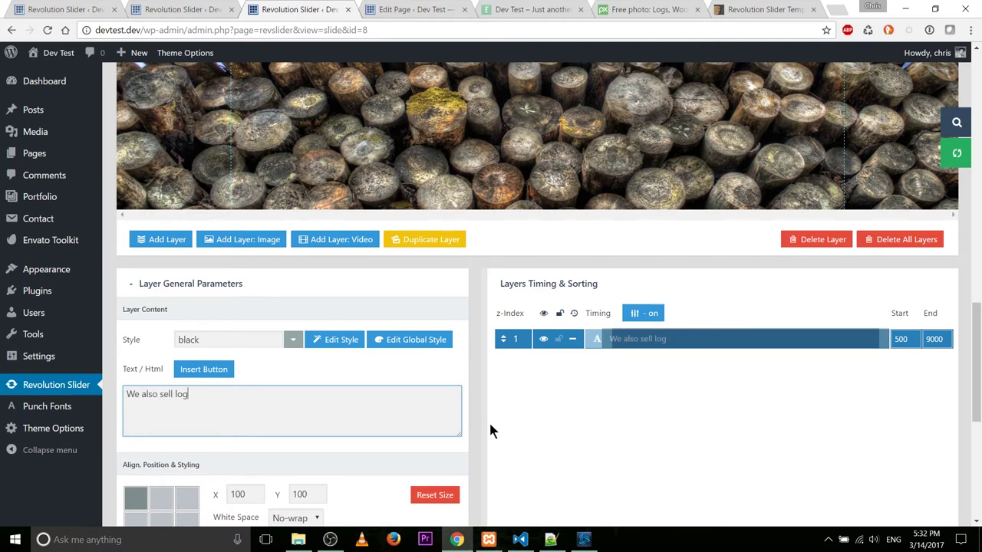
{"action": "type", "text": "s at reasonable rates"}
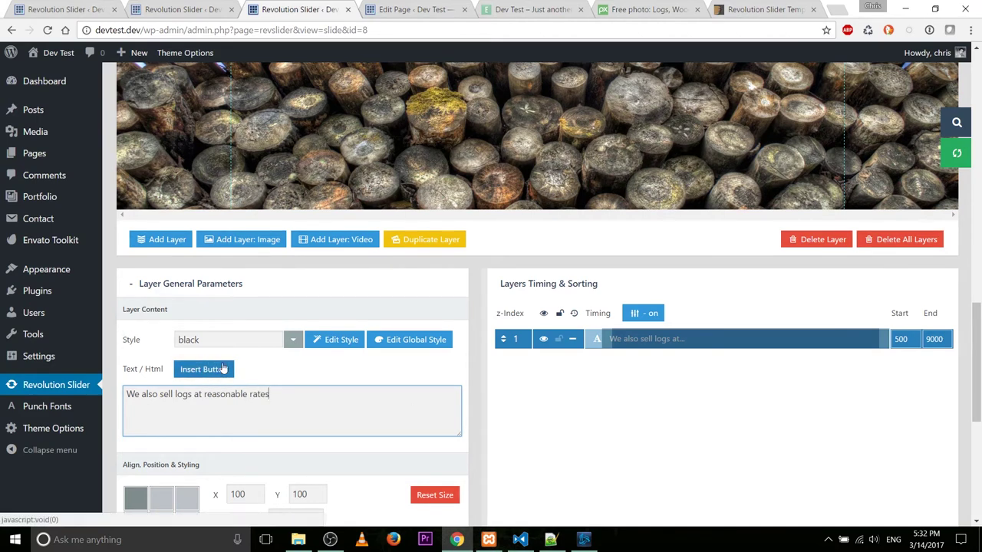
{"action": "scroll", "coordinate": [223, 372], "scroll_direction": "up", "scroll_amount": 3}
{"action": "scroll", "coordinate": [239, 387], "scroll_direction": "down", "scroll_amount": 2}
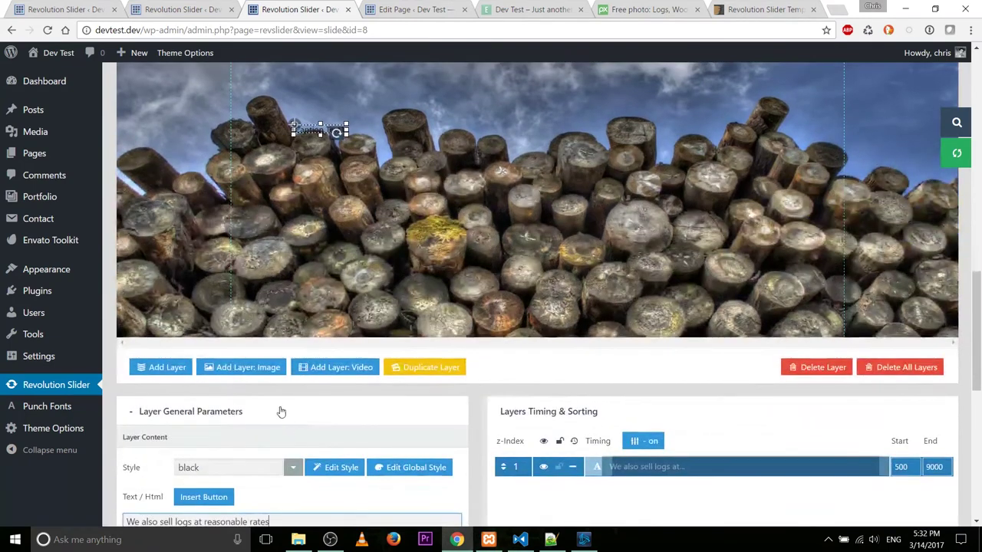
{"action": "scroll", "coordinate": [281, 412], "scroll_direction": "down", "scroll_amount": 2}
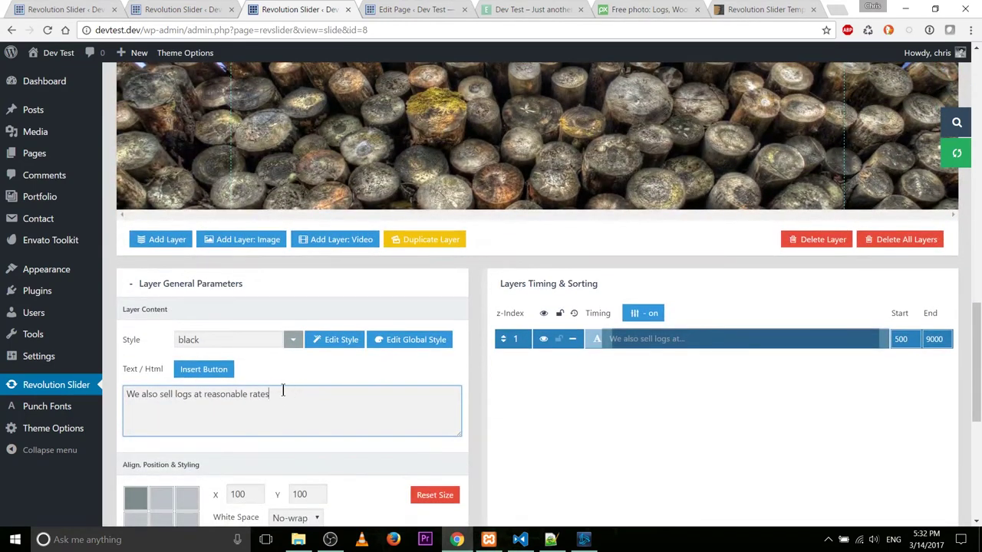
Insert a Green Button after the text in the logs caption layer and check it on the slide preview
{"action": "left_click", "coordinate": [216, 372]}
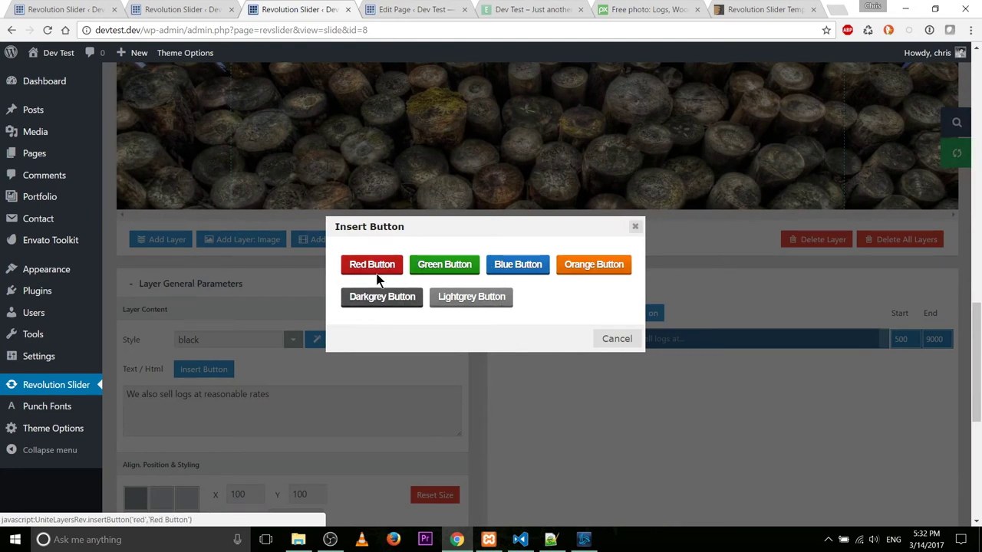
{"action": "left_click", "coordinate": [433, 265]}
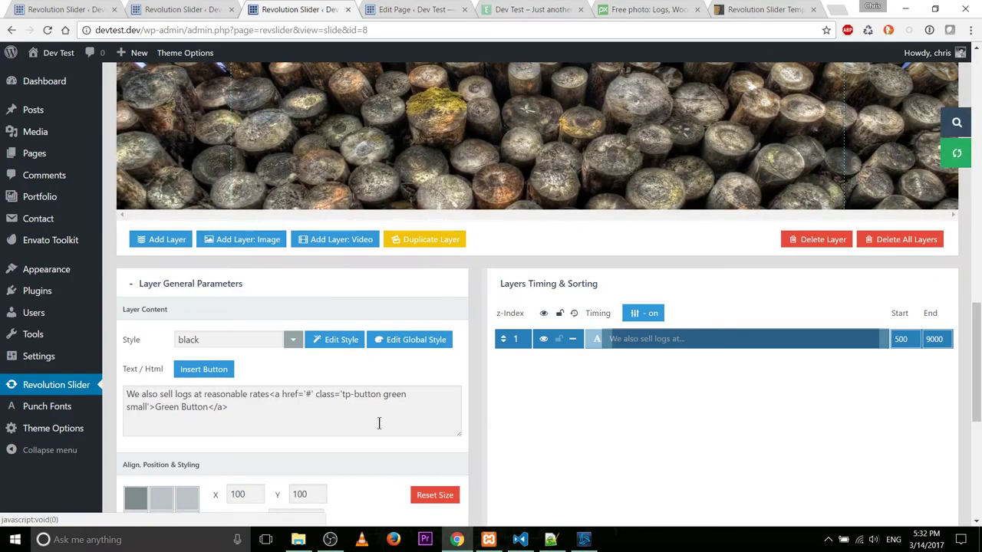
{"action": "scroll", "coordinate": [379, 423], "scroll_direction": "up", "scroll_amount": 3}
{"action": "scroll", "coordinate": [453, 386], "scroll_direction": "down", "scroll_amount": 3}
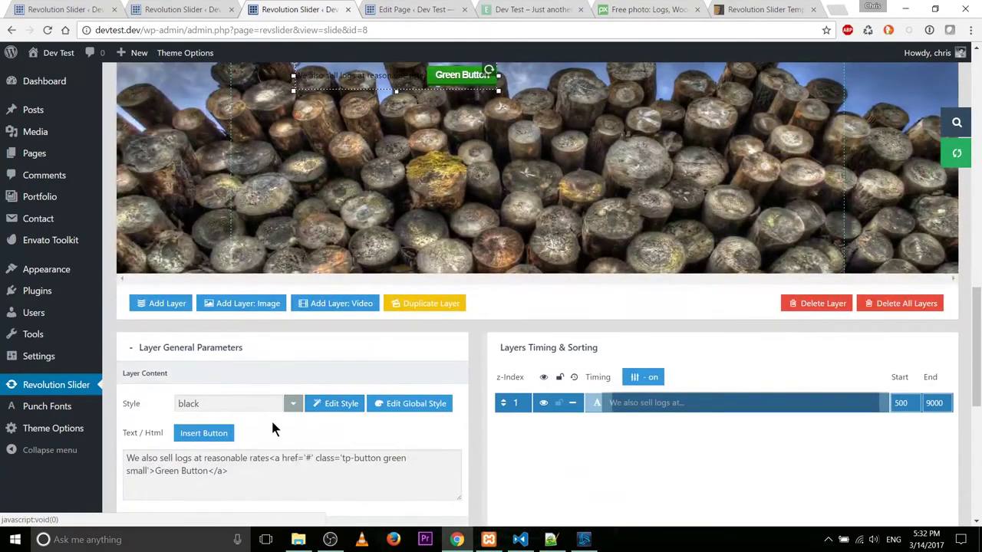
{"action": "scroll", "coordinate": [411, 146], "scroll_direction": "down", "scroll_amount": 1}
{"action": "scroll", "coordinate": [412, 145], "scroll_direction": "up", "scroll_amount": 3}
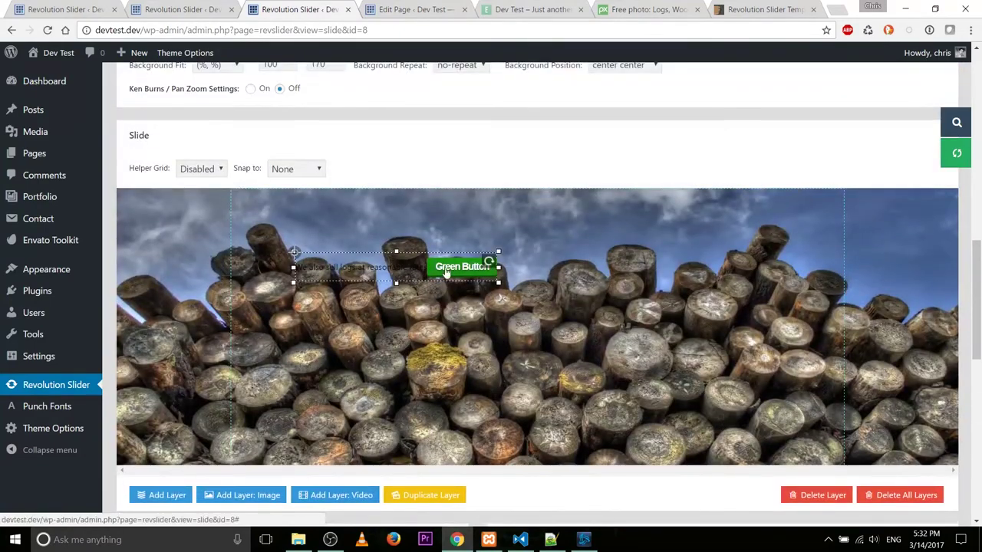
{"action": "scroll", "coordinate": [444, 371], "scroll_direction": "down", "scroll_amount": 3}
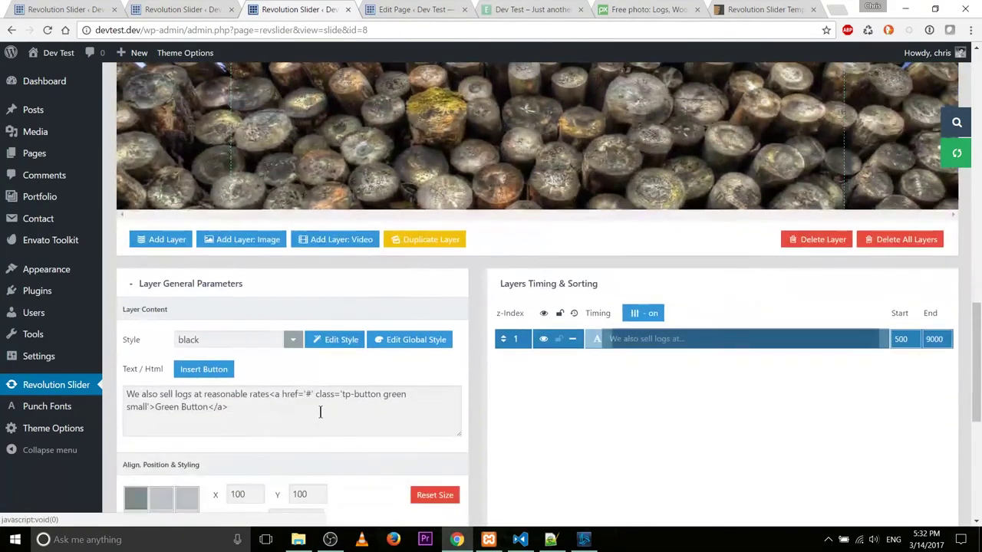
Insert a <br> line break between "We also sell logs at reasonable rates" and the button link in the layer's HTML
{"action": "left_click", "coordinate": [269, 396]}
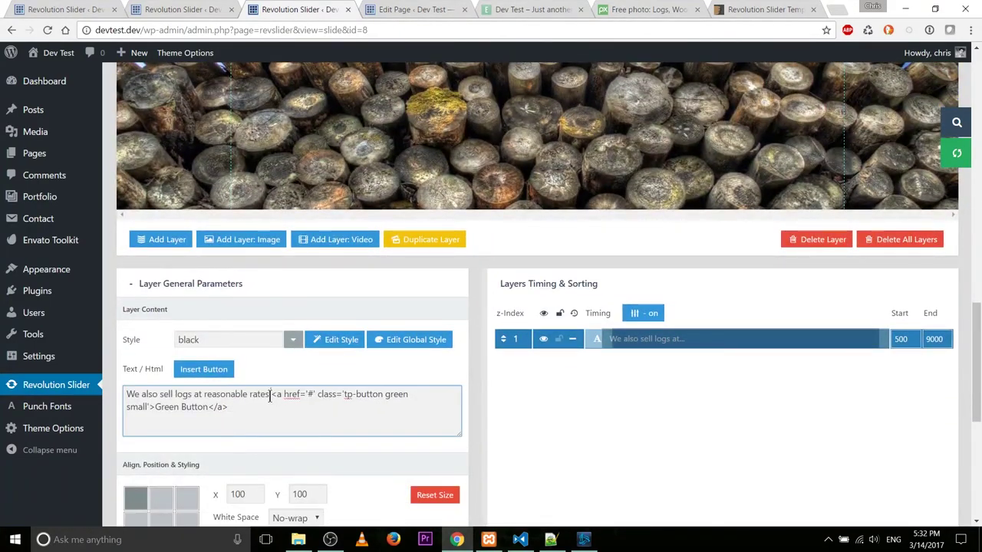
{"action": "type", "text": "<br>"}
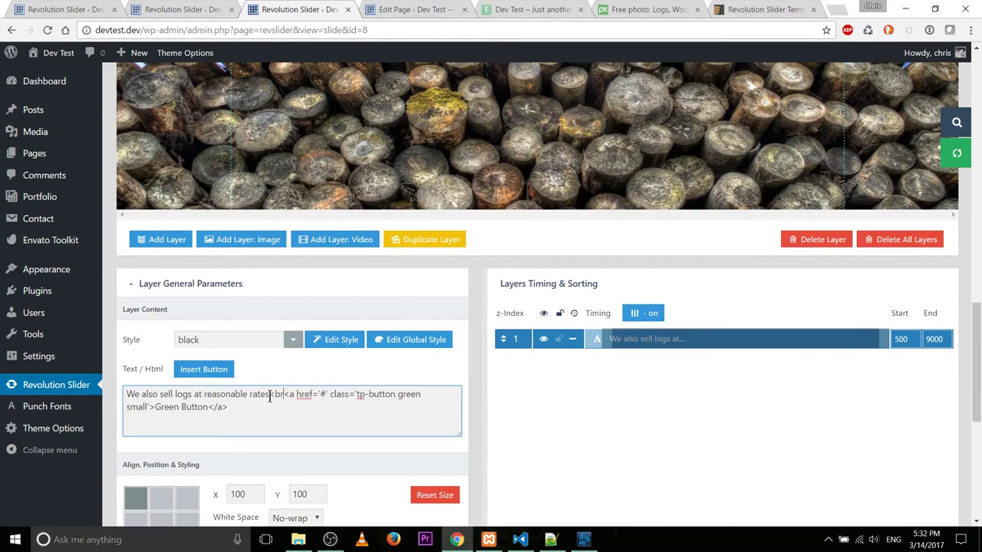
{"action": "scroll", "coordinate": [305, 396], "scroll_direction": "up", "scroll_amount": 3}
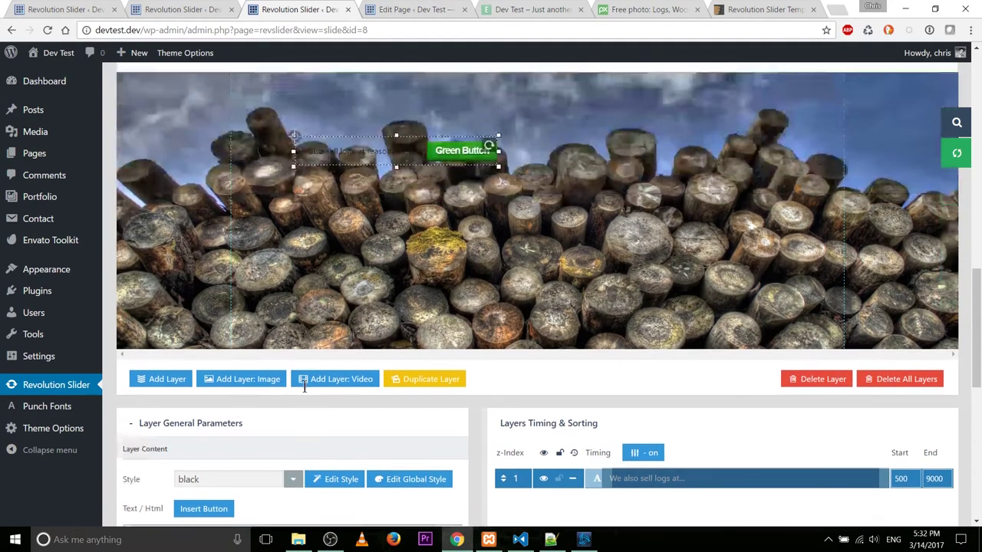
{"action": "scroll", "coordinate": [329, 429], "scroll_direction": "down", "scroll_amount": 2}
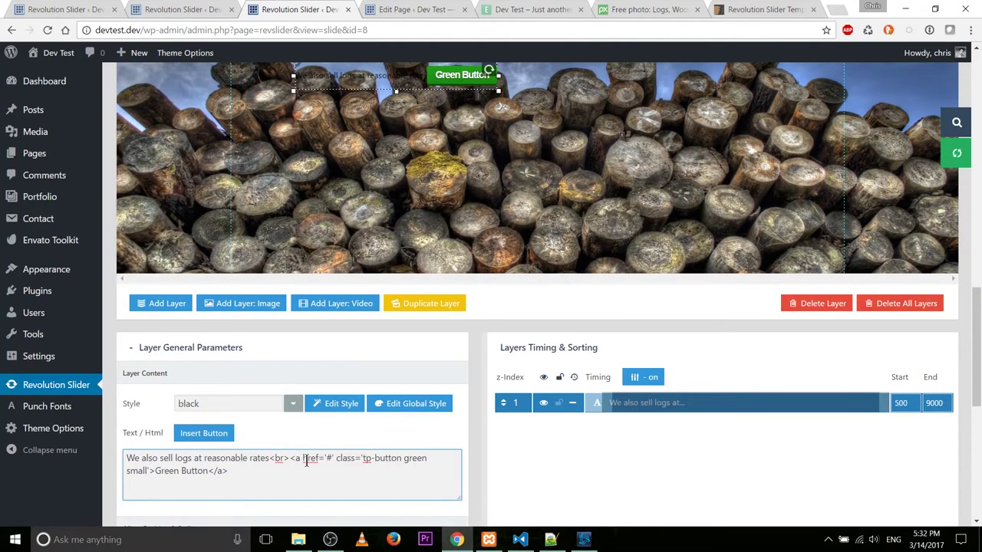
Replace the green button's placeholder link target with /shop in the layer's HTML
{"action": "double_click", "coordinate": [328, 458]}
{"action": "scroll", "coordinate": [600, 460], "scroll_direction": "down", "scroll_amount": 1}
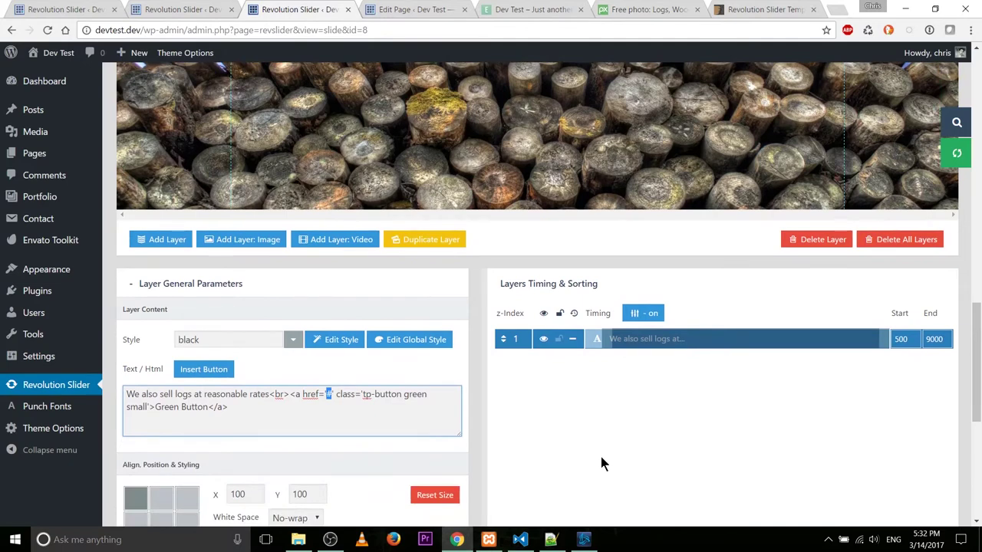
{"action": "type", "text": "/"}
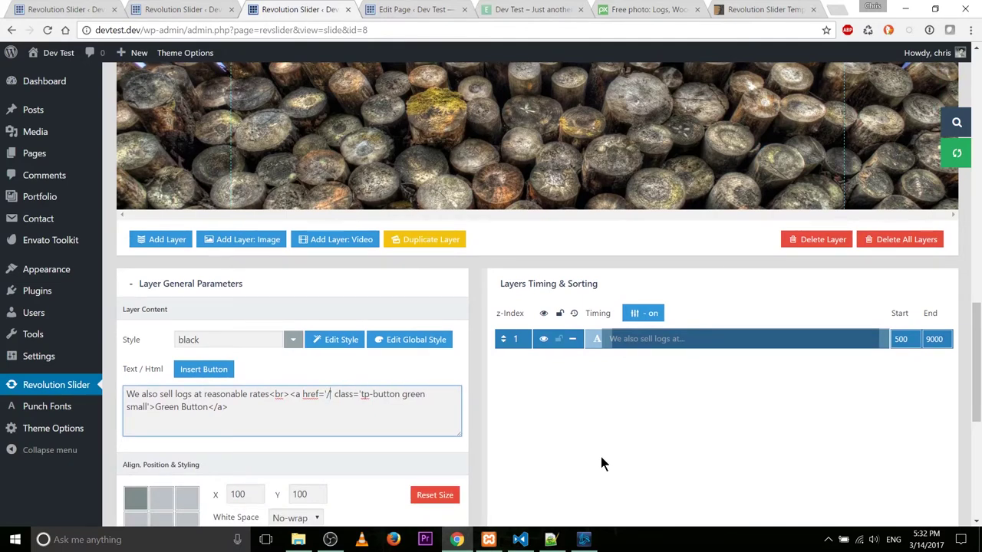
{"action": "type", "text": "shop"}
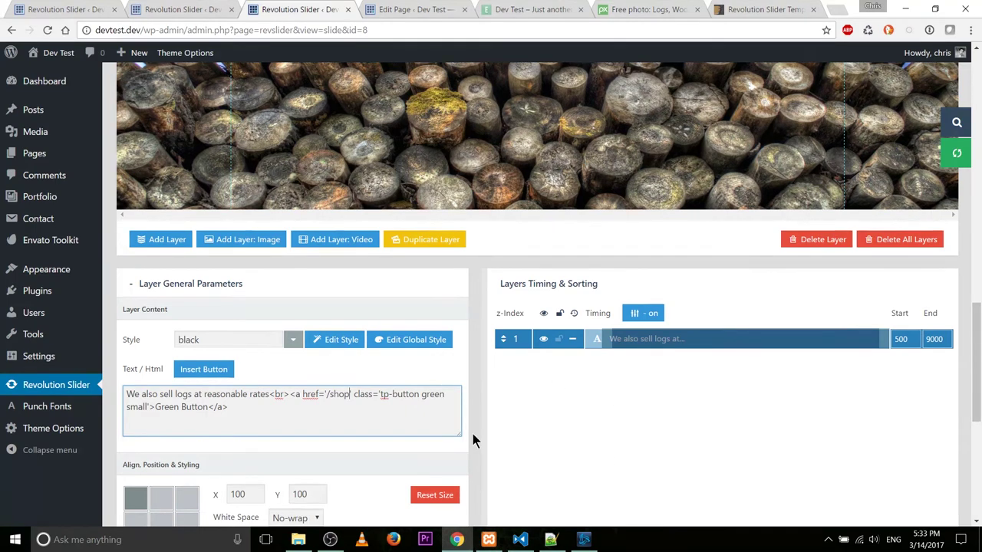
{"action": "scroll", "coordinate": [531, 435], "scroll_direction": "up", "scroll_amount": 7}
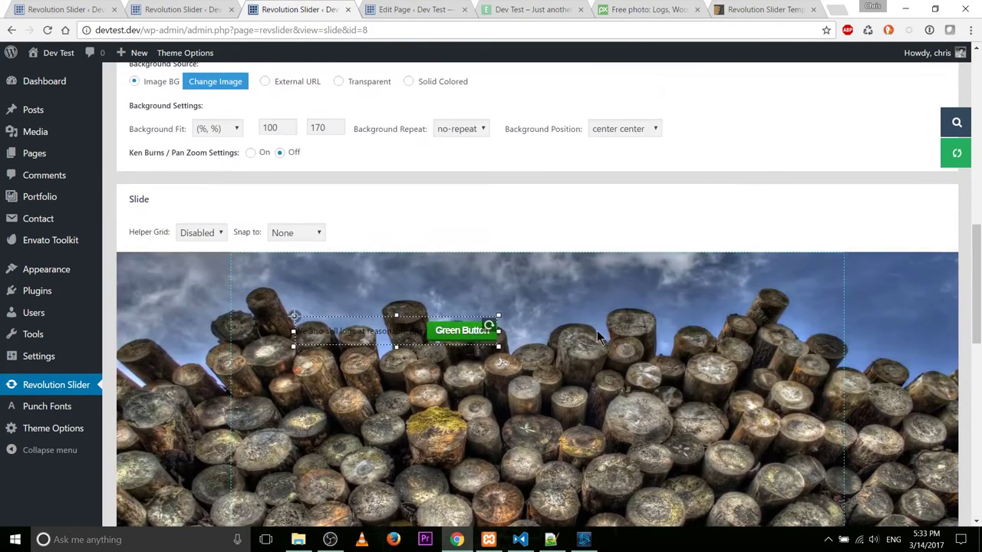
{"action": "scroll", "coordinate": [359, 328], "scroll_direction": "down", "scroll_amount": 3}
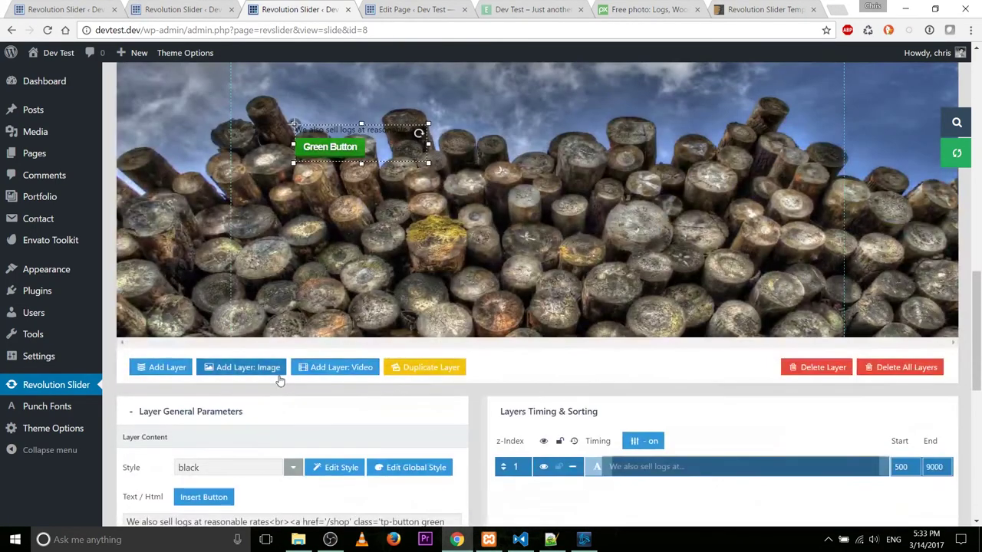
{"action": "scroll", "coordinate": [414, 225], "scroll_direction": "down", "scroll_amount": 2}
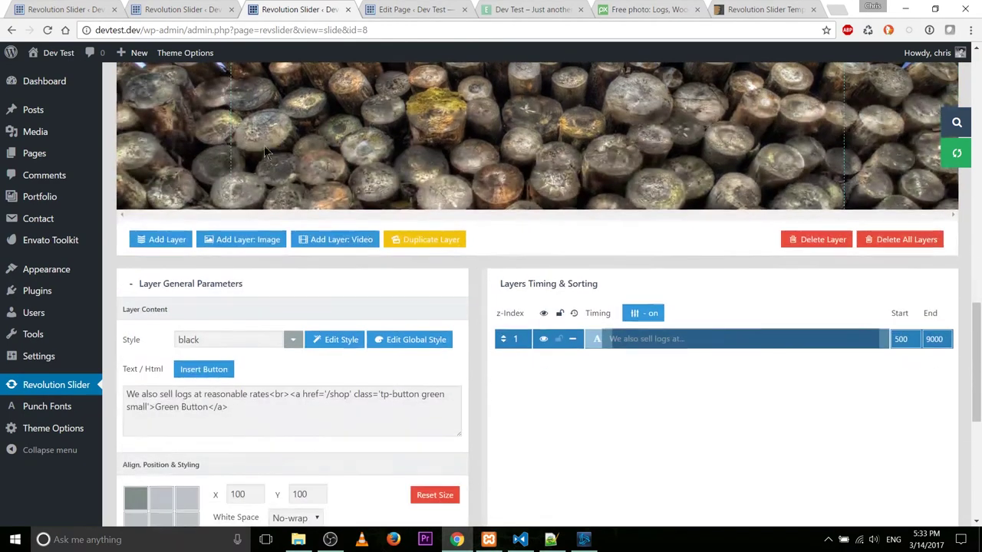
{"action": "left_click", "coordinate": [332, 344]}
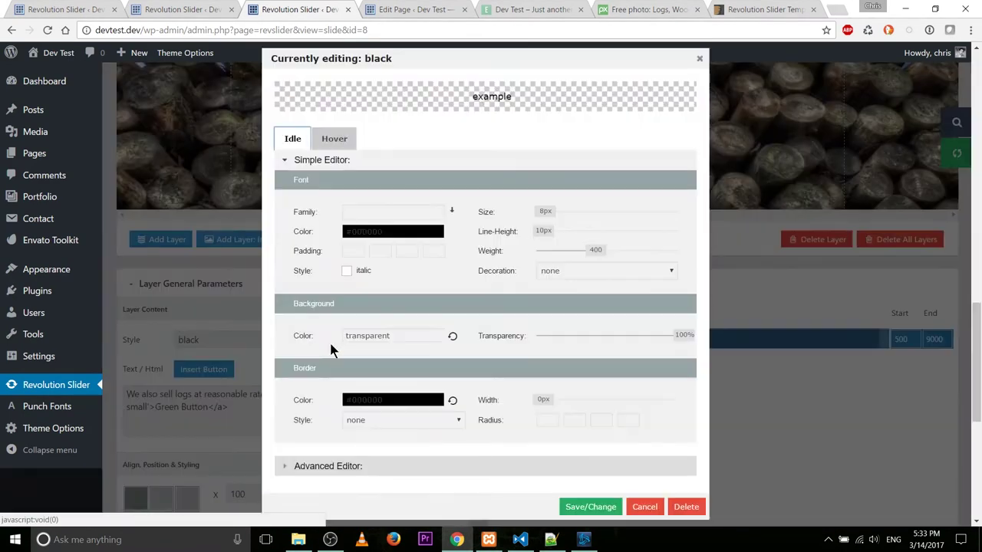
{"action": "left_click", "coordinate": [699, 59]}
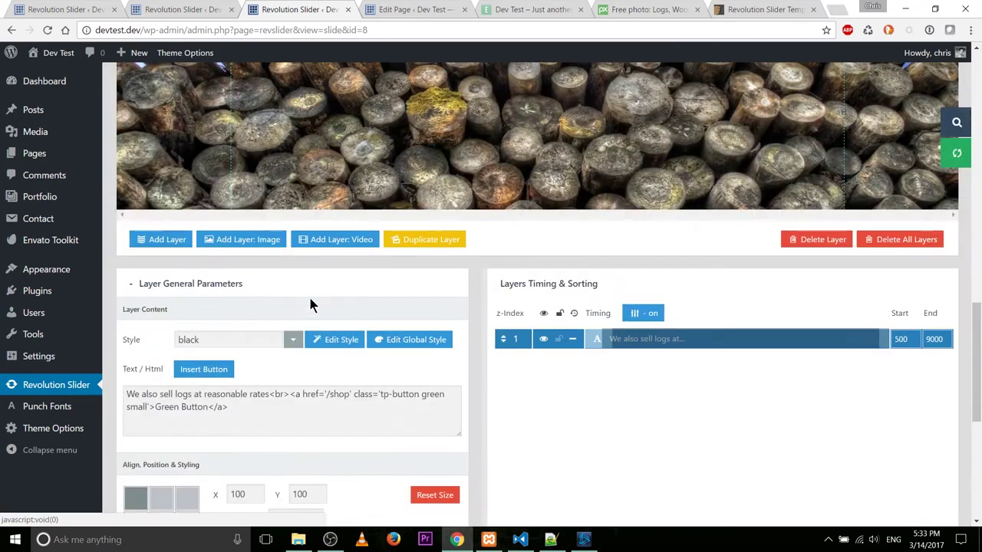
Apply the largegreenbg style to the text layer and move it lower on the slide, to about X 13, Y 269
{"action": "left_click", "coordinate": [291, 340]}
{"action": "scroll", "coordinate": [248, 412], "scroll_direction": "down", "scroll_amount": 2}
{"action": "scroll", "coordinate": [248, 412], "scroll_direction": "down", "scroll_amount": 4}
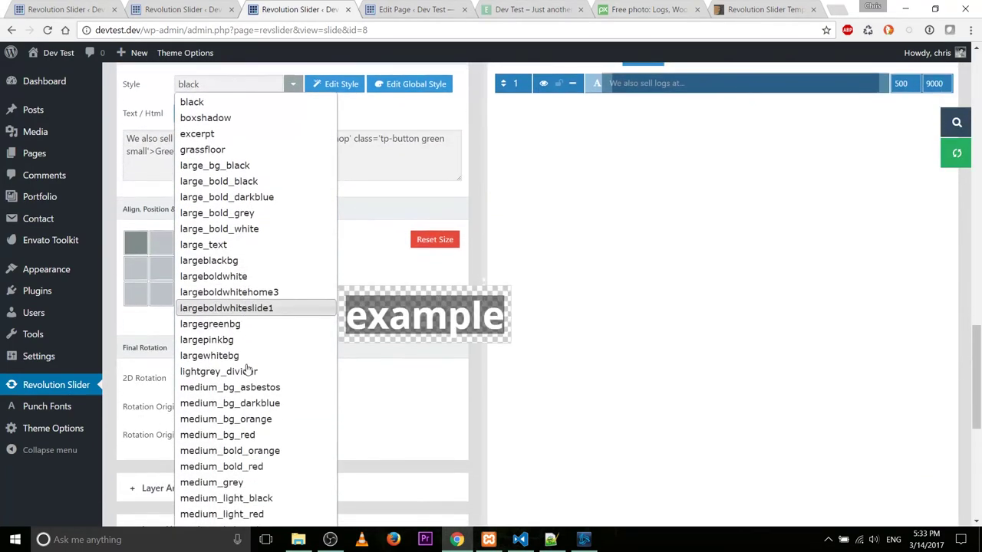
{"action": "scroll", "coordinate": [249, 372], "scroll_direction": "up", "scroll_amount": 3}
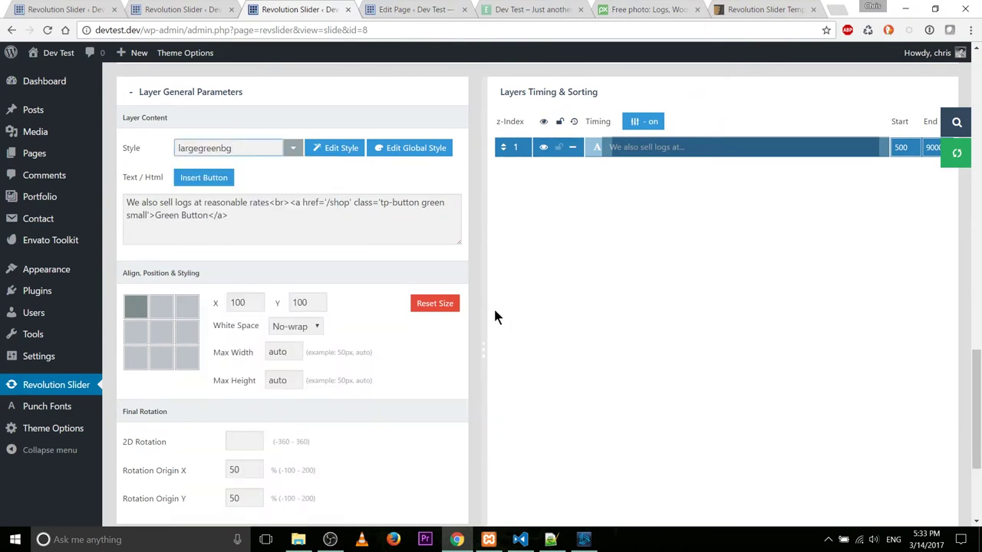
{"action": "scroll", "coordinate": [495, 316], "scroll_direction": "up", "scroll_amount": 5}
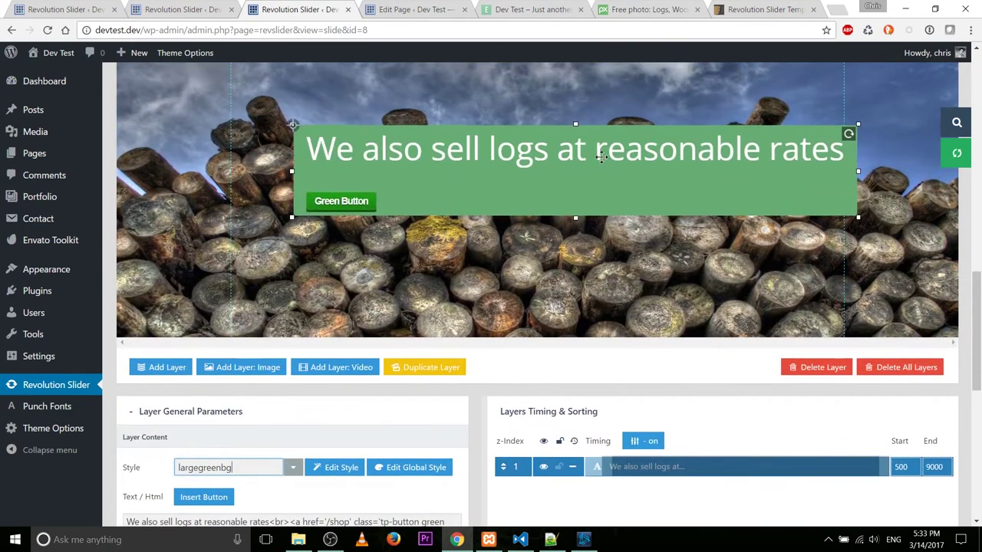
{"action": "left_click_drag", "start_coordinate": [600, 155], "coordinate": [559, 262]}
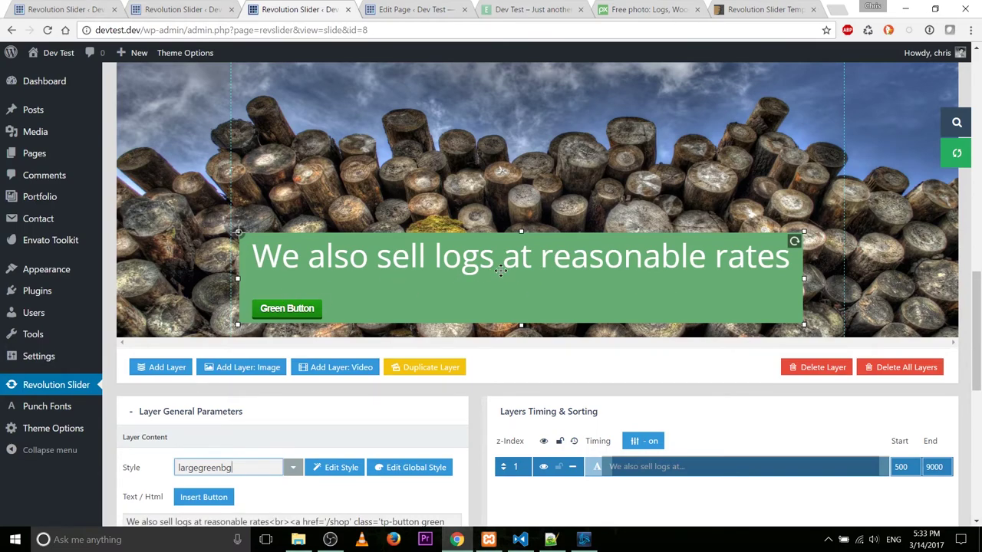
Replace the space after "We also sell logs" with a <br> line break in the layer's text
{"action": "scroll", "coordinate": [258, 273], "scroll_direction": "down", "scroll_amount": 2}
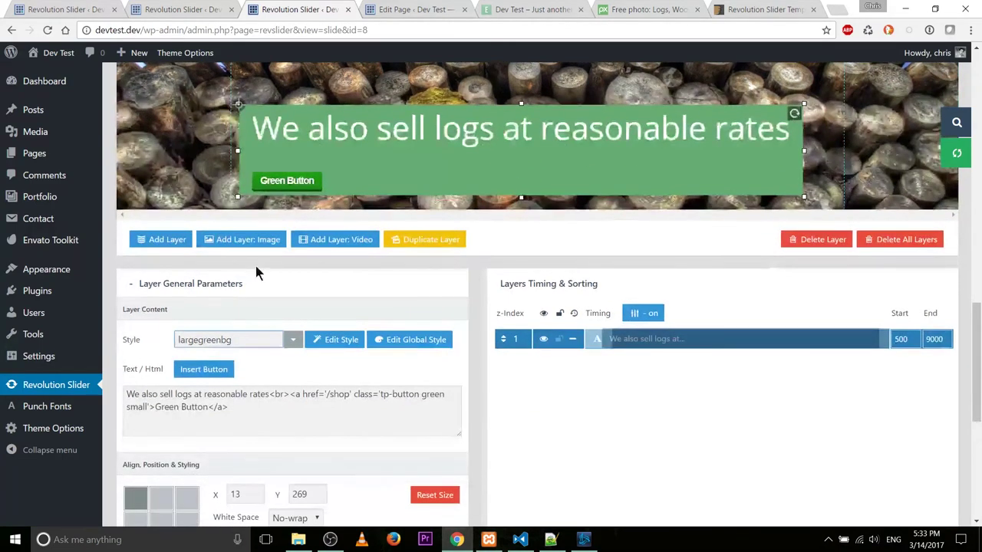
{"action": "left_click", "coordinate": [192, 393]}
{"action": "type", "text": "<br>"}
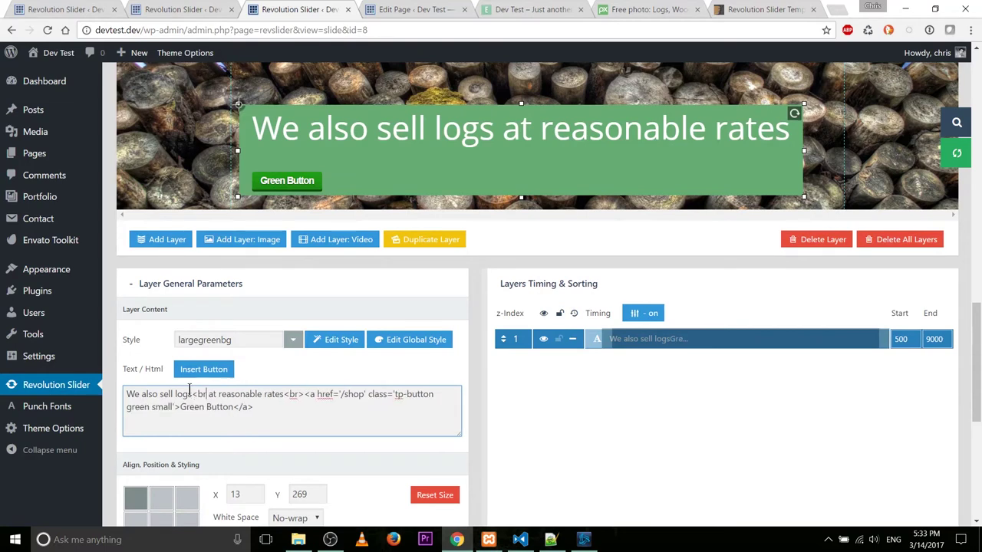
{"action": "key", "text": "Delete"}
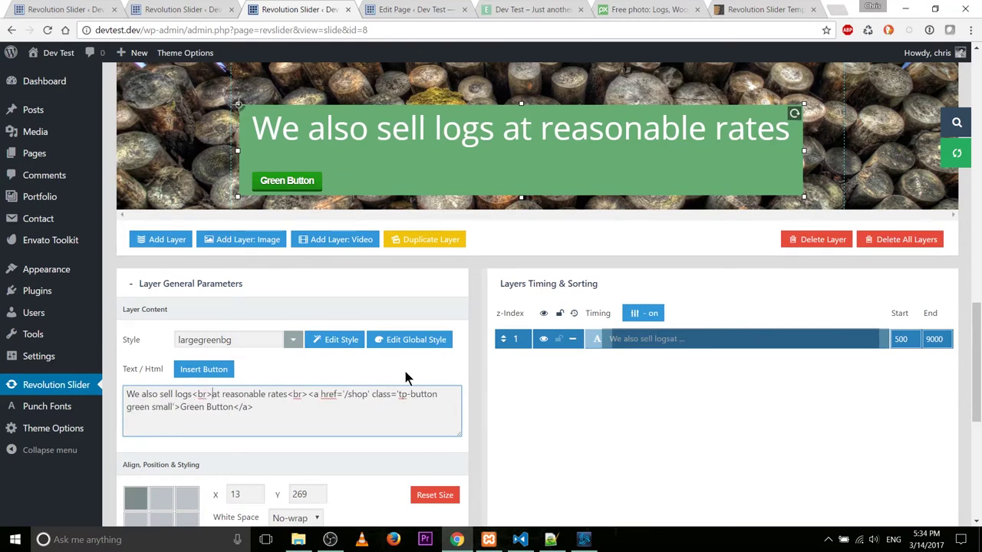
Move the two-line text layer down to about X 10, Y 211, near the slide's lower edge
{"action": "scroll", "coordinate": [685, 164], "scroll_direction": "down", "scroll_amount": 1}
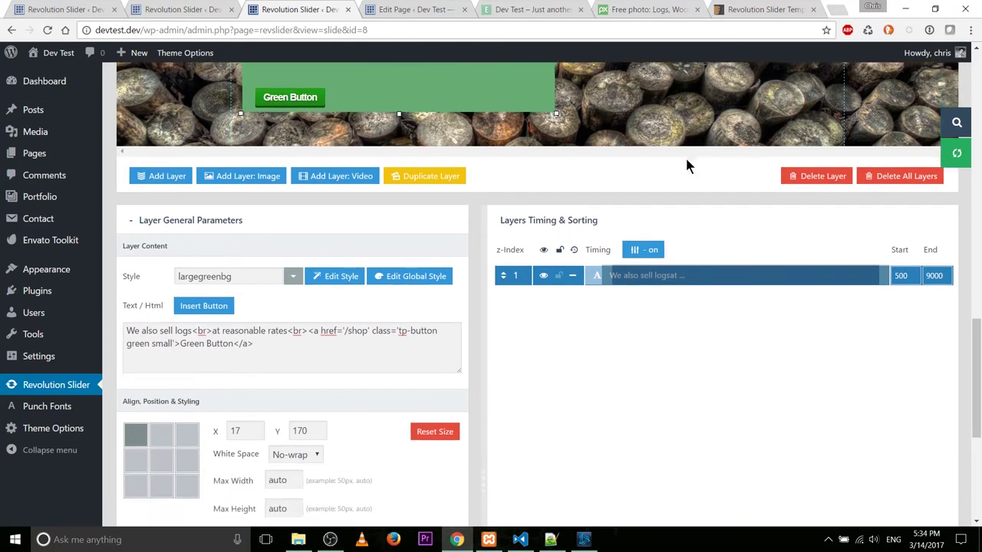
{"action": "scroll", "coordinate": [685, 164], "scroll_direction": "up", "scroll_amount": 3}
{"action": "left_click_drag", "start_coordinate": [477, 227], "coordinate": [473, 255]}
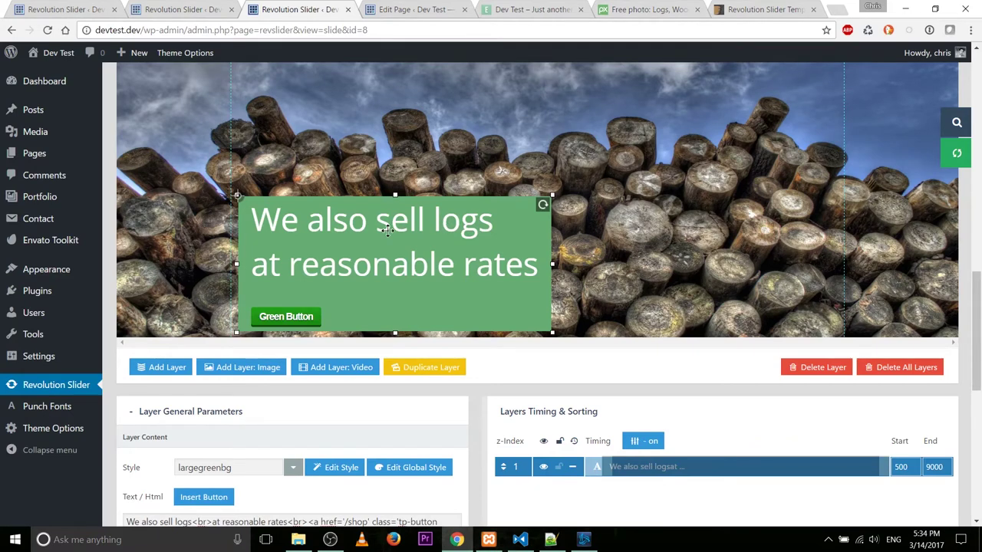
Wrap the green button's link in <center> tags and update the slide
{"action": "scroll", "coordinate": [344, 394], "scroll_direction": "down", "scroll_amount": 1}
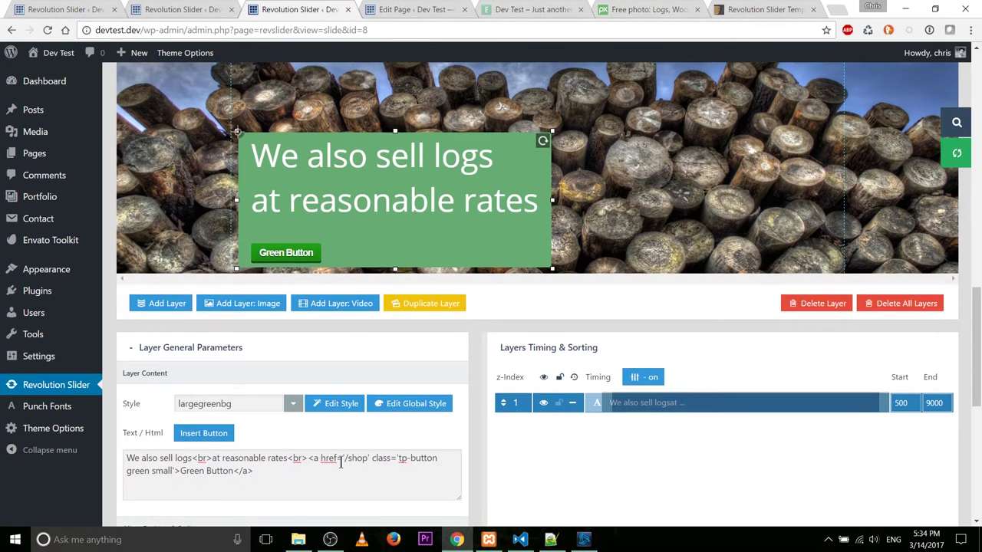
{"action": "left_click", "coordinate": [309, 458]}
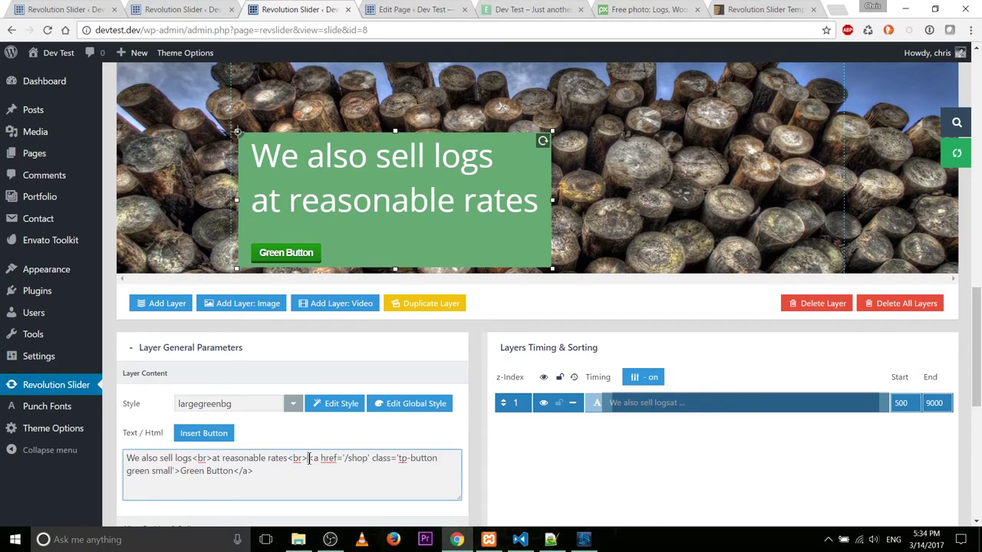
{"action": "type", "text": "<center>"}
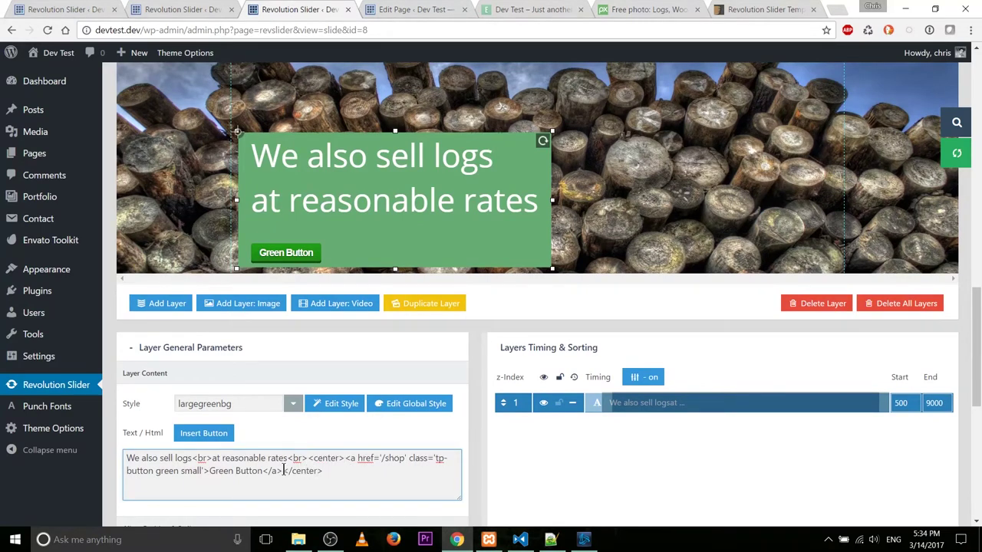
{"action": "scroll", "coordinate": [505, 455], "scroll_direction": "down", "scroll_amount": 6}
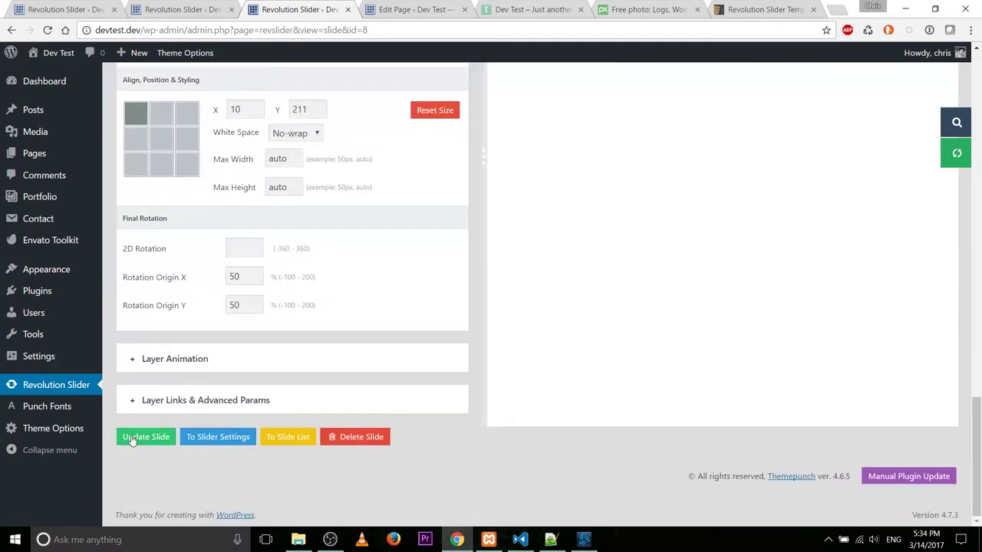
{"action": "scroll", "coordinate": [615, 220], "scroll_direction": "up", "scroll_amount": 4}
{"action": "scroll", "coordinate": [615, 212], "scroll_direction": "up", "scroll_amount": 3}
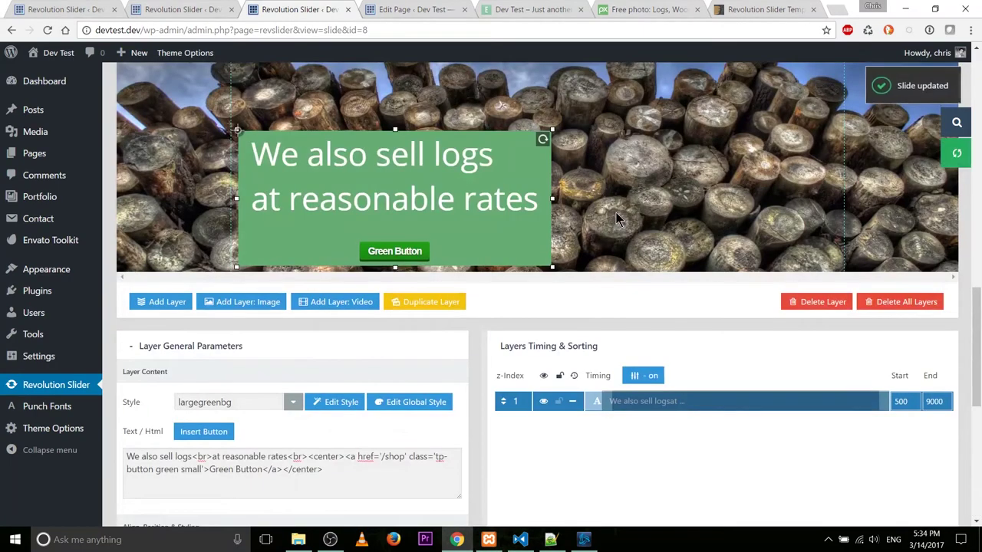
Reload the devtest.dev home page and advance its slider to the logs slide to check it
{"action": "left_click", "coordinate": [512, 8]}
{"action": "key", "text": "F5"}
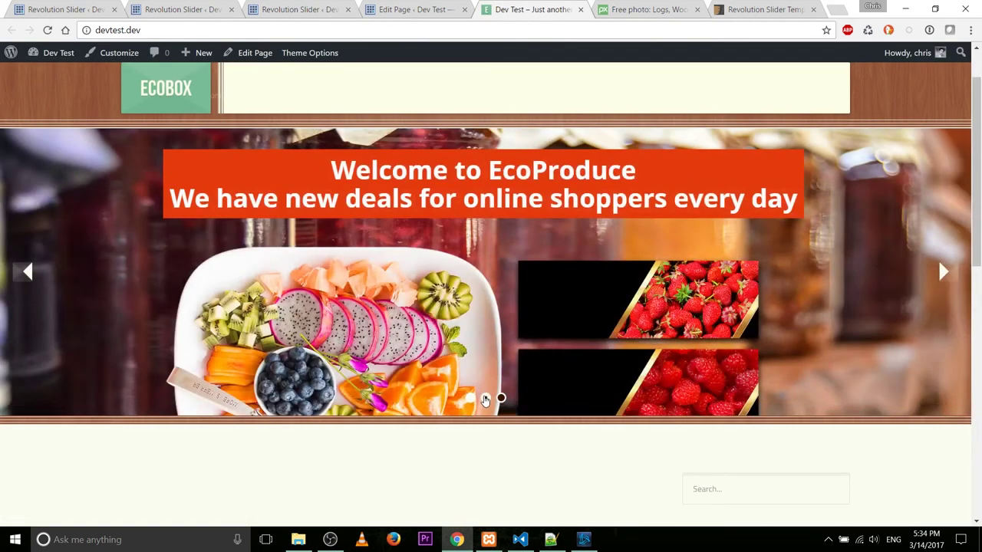
{"action": "left_click", "coordinate": [943, 270]}
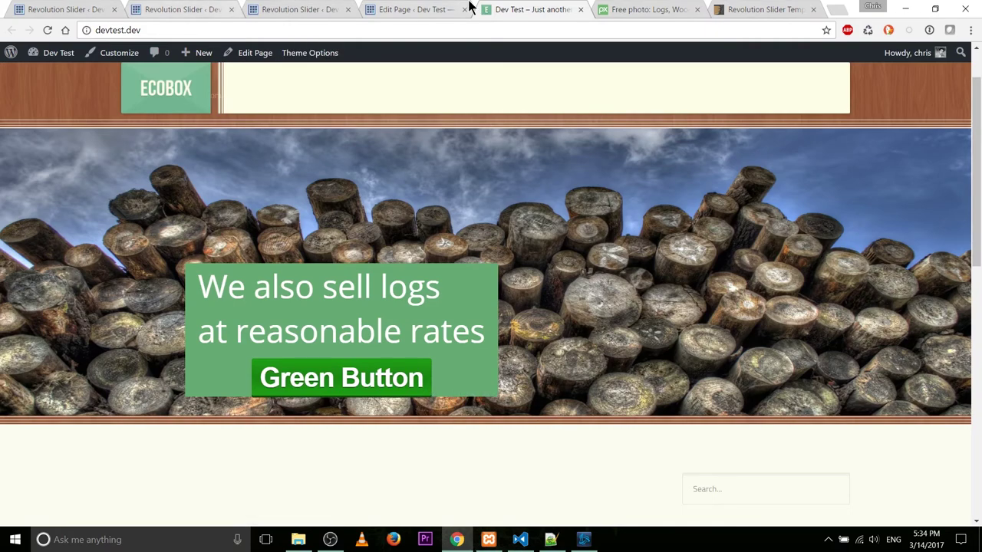
Return to the slide editor and nudge the green text layer to about X 11, Y 208
{"action": "key", "text": "ctrl+shift+Tab"}
{"action": "key", "text": "ctrl+shift+Tab"}
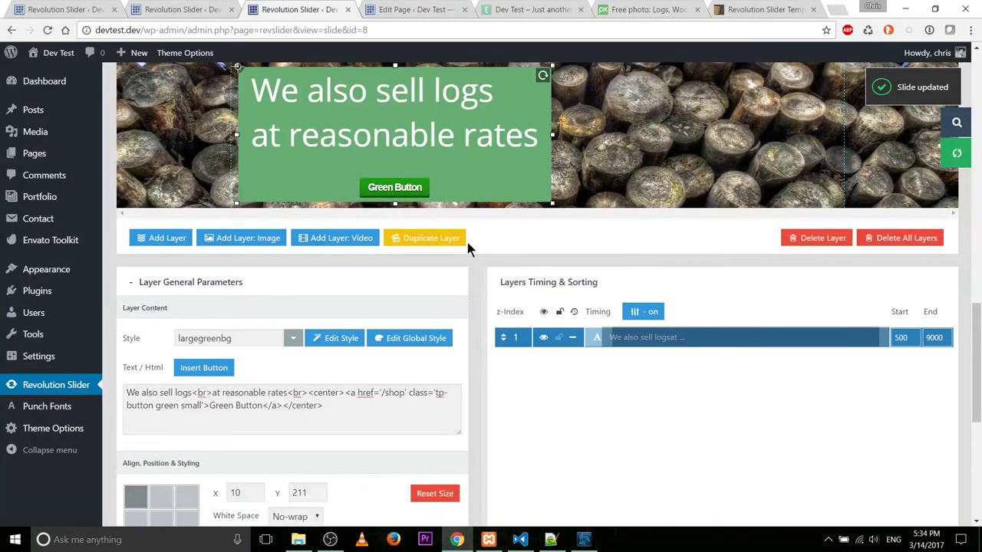
{"action": "left_click_drag", "start_coordinate": [458, 162], "coordinate": [458, 159]}
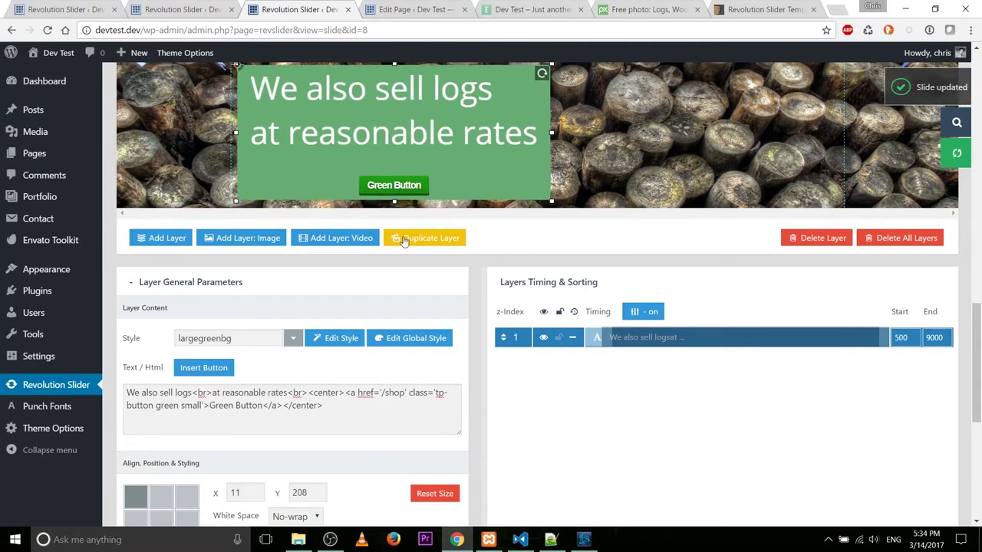
Edit the text layer's largegreenbg style in the Advanced Editor, setting its right and left padding to 40px
{"action": "scroll", "coordinate": [338, 345], "scroll_direction": "down", "scroll_amount": 2}
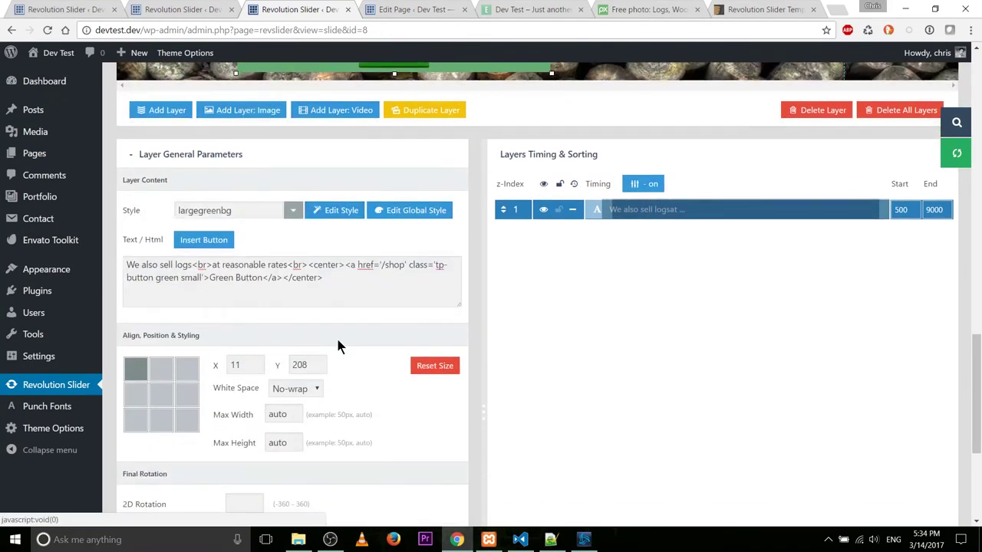
{"action": "left_click", "coordinate": [334, 210]}
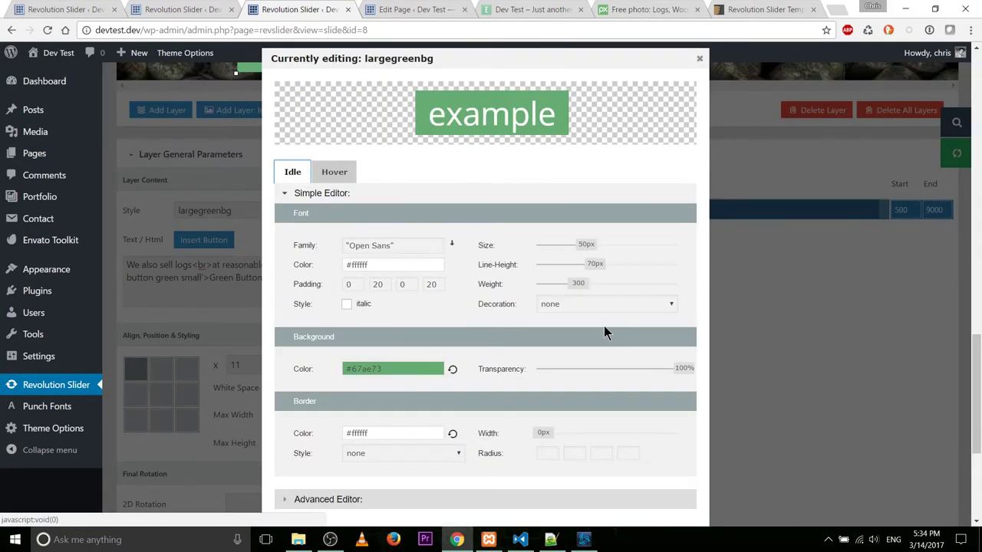
{"action": "scroll", "coordinate": [604, 328], "scroll_direction": "down", "scroll_amount": 3}
{"action": "left_click", "coordinate": [359, 310]}
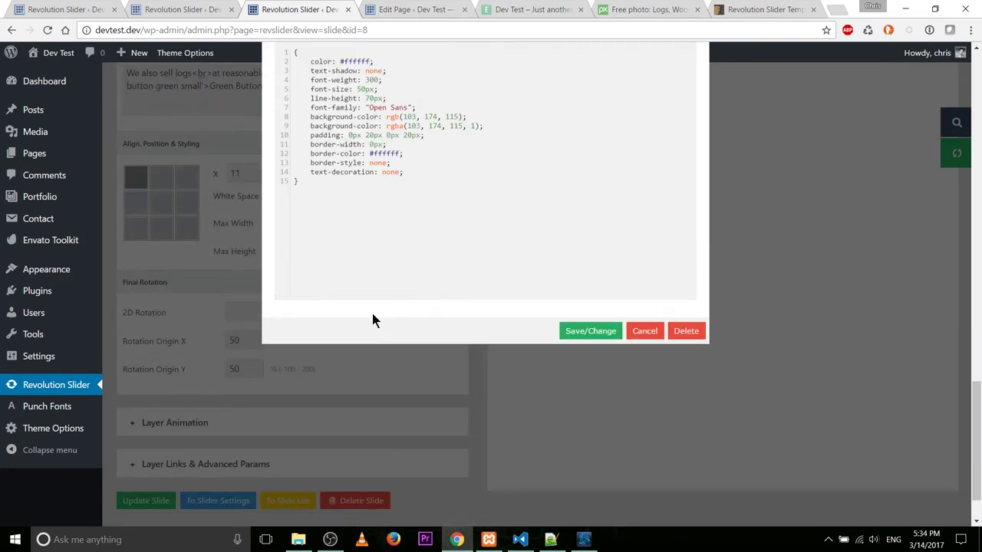
{"action": "scroll", "coordinate": [372, 321], "scroll_direction": "up", "scroll_amount": 1}
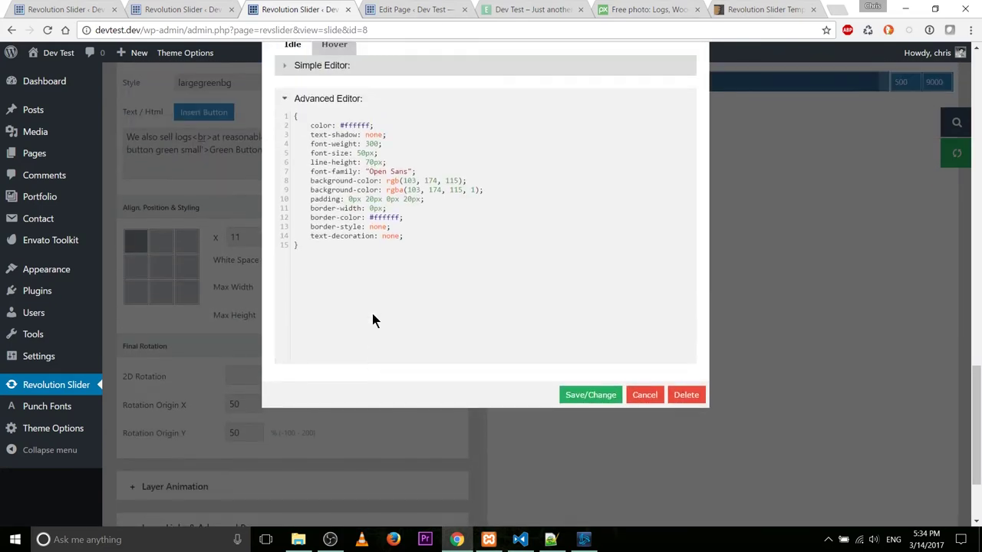
{"action": "left_click_drag", "start_coordinate": [442, 202], "coordinate": [310, 200]}
{"action": "left_click", "coordinate": [352, 203]}
{"action": "key", "text": "BackSpace"}
{"action": "type", "text": "4"}
Save the edited style as a new class named largegreenbg_slide2
{"action": "left_click", "coordinate": [580, 396]}
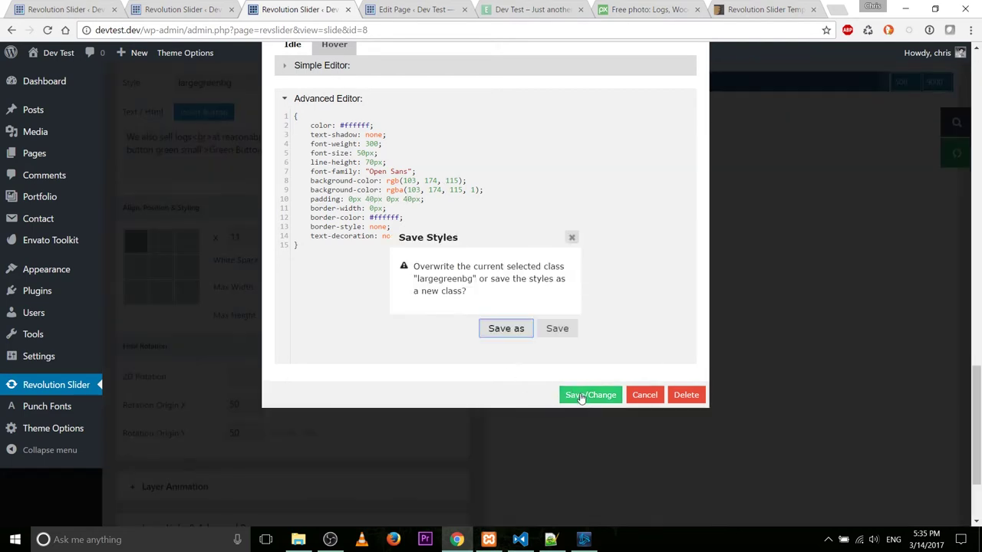
{"action": "left_click", "coordinate": [527, 329]}
{"action": "type", "text": "_slide2"}
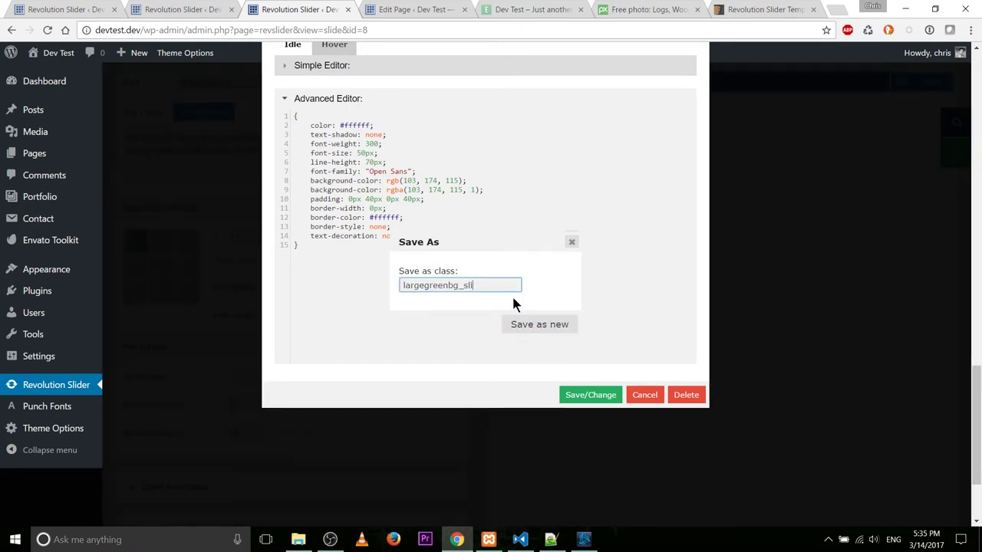
{"action": "left_click", "coordinate": [537, 323]}
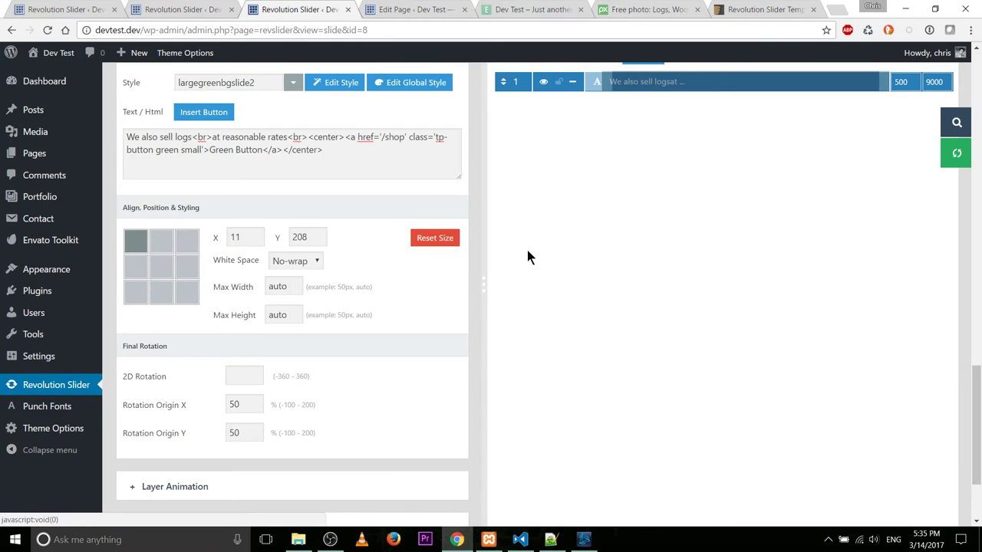
Reload the devtest.dev home page and show its logs slide to check the text layer's padding
{"action": "key", "text": "ctrl+5"}
{"action": "key", "text": "F5"}
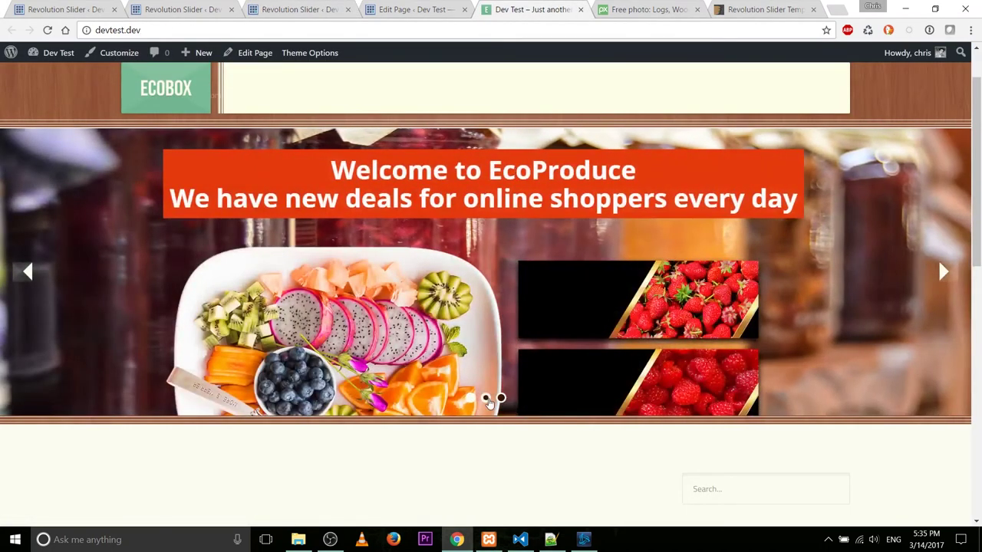
{"action": "left_click", "coordinate": [485, 397]}
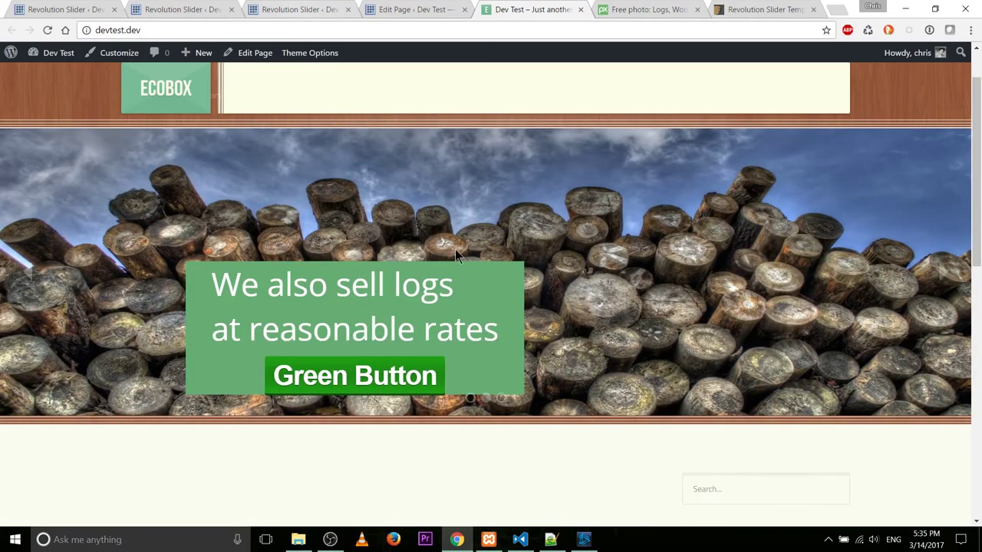
Inspect the logs slide's text layer in the browser's developer tools and widen the inspection pane
{"action": "right_click", "coordinate": [522, 215]}
{"action": "left_click", "coordinate": [557, 380]}
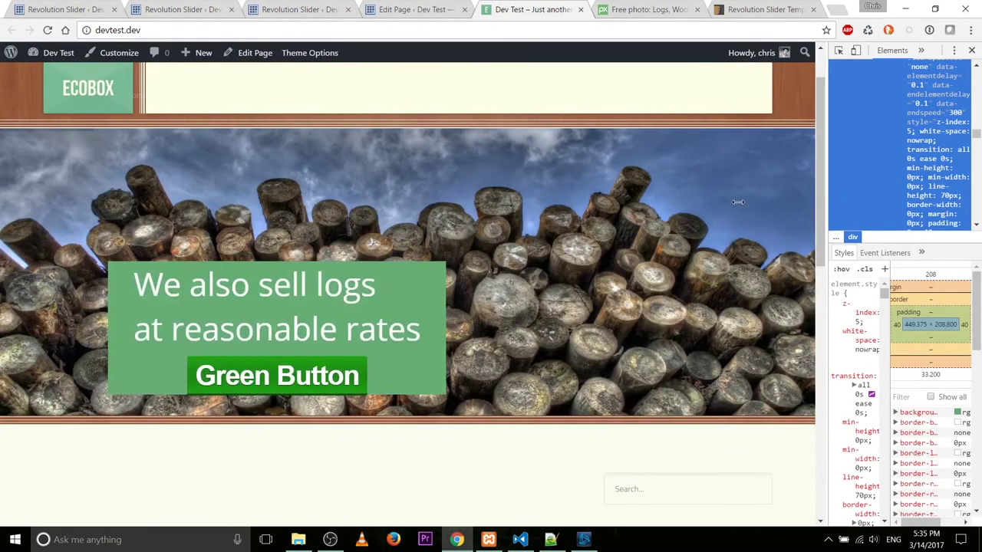
{"action": "left_click_drag", "start_coordinate": [828, 244], "coordinate": [707, 238]}
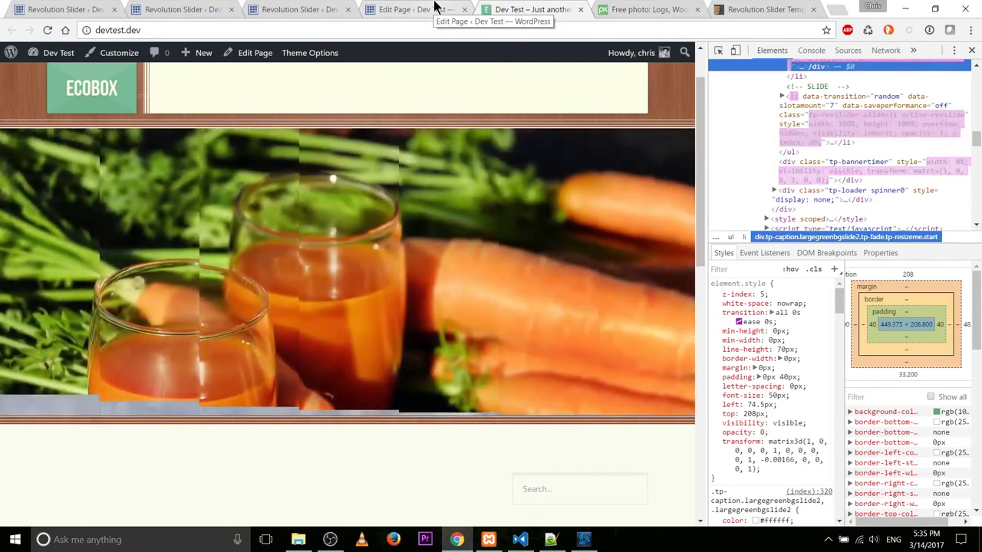
Return to the slide editor and set the top padding of the layer's largegreenbgslide2 style to 20px
{"action": "left_click", "coordinate": [434, 8]}
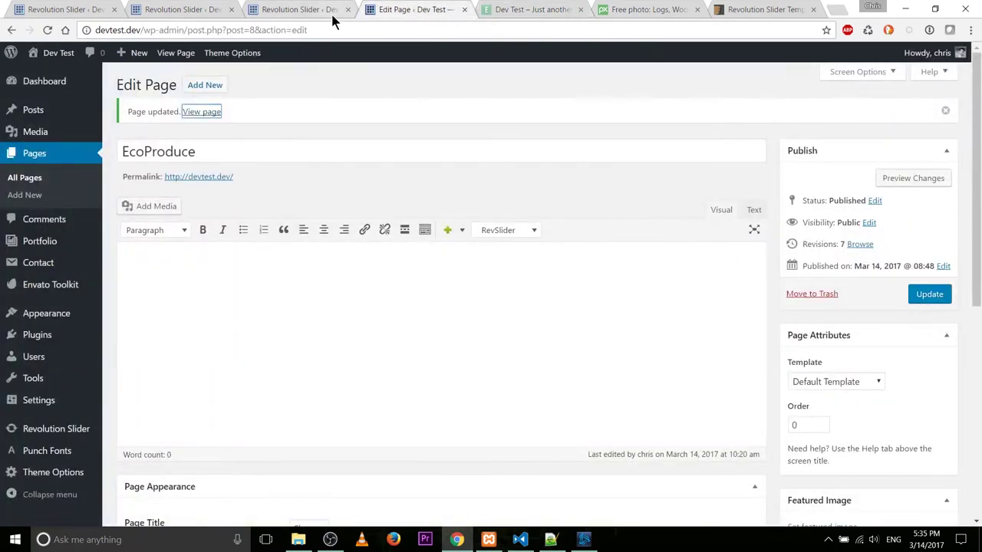
{"action": "left_click", "coordinate": [307, 11]}
{"action": "scroll", "coordinate": [358, 165], "scroll_direction": "up", "scroll_amount": 2}
{"action": "scroll", "coordinate": [358, 166], "scroll_direction": "up", "scroll_amount": 1}
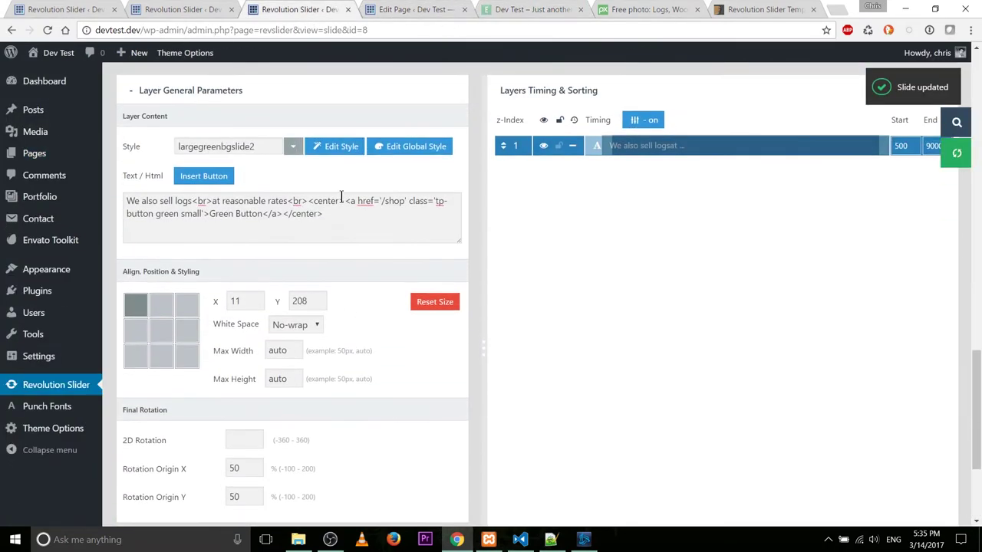
{"action": "left_click", "coordinate": [342, 152]}
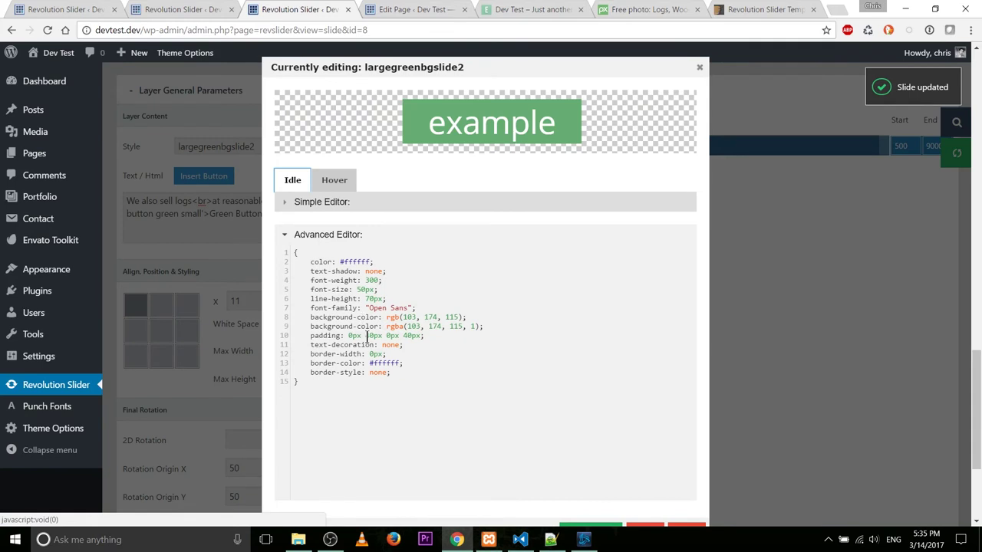
{"action": "left_click", "coordinate": [349, 335]}
{"action": "type", "text": "2"}
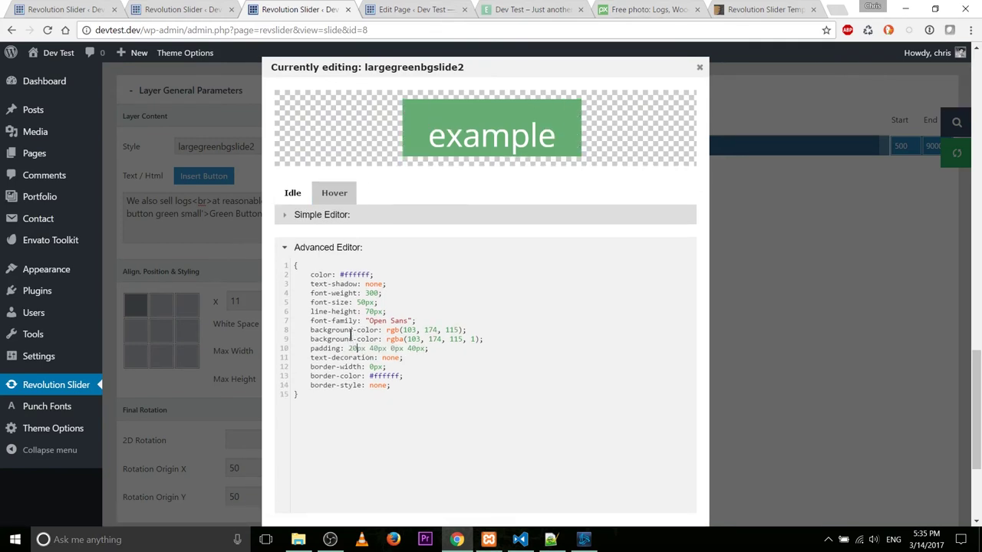
Set the style's right, bottom and left padding to 20px each
{"action": "left_click", "coordinate": [374, 349]}
{"action": "key", "text": "BackSpace"}
{"action": "type", "text": "2"}
{"action": "left_click", "coordinate": [393, 348]}
{"action": "type", "text": "2"}
{"action": "left_click", "coordinate": [415, 361]}
{"action": "key", "text": "BackSpace"}
{"action": "type", "text": "2"}
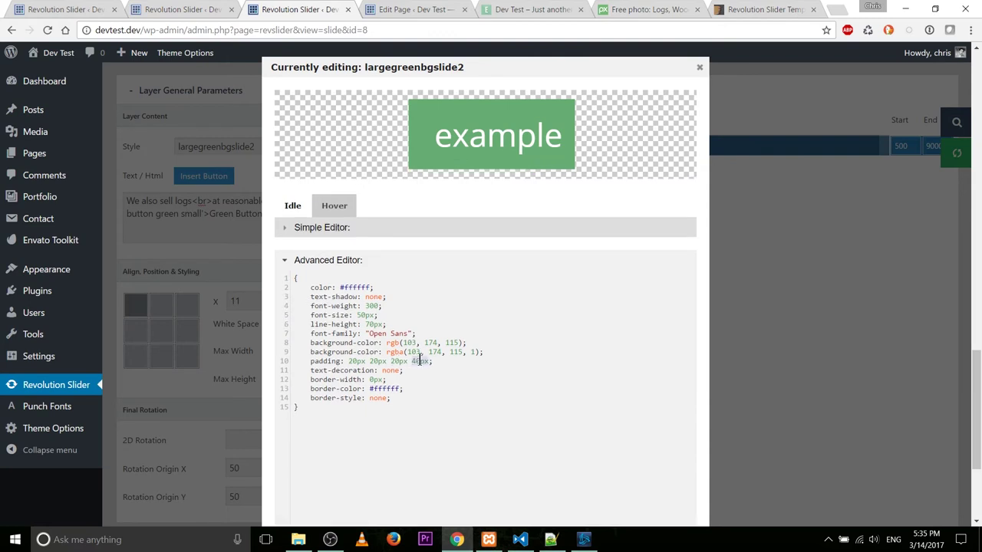
Save the style, overwriting the existing largegreenbgslide2 class
{"action": "scroll", "coordinate": [418, 295], "scroll_direction": "down", "scroll_amount": 1}
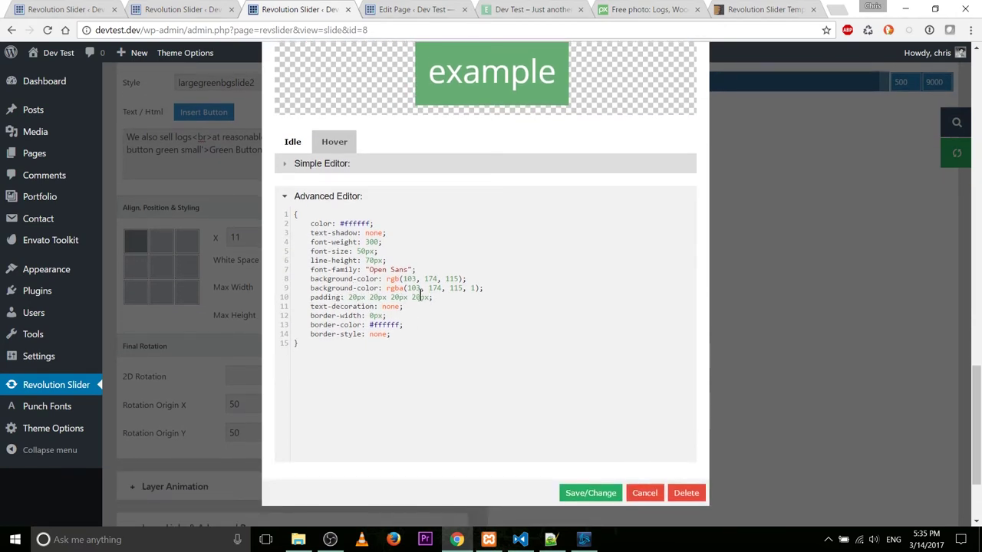
{"action": "left_click", "coordinate": [614, 492]}
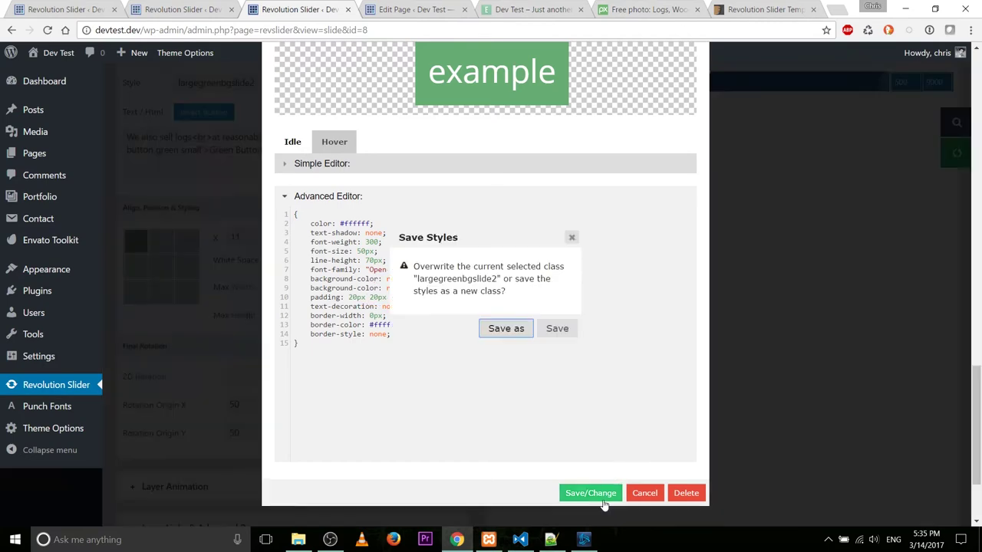
{"action": "left_click", "coordinate": [557, 328]}
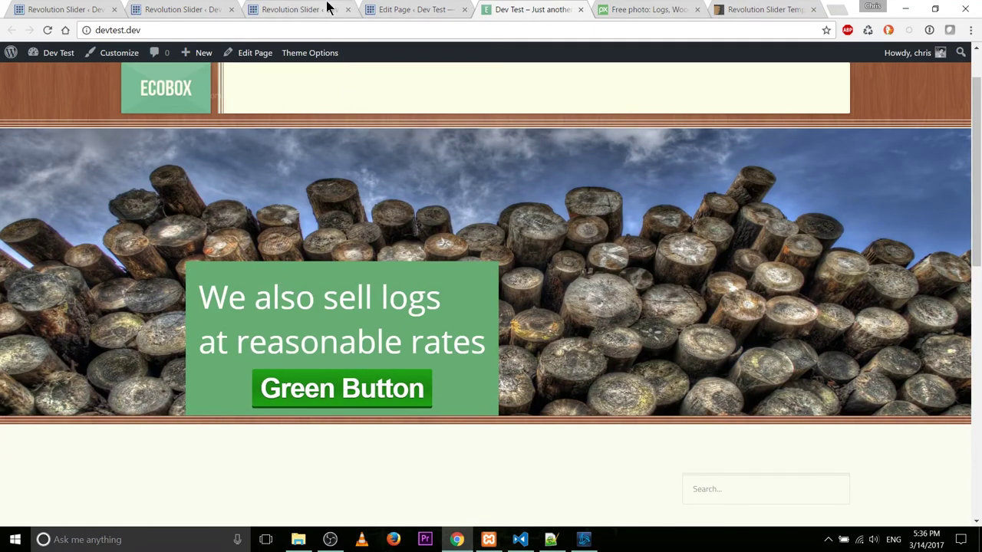
Compare the home page with the slide editor and move the green text layer up to about X 11, Y 167
{"action": "left_click", "coordinate": [301, 9]}
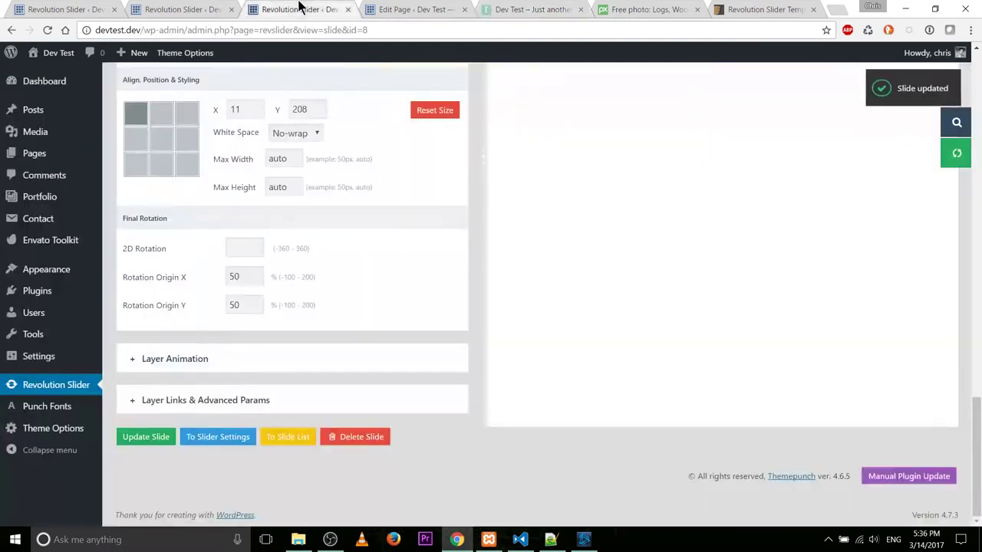
{"action": "left_click", "coordinate": [489, 9]}
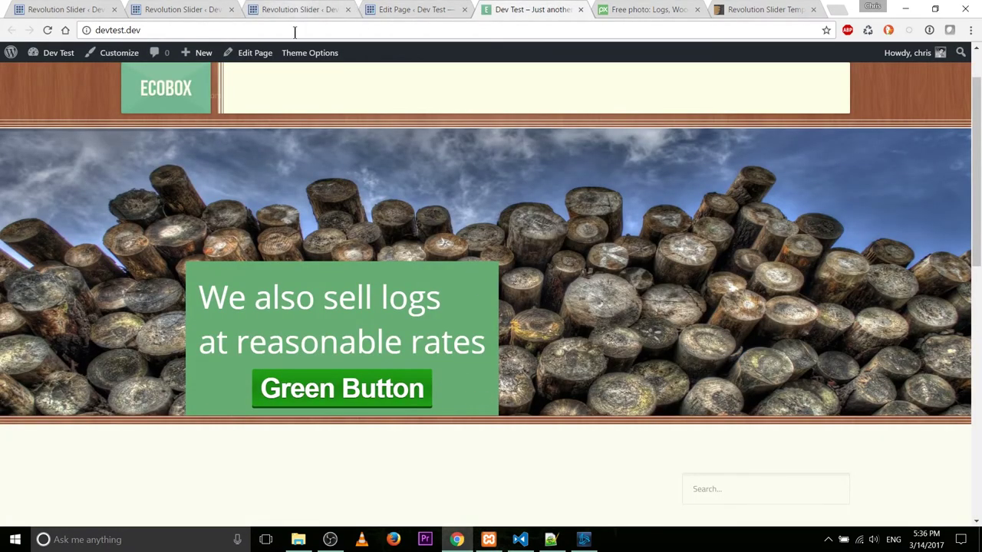
{"action": "left_click", "coordinate": [318, 9]}
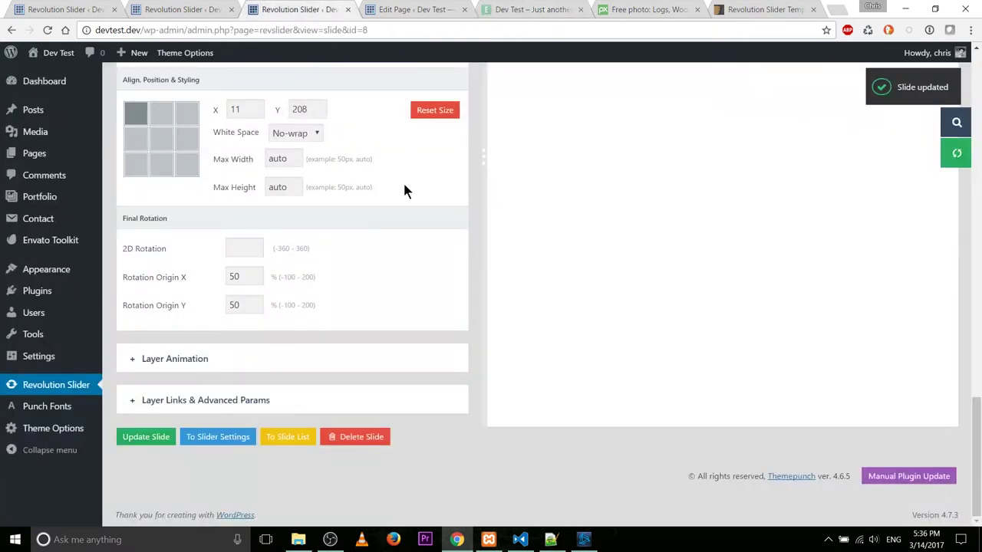
{"action": "scroll", "coordinate": [405, 191], "scroll_direction": "up", "scroll_amount": 8}
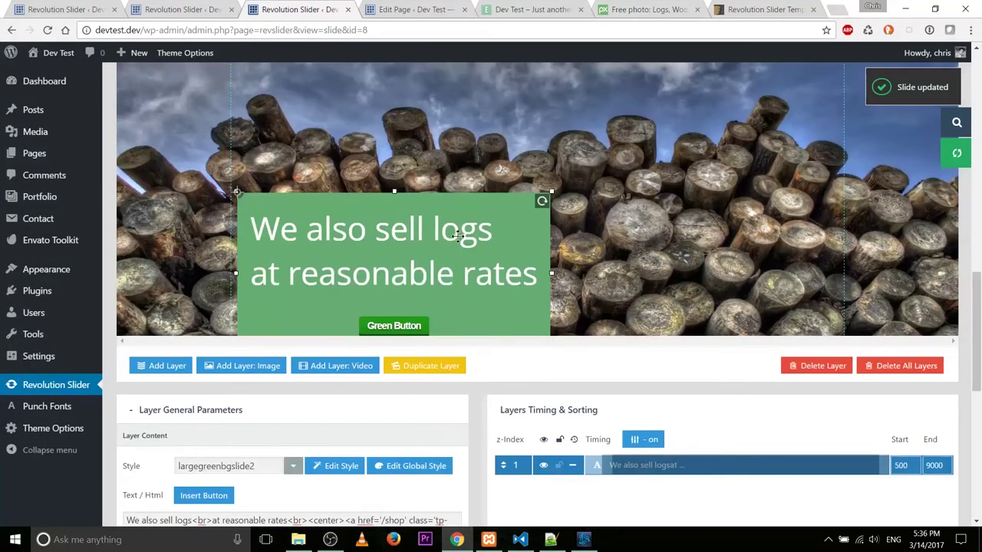
{"action": "left_click_drag", "start_coordinate": [458, 236], "coordinate": [458, 210]}
Change the button's label in the layer's HTML to "Shop Now" and update the slide
{"action": "scroll", "coordinate": [521, 350], "scroll_direction": "down", "scroll_amount": 2}
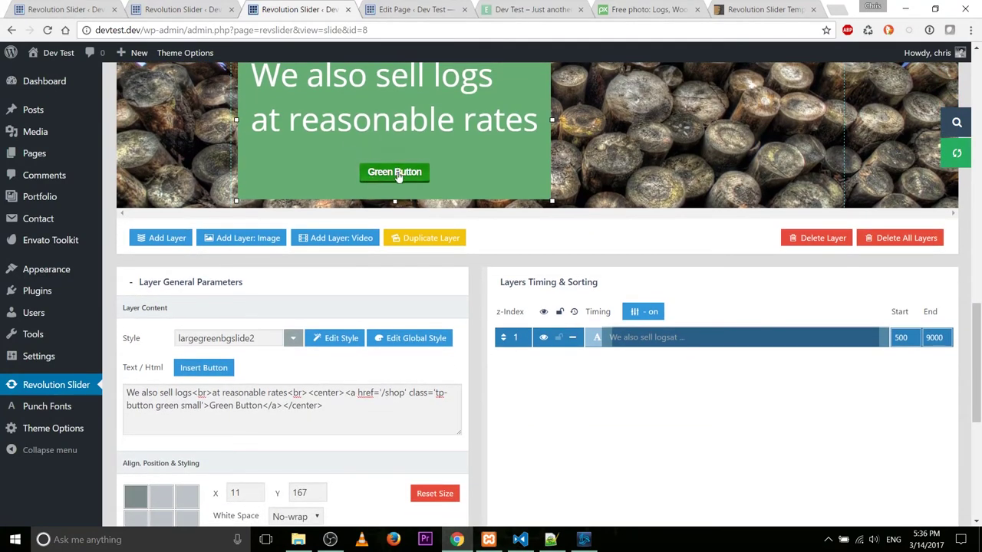
{"action": "left_click_drag", "start_coordinate": [210, 406], "coordinate": [262, 398]}
{"action": "type", "text": "Shop"}
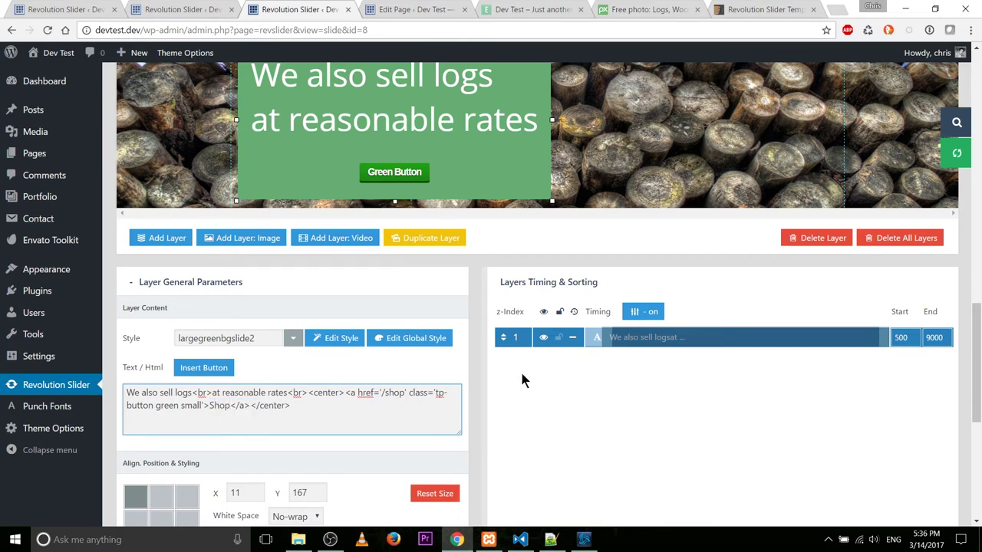
{"action": "type", "text": " Now"}
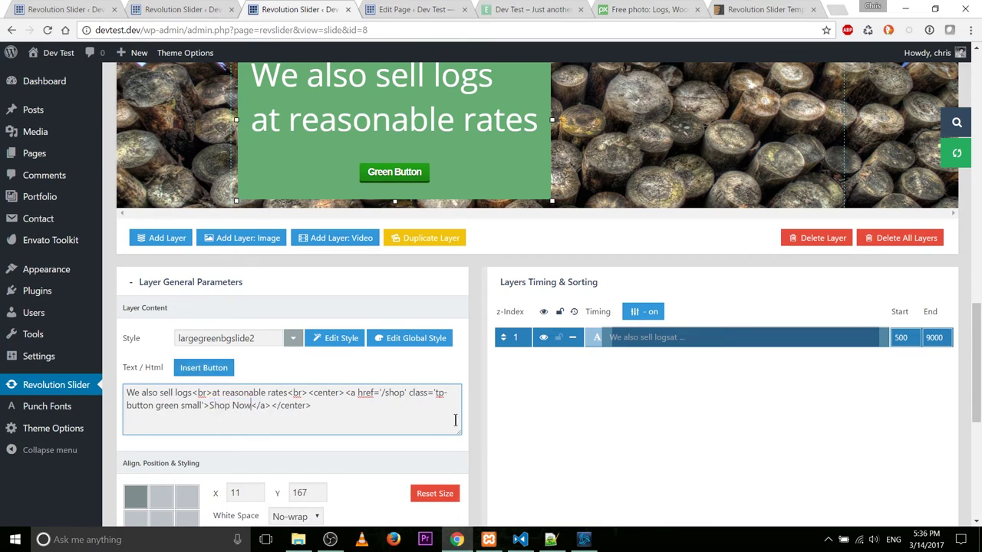
{"action": "scroll", "coordinate": [456, 420], "scroll_direction": "down", "scroll_amount": 5}
{"action": "left_click", "coordinate": [144, 436]}
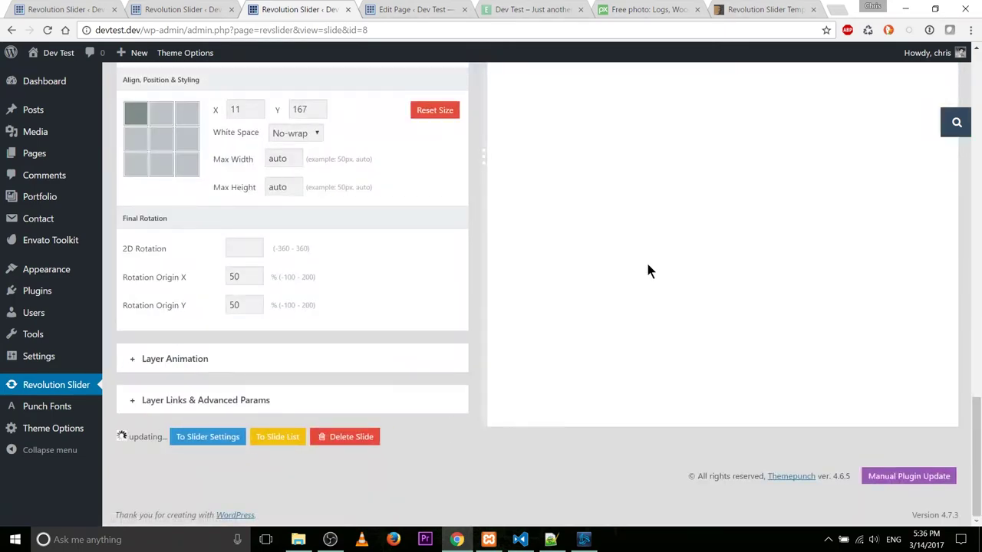
Reload the devtest.dev home page to check the logs slide's moved layer and relabelled button
{"action": "scroll", "coordinate": [645, 270], "scroll_direction": "up", "scroll_amount": 5}
{"action": "left_click", "coordinate": [522, 9]}
{"action": "key", "text": "F5"}
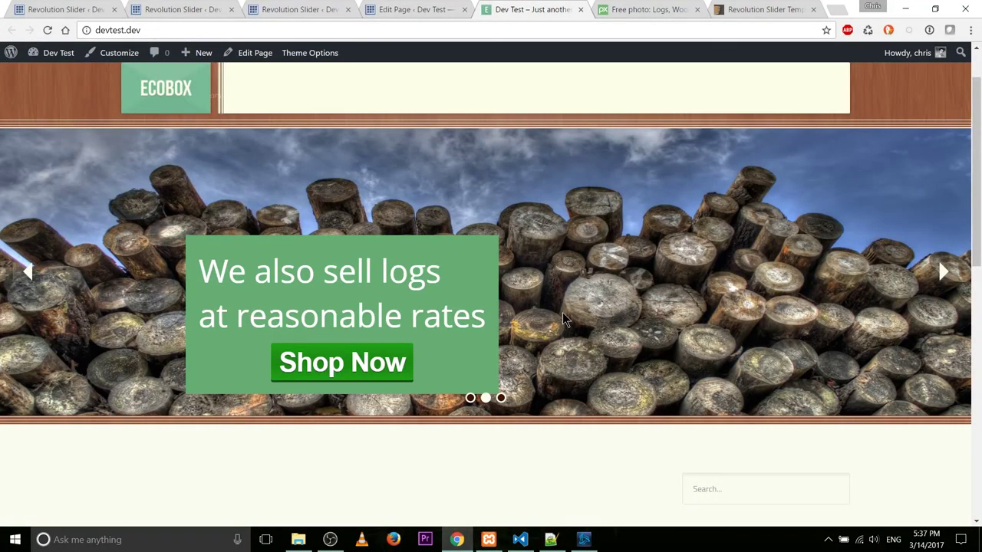
Open TutorialSlider's third slide in the slide editor and set its transition to Random Flat only
{"action": "left_click", "coordinate": [333, 9]}
{"action": "scroll", "coordinate": [528, 338], "scroll_direction": "up", "scroll_amount": 10}
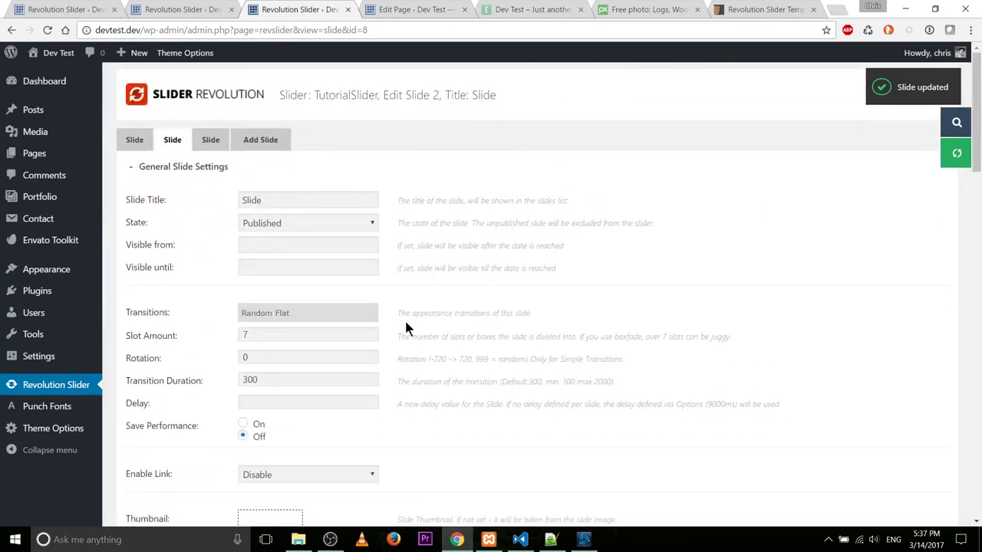
{"action": "left_click", "coordinate": [209, 140]}
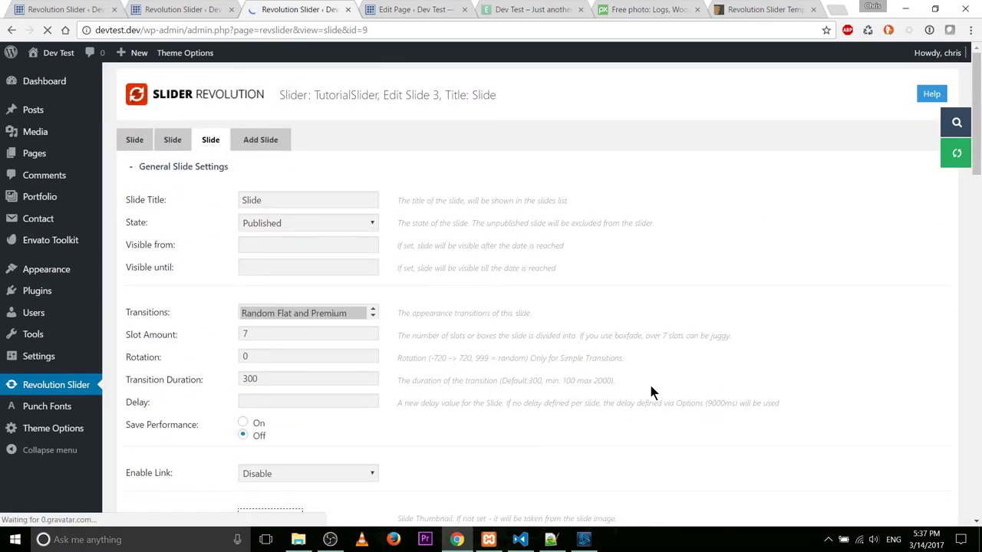
{"action": "scroll", "coordinate": [296, 208], "scroll_direction": "down", "scroll_amount": 2}
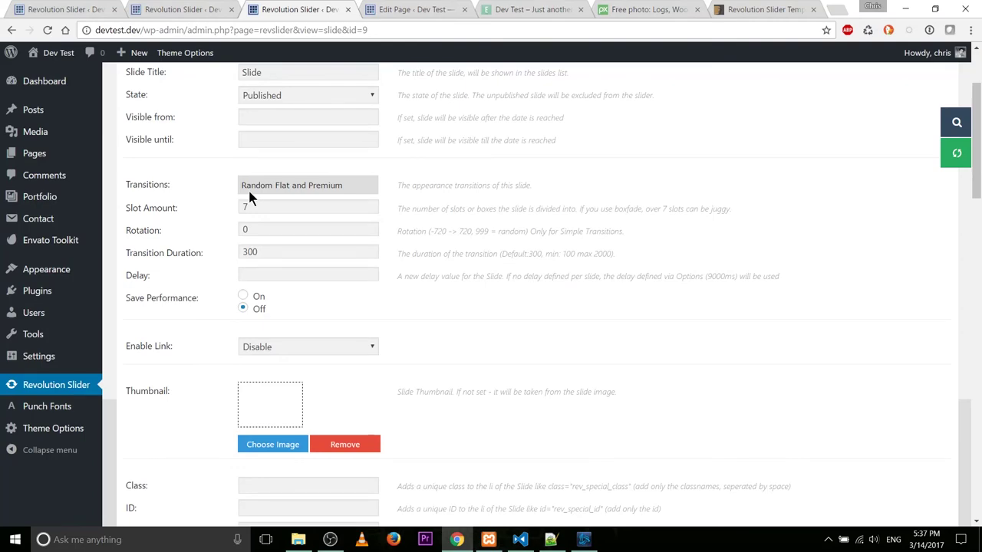
{"action": "left_click", "coordinate": [249, 194]}
{"action": "left_click", "coordinate": [247, 247]}
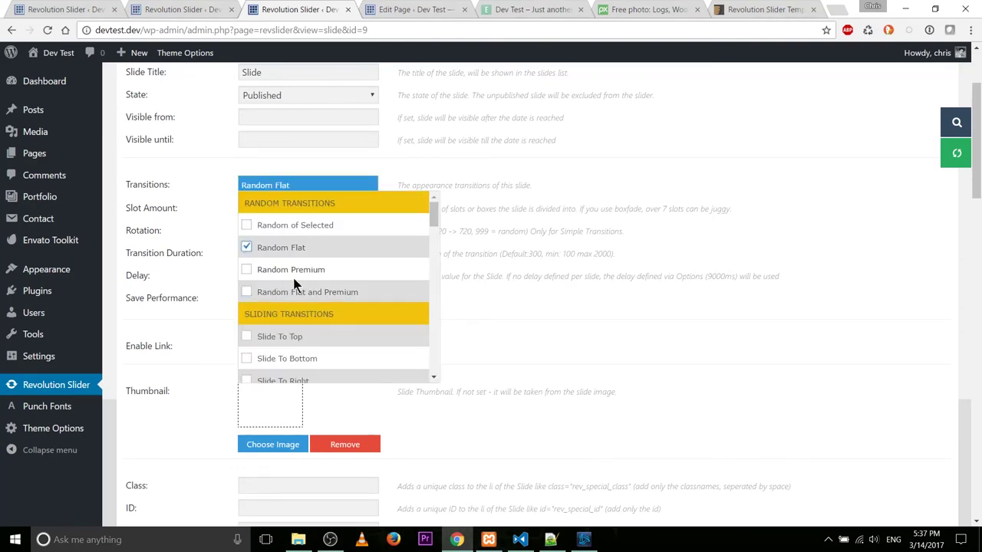
{"action": "left_click", "coordinate": [595, 353]}
Set the third slide's Background Fit to (%, %) and view the carrot juice image in the preview
{"action": "scroll", "coordinate": [773, 398], "scroll_direction": "down", "scroll_amount": 4}
{"action": "scroll", "coordinate": [769, 394], "scroll_direction": "down", "scroll_amount": 3}
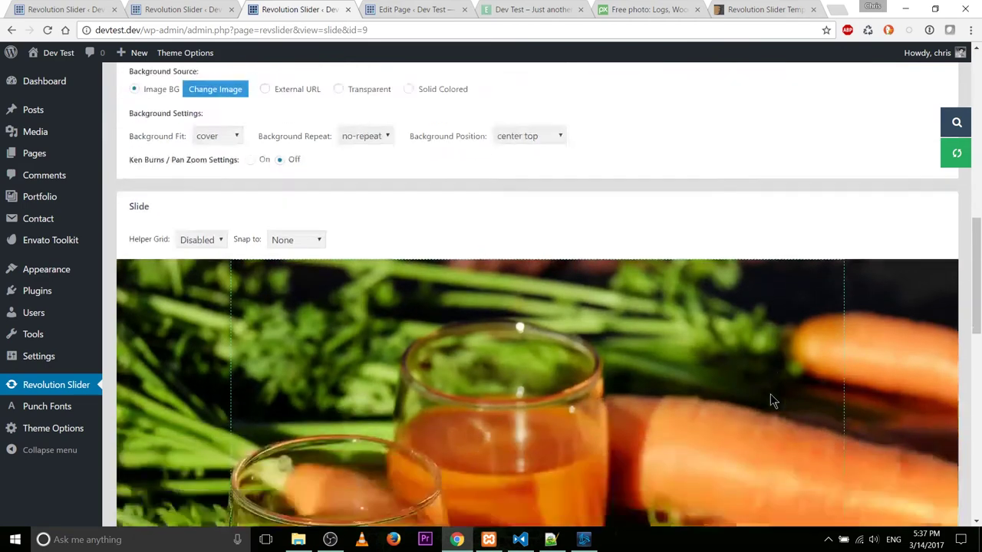
{"action": "scroll", "coordinate": [770, 393], "scroll_direction": "up", "scroll_amount": 2}
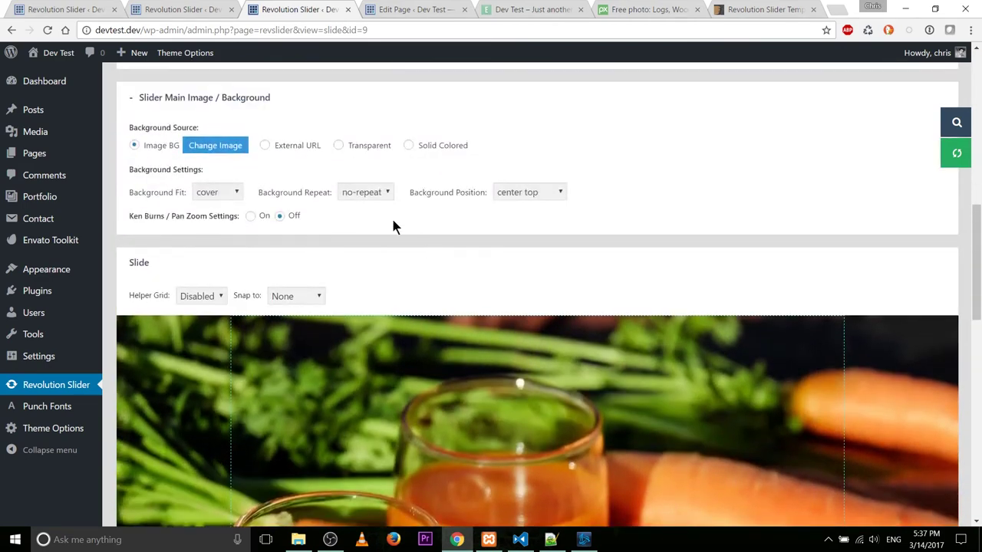
{"action": "left_click", "coordinate": [212, 192]}
{"action": "left_click", "coordinate": [210, 233]}
{"action": "scroll", "coordinate": [409, 244], "scroll_direction": "down", "scroll_amount": 2}
{"action": "scroll", "coordinate": [409, 243], "scroll_direction": "up", "scroll_amount": 1}
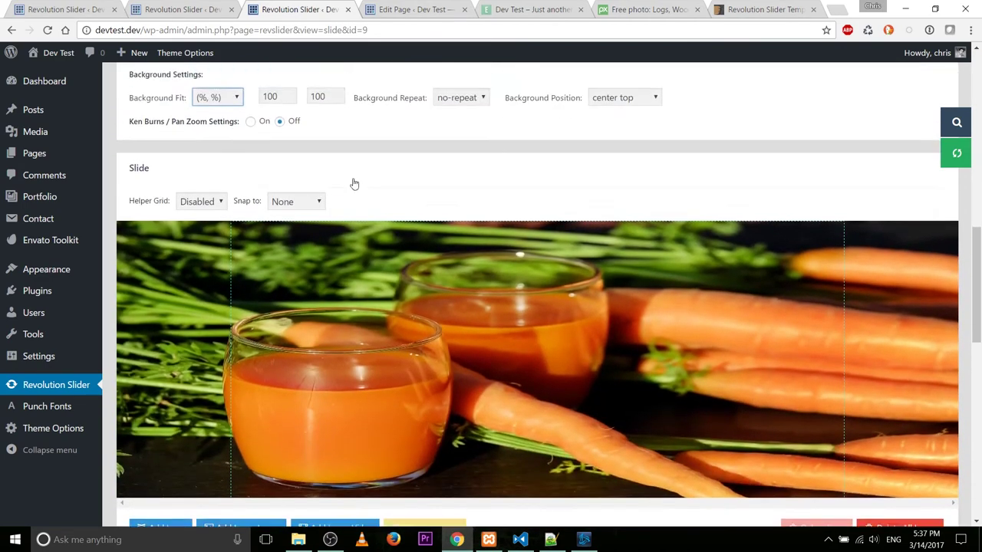
Set the second Background Fit percentage of the carrot juice slide to 165
{"action": "left_click_drag", "start_coordinate": [328, 127], "coordinate": [298, 133]}
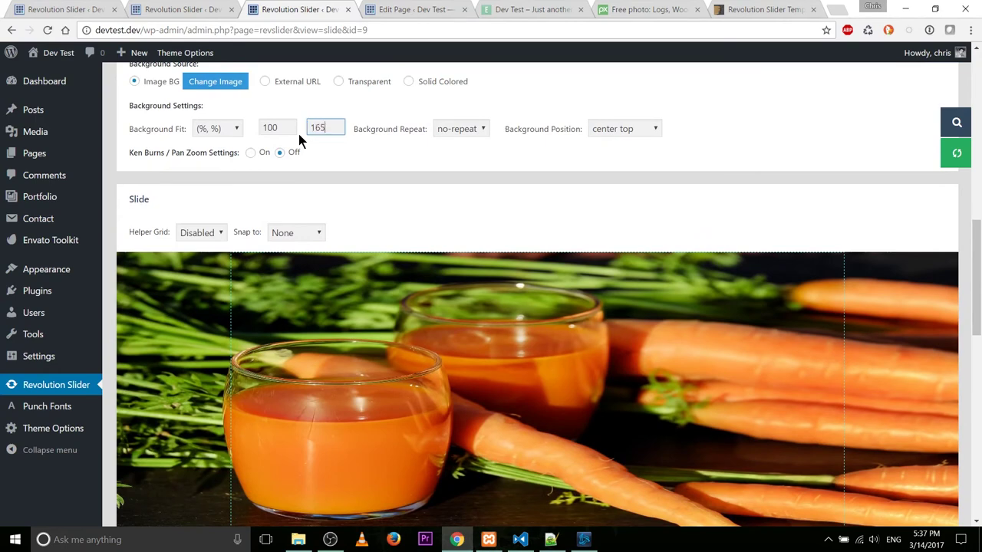
{"action": "type", "text": "165"}
{"action": "key", "text": "Tab"}
{"action": "scroll", "coordinate": [396, 213], "scroll_direction": "down", "scroll_amount": 1}
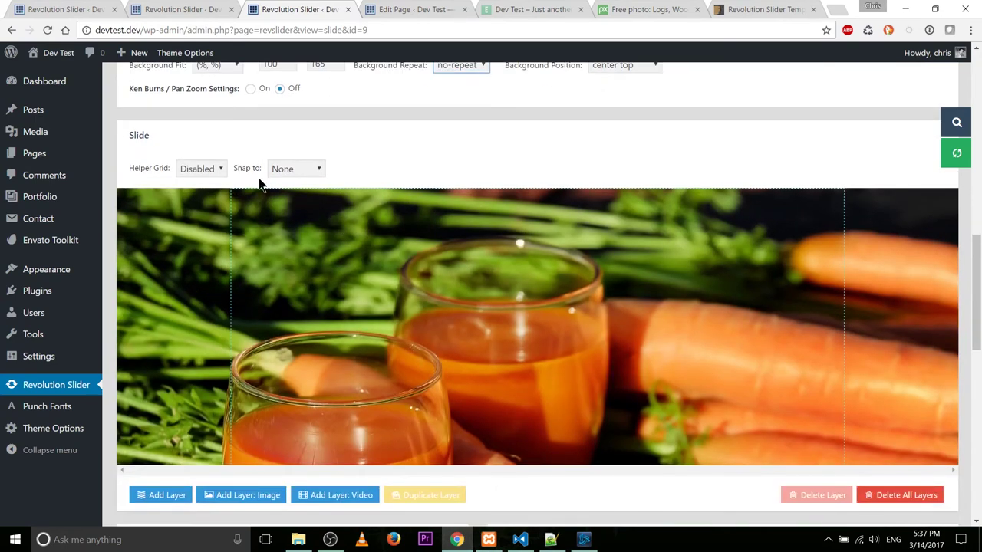
{"action": "scroll", "coordinate": [343, 134], "scroll_direction": "up", "scroll_amount": 2}
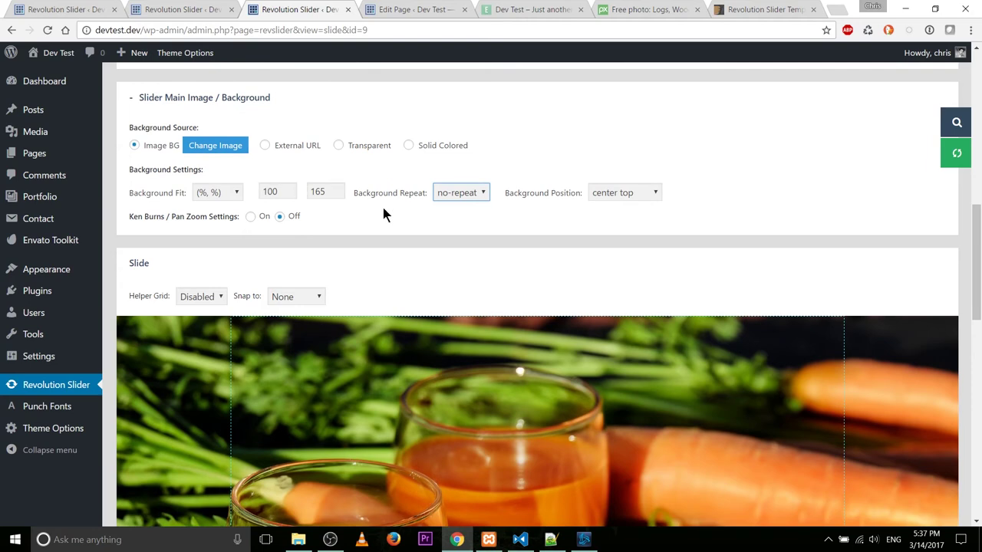
{"action": "scroll", "coordinate": [382, 208], "scroll_direction": "down", "scroll_amount": 2}
{"action": "scroll", "coordinate": [460, 176], "scroll_direction": "up", "scroll_amount": 1}
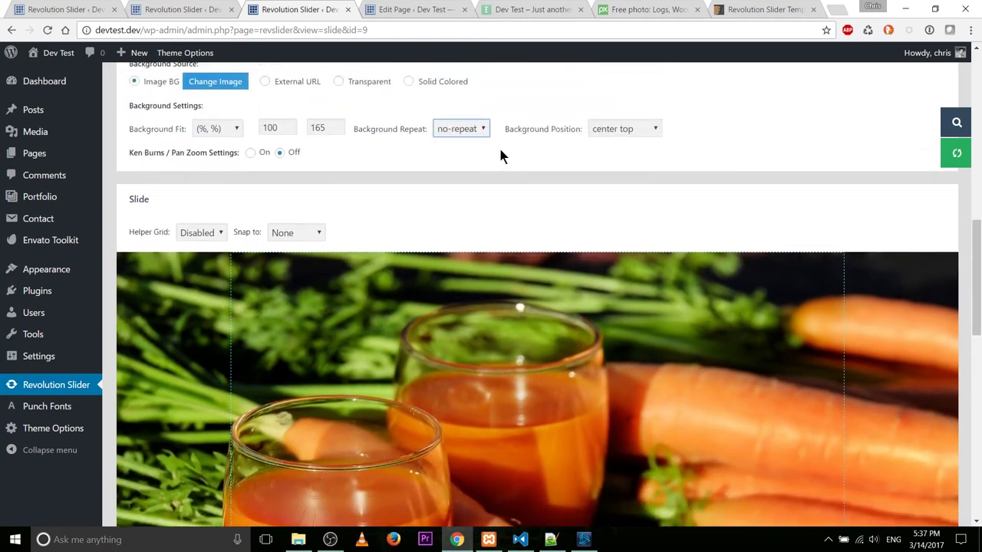
Set the slide's Background Position to center center and check the juice glasses in the preview
{"action": "left_click", "coordinate": [611, 130]}
{"action": "left_click", "coordinate": [631, 172]}
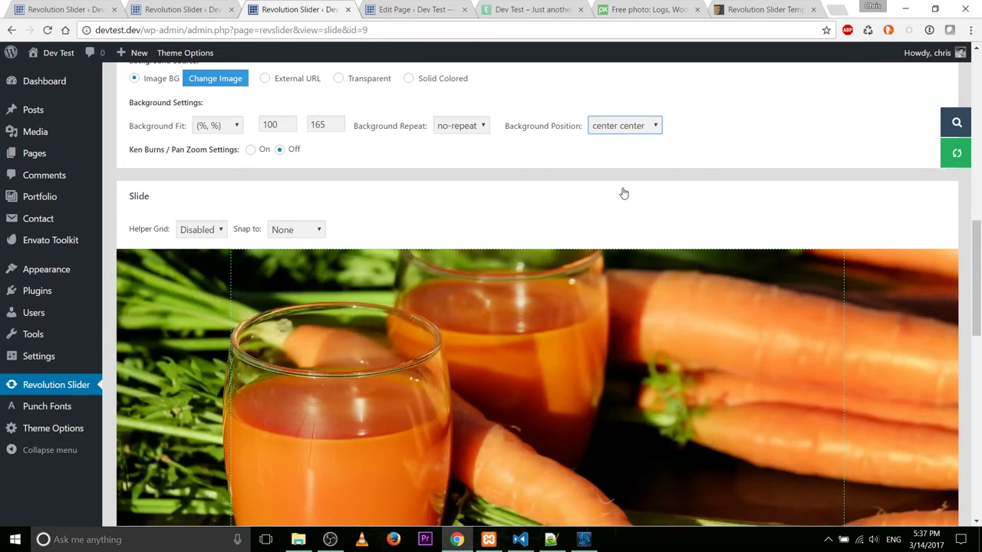
{"action": "scroll", "coordinate": [621, 190], "scroll_direction": "down", "scroll_amount": 3}
{"action": "scroll", "coordinate": [622, 195], "scroll_direction": "up", "scroll_amount": 3}
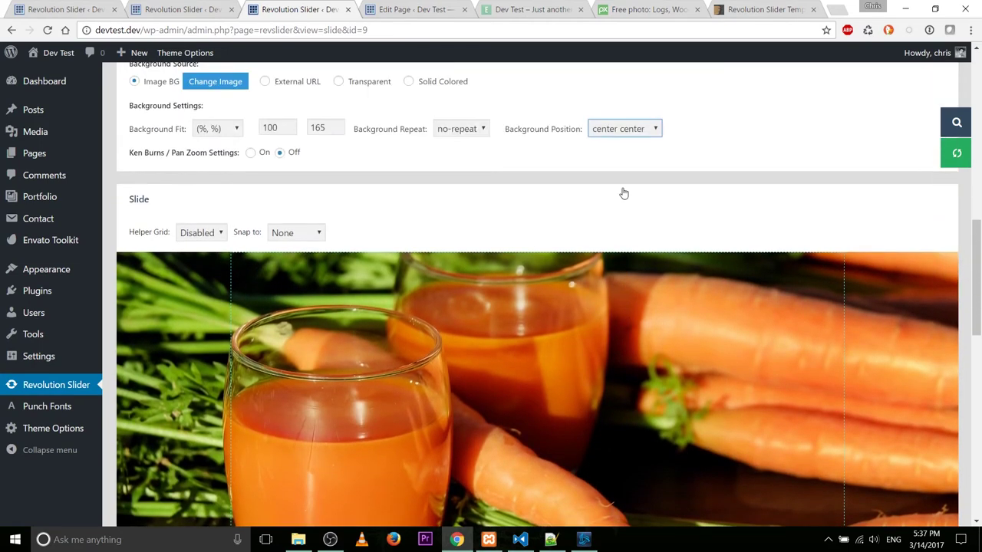
{"action": "left_click", "coordinate": [624, 193]}
{"action": "scroll", "coordinate": [470, 204], "scroll_direction": "down", "scroll_amount": 2}
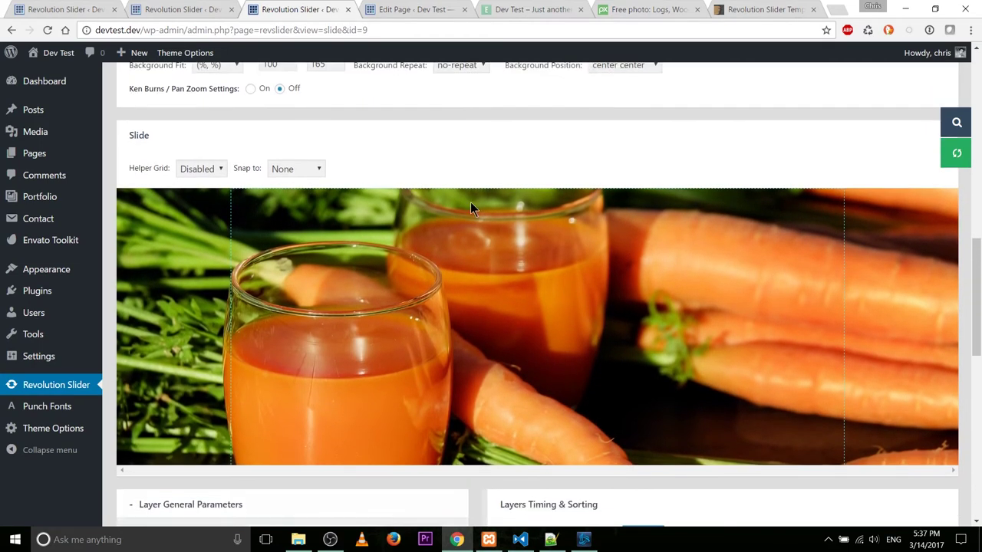
{"action": "scroll", "coordinate": [384, 136], "scroll_direction": "down", "scroll_amount": 4}
{"action": "scroll", "coordinate": [383, 136], "scroll_direction": "up", "scroll_amount": 6}
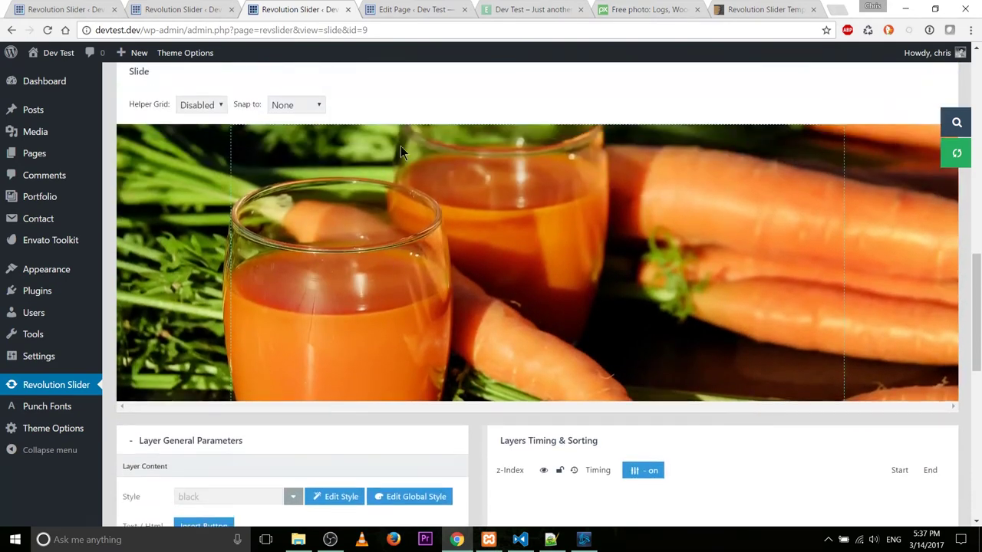
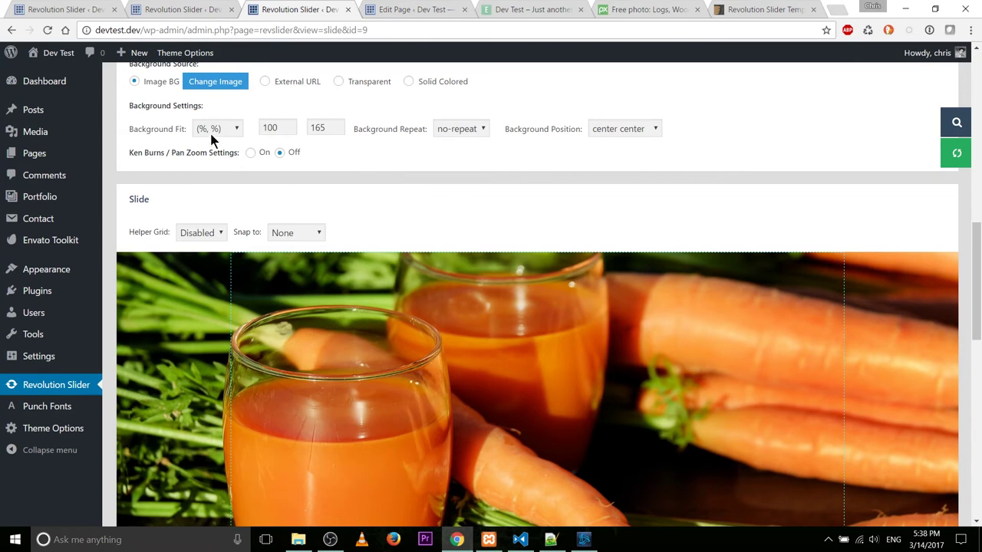
Review the third slide's background settings, its preview and the empty layer parameters
{"action": "scroll", "coordinate": [622, 197], "scroll_direction": "down", "scroll_amount": 1}
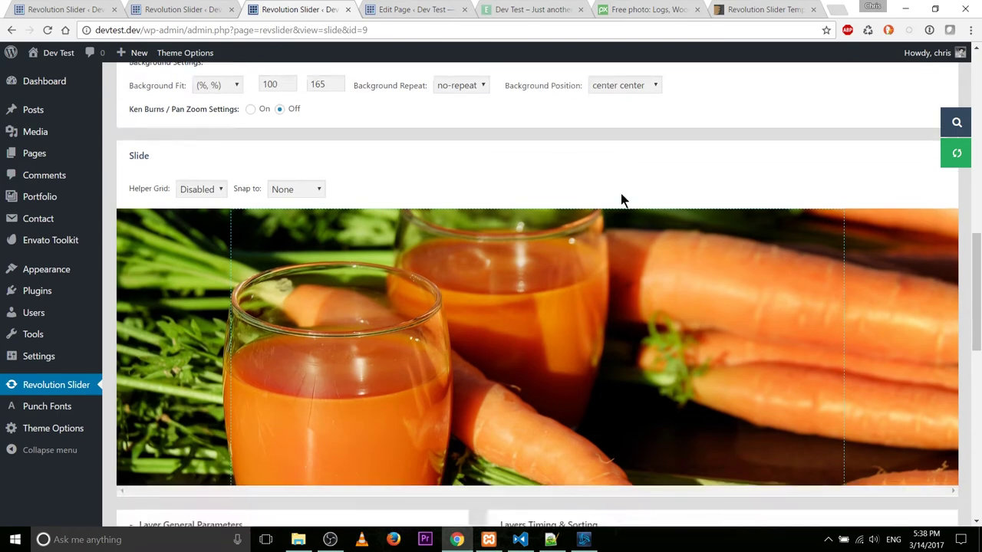
{"action": "scroll", "coordinate": [264, 105], "scroll_direction": "up", "scroll_amount": 1}
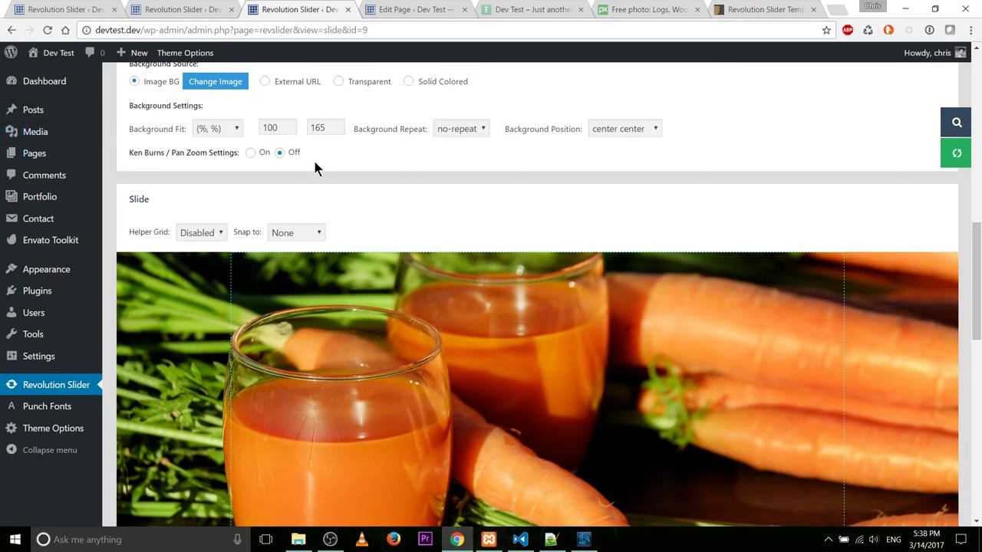
{"action": "scroll", "coordinate": [322, 167], "scroll_direction": "down", "scroll_amount": 2}
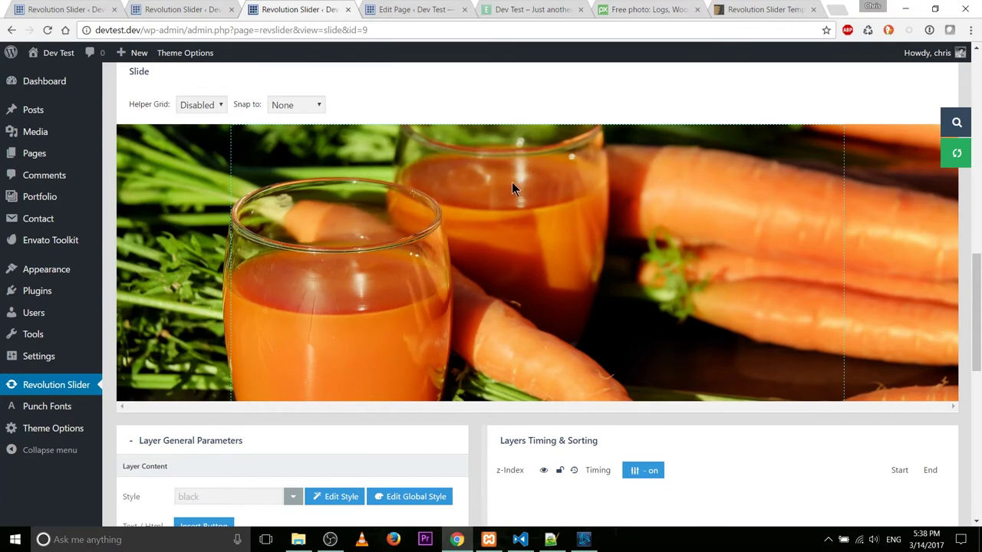
{"action": "scroll", "coordinate": [513, 184], "scroll_direction": "down", "scroll_amount": 3}
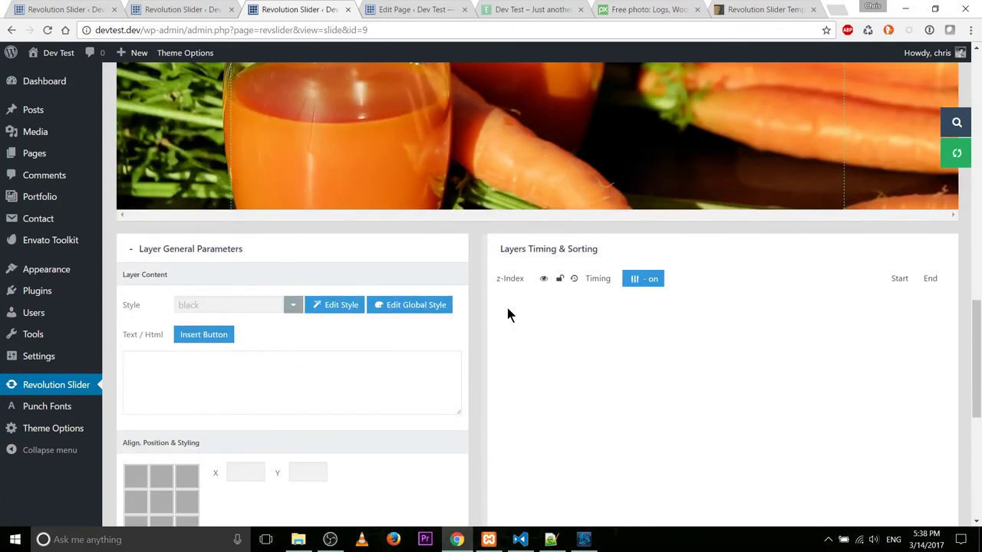
{"action": "scroll", "coordinate": [376, 335], "scroll_direction": "down", "scroll_amount": 1}
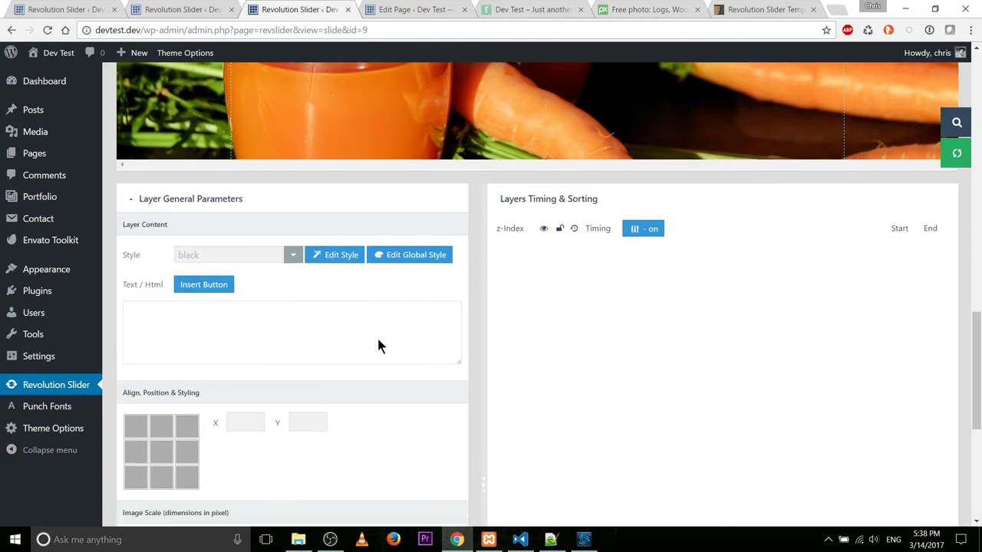
{"action": "scroll", "coordinate": [576, 278], "scroll_direction": "up", "scroll_amount": 4}
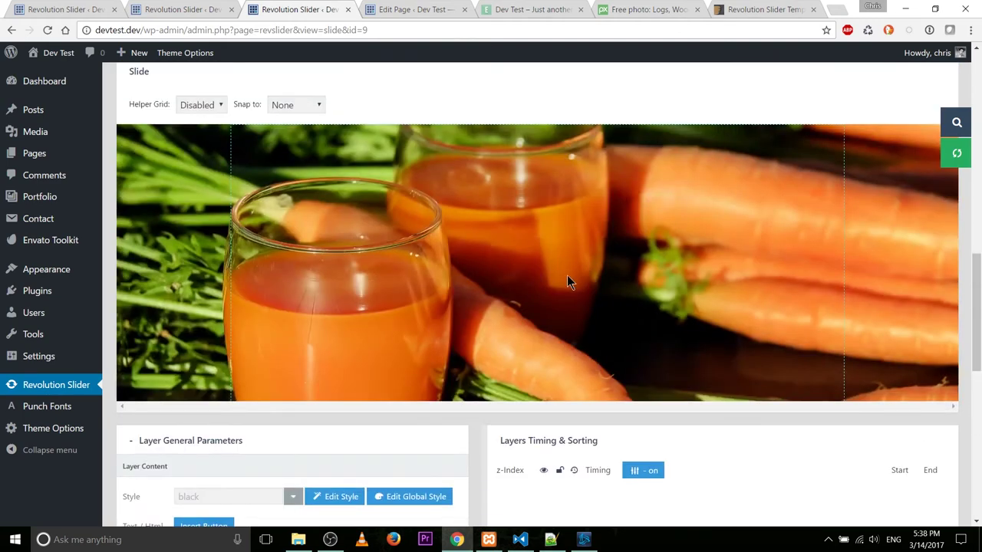
{"action": "scroll", "coordinate": [537, 238], "scroll_direction": "up", "scroll_amount": 1}
{"action": "scroll", "coordinate": [491, 194], "scroll_direction": "down", "scroll_amount": 1}
Add an image layer to the slide using handsome-1964737_1280.png from the media library
{"action": "scroll", "coordinate": [491, 189], "scroll_direction": "down", "scroll_amount": 2}
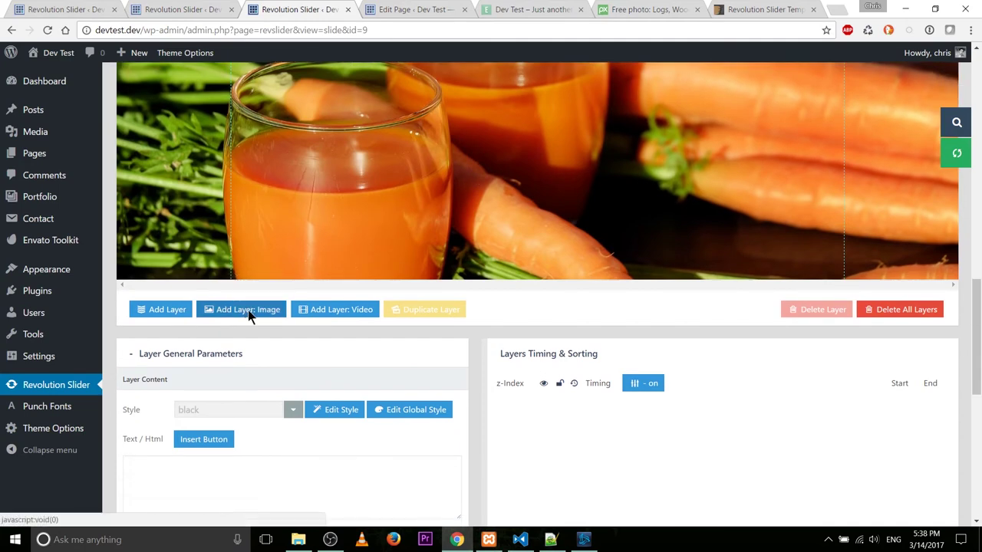
{"action": "left_click", "coordinate": [247, 311]}
{"action": "left_click", "coordinate": [638, 201]}
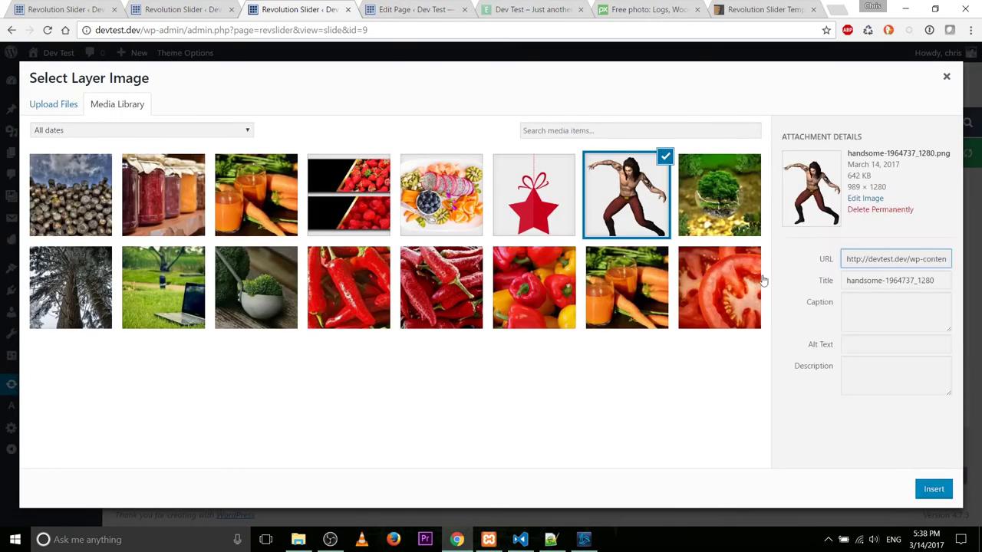
{"action": "left_click", "coordinate": [933, 489]}
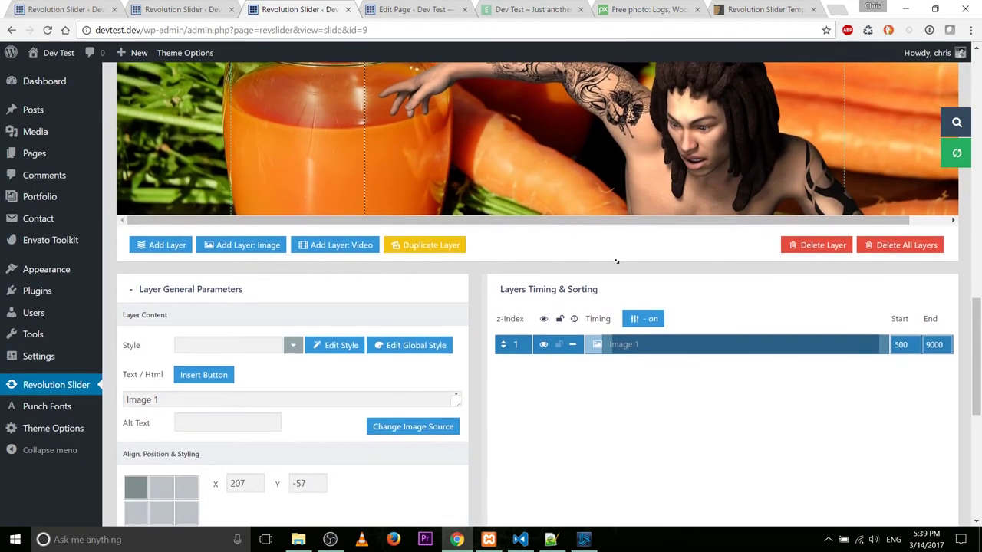
Move the man's image layer to about X 325, Y -159 so his hand reaches beside the front glass
{"action": "scroll", "coordinate": [642, 273], "scroll_direction": "down", "scroll_amount": 2}
{"action": "scroll", "coordinate": [685, 243], "scroll_direction": "up", "scroll_amount": 5}
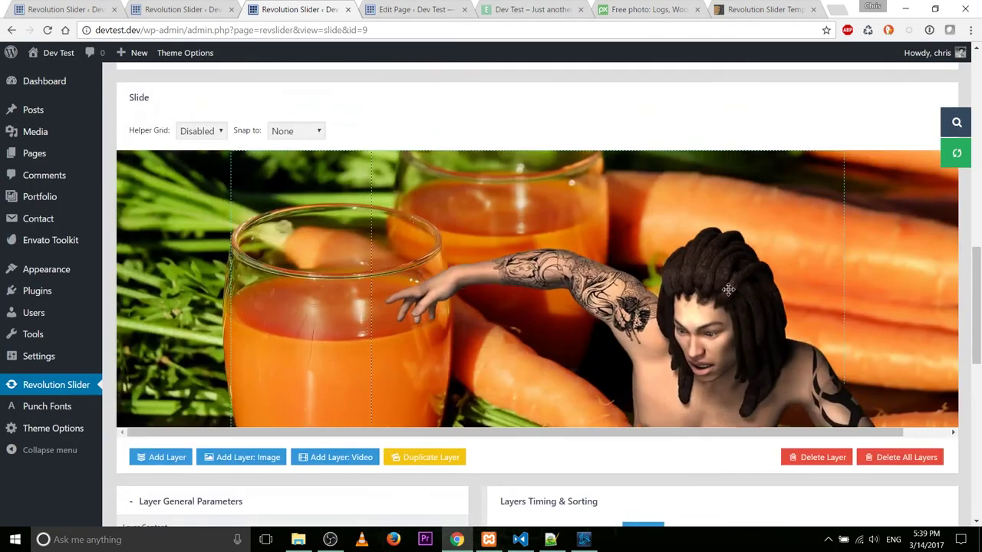
{"action": "mouse_move", "coordinate": [728, 289]}
{"action": "left_mouse_down"}
{"action": "mouse_move", "coordinate": [775, 249]}
{"action": "mouse_move", "coordinate": [747, 207]}
{"action": "mouse_move", "coordinate": [722, 280]}
{"action": "left_mouse_up"}
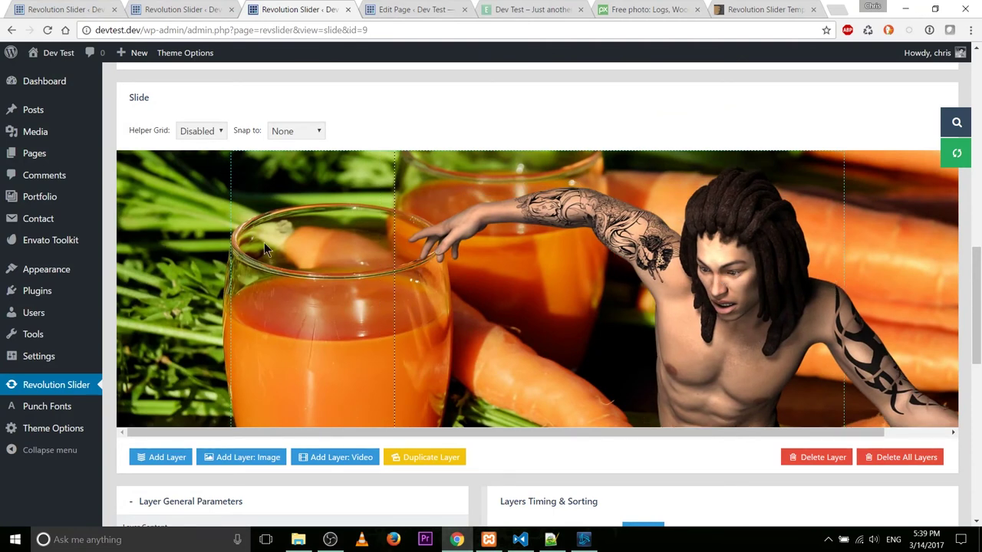
{"action": "left_click_drag", "start_coordinate": [694, 261], "coordinate": [701, 263]}
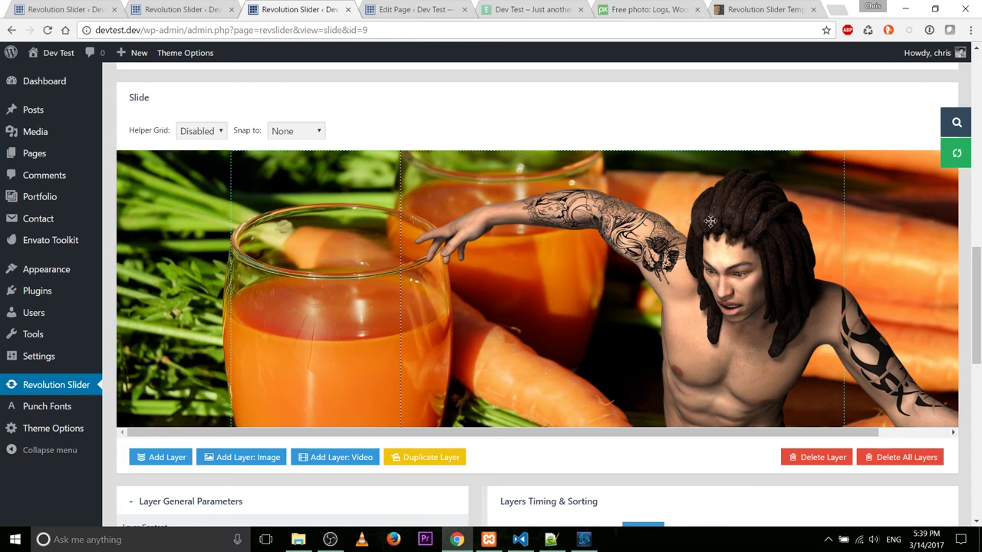
{"action": "key", "text": "Right"}
{"action": "key", "text": "Right"}
{"action": "key", "text": "Right"}
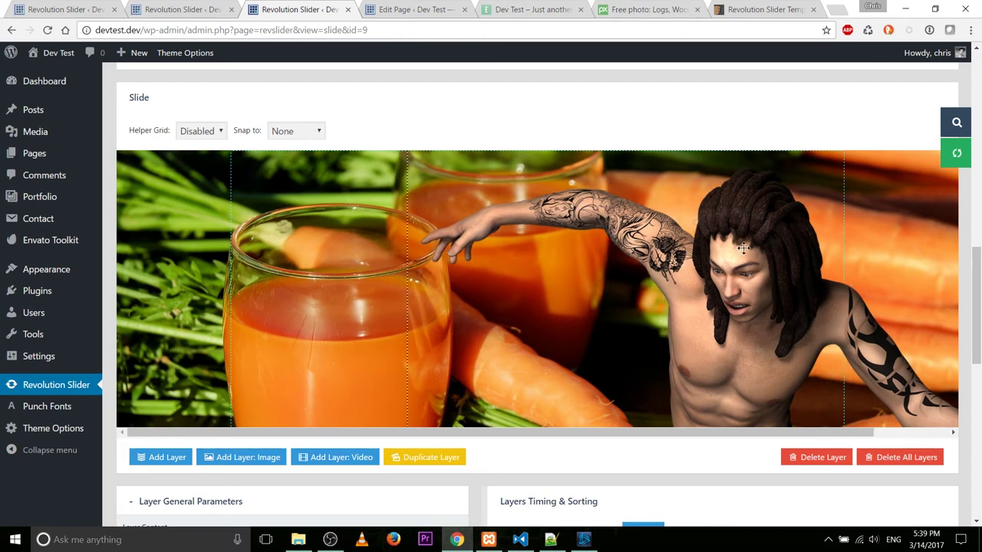
{"action": "key", "text": "Right"}
{"action": "key", "text": "Right"}
Add a text layer, enter "Wooo! Unbelivable!" as its text, and move it down onto the front juice glass
{"action": "scroll", "coordinate": [724, 381], "scroll_direction": "down", "scroll_amount": 4}
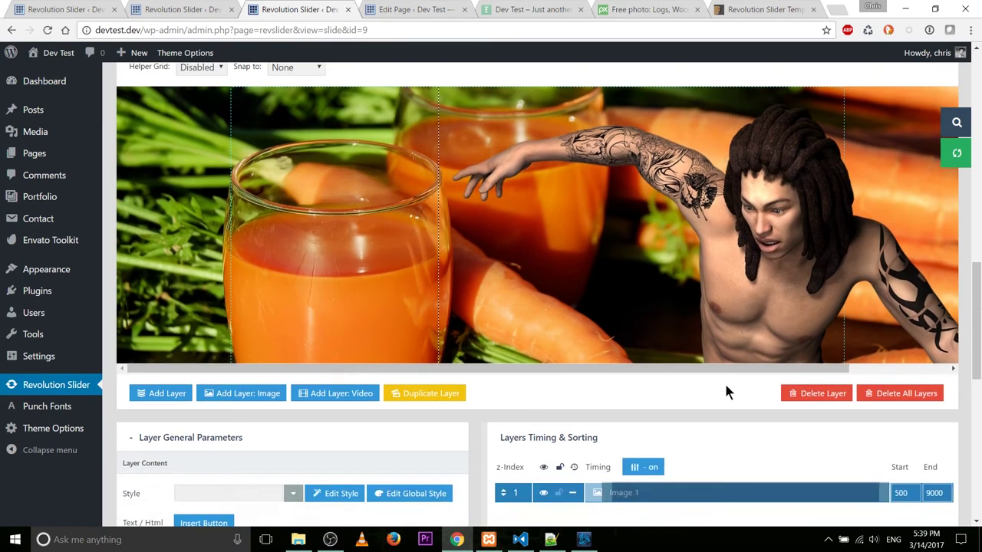
{"action": "scroll", "coordinate": [677, 444], "scroll_direction": "up", "scroll_amount": 1}
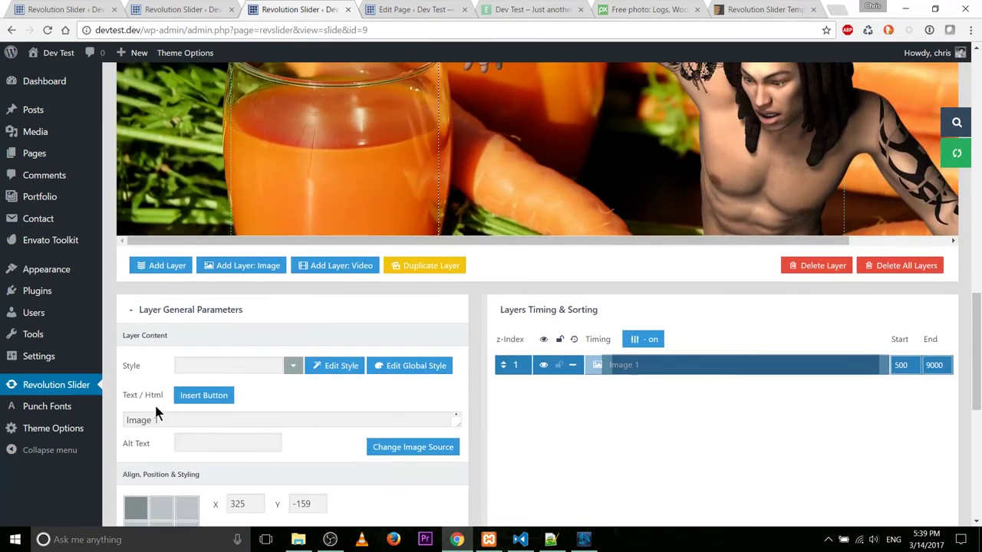
{"action": "left_click", "coordinate": [177, 267]}
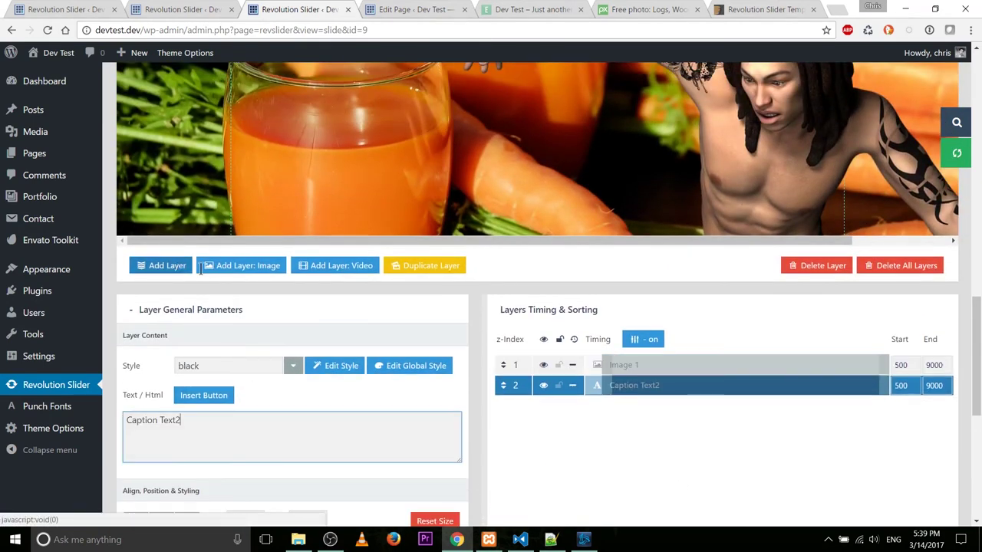
{"action": "triple_click", "coordinate": [313, 430]}
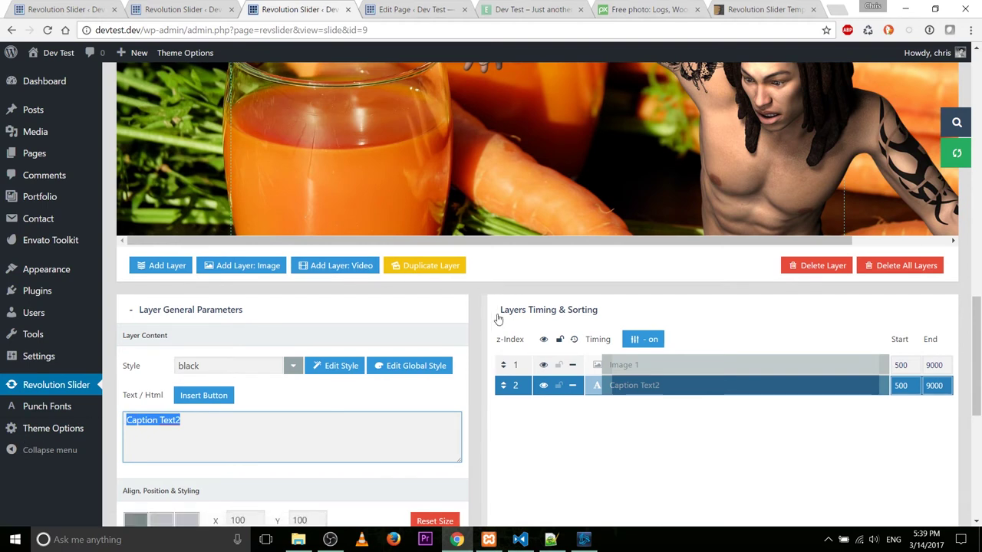
{"action": "type", "text": "Wooo! "}
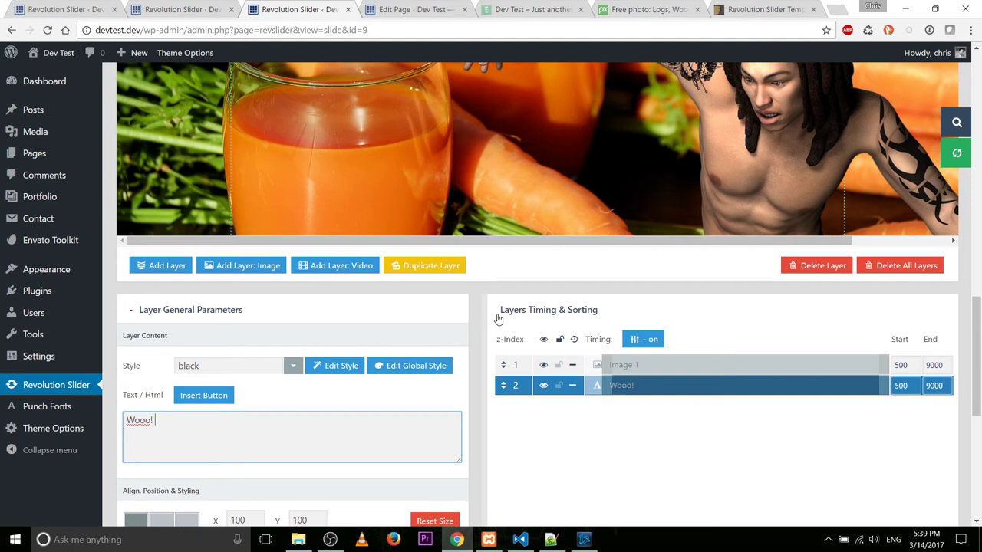
{"action": "type", "text": "Unbelivable "}
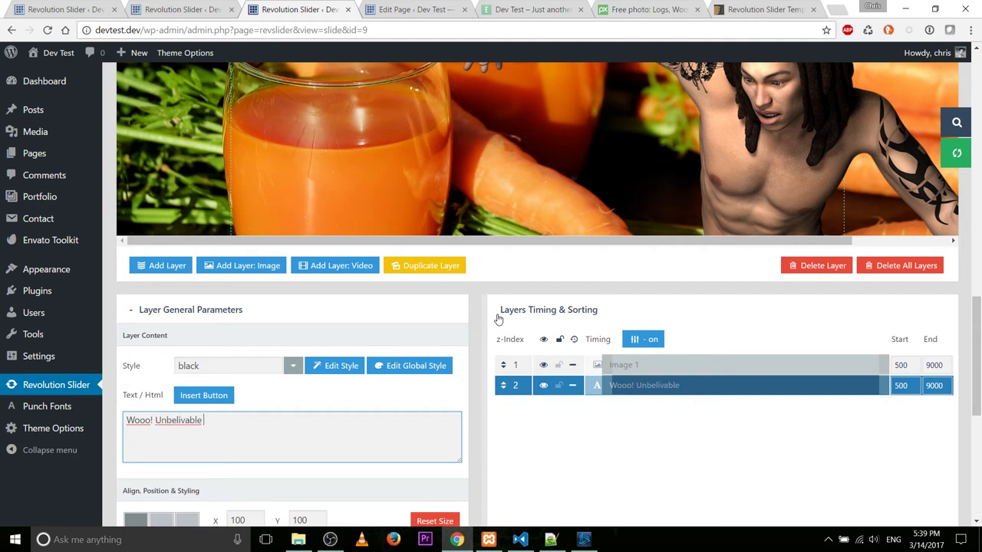
{"action": "type", "text": "prices."}
{"action": "key", "text": "BackSpace"}
{"action": "key", "text": "BackSpace"}
{"action": "key", "text": "BackSpace"}
{"action": "key", "text": "BackSpace"}
{"action": "key", "text": "BackSpace"}
{"action": "key", "text": "BackSpace"}
{"action": "key", "text": "BackSpace"}
{"action": "key", "text": "BackSpace"}
{"action": "type", "text": "!"}
{"action": "scroll", "coordinate": [534, 417], "scroll_direction": "up", "scroll_amount": 3}
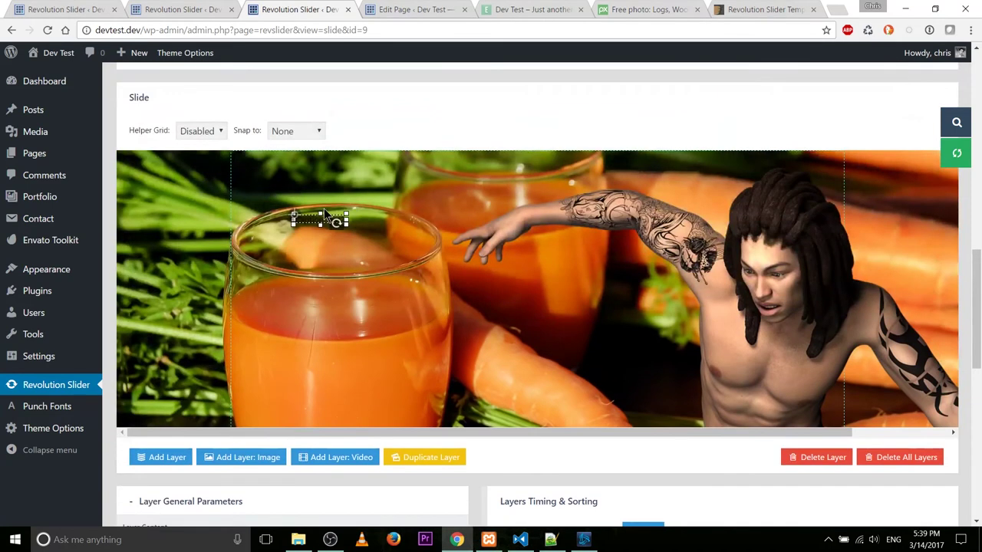
{"action": "left_click_drag", "start_coordinate": [317, 219], "coordinate": [387, 342]}
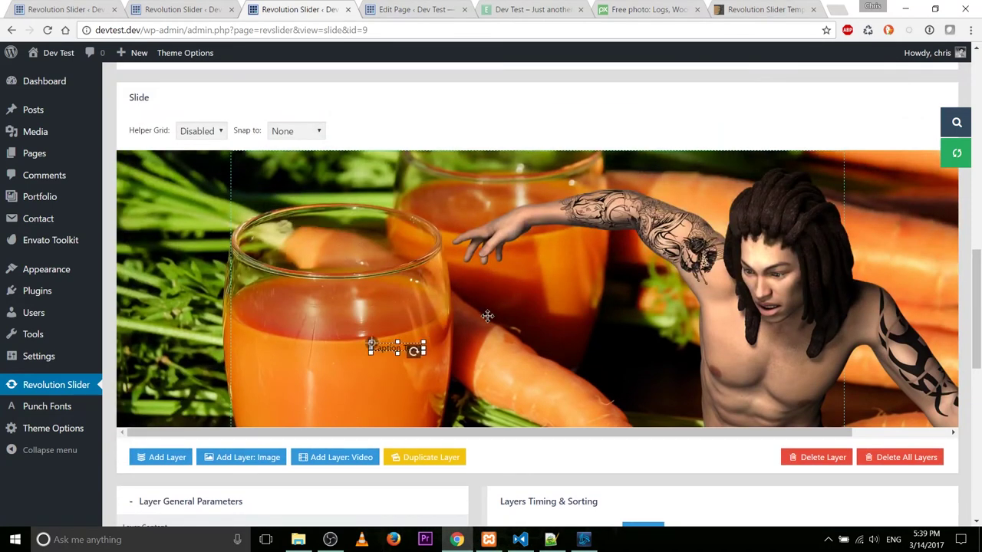
Apply the medium_bg_darkblue style preset to the caption text layer
{"action": "scroll", "coordinate": [295, 420], "scroll_direction": "down", "scroll_amount": 1}
{"action": "left_click", "coordinate": [293, 493]}
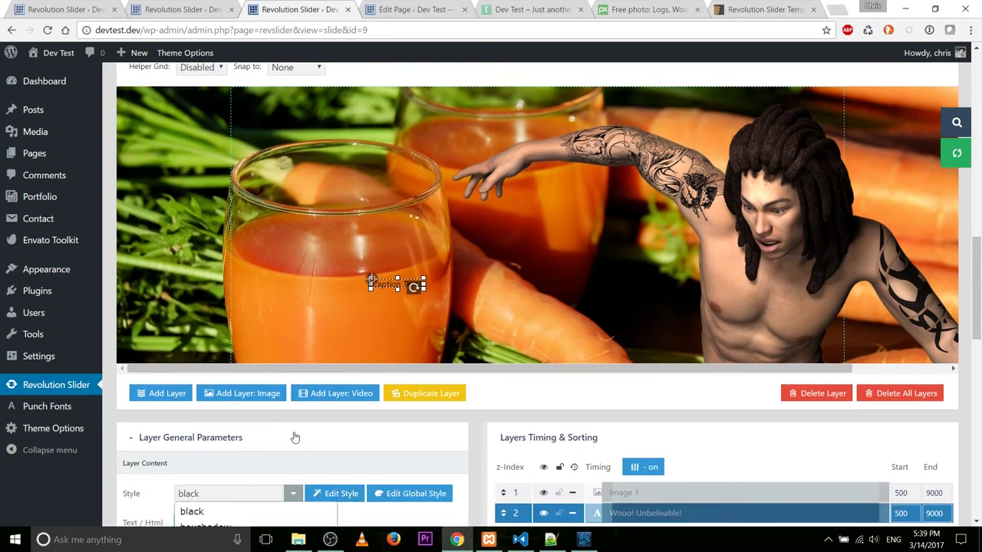
{"action": "scroll", "coordinate": [298, 323], "scroll_direction": "down", "scroll_amount": 2}
{"action": "scroll", "coordinate": [278, 384], "scroll_direction": "down", "scroll_amount": 4}
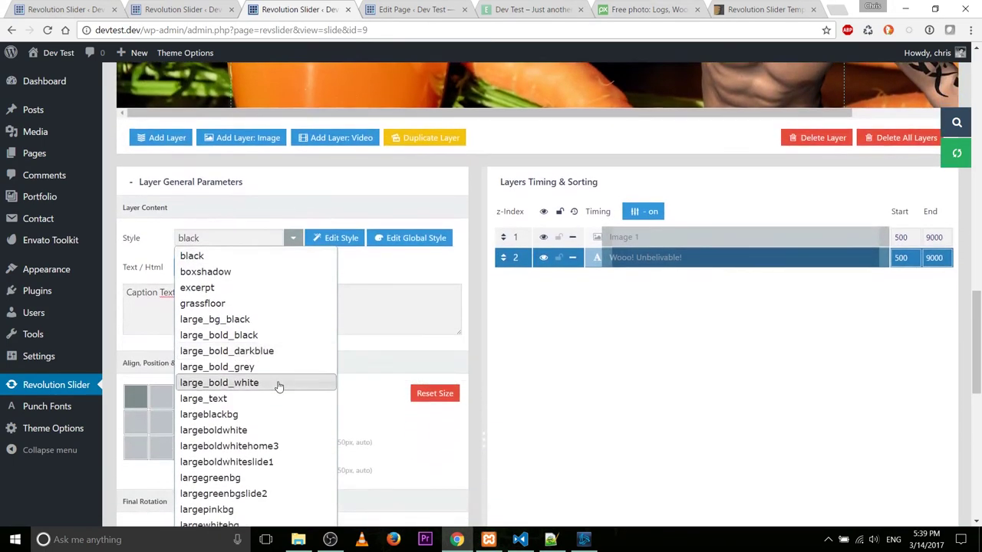
{"action": "scroll", "coordinate": [278, 386], "scroll_direction": "down", "scroll_amount": 2}
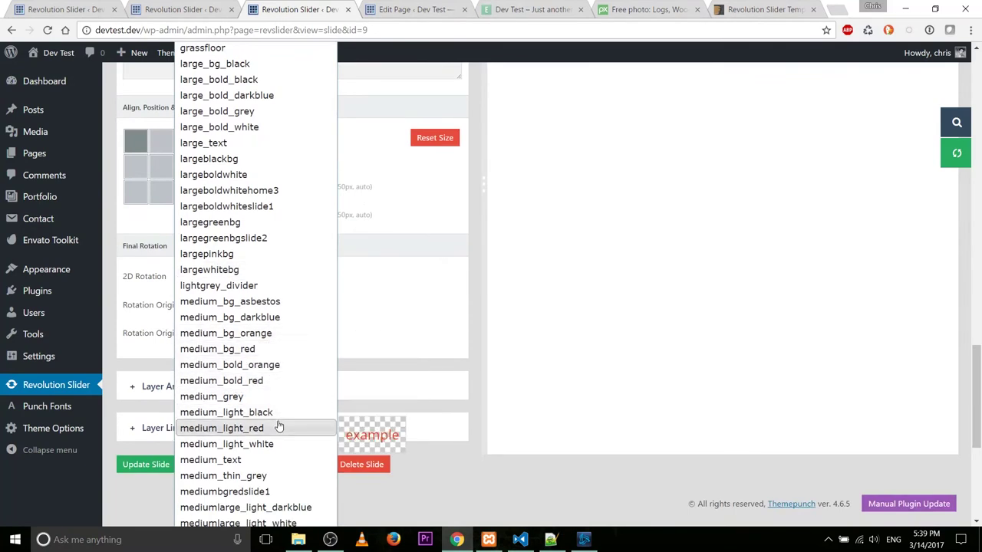
{"action": "scroll", "coordinate": [278, 459], "scroll_direction": "down", "scroll_amount": 1}
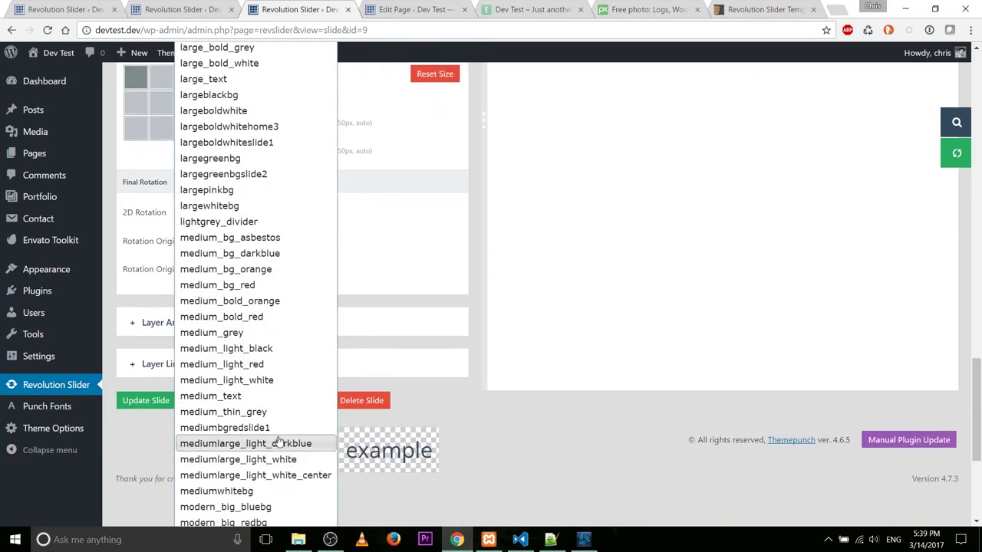
{"action": "scroll", "coordinate": [276, 415], "scroll_direction": "down", "scroll_amount": 3}
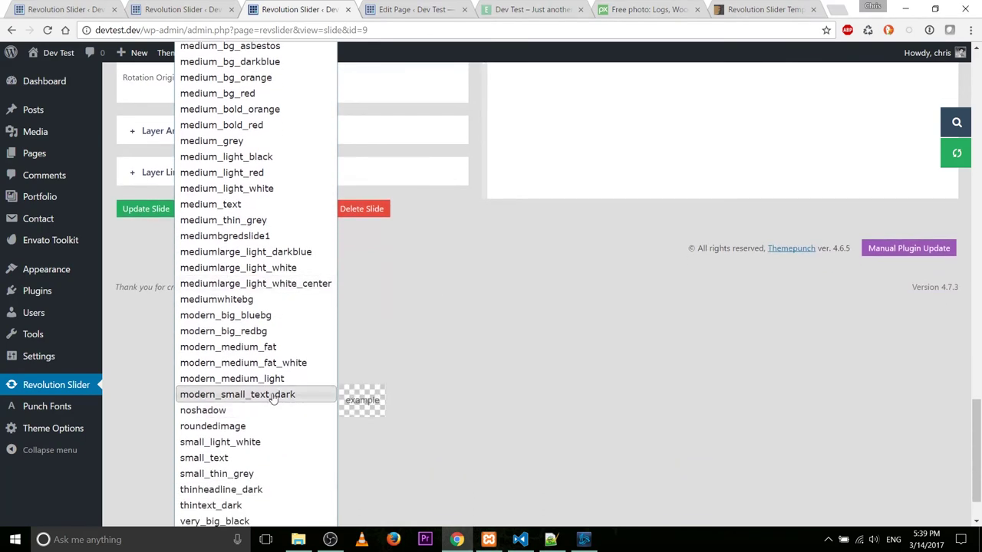
{"action": "scroll", "coordinate": [272, 361], "scroll_direction": "down", "scroll_amount": 1}
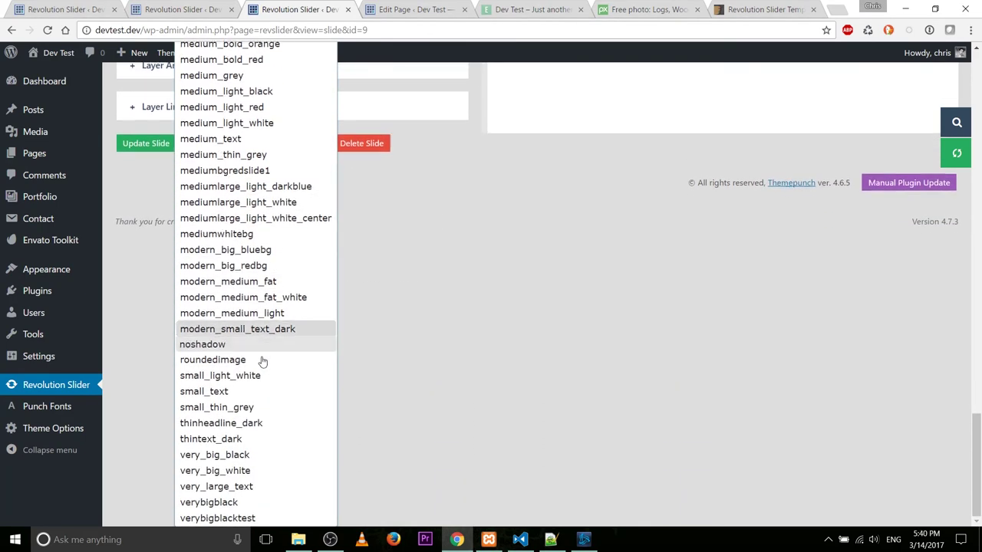
{"action": "scroll", "coordinate": [274, 197], "scroll_direction": "up", "scroll_amount": 2}
{"action": "scroll", "coordinate": [273, 196], "scroll_direction": "up", "scroll_amount": 1}
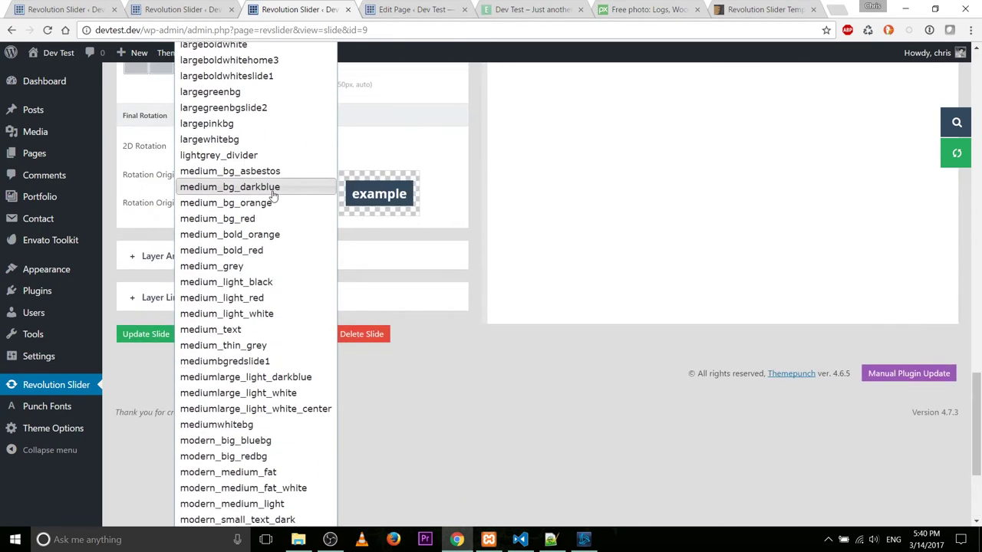
{"action": "left_click", "coordinate": [273, 187]}
Edit the medium_bg_darkblue style with a 2px border width and save it as the new class mediumbgdarkblueslide3
{"action": "scroll", "coordinate": [292, 292], "scroll_direction": "up", "scroll_amount": 2}
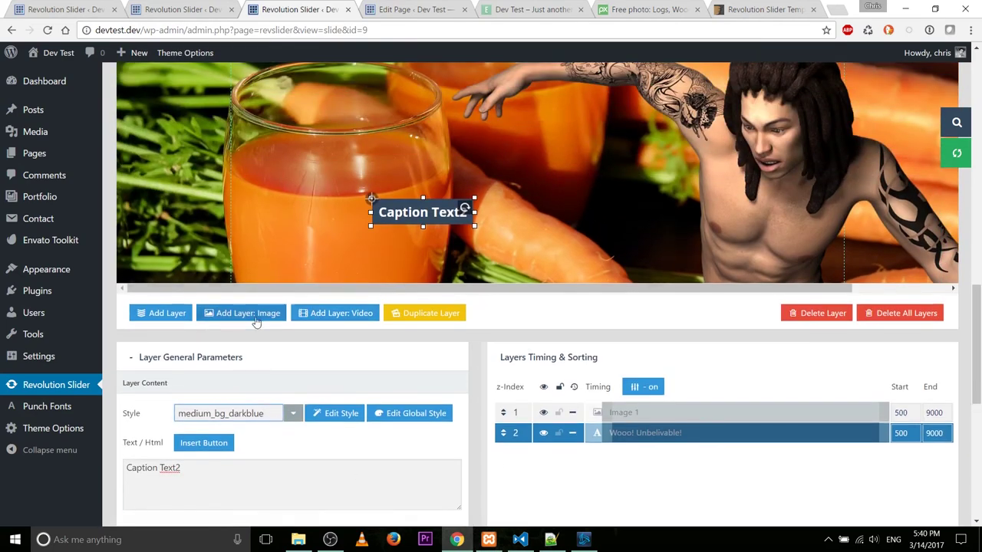
{"action": "left_click", "coordinate": [343, 413]}
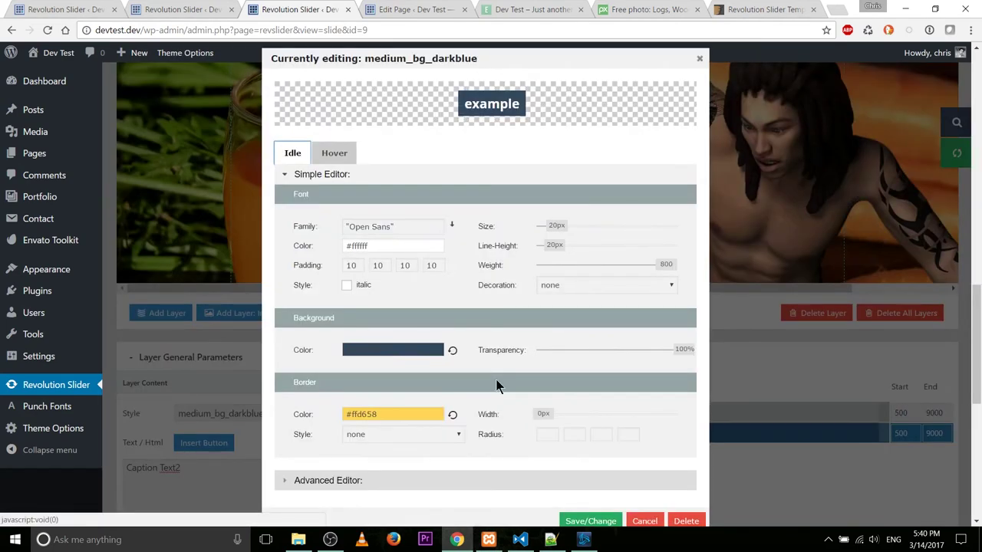
{"action": "left_click", "coordinate": [438, 350]}
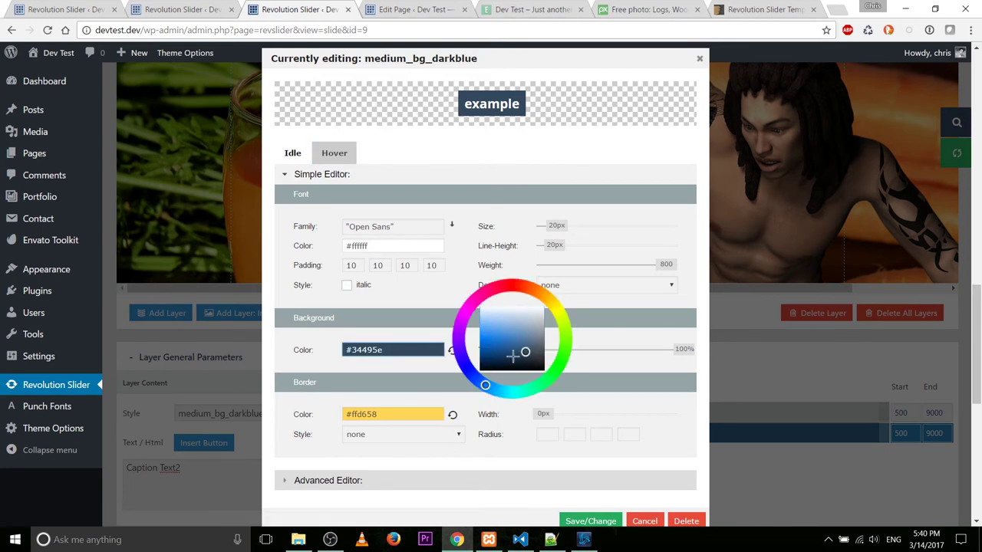
{"action": "left_click", "coordinate": [322, 347]}
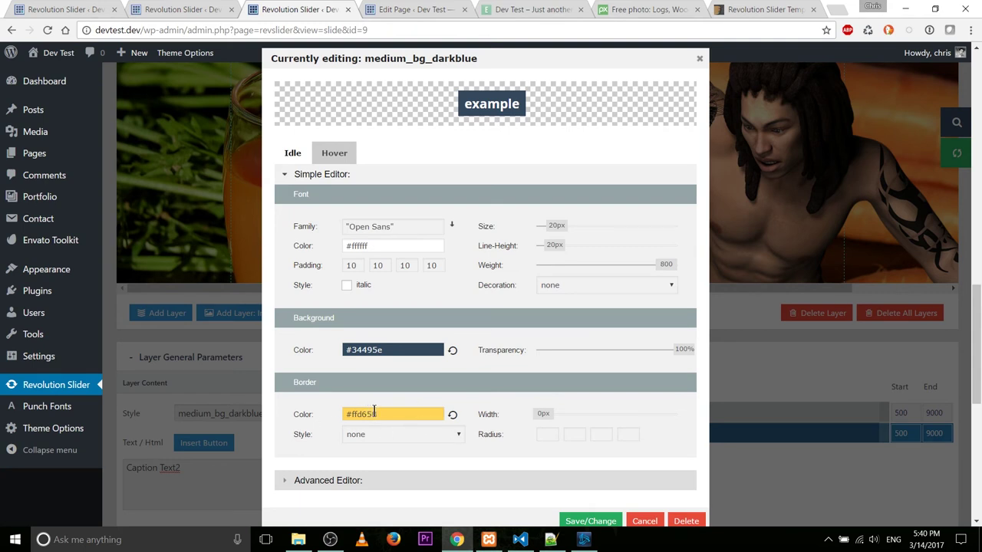
{"action": "left_click_drag", "start_coordinate": [549, 418], "coordinate": [555, 417]}
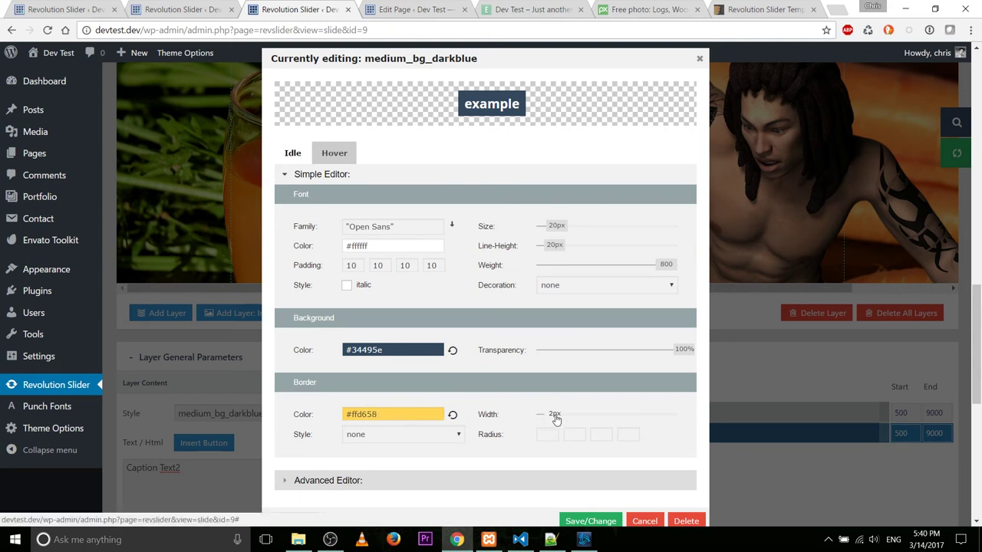
{"action": "left_click", "coordinate": [612, 520]}
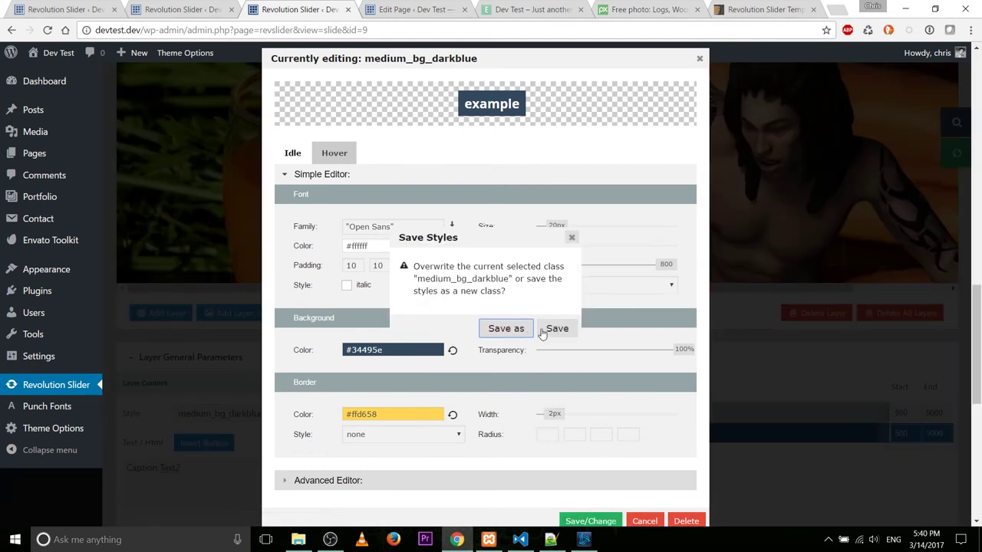
{"action": "left_click", "coordinate": [506, 328]}
{"action": "type", "text": "_slider"}
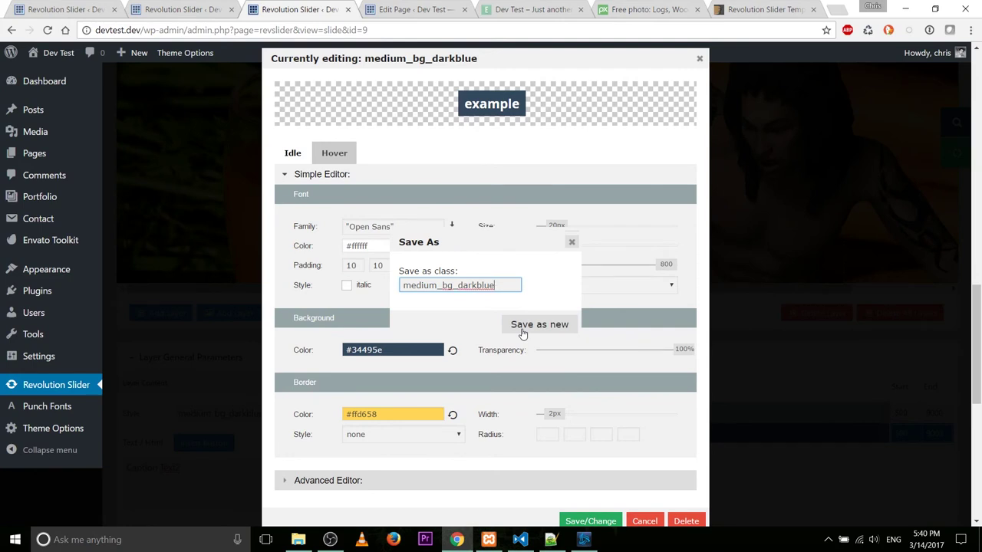
{"action": "left_click", "coordinate": [522, 332]}
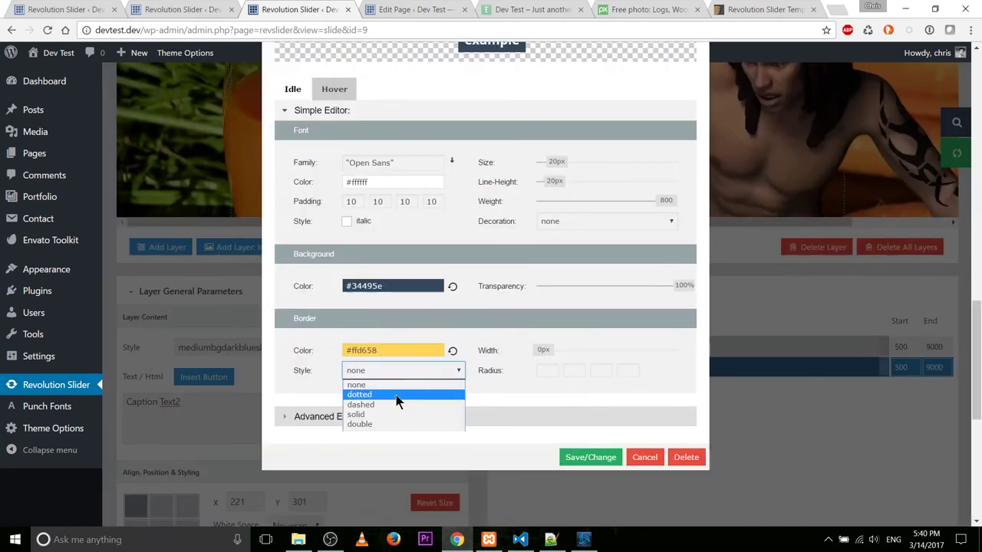
Give the mediumbgdarkblueslide3 style a solid border about 2px wide and overwrite the existing class
{"action": "left_click", "coordinate": [399, 415]}
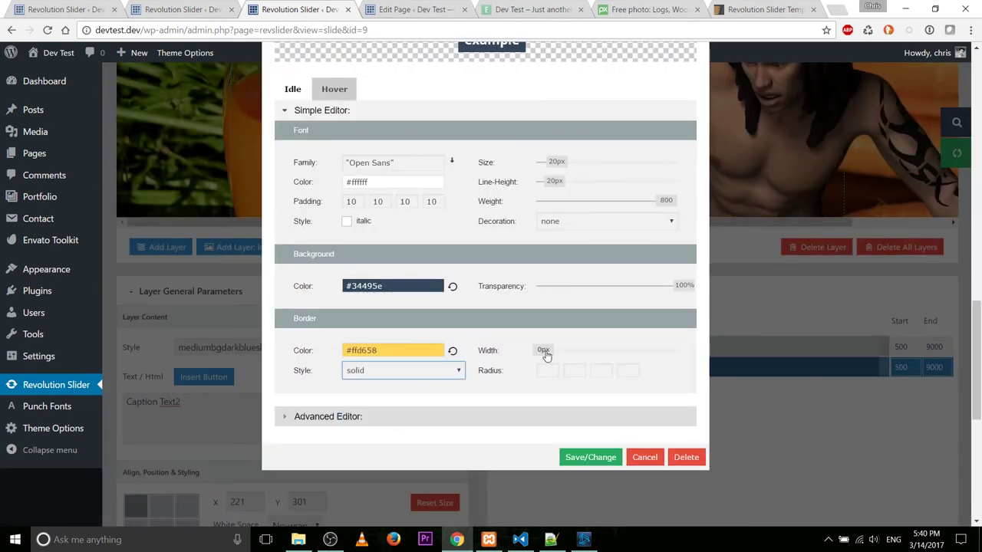
{"action": "left_click_drag", "start_coordinate": [541, 350], "coordinate": [552, 350]}
{"action": "left_click", "coordinate": [596, 460]}
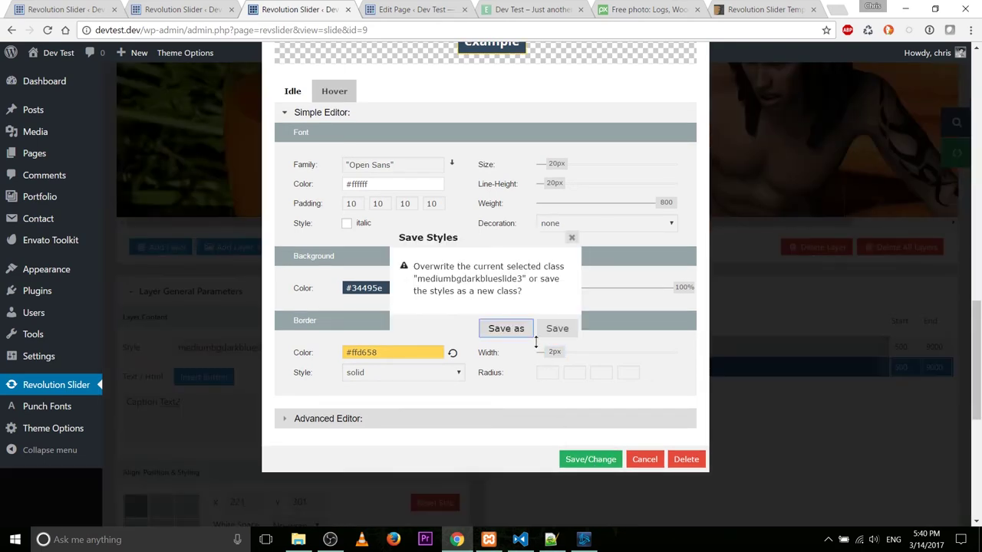
{"action": "left_click", "coordinate": [555, 329]}
{"action": "left_click", "coordinate": [544, 105]}
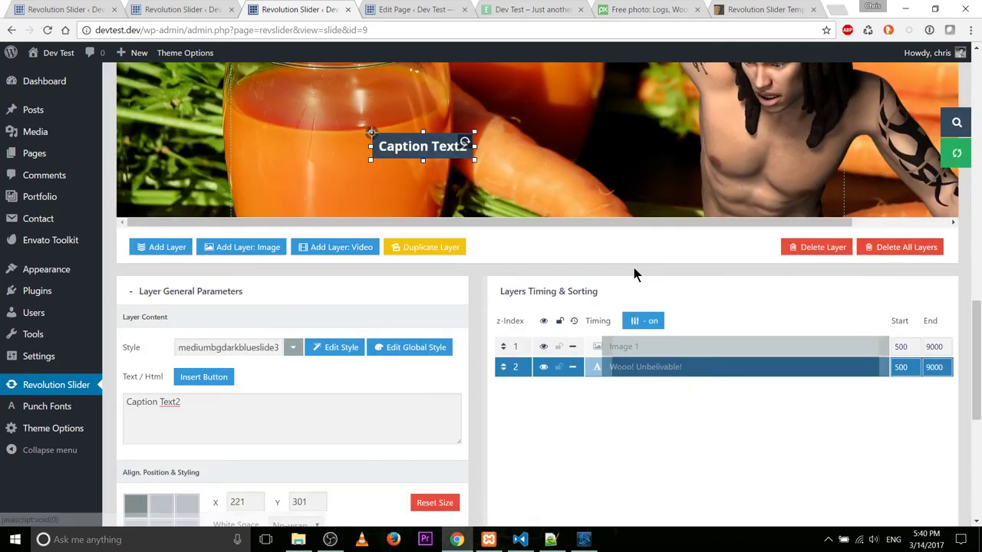
Replace the text layer's caption with "Wooo! Unbelievable!" and update the slide
{"action": "scroll", "coordinate": [529, 257], "scroll_direction": "up", "scroll_amount": 1}
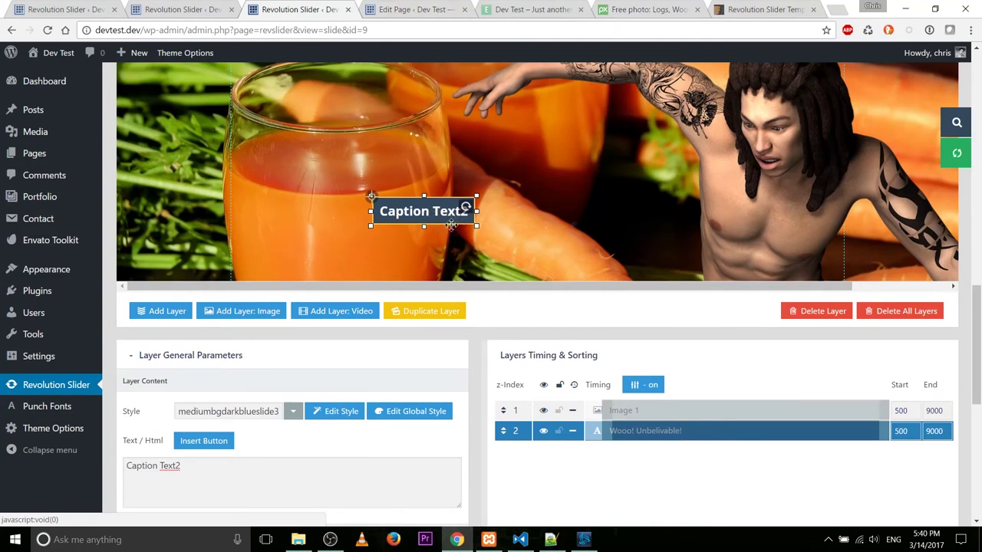
{"action": "triple_click", "coordinate": [280, 458]}
{"action": "left_click", "coordinate": [233, 410]}
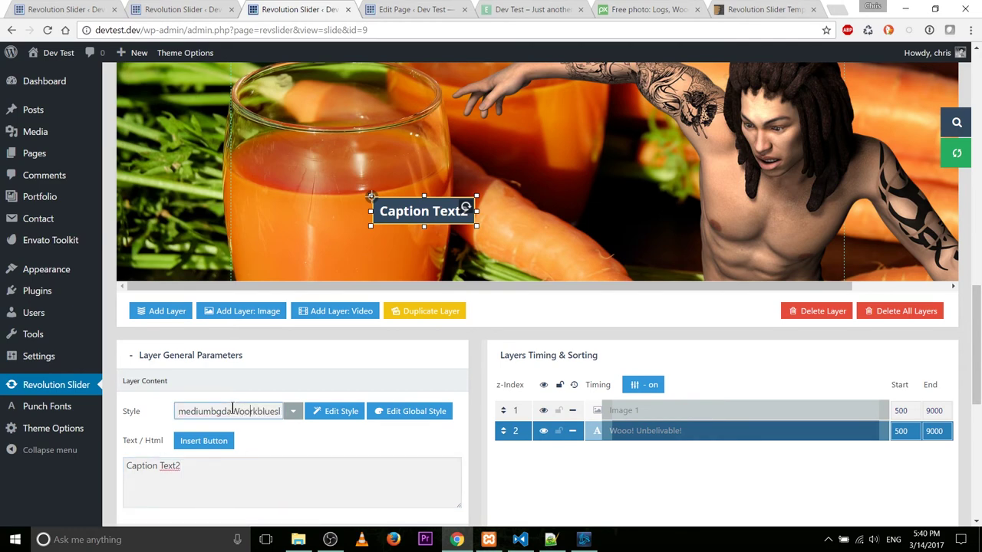
{"action": "scroll", "coordinate": [232, 410], "scroll_direction": "down", "scroll_amount": 1}
{"action": "triple_click", "coordinate": [153, 404]}
{"action": "type", "text": "Woo"}
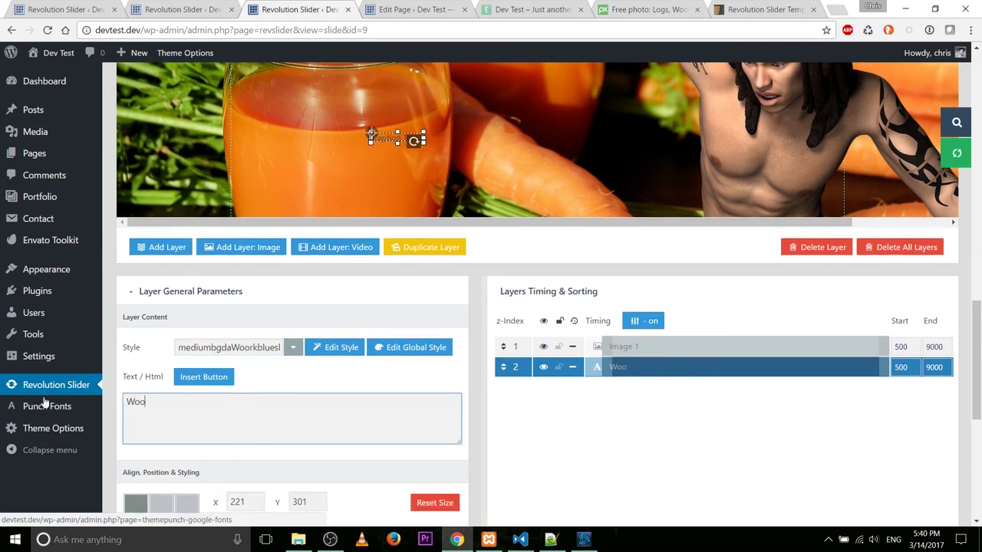
{"action": "type", "text": "o! Unbelievable!"}
{"action": "scroll", "coordinate": [399, 428], "scroll_direction": "up", "scroll_amount": 1}
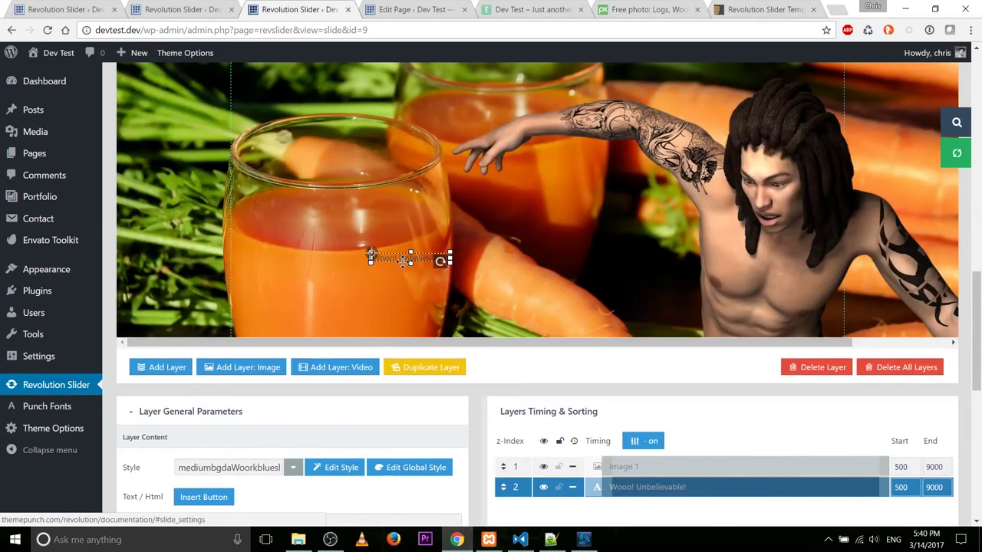
{"action": "scroll", "coordinate": [493, 418], "scroll_direction": "down", "scroll_amount": 7}
{"action": "left_click", "coordinate": [145, 440]}
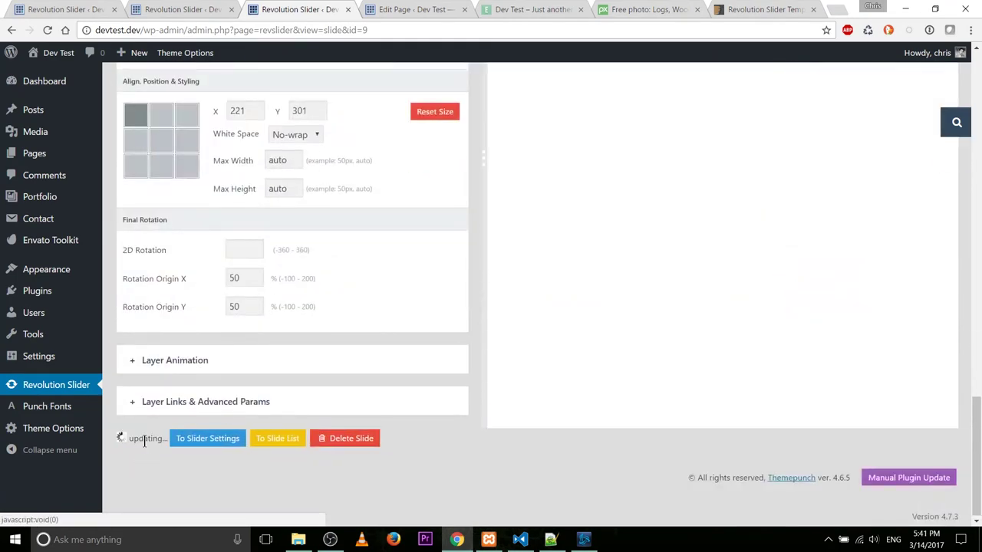
Apply the mediumbgdarkblueslide3 style to the text layer and move it to about X 62, Y 346 on the front glass
{"action": "scroll", "coordinate": [653, 331], "scroll_direction": "up", "scroll_amount": 1}
{"action": "scroll", "coordinate": [652, 331], "scroll_direction": "up", "scroll_amount": 5}
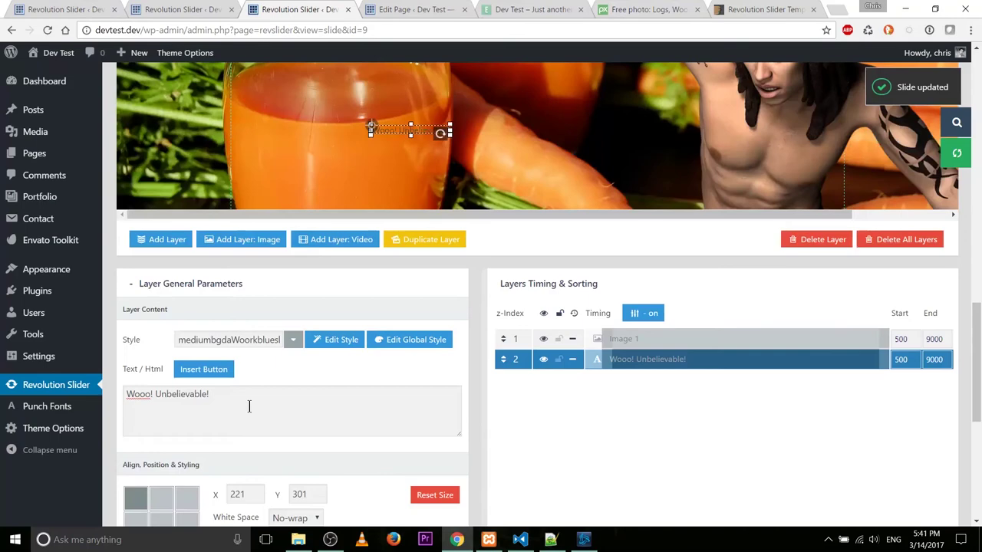
{"action": "left_click", "coordinate": [268, 340]}
{"action": "scroll", "coordinate": [307, 269], "scroll_direction": "down", "scroll_amount": 10}
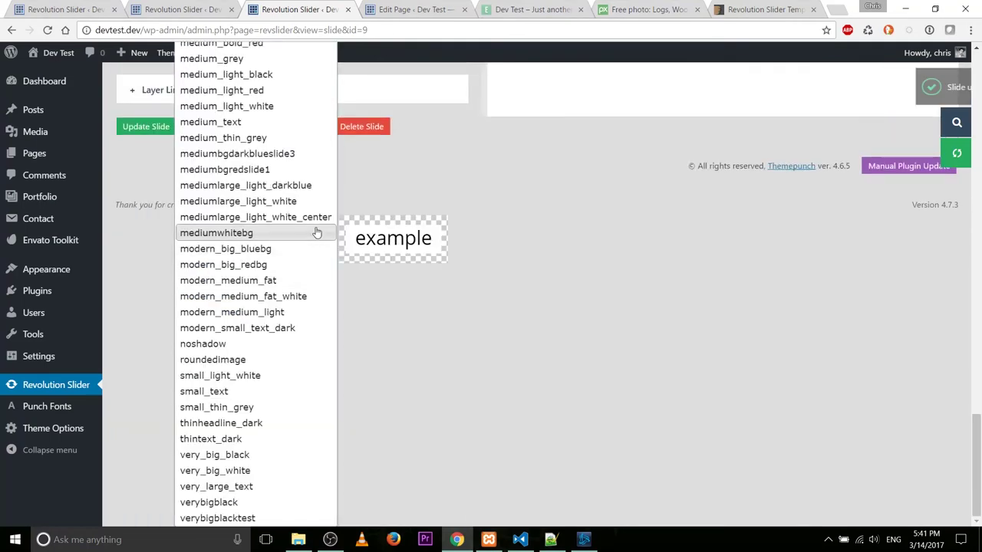
{"action": "scroll", "coordinate": [302, 333], "scroll_direction": "up", "scroll_amount": 3}
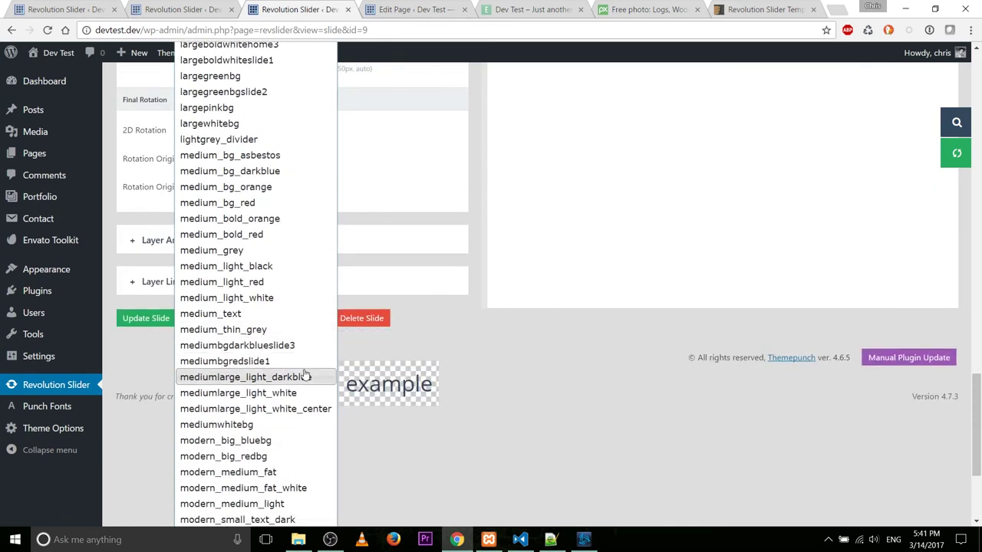
{"action": "scroll", "coordinate": [303, 306], "scroll_direction": "up", "scroll_amount": 5}
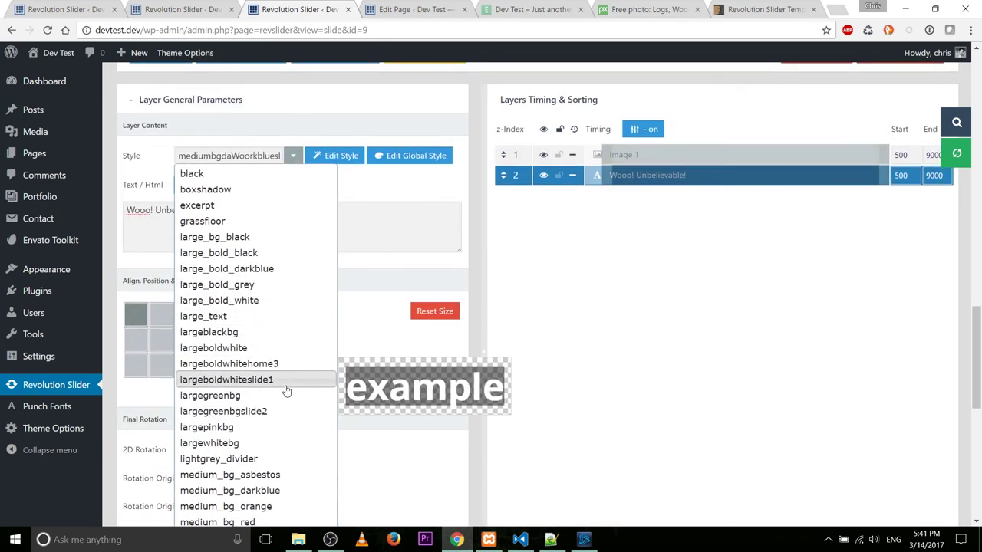
{"action": "scroll", "coordinate": [285, 389], "scroll_direction": "down", "scroll_amount": 4}
{"action": "left_click", "coordinate": [304, 346]}
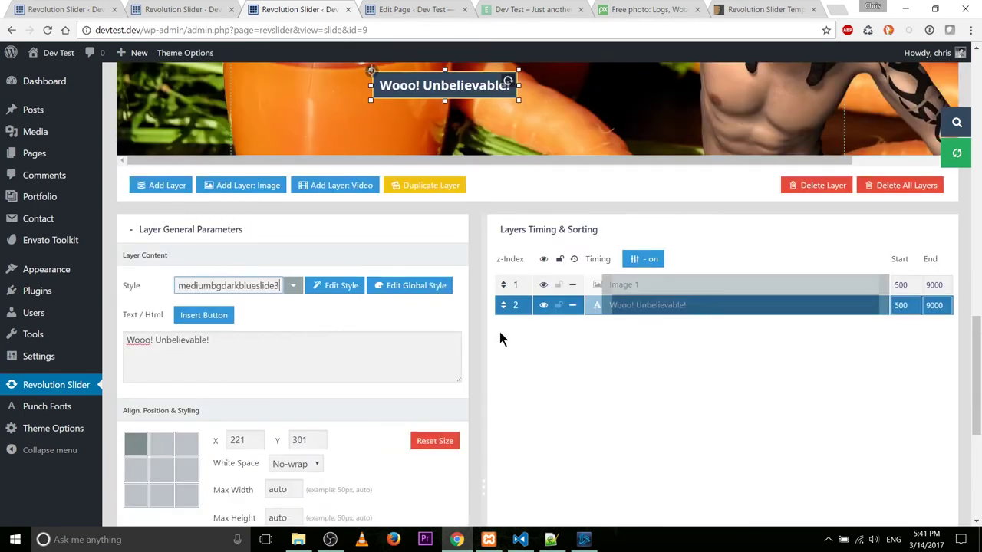
{"action": "scroll", "coordinate": [550, 372], "scroll_direction": "up", "scroll_amount": 3}
{"action": "left_click_drag", "start_coordinate": [450, 280], "coordinate": [355, 305]}
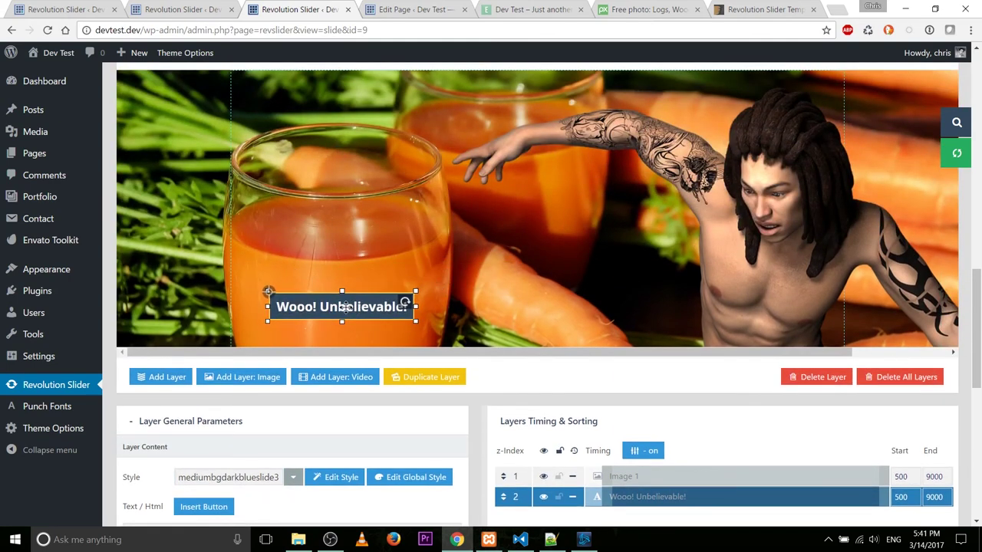
Set the mediumbgdarkblueslide3 style's font size to 43px and line height to 47px, and overwrite the class
{"action": "left_click", "coordinate": [341, 477]}
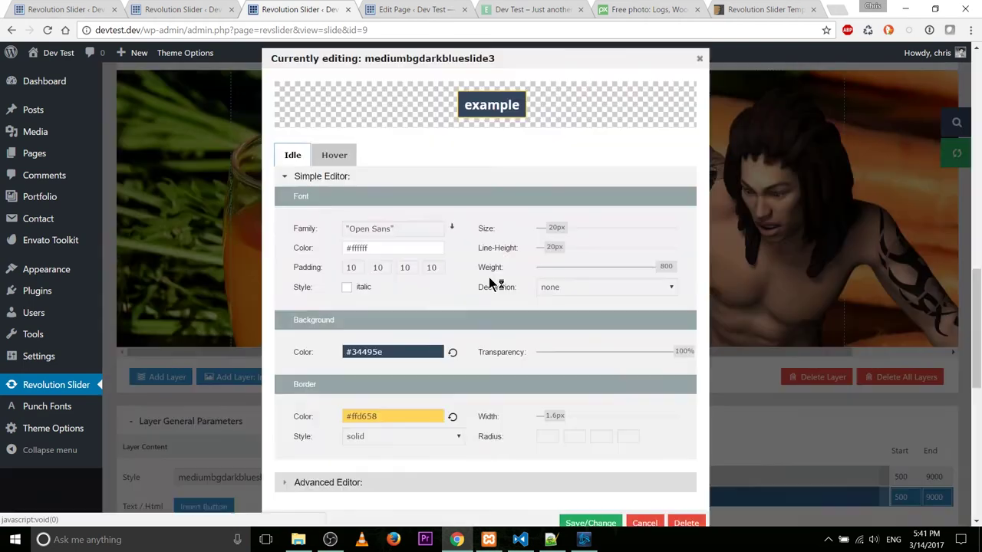
{"action": "left_click_drag", "start_coordinate": [555, 227], "coordinate": [576, 240]}
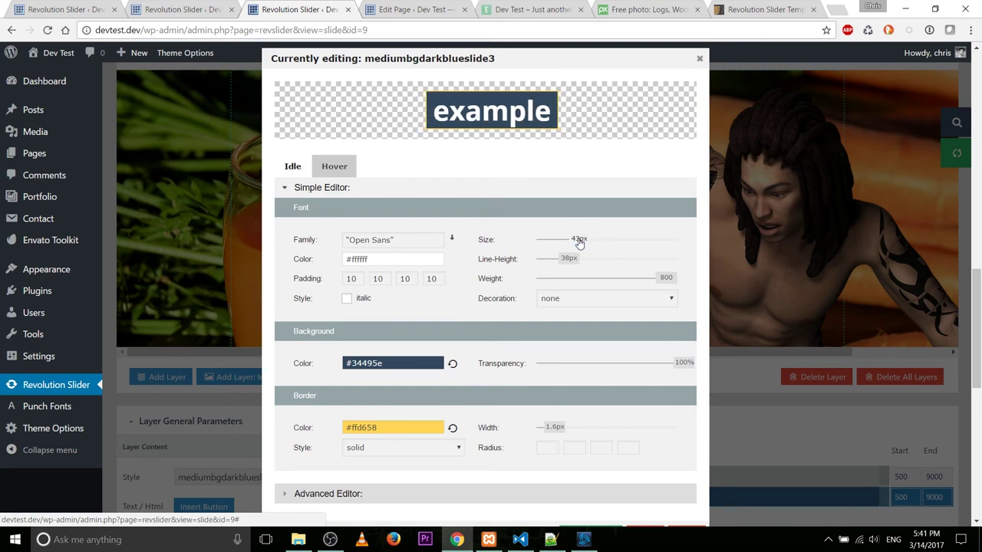
{"action": "left_click", "coordinate": [574, 264]}
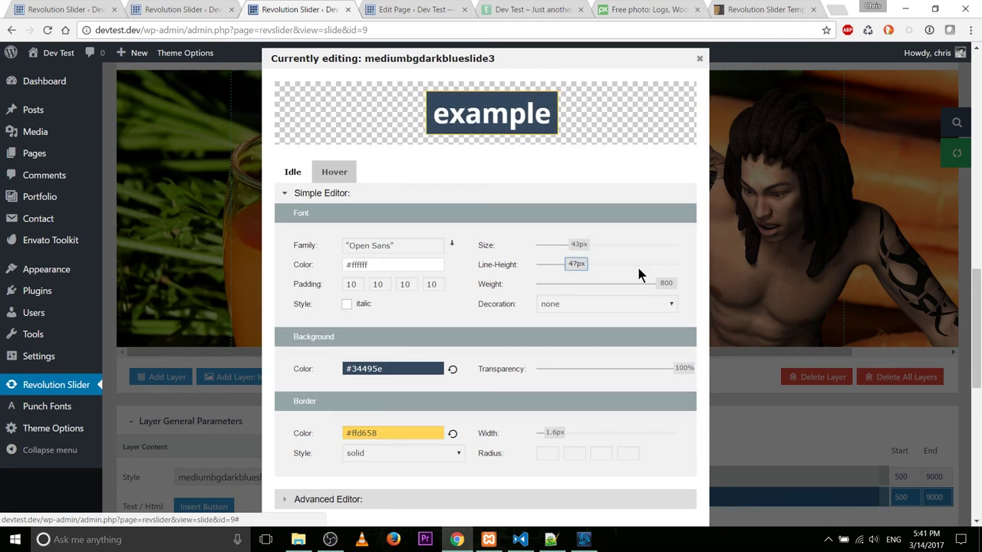
{"action": "scroll", "coordinate": [691, 241], "scroll_direction": "down", "scroll_amount": 4}
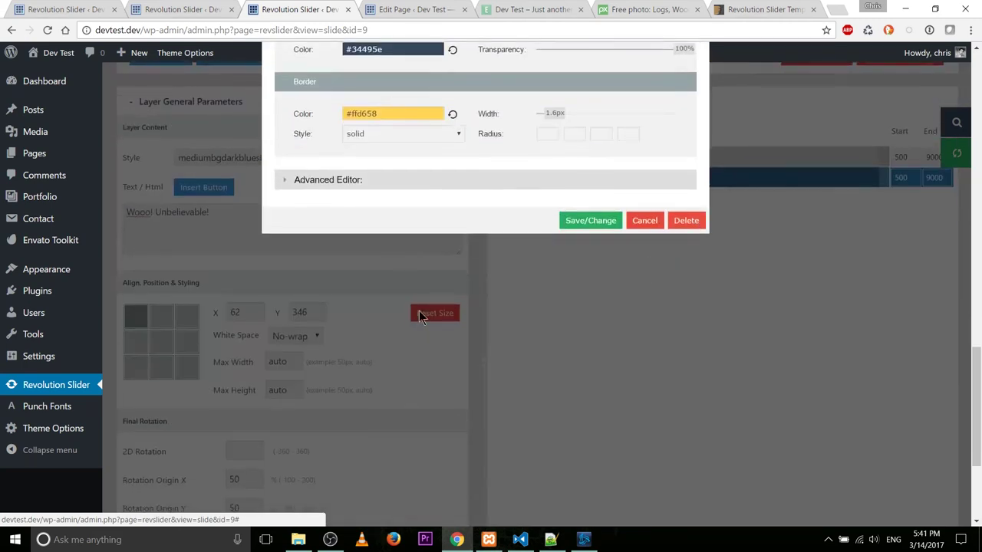
{"action": "left_click", "coordinate": [584, 220]}
{"action": "left_click", "coordinate": [556, 330]}
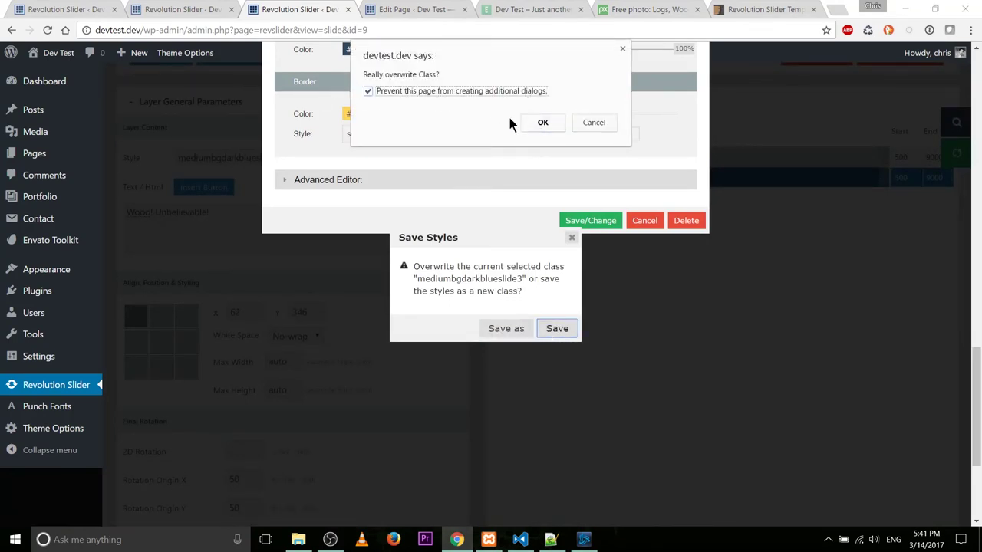
{"action": "left_click", "coordinate": [542, 124]}
{"action": "scroll", "coordinate": [649, 310], "scroll_direction": "up", "scroll_amount": 4}
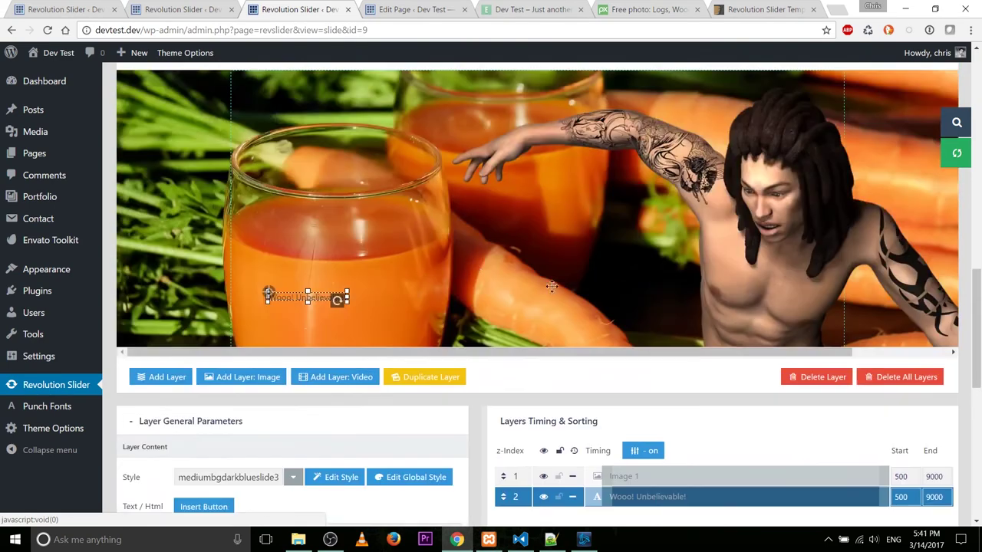
Move the "Wooo! Unbelievable!" text layer off the front glass to the lower middle of the slide, ending beside the man's torso
{"action": "left_click_drag", "start_coordinate": [384, 316], "coordinate": [405, 319]}
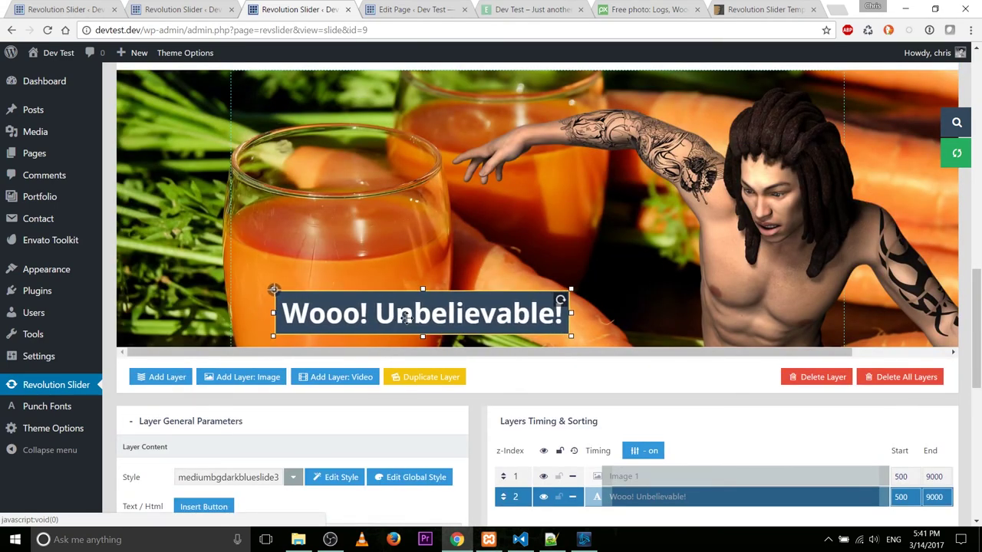
{"action": "left_click_drag", "start_coordinate": [406, 319], "coordinate": [600, 314]}
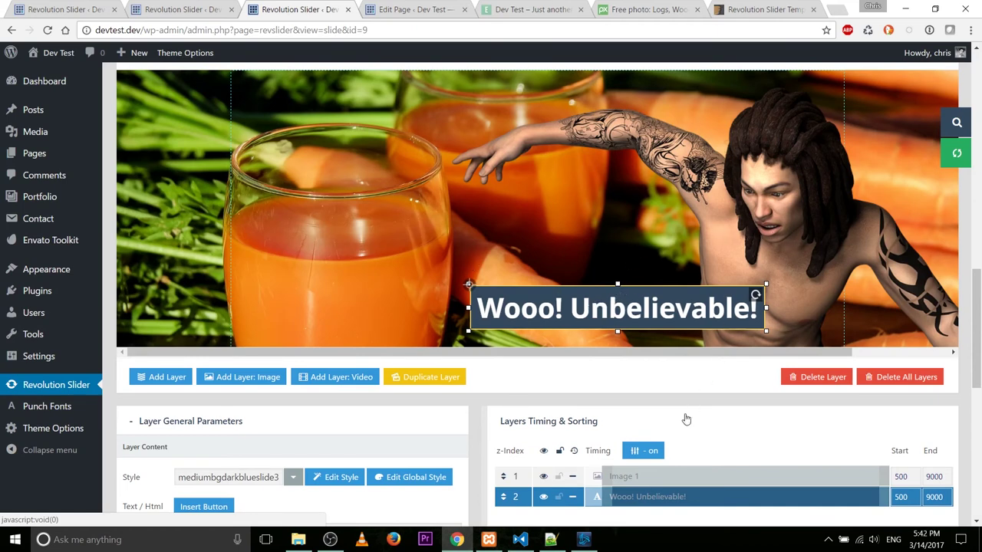
Add star-1910974_640.png as an image layer and move it to about X -115, Y -198 over the front glass
{"action": "scroll", "coordinate": [704, 434], "scroll_direction": "down", "scroll_amount": 1}
{"action": "scroll", "coordinate": [747, 476], "scroll_direction": "down", "scroll_amount": 1}
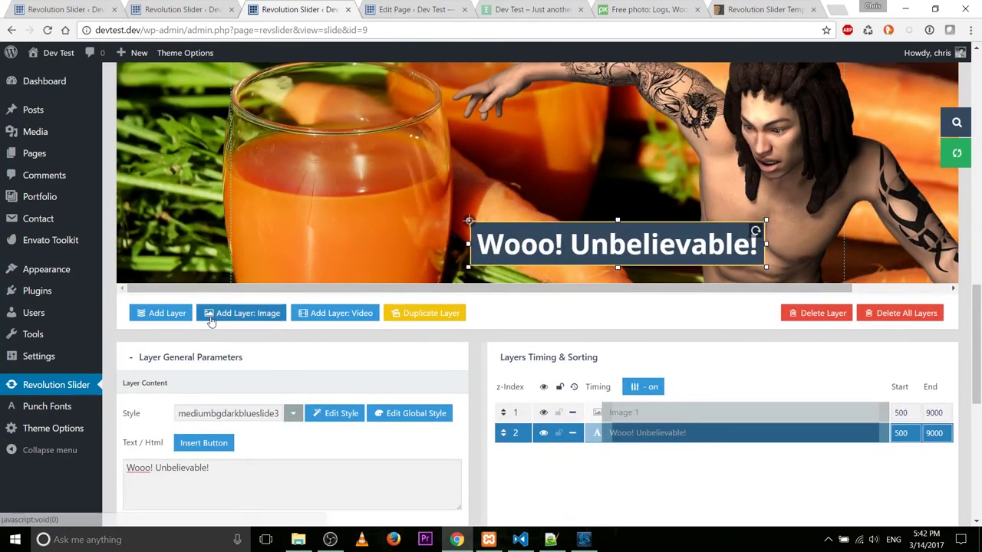
{"action": "scroll", "coordinate": [216, 311], "scroll_direction": "up", "scroll_amount": 1}
{"action": "left_click", "coordinate": [215, 380]}
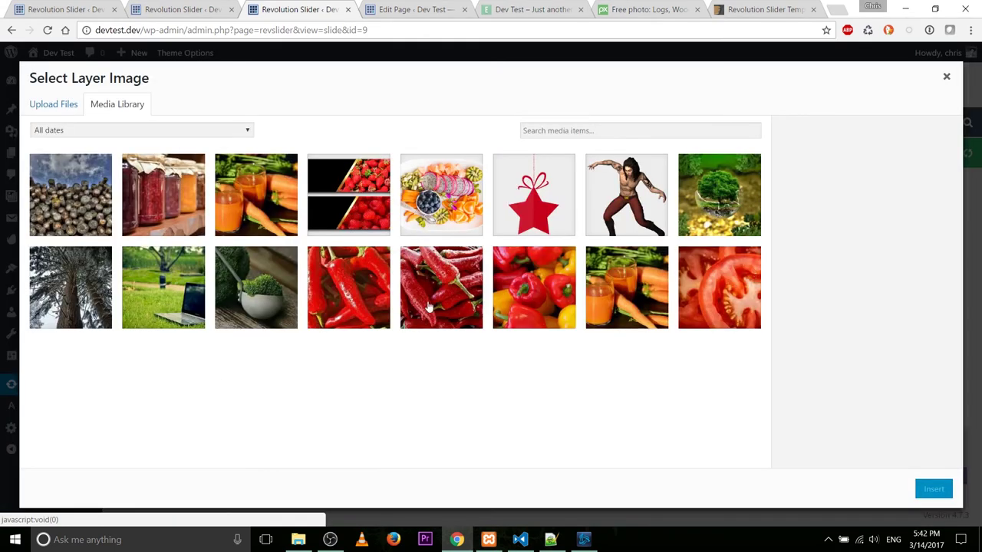
{"action": "left_click", "coordinate": [542, 221]}
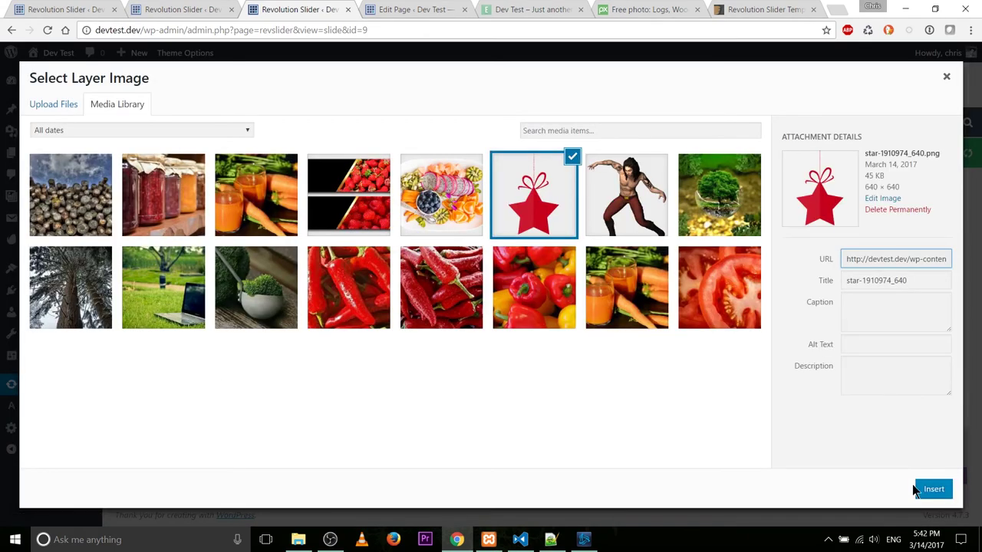
{"action": "left_click", "coordinate": [933, 488]}
{"action": "scroll", "coordinate": [484, 285], "scroll_direction": "up", "scroll_amount": 1}
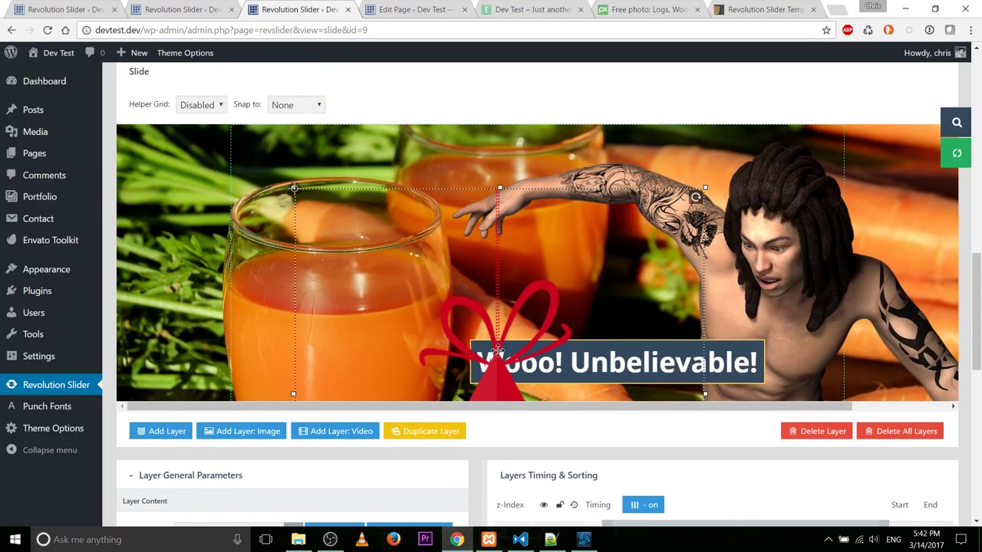
{"action": "left_click_drag", "start_coordinate": [483, 285], "coordinate": [367, 292]}
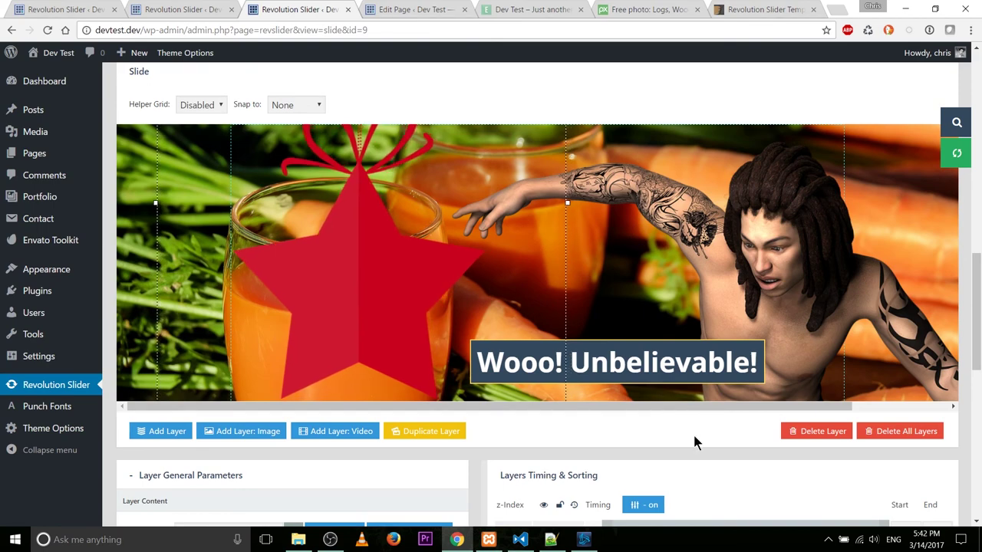
Add a new text layer and move it to about X 157, Y 256 on the red star
{"action": "scroll", "coordinate": [259, 350], "scroll_direction": "down", "scroll_amount": 3}
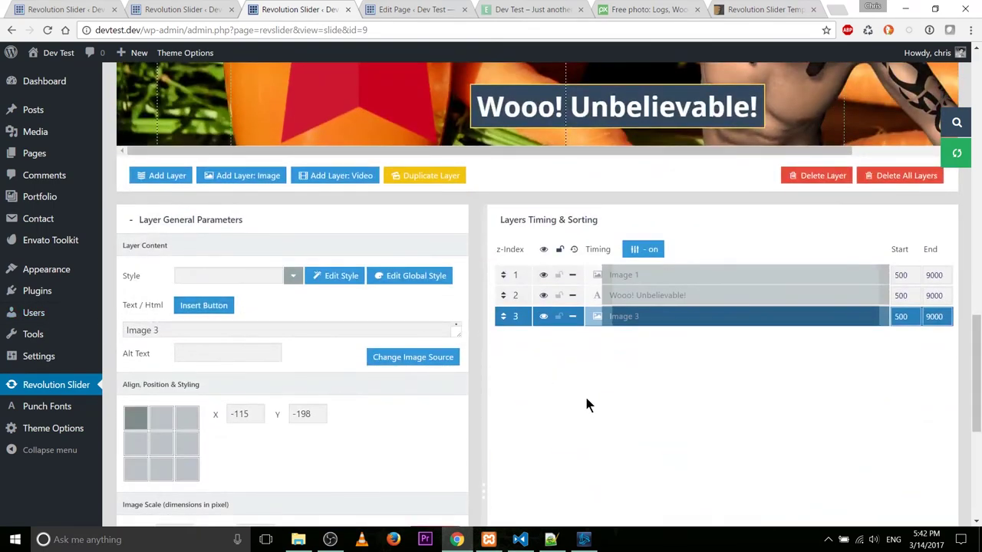
{"action": "left_click", "coordinate": [175, 181]}
{"action": "scroll", "coordinate": [314, 184], "scroll_direction": "up", "scroll_amount": 3}
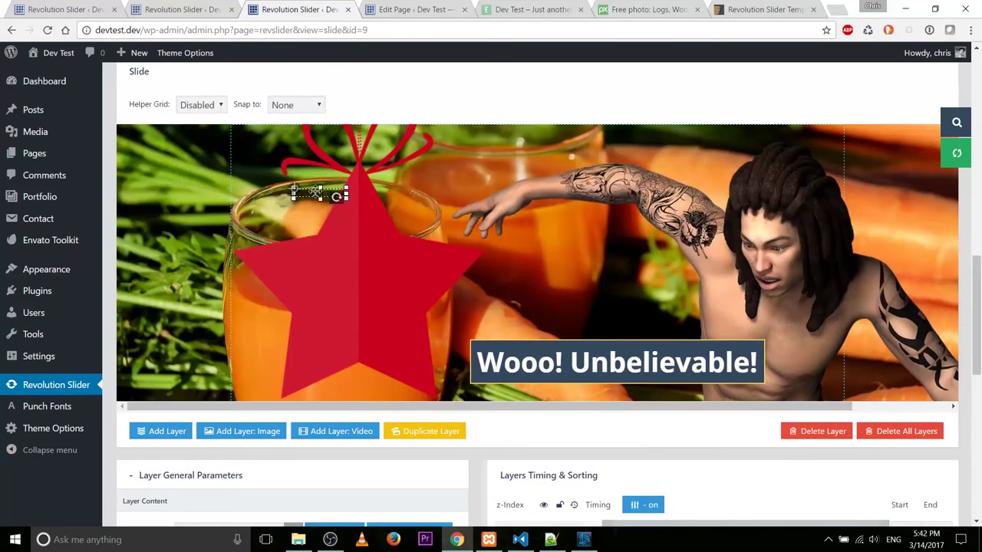
{"action": "left_click_drag", "start_coordinate": [326, 211], "coordinate": [351, 292]}
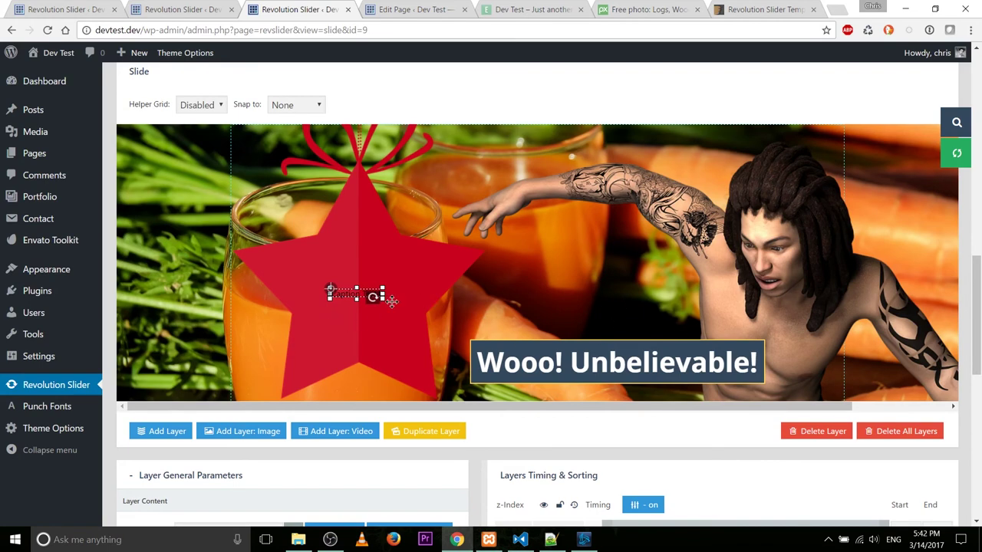
Replace the new text layer's caption with "$0.99 Carrots / lb."
{"action": "scroll", "coordinate": [603, 421], "scroll_direction": "down", "scroll_amount": 1}
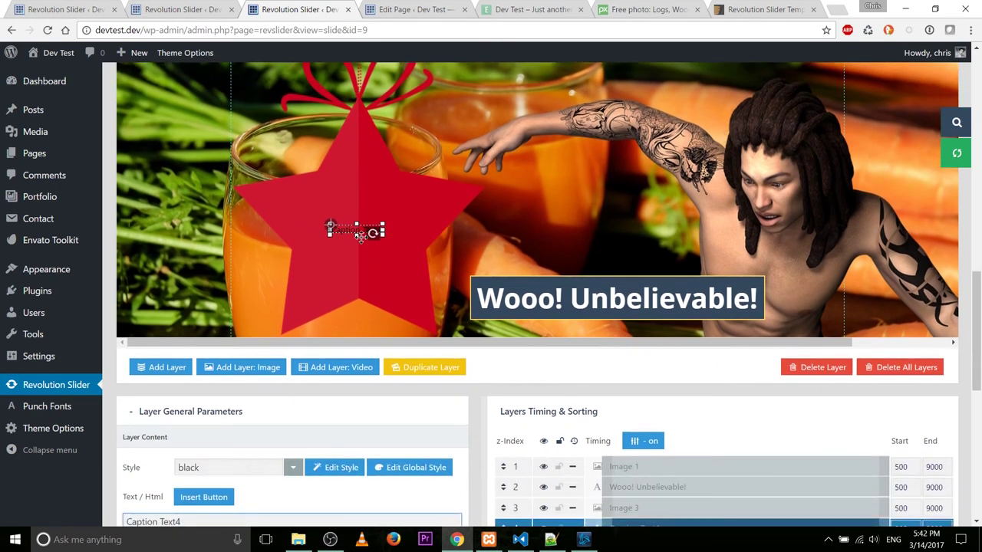
{"action": "scroll", "coordinate": [587, 477], "scroll_direction": "down", "scroll_amount": 2}
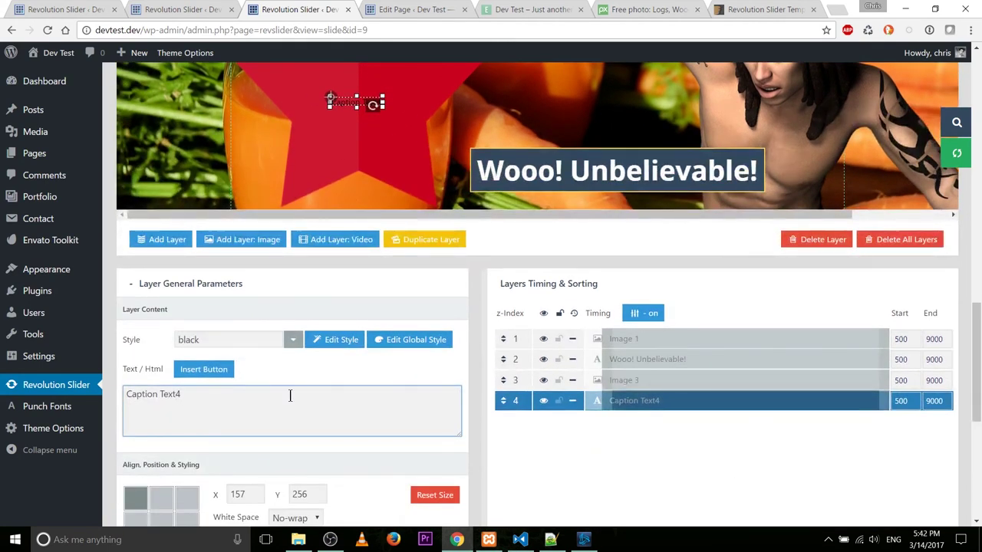
{"action": "key", "text": "ctrl+a"}
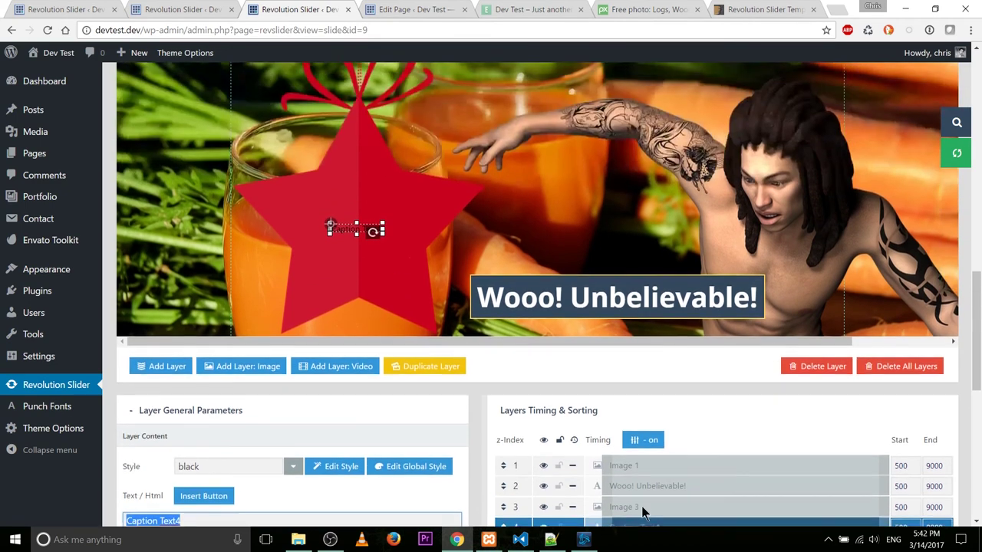
{"action": "scroll", "coordinate": [640, 506], "scroll_direction": "up", "scroll_amount": 2}
{"action": "type", "text": "$0.99 Carrots / Lb"}
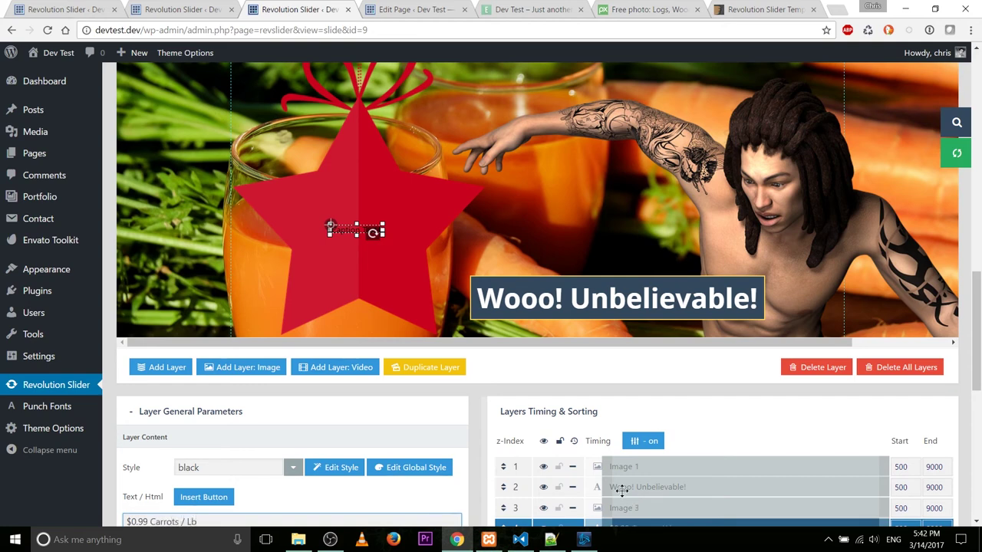
{"action": "scroll", "coordinate": [621, 489], "scroll_direction": "down", "scroll_amount": 1}
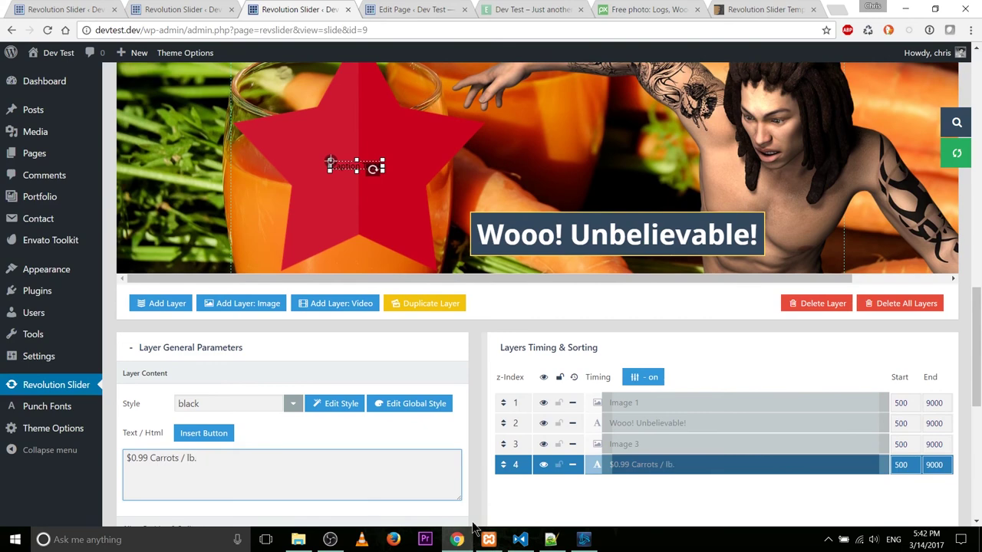
{"action": "left_click", "coordinate": [498, 503]}
Apply the largeboldwhite style to the price text layer and move it to about X 47, Y 190 across the star
{"action": "left_click", "coordinate": [293, 403]}
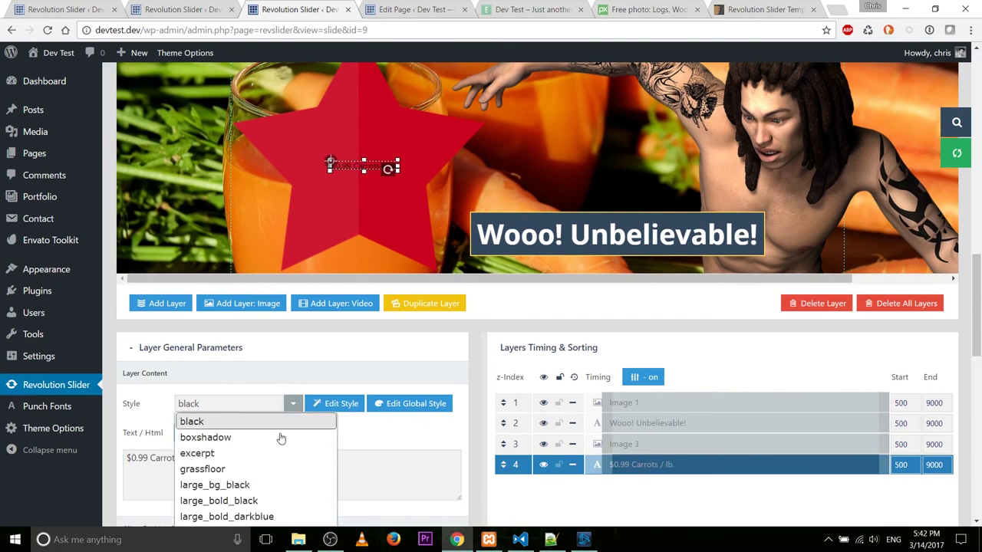
{"action": "scroll", "coordinate": [280, 438], "scroll_direction": "down", "scroll_amount": 3}
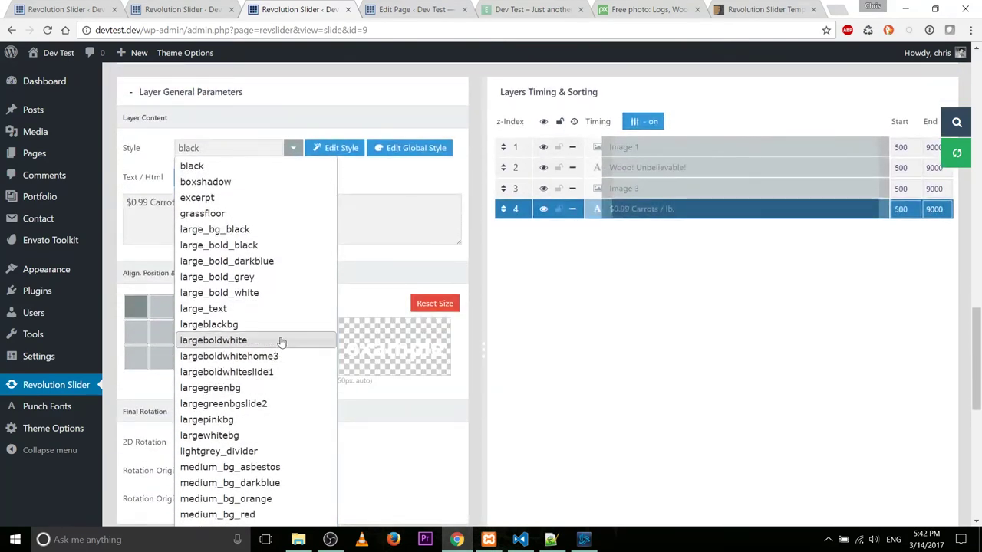
{"action": "left_click", "coordinate": [281, 341]}
{"action": "scroll", "coordinate": [548, 394], "scroll_direction": "up", "scroll_amount": 6}
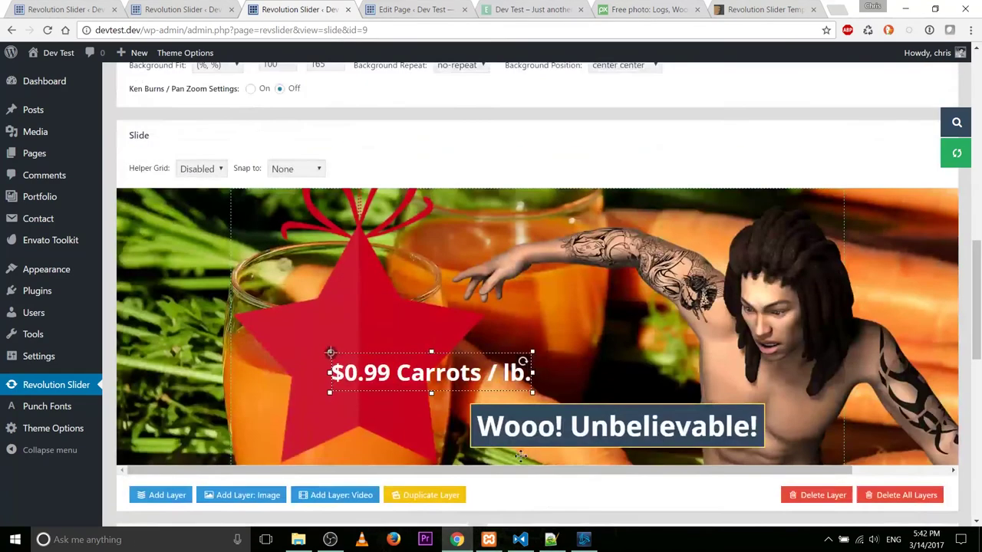
{"action": "left_click_drag", "start_coordinate": [402, 372], "coordinate": [332, 329]}
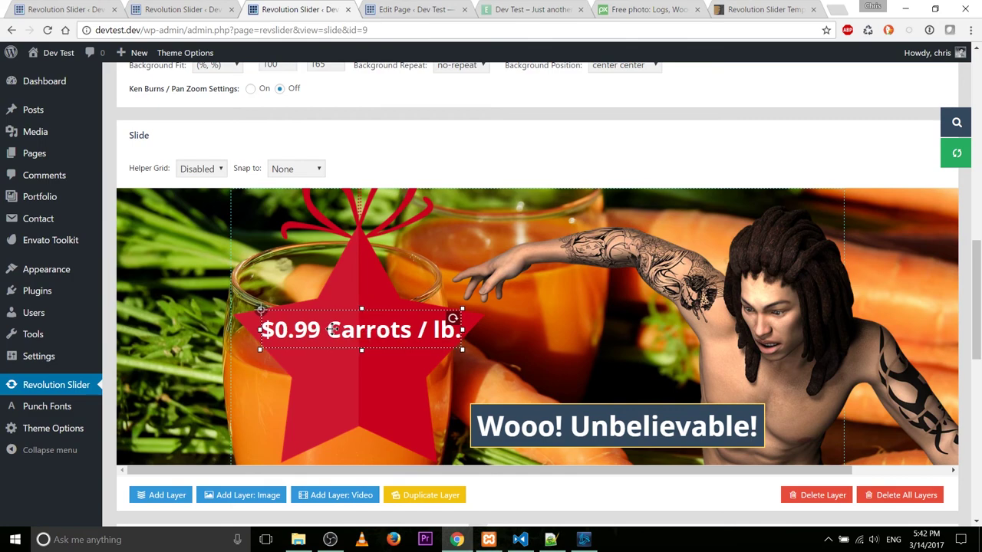
Move the price text layer behind the star to z-index 3, select the star, and return the text to z-index 4
{"action": "scroll", "coordinate": [585, 445], "scroll_direction": "down", "scroll_amount": 2}
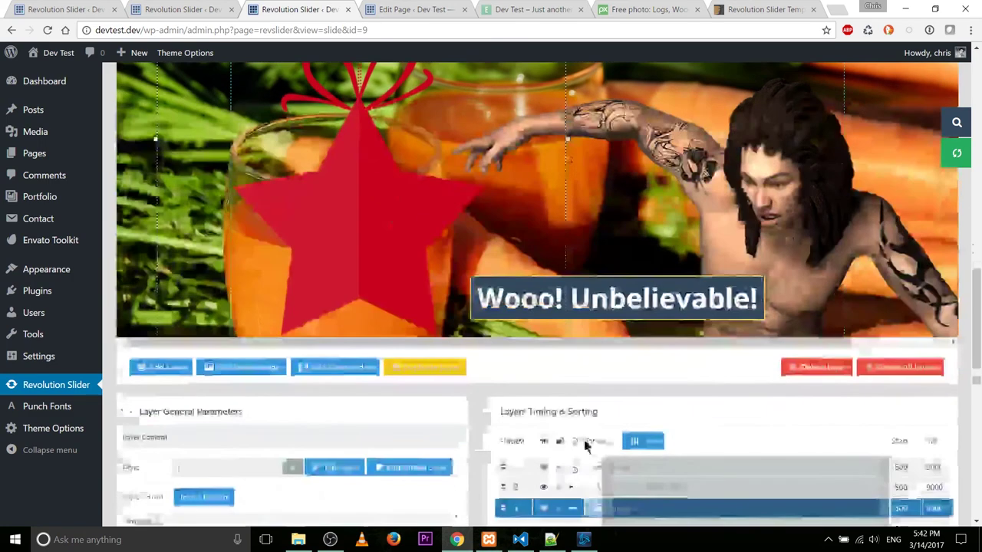
{"action": "scroll", "coordinate": [585, 444], "scroll_direction": "down", "scroll_amount": 2}
{"action": "left_click", "coordinate": [508, 400]}
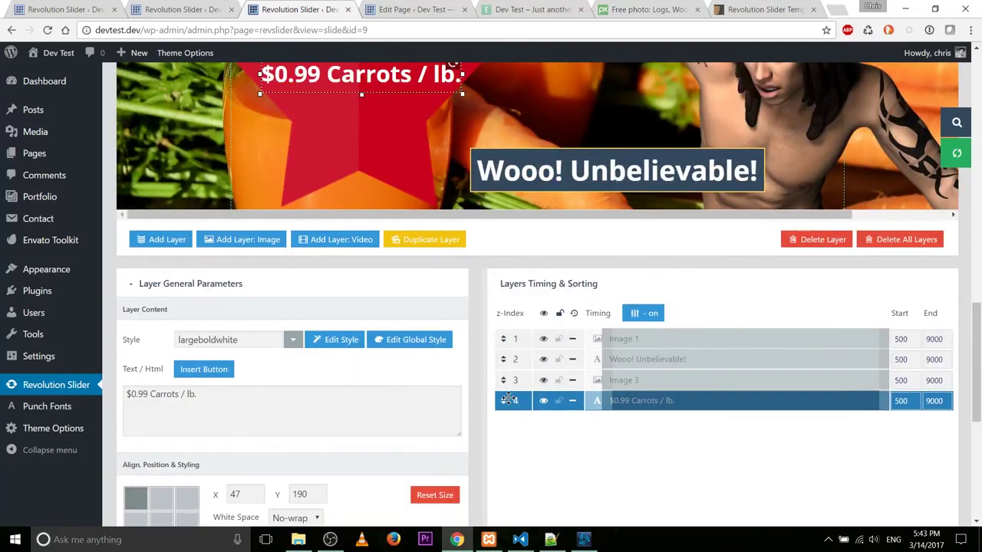
{"action": "scroll", "coordinate": [529, 454], "scroll_direction": "up", "scroll_amount": 2}
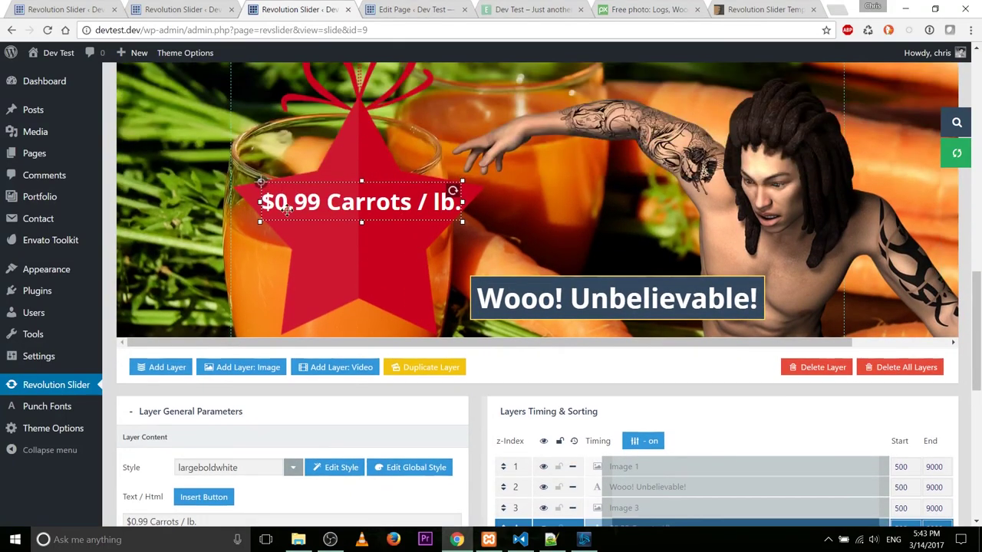
{"action": "scroll", "coordinate": [660, 457], "scroll_direction": "down", "scroll_amount": 1}
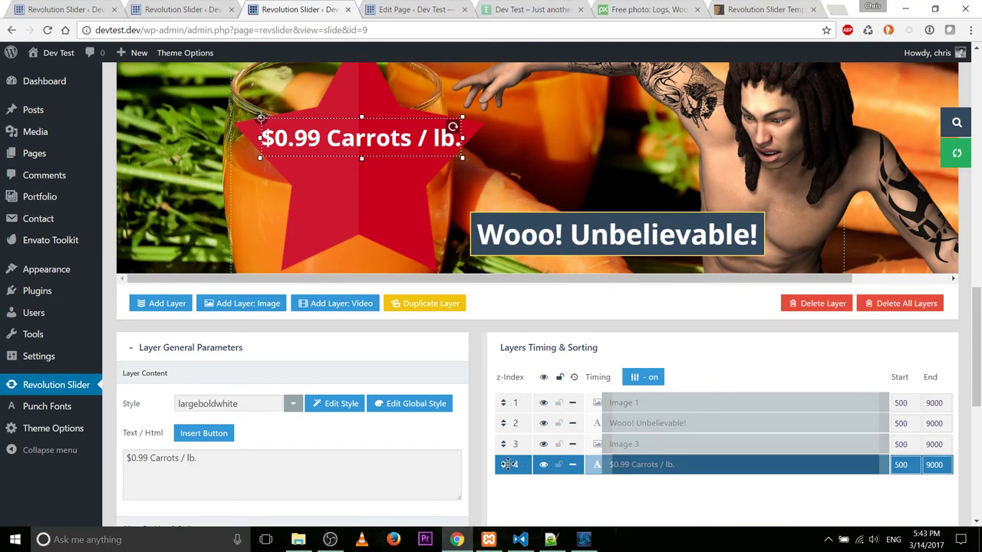
{"action": "mouse_move", "coordinate": [507, 464]}
{"action": "left_mouse_down"}
{"action": "mouse_move", "coordinate": [514, 445]}
{"action": "mouse_move", "coordinate": [519, 453]}
{"action": "left_mouse_up"}
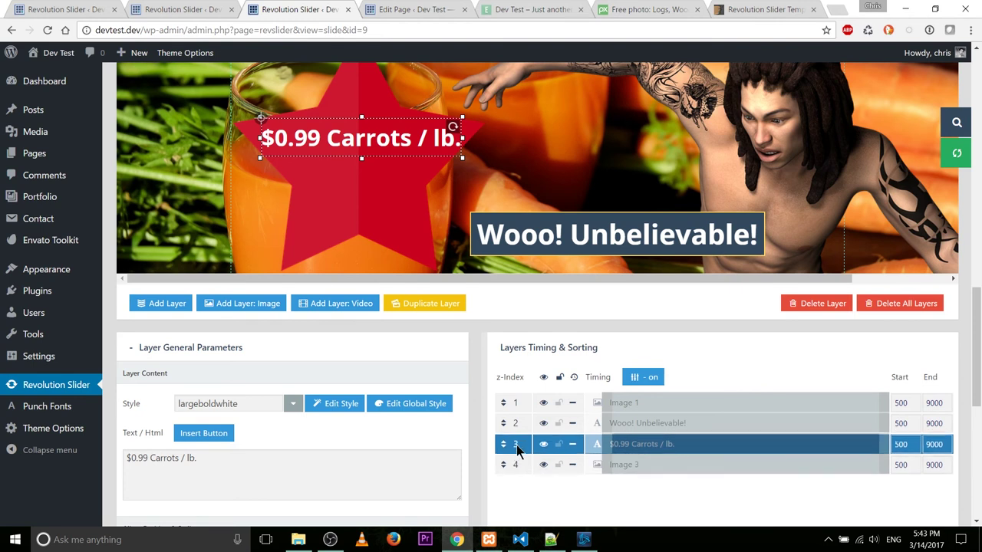
{"action": "left_click", "coordinate": [417, 232]}
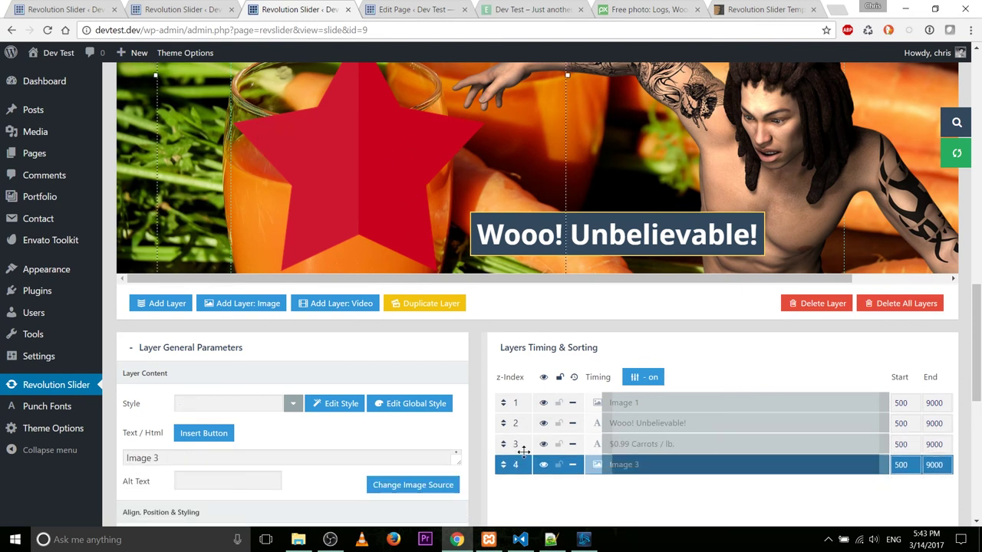
{"action": "left_click_drag", "start_coordinate": [523, 452], "coordinate": [536, 528]}
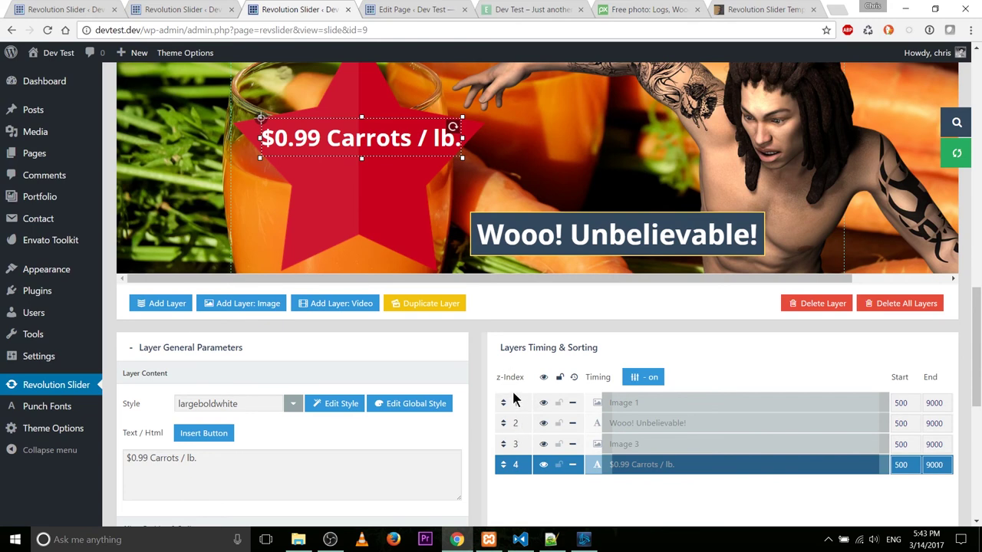
Update the slide to save the star and price text layers
{"action": "scroll", "coordinate": [520, 397], "scroll_direction": "down", "scroll_amount": 15}
{"action": "left_click", "coordinate": [143, 436]}
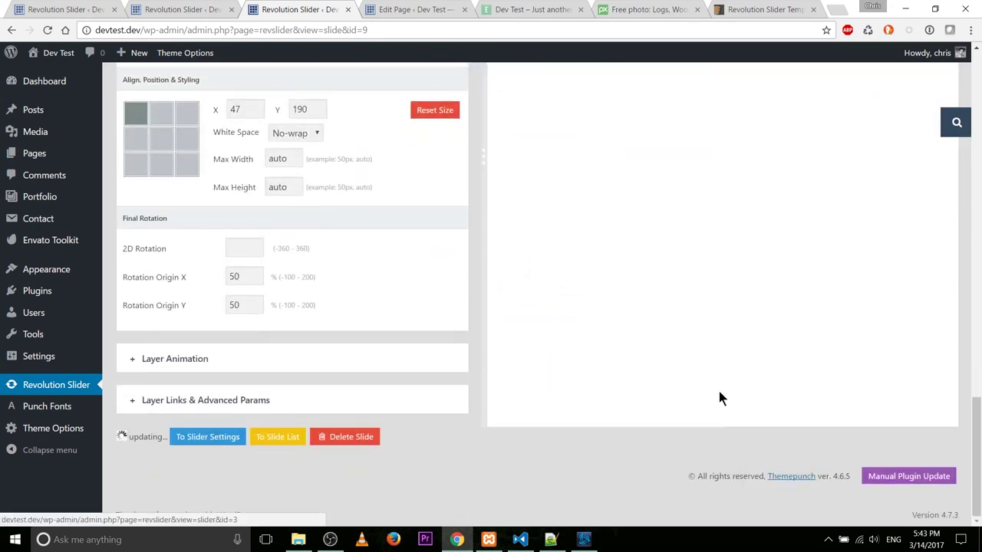
{"action": "scroll", "coordinate": [718, 391], "scroll_direction": "up", "scroll_amount": 15}
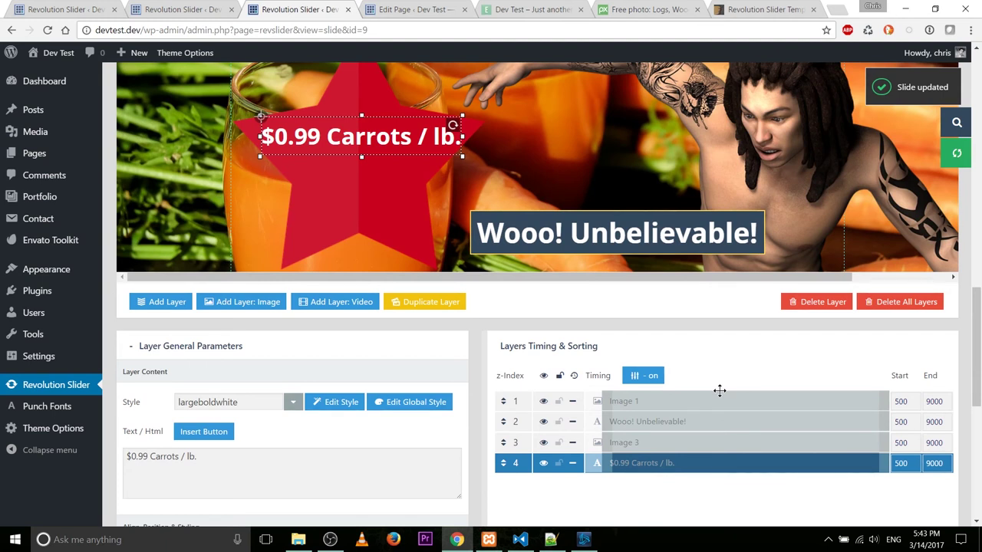
{"action": "left_click", "coordinate": [242, 302]}
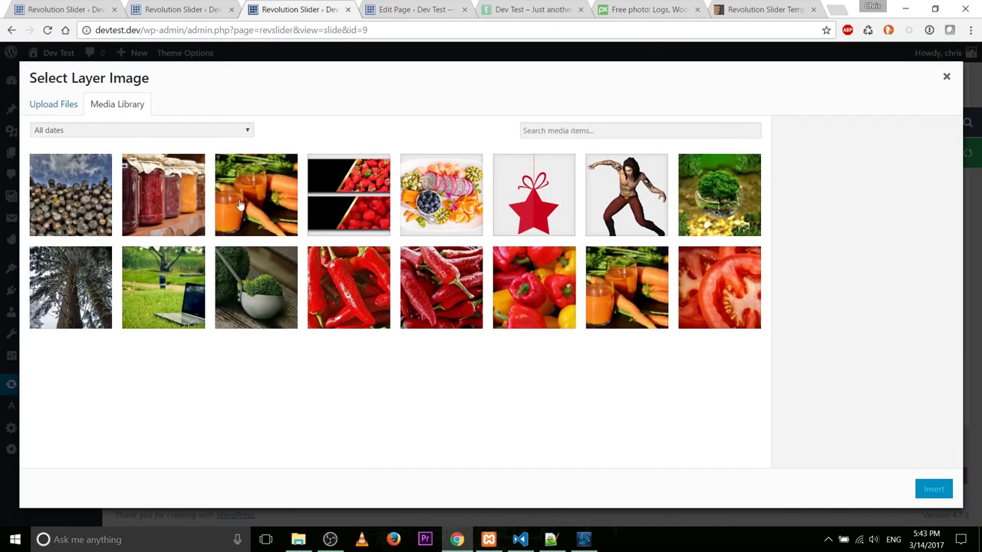
{"action": "left_click", "coordinate": [945, 78]}
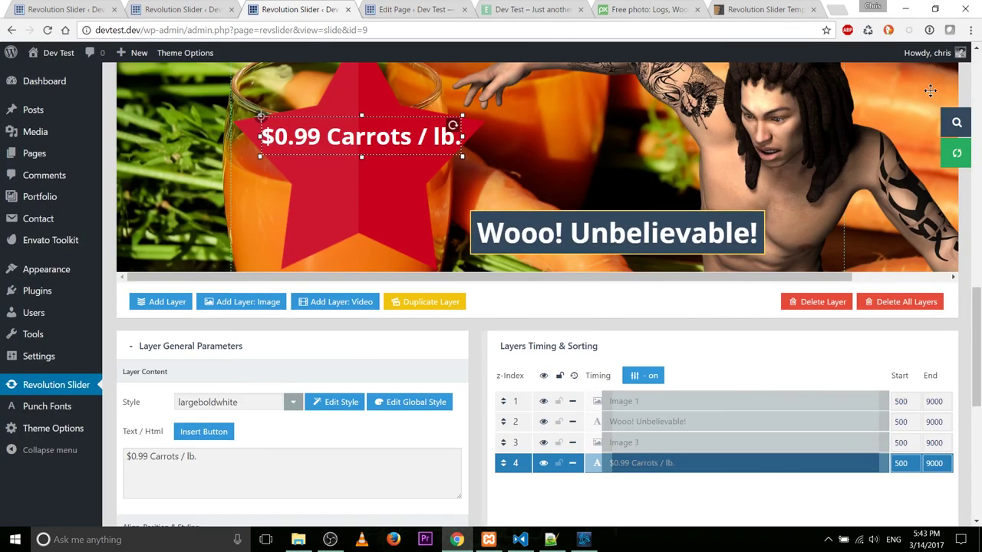
Switch to the Pixabay page and search its images for "carrot", extending the search to "carrot transparency"
{"action": "left_click", "coordinate": [641, 10]}
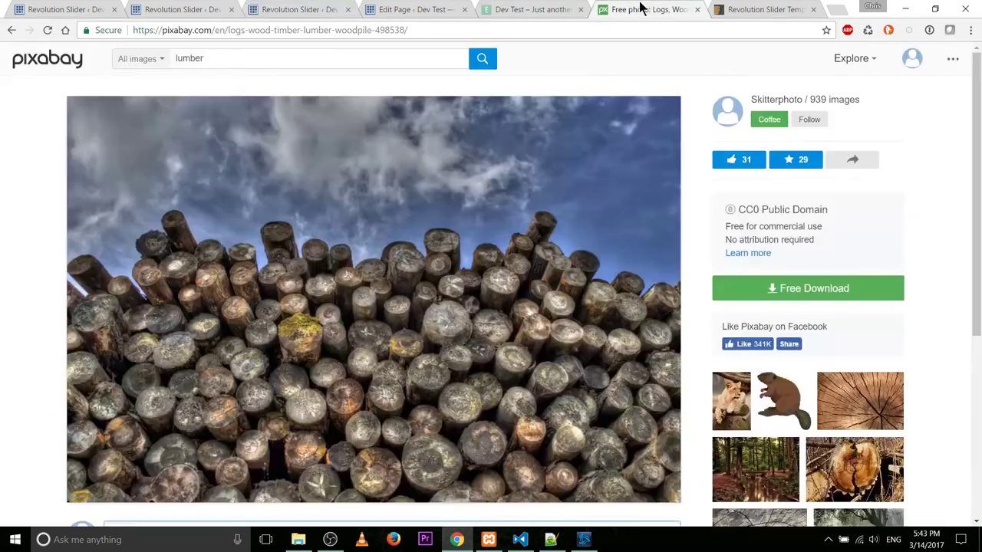
{"action": "double_click", "coordinate": [304, 67]}
{"action": "type", "text": "carrot"}
{"action": "key", "text": "Return"}
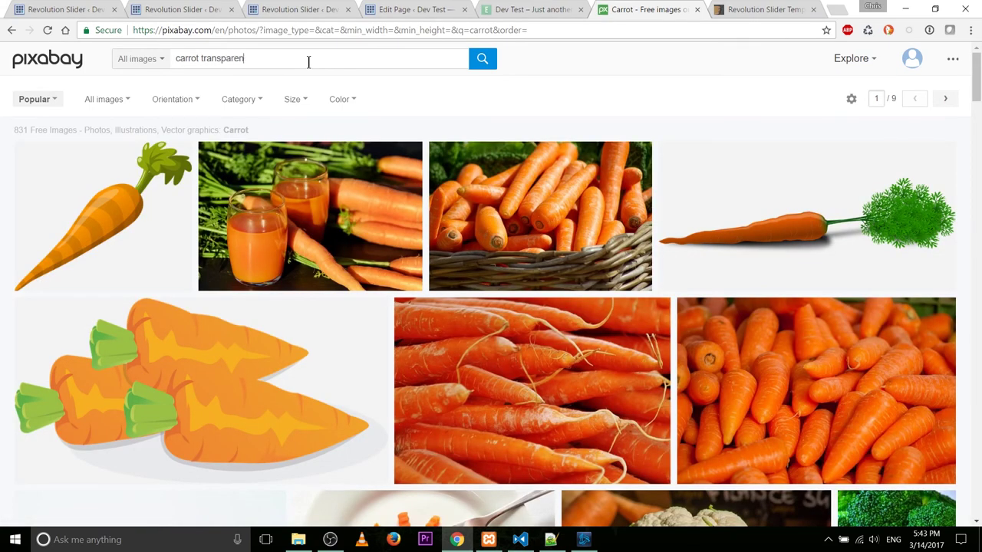
{"action": "key", "text": "Return"}
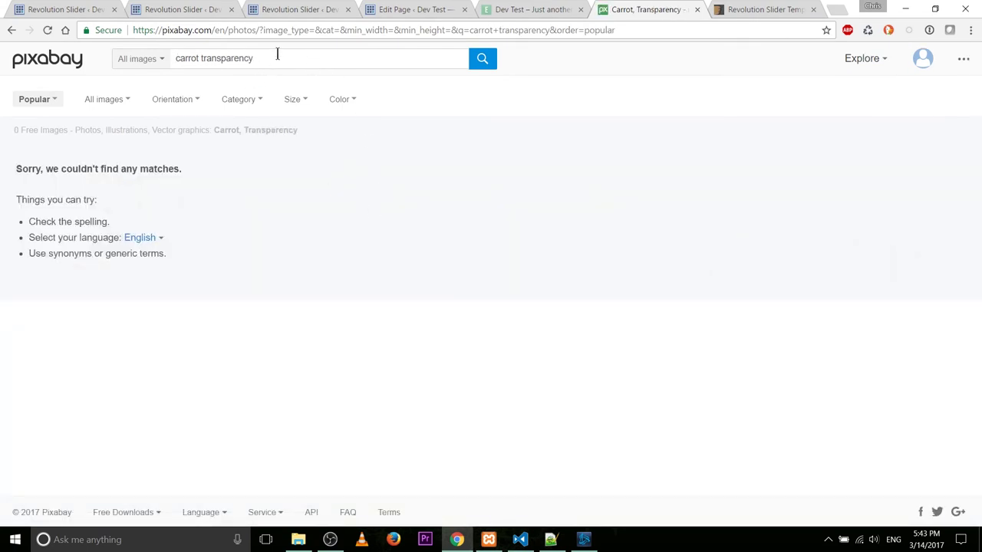
Shorten the Pixabay search term to "carrot" and run the image search again
{"action": "left_click_drag", "start_coordinate": [276, 55], "coordinate": [2, 57]}
{"action": "type", "text": "carrot transparency"}
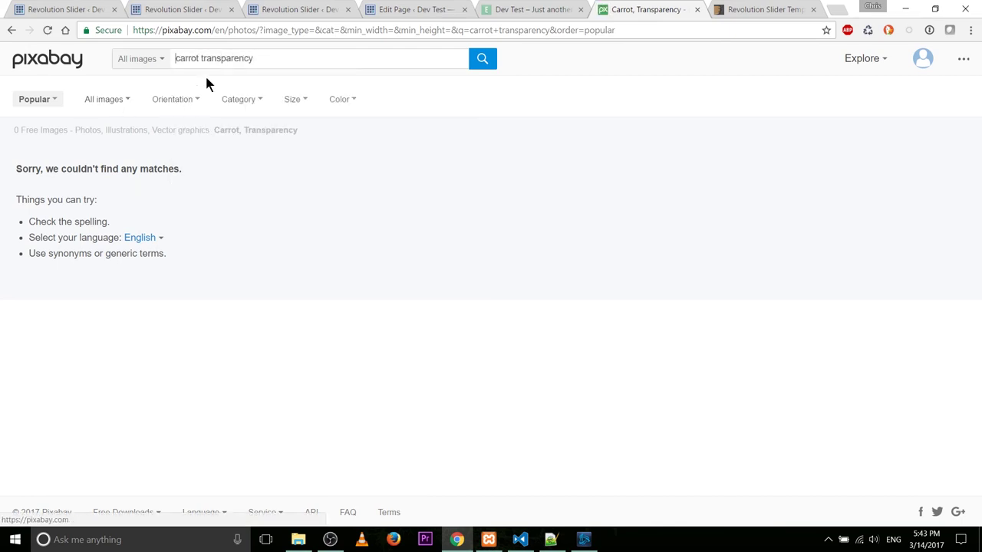
{"action": "left_click_drag", "start_coordinate": [254, 60], "coordinate": [200, 60]}
{"action": "key", "text": "BackSpace"}
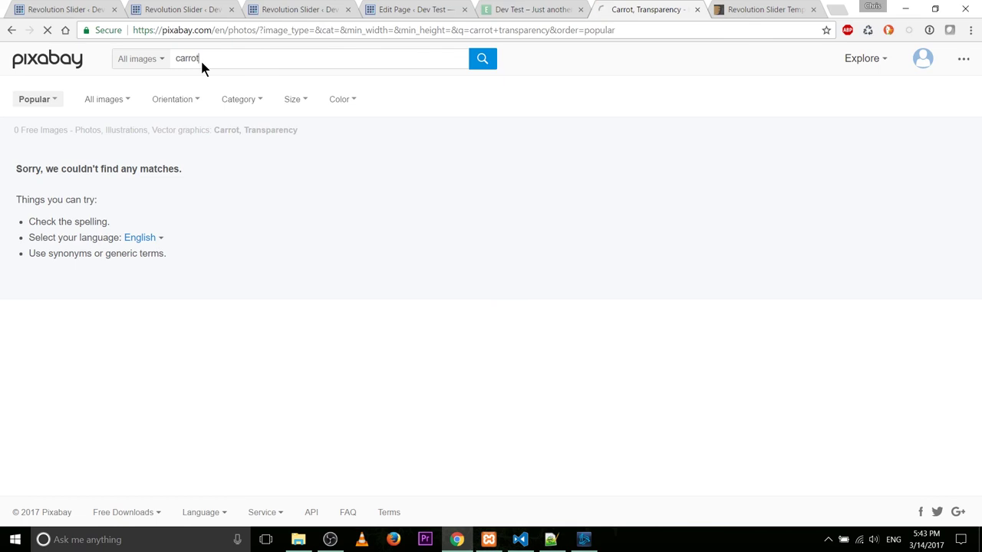
Run the carrot search, open the single striped cartoon carrot vector, and download it as the 640×541 PNG
{"action": "key", "text": "Return"}
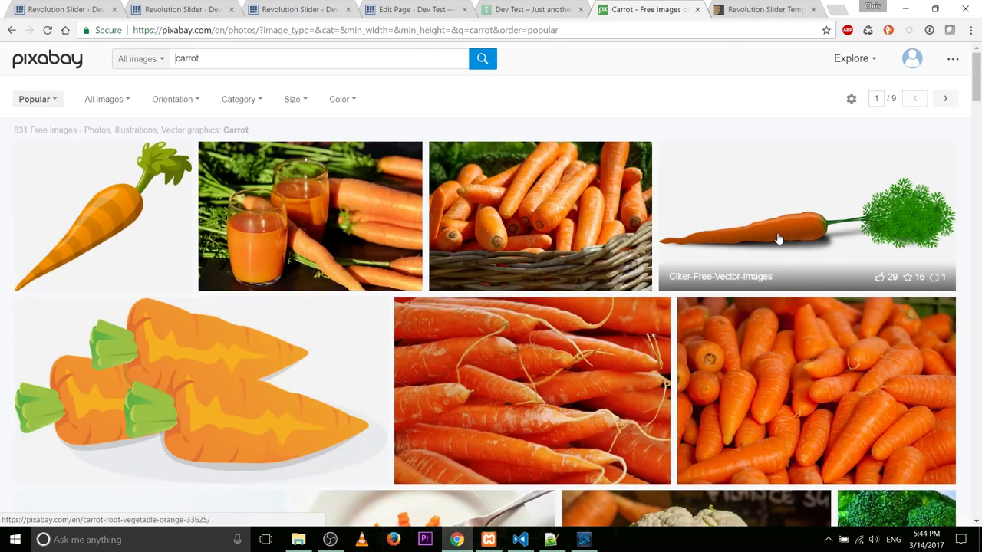
{"action": "left_click", "coordinate": [79, 245]}
{"action": "left_click", "coordinate": [777, 299]}
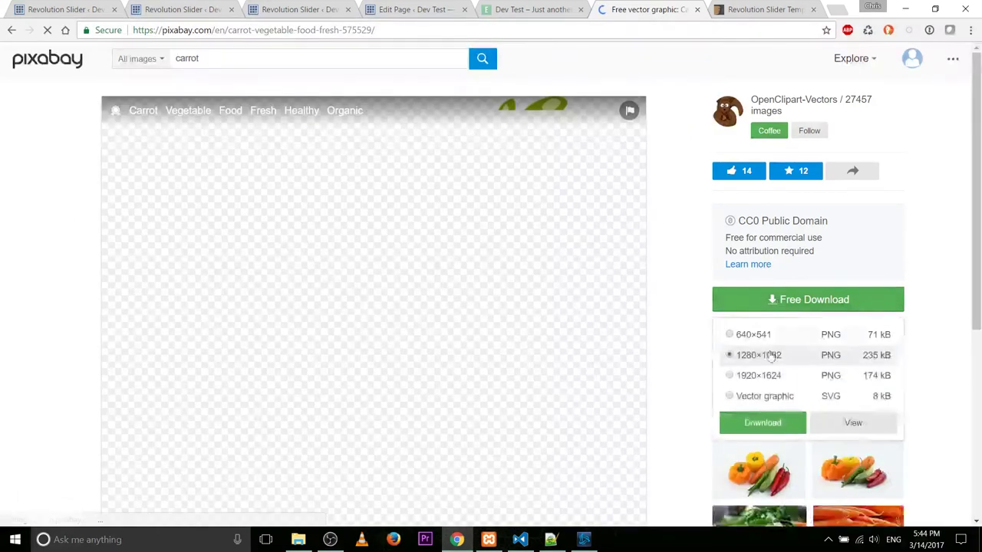
{"action": "left_click", "coordinate": [762, 335]}
{"action": "left_click", "coordinate": [765, 423]}
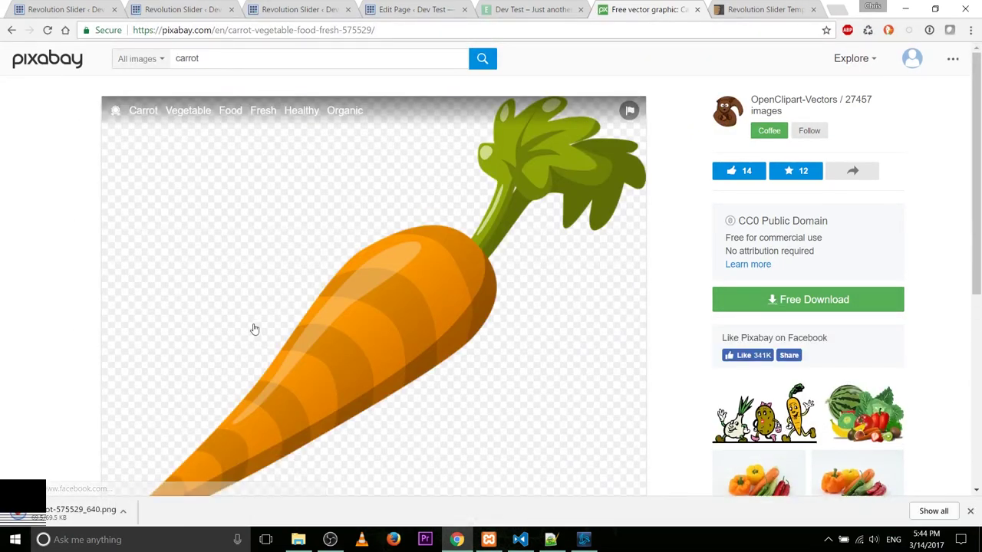
Return to the carrot slide's editor and add an image layer, uploading carrot-575529_640.png to the media library and inserting it
{"action": "left_click", "coordinate": [214, 9]}
{"action": "left_click", "coordinate": [250, 8]}
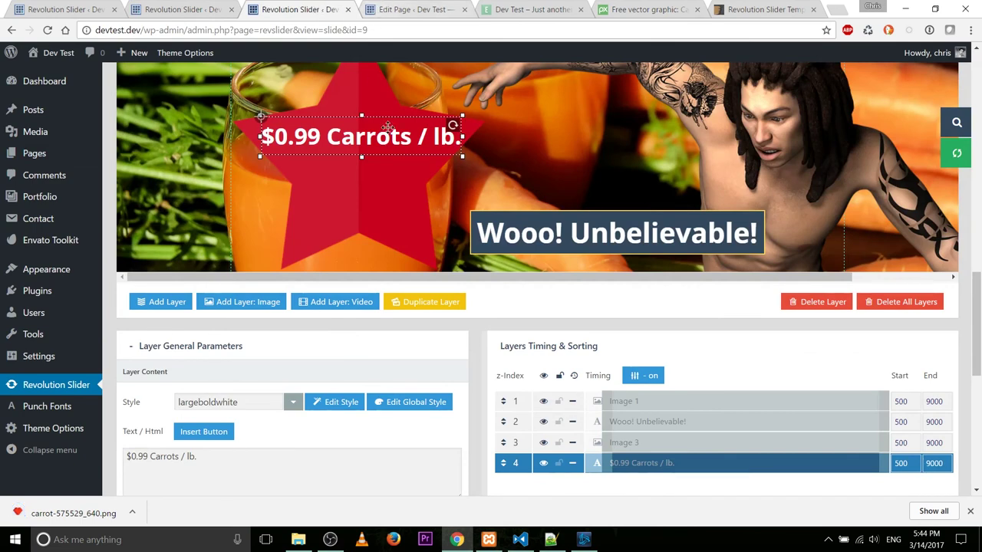
{"action": "scroll", "coordinate": [595, 177], "scroll_direction": "up", "scroll_amount": 1}
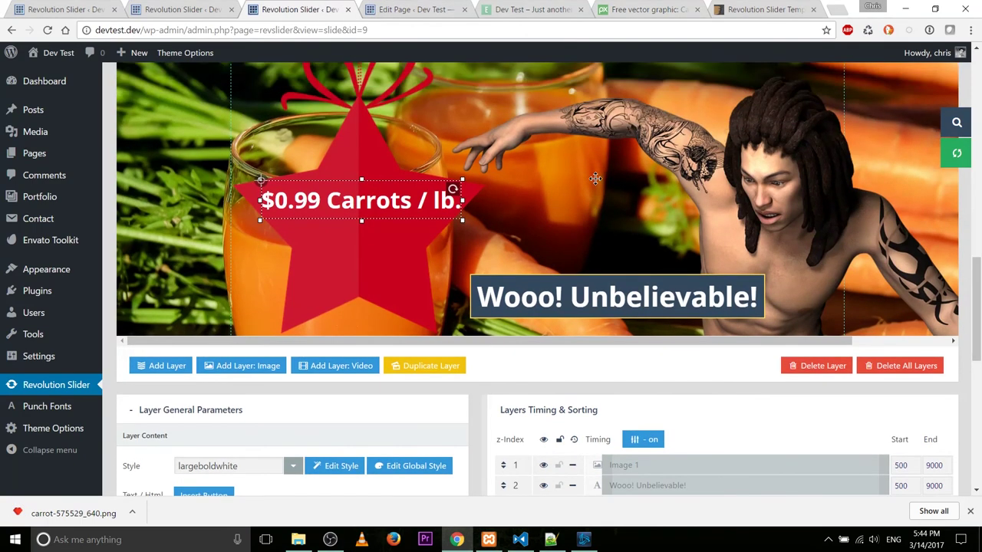
{"action": "scroll", "coordinate": [583, 184], "scroll_direction": "down", "scroll_amount": 2}
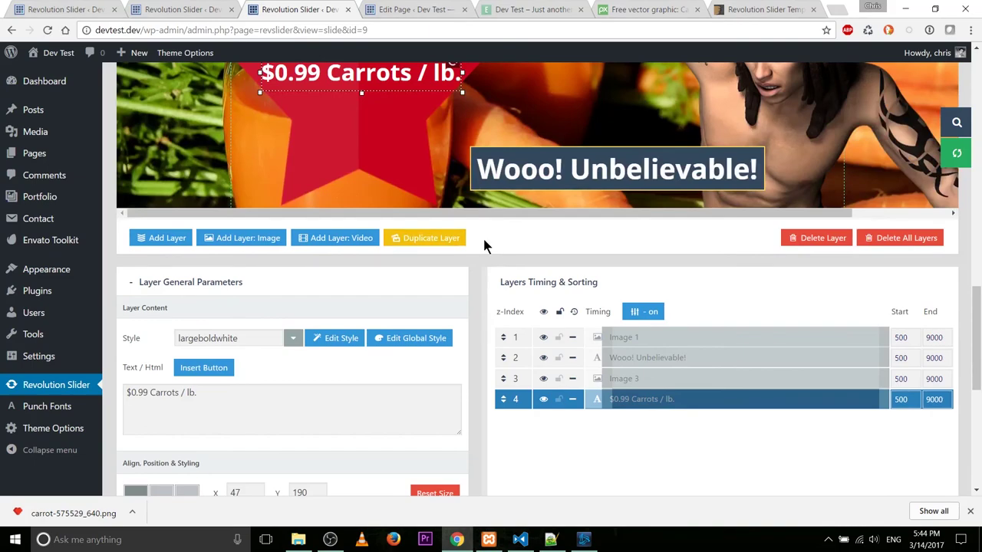
{"action": "scroll", "coordinate": [483, 242], "scroll_direction": "down", "scroll_amount": 3}
{"action": "scroll", "coordinate": [483, 242], "scroll_direction": "up", "scroll_amount": 4}
{"action": "scroll", "coordinate": [307, 284], "scroll_direction": "down", "scroll_amount": 1}
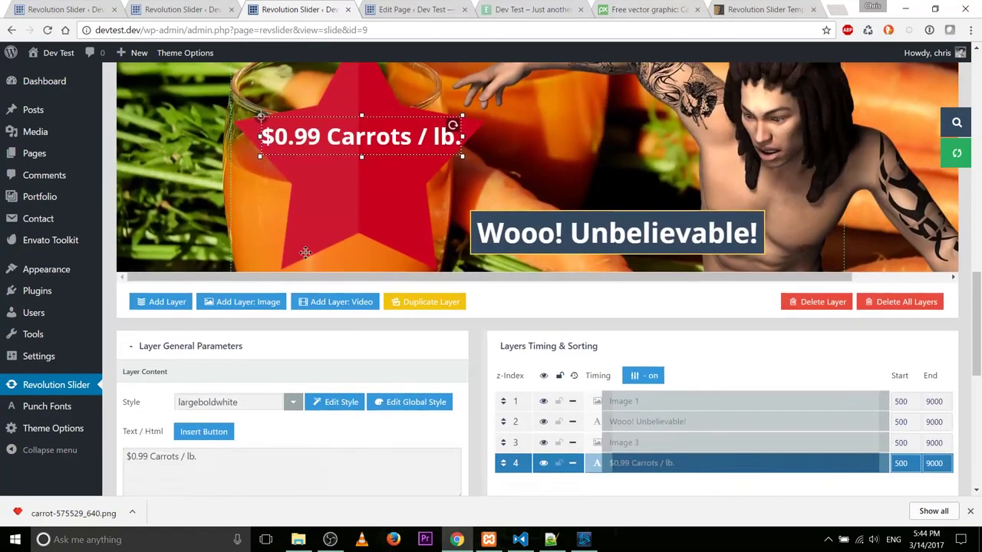
{"action": "left_click", "coordinate": [221, 304]}
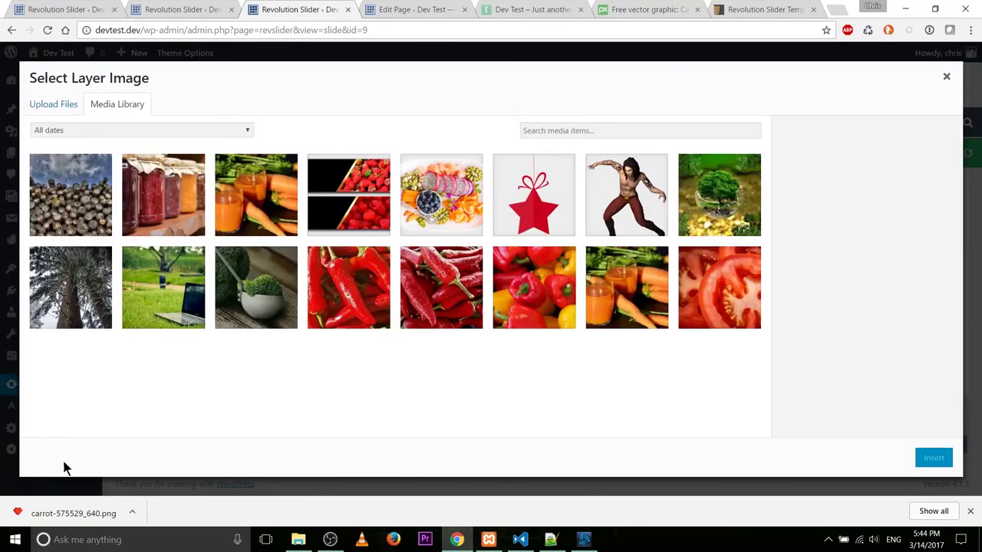
{"action": "left_click_drag", "start_coordinate": [68, 512], "coordinate": [434, 368]}
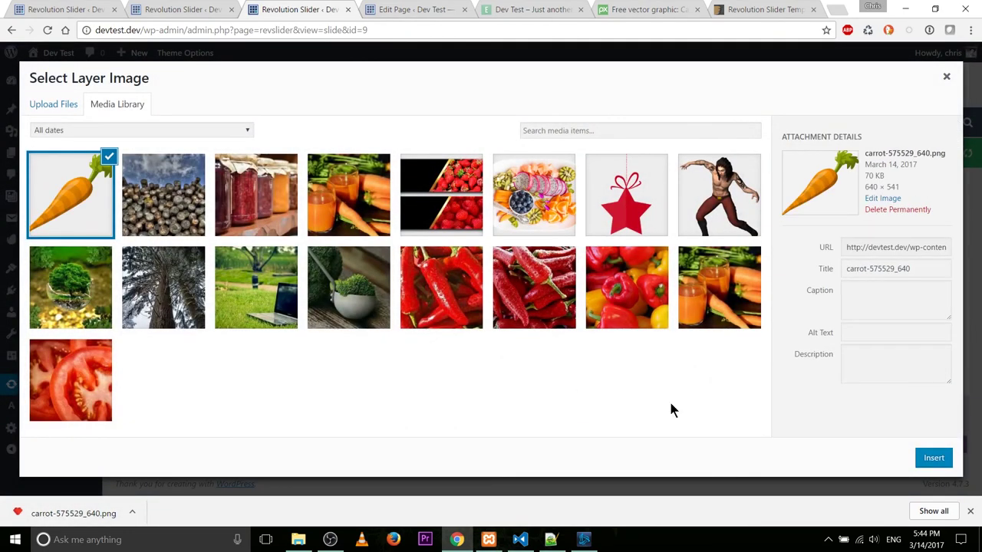
{"action": "left_click", "coordinate": [935, 451]}
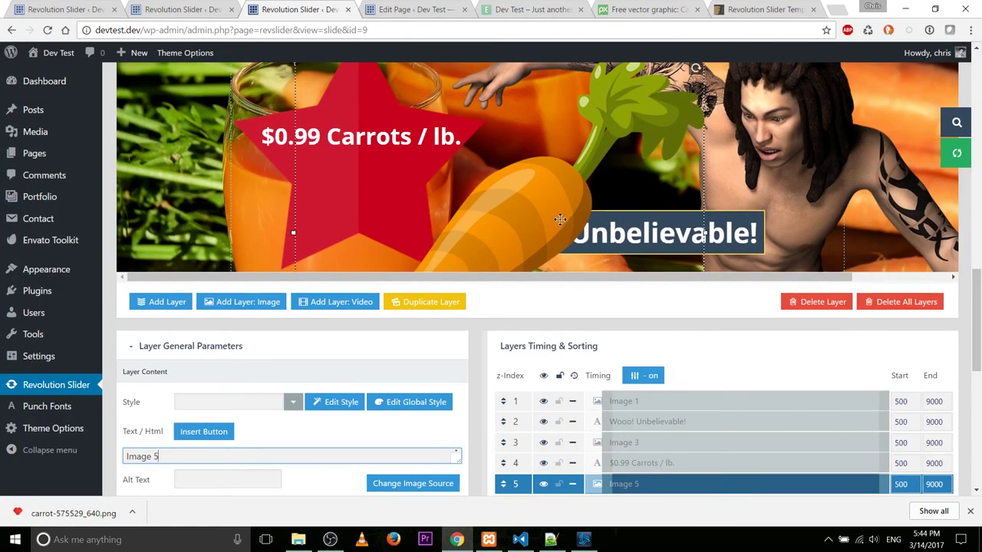
Shift the carrot image to X -82, Y 95 and scale it proportionally to a width of 240 pixels
{"action": "left_click_drag", "start_coordinate": [419, 191], "coordinate": [438, 215]}
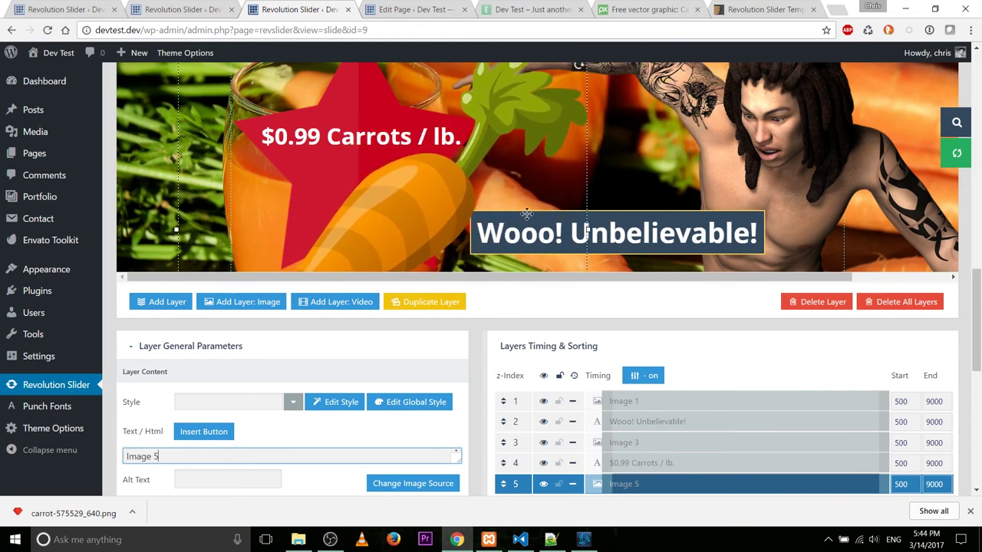
{"action": "scroll", "coordinate": [578, 270], "scroll_direction": "down", "scroll_amount": 1}
{"action": "scroll", "coordinate": [575, 264], "scroll_direction": "down", "scroll_amount": 5}
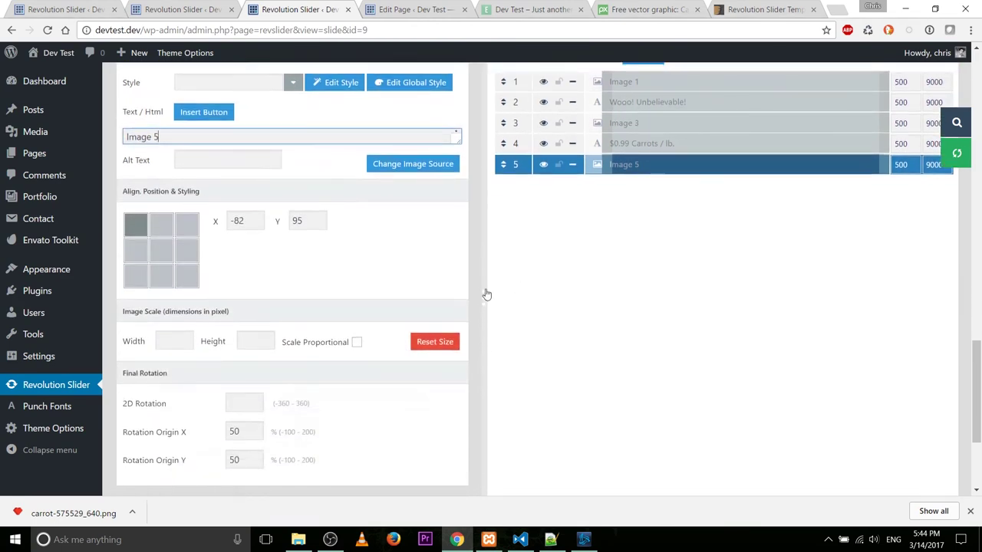
{"action": "left_click", "coordinate": [356, 342]}
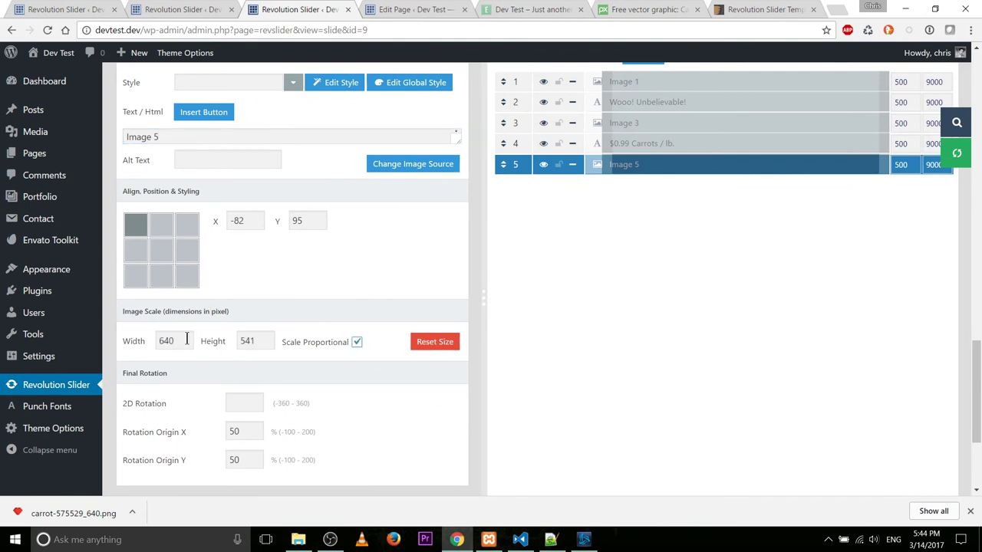
{"action": "left_click_drag", "start_coordinate": [186, 340], "coordinate": [142, 337]}
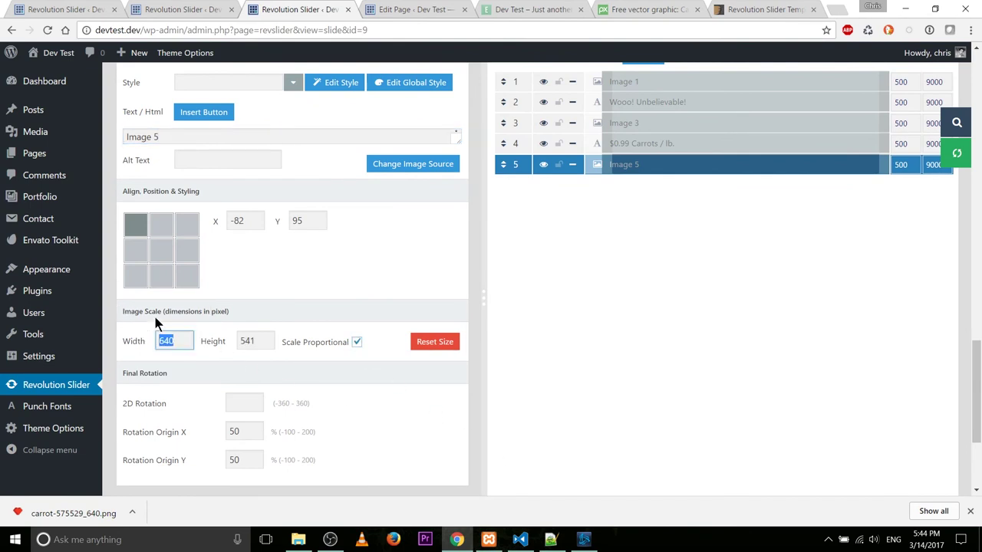
{"action": "type", "text": "240"}
{"action": "key", "text": "Tab"}
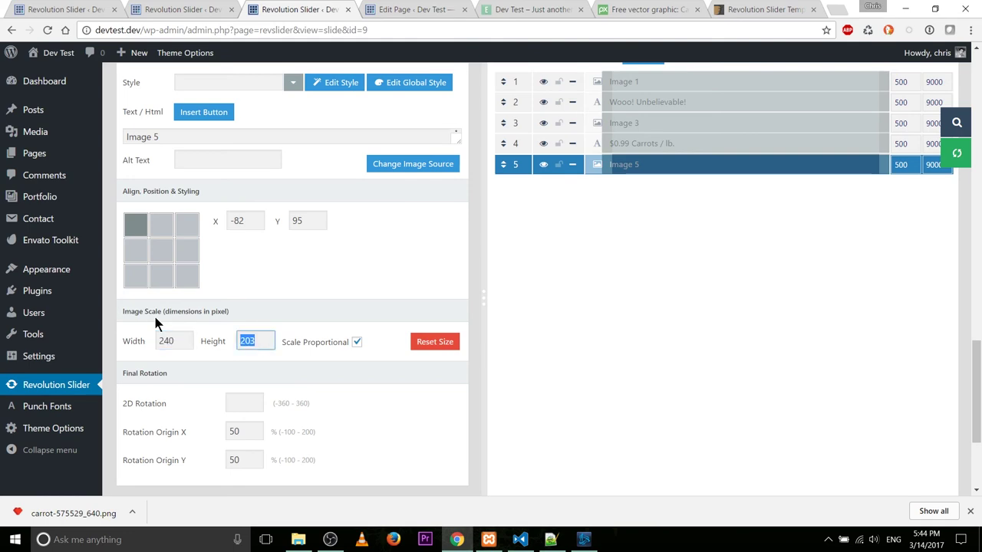
{"action": "left_click", "coordinate": [620, 357]}
{"action": "scroll", "coordinate": [620, 359], "scroll_direction": "down", "scroll_amount": 3}
Place the carrot below the price text on the star, at about X 107, Y 201, and rotate it 30 degrees
{"action": "scroll", "coordinate": [152, 407], "scroll_direction": "up", "scroll_amount": 10}
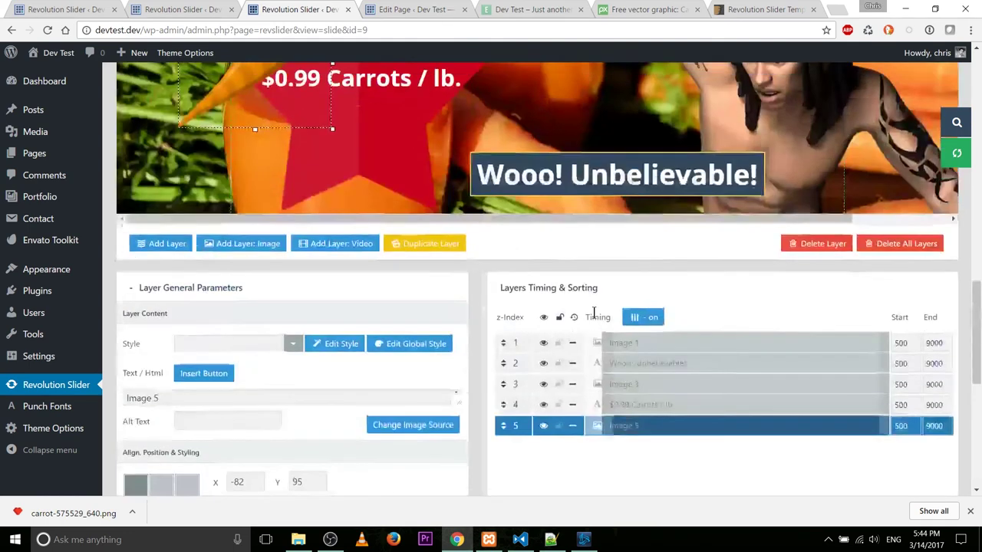
{"action": "left_click_drag", "start_coordinate": [257, 377], "coordinate": [368, 454]}
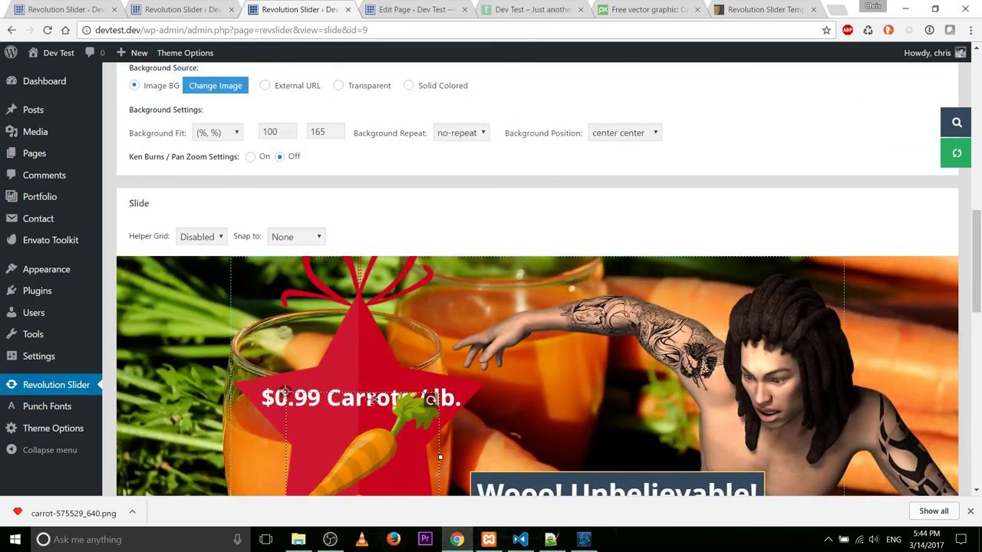
{"action": "scroll", "coordinate": [367, 454], "scroll_direction": "down", "scroll_amount": 2}
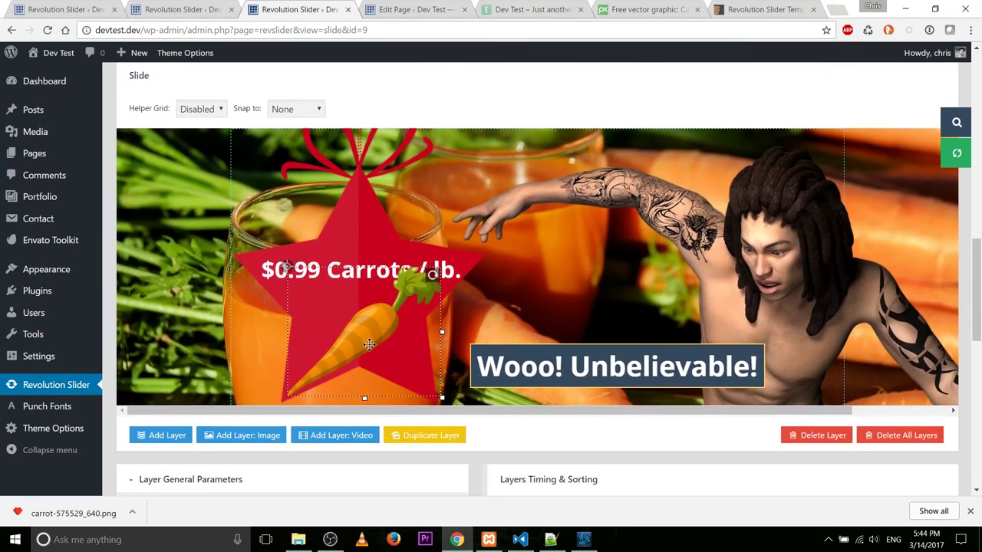
{"action": "left_click_drag", "start_coordinate": [369, 345], "coordinate": [371, 364]}
{"action": "left_click_drag", "start_coordinate": [435, 294], "coordinate": [454, 338]}
{"action": "left_click_drag", "start_coordinate": [372, 350], "coordinate": [383, 326]}
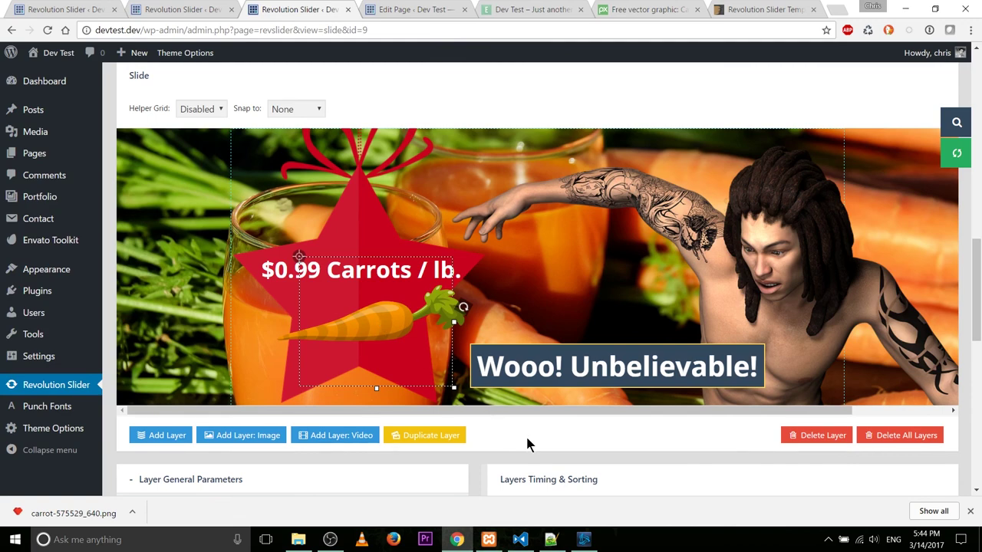
Update the slide to save the carrot image layer
{"action": "scroll", "coordinate": [382, 300], "scroll_direction": "down", "scroll_amount": 10}
{"action": "scroll", "coordinate": [384, 309], "scroll_direction": "down", "scroll_amount": 2}
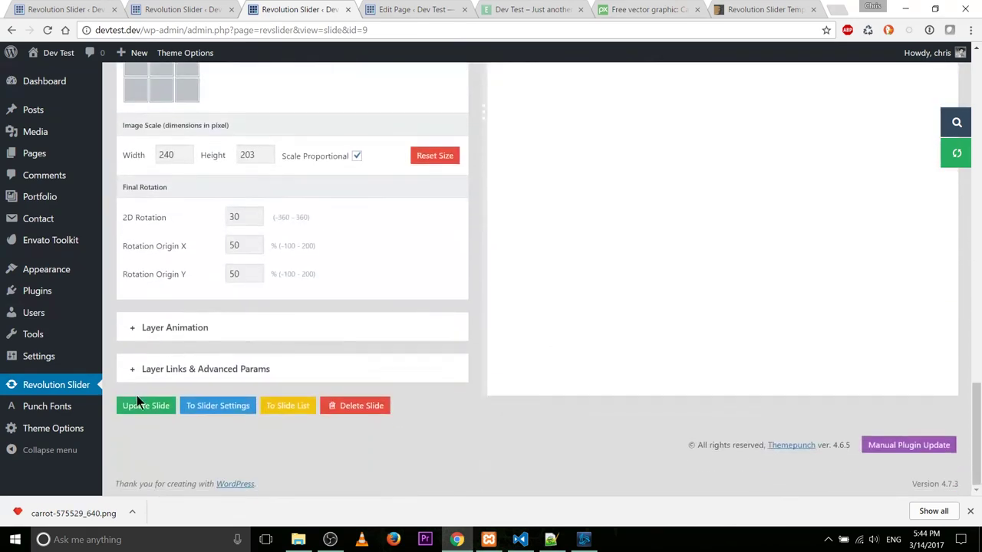
{"action": "left_click", "coordinate": [142, 403]}
Reload the live homepage and examine how the carrot slide's layers appear, switching to the logs slide and back
{"action": "scroll", "coordinate": [643, 285], "scroll_direction": "up", "scroll_amount": 2}
{"action": "scroll", "coordinate": [643, 295], "scroll_direction": "up", "scroll_amount": 5}
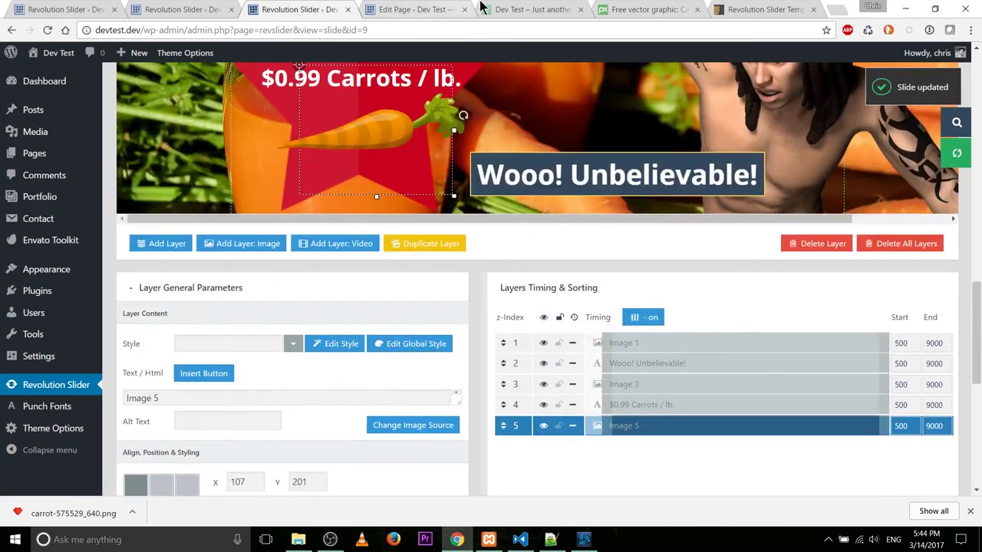
{"action": "left_click", "coordinate": [530, 9]}
{"action": "left_click", "coordinate": [47, 30]}
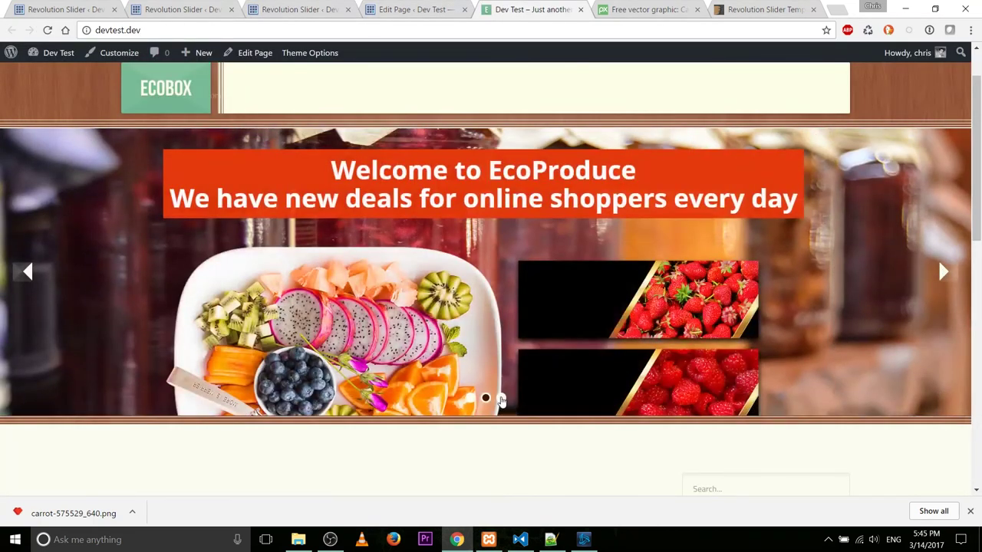
{"action": "left_click", "coordinate": [500, 399]}
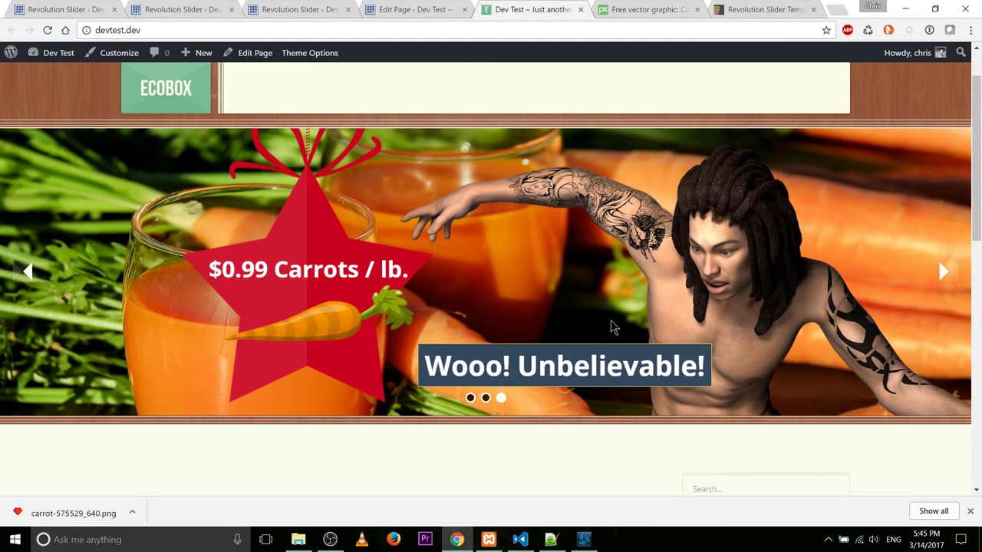
{"action": "left_click", "coordinate": [486, 398]}
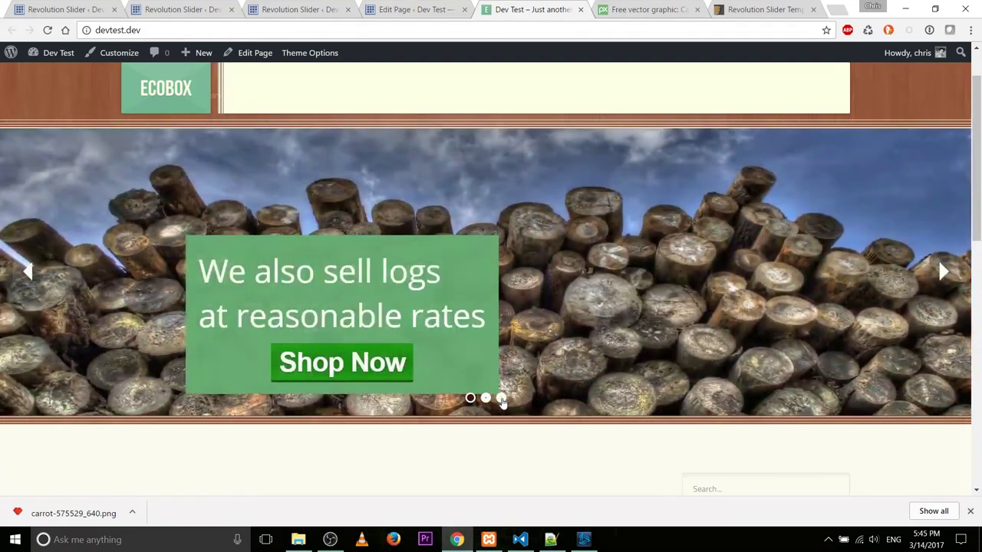
{"action": "left_click", "coordinate": [500, 398]}
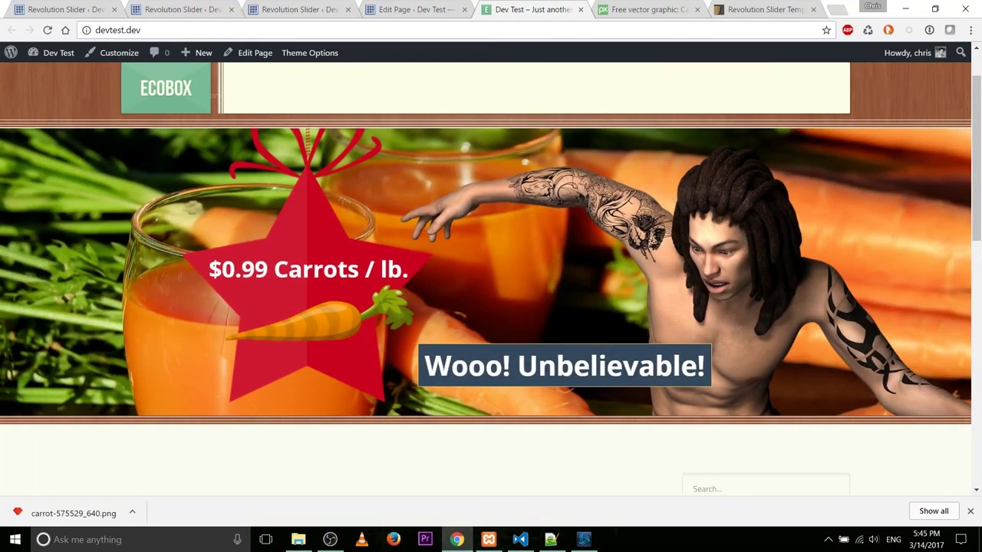
{"action": "mouse_move", "coordinate": [851, 283]}
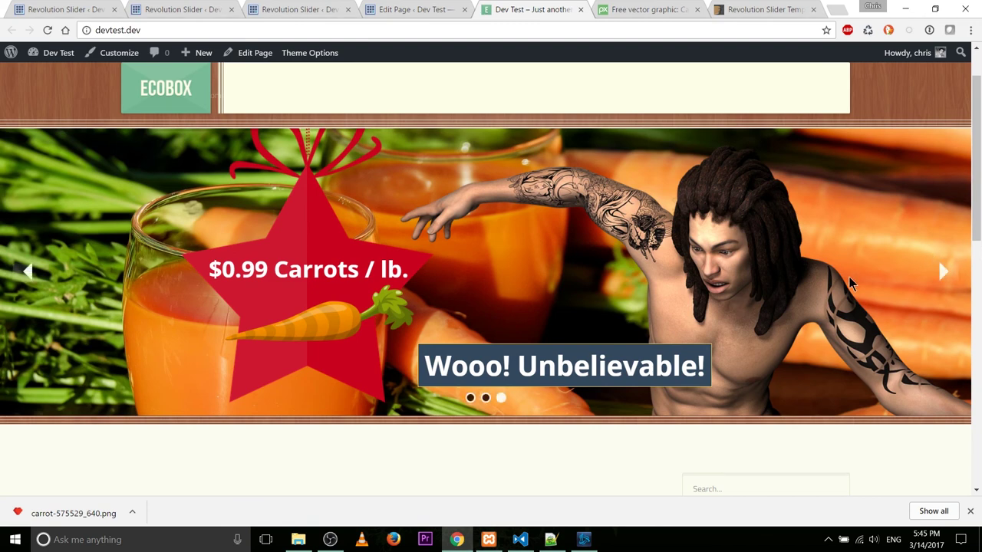
In the carrot slide's editor, set the "Wooo! Unbelievable!" caption's start animation to Long from Right
{"action": "left_click", "coordinate": [322, 9]}
{"action": "scroll", "coordinate": [580, 257], "scroll_direction": "up", "scroll_amount": 2}
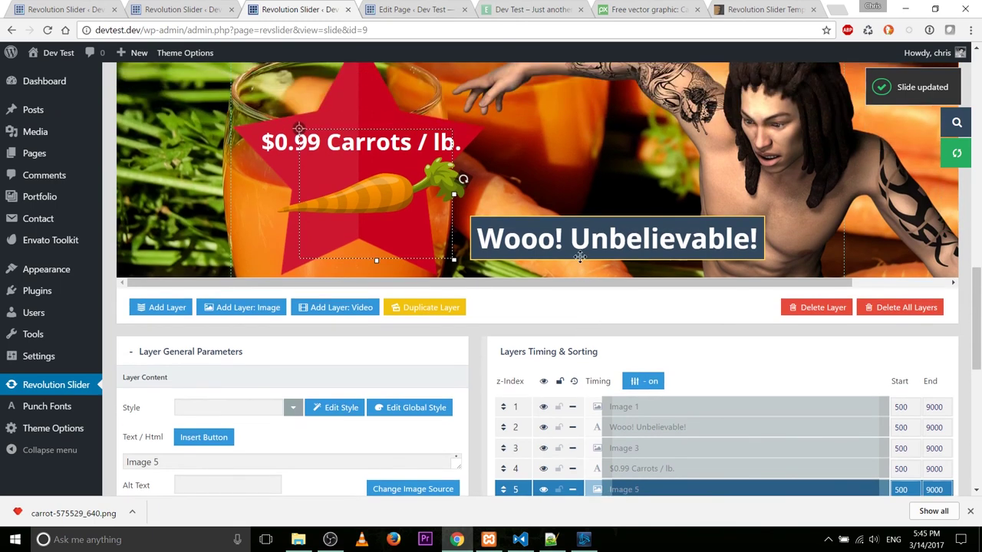
{"action": "left_click", "coordinate": [592, 304]}
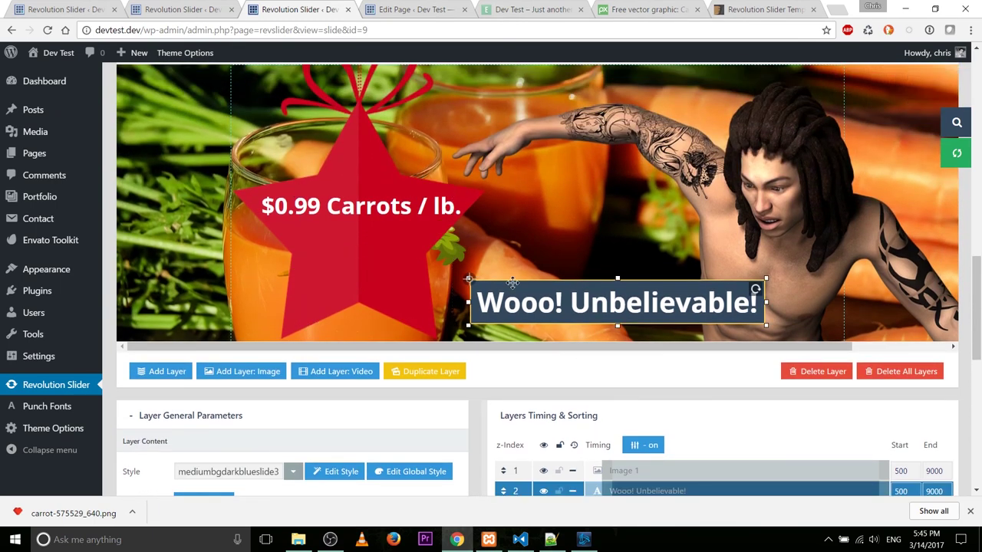
{"action": "scroll", "coordinate": [604, 365], "scroll_direction": "down", "scroll_amount": 4}
{"action": "scroll", "coordinate": [463, 339], "scroll_direction": "down", "scroll_amount": 4}
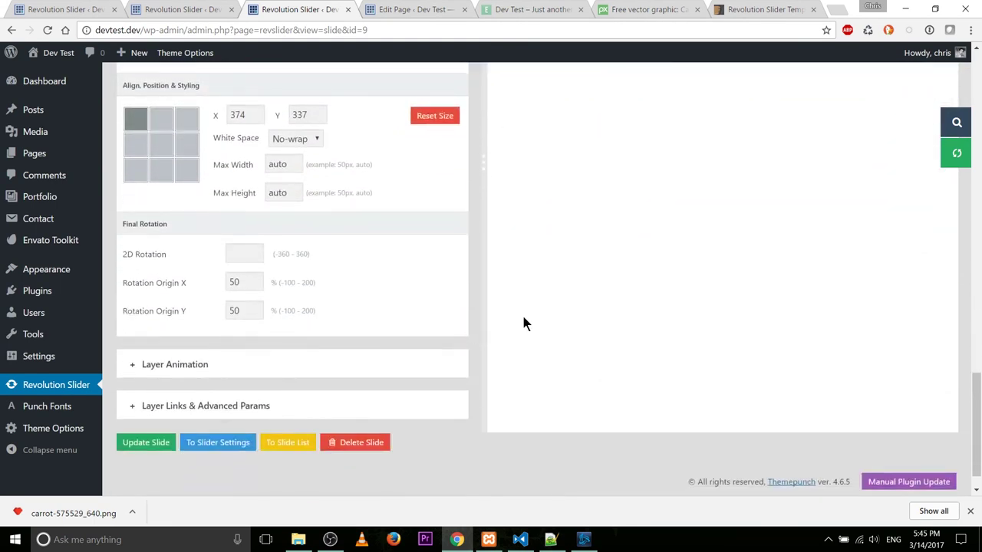
{"action": "left_click", "coordinate": [325, 366]}
{"action": "scroll", "coordinate": [510, 314], "scroll_direction": "down", "scroll_amount": 4}
{"action": "scroll", "coordinate": [460, 311], "scroll_direction": "up", "scroll_amount": 1}
{"action": "left_click", "coordinate": [282, 234]}
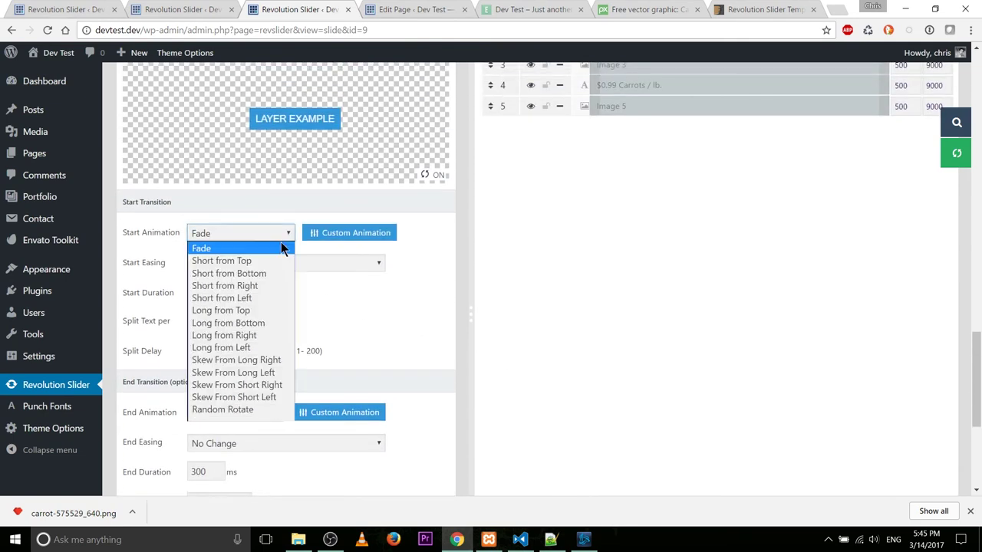
{"action": "left_click", "coordinate": [259, 337]}
{"action": "left_click", "coordinate": [609, 323]}
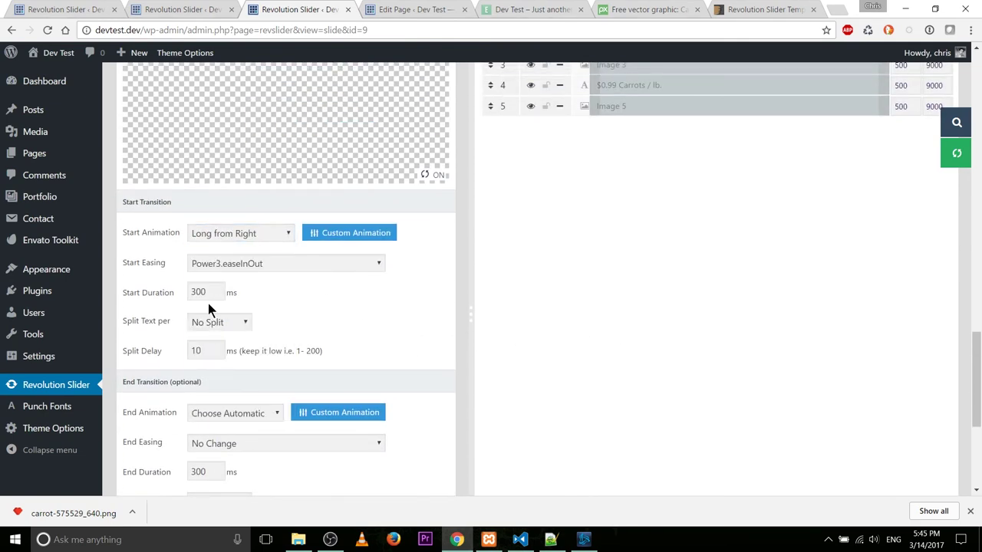
Select the man's image layer and rename it "Guy"
{"action": "scroll", "coordinate": [615, 296], "scroll_direction": "up", "scroll_amount": 6}
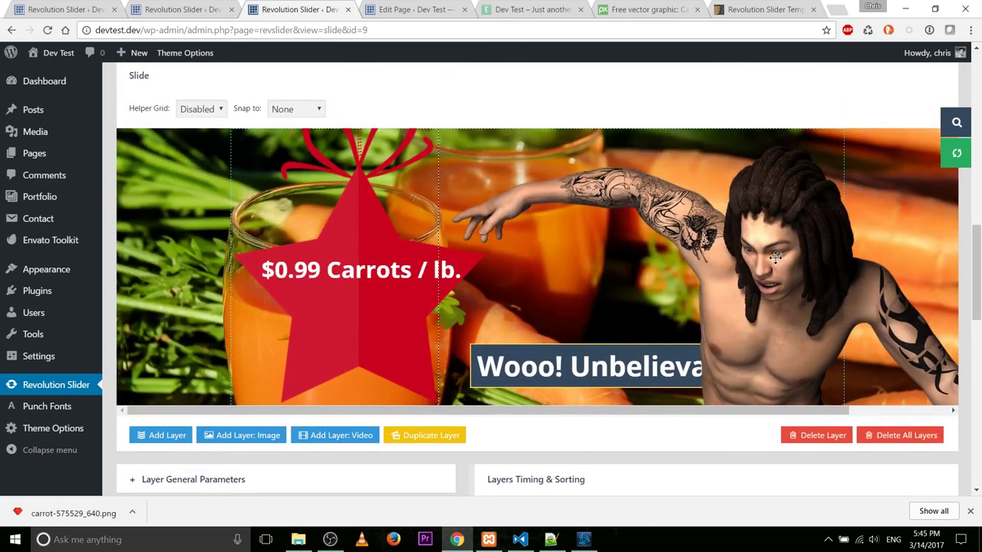
{"action": "scroll", "coordinate": [775, 258], "scroll_direction": "down", "scroll_amount": 2}
{"action": "scroll", "coordinate": [524, 431], "scroll_direction": "down", "scroll_amount": 1}
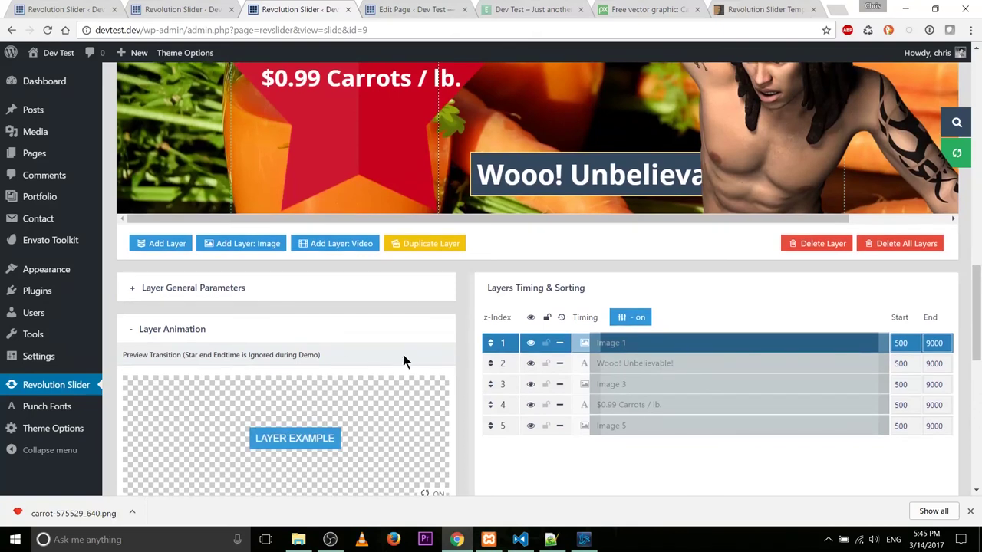
{"action": "left_click", "coordinate": [230, 288]}
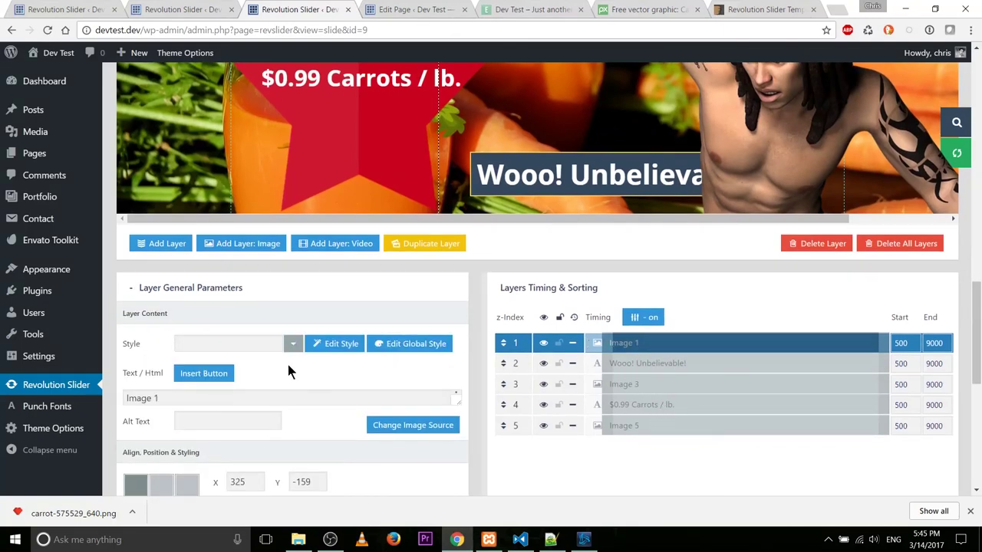
{"action": "triple_click", "coordinate": [270, 400]}
{"action": "type", "text": "Guy"}
{"action": "scroll", "coordinate": [531, 464], "scroll_direction": "down", "scroll_amount": 2}
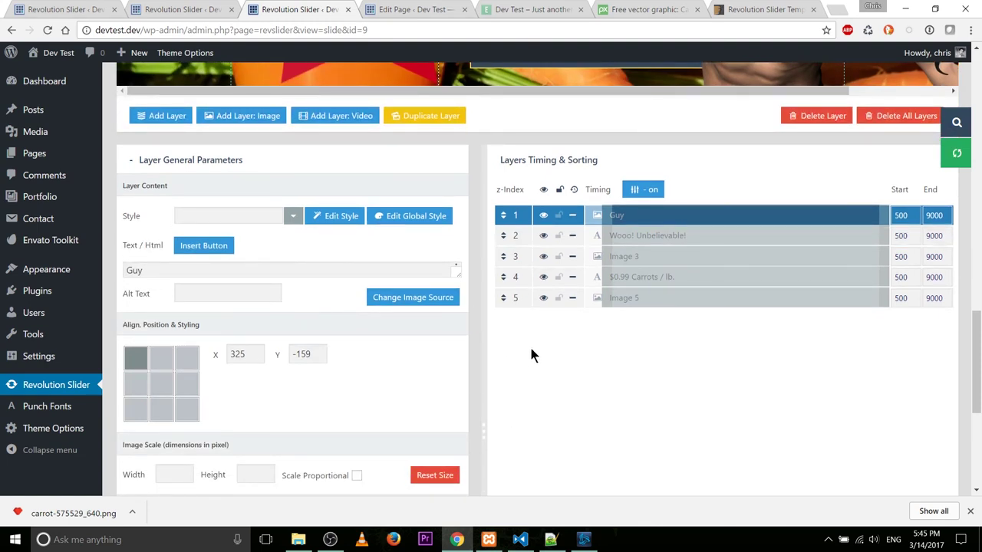
Set the Guy layer's start duration to 500 ms and its start animation to Long from Right
{"action": "scroll", "coordinate": [532, 355], "scroll_direction": "down", "scroll_amount": 3}
{"action": "scroll", "coordinate": [530, 355], "scroll_direction": "down", "scroll_amount": 2}
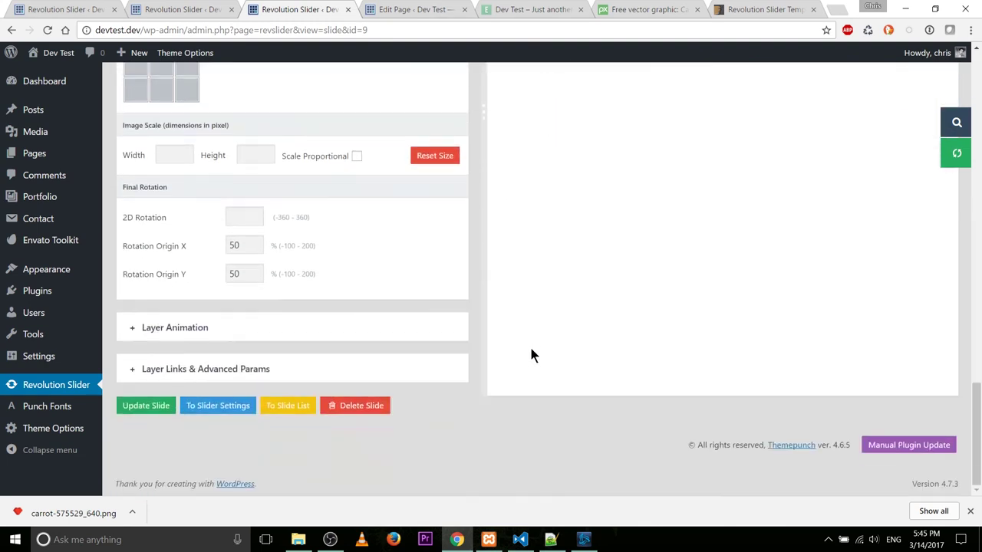
{"action": "left_click", "coordinate": [444, 329]}
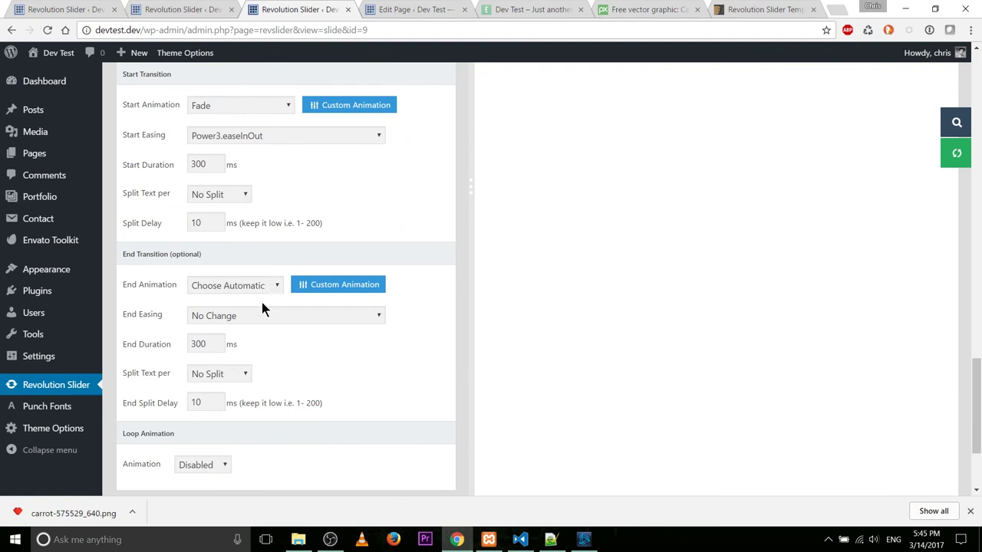
{"action": "left_click_drag", "start_coordinate": [215, 344], "coordinate": [192, 344]}
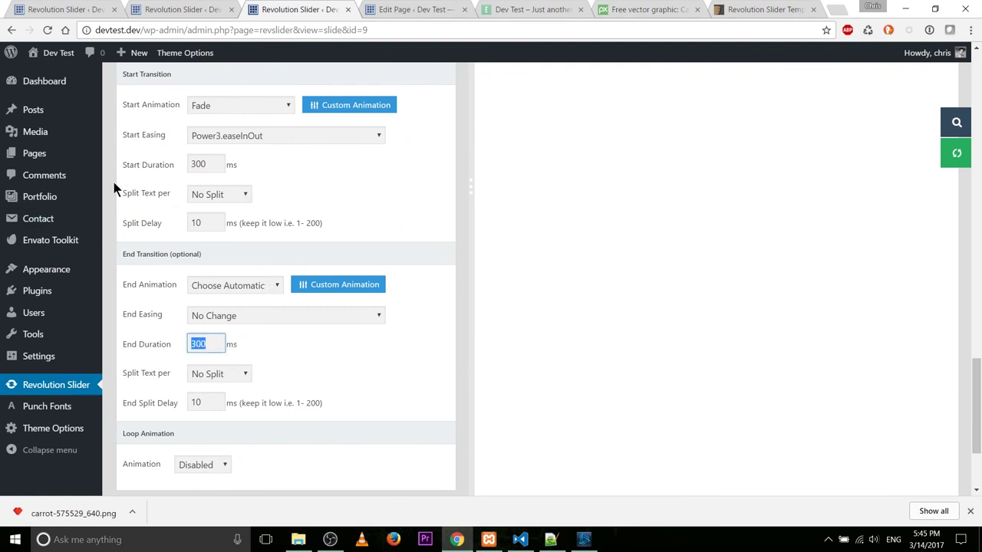
{"action": "left_click_drag", "start_coordinate": [218, 164], "coordinate": [104, 159]}
{"action": "type", "text": "500"}
{"action": "key", "text": "Tab"}
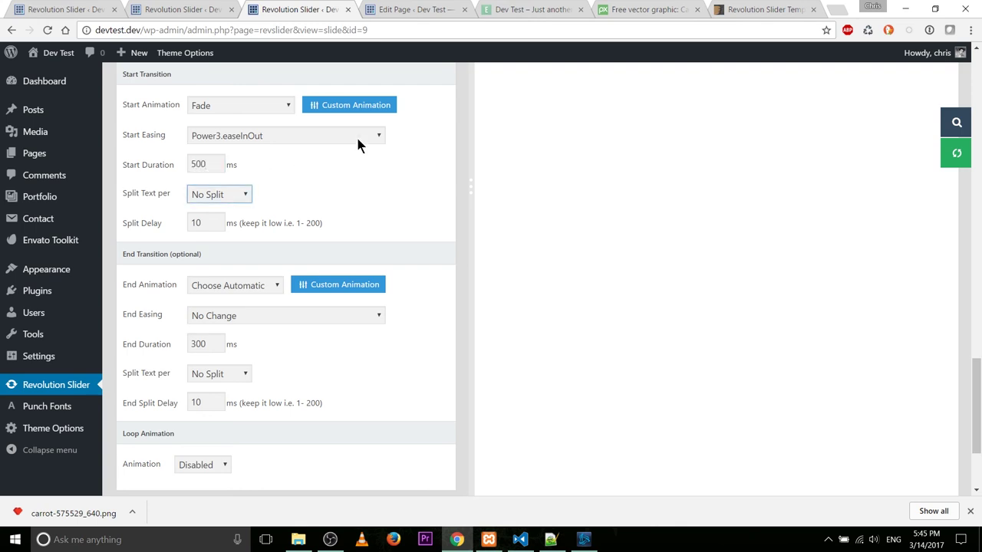
{"action": "left_click", "coordinate": [247, 105]}
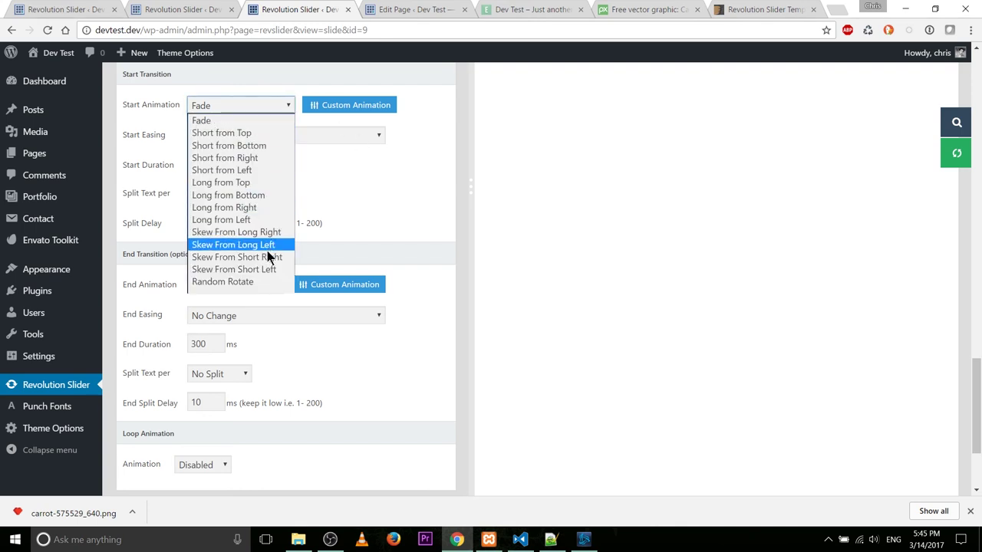
{"action": "left_click", "coordinate": [266, 207]}
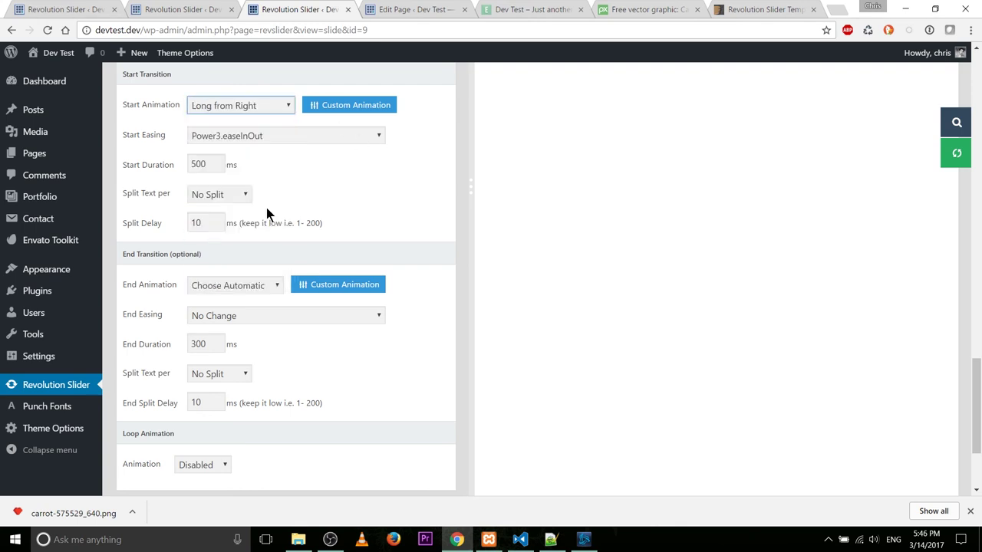
Select the "Wooo! Unbelievable!" caption layer and set its start duration to 1500 ms
{"action": "scroll", "coordinate": [537, 230], "scroll_direction": "up", "scroll_amount": 8}
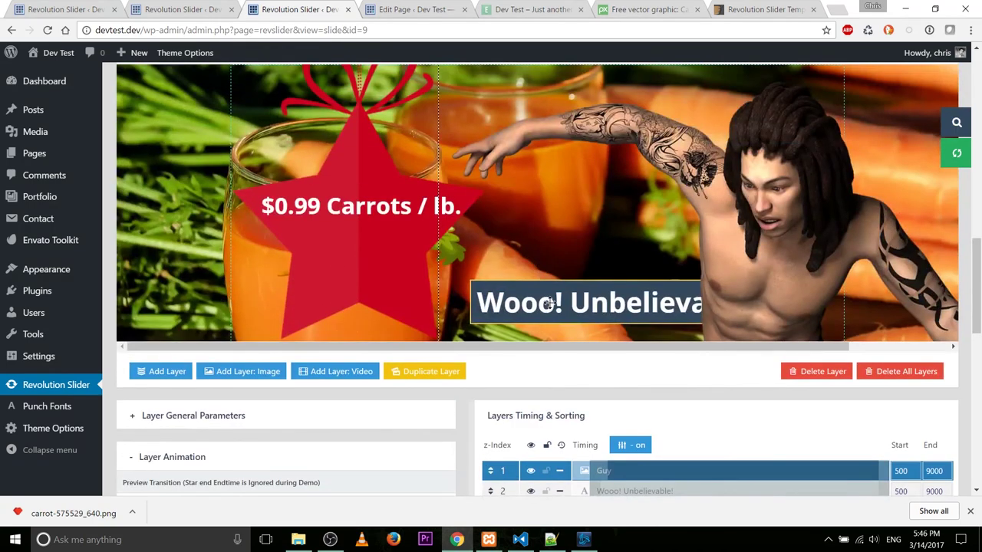
{"action": "scroll", "coordinate": [790, 253], "scroll_direction": "down", "scroll_amount": 2}
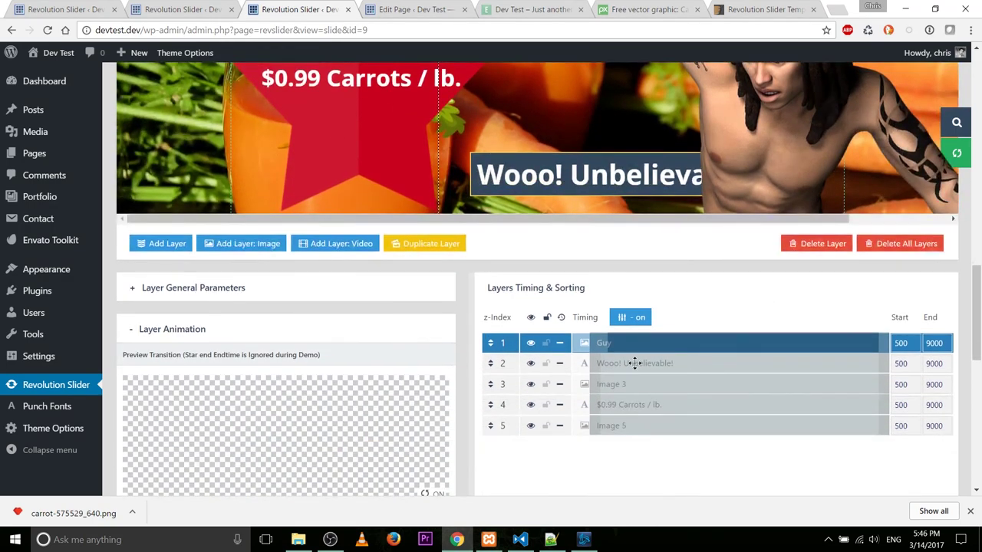
{"action": "left_click", "coordinate": [512, 363]}
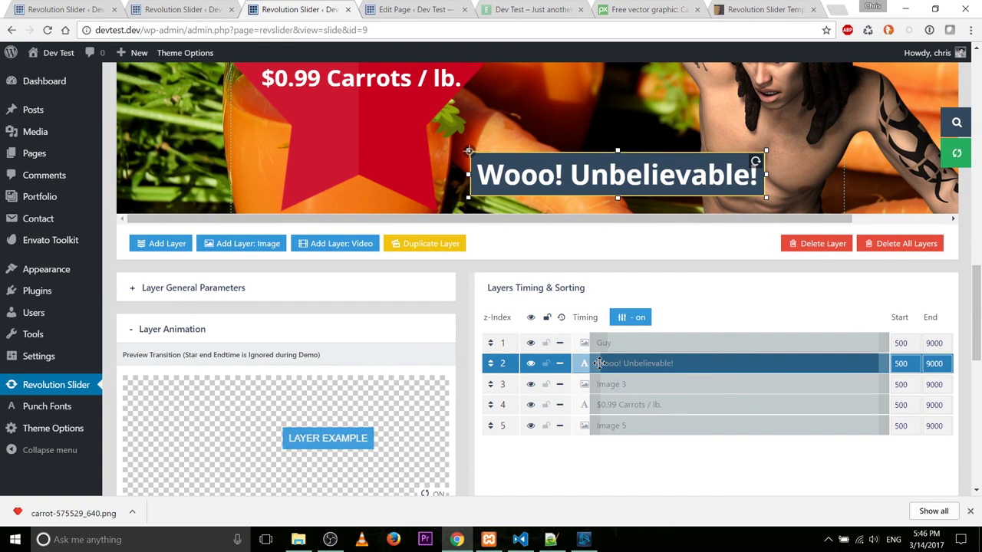
{"action": "scroll", "coordinate": [602, 196], "scroll_direction": "down", "scroll_amount": 1}
{"action": "scroll", "coordinate": [423, 272], "scroll_direction": "down", "scroll_amount": 5}
{"action": "double_click", "coordinate": [198, 228]}
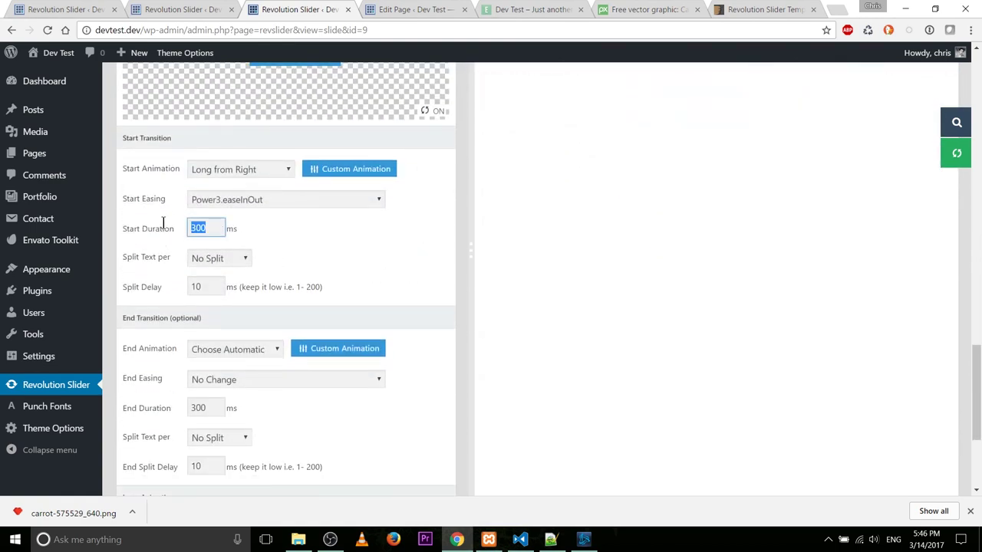
{"action": "type", "text": "15"}
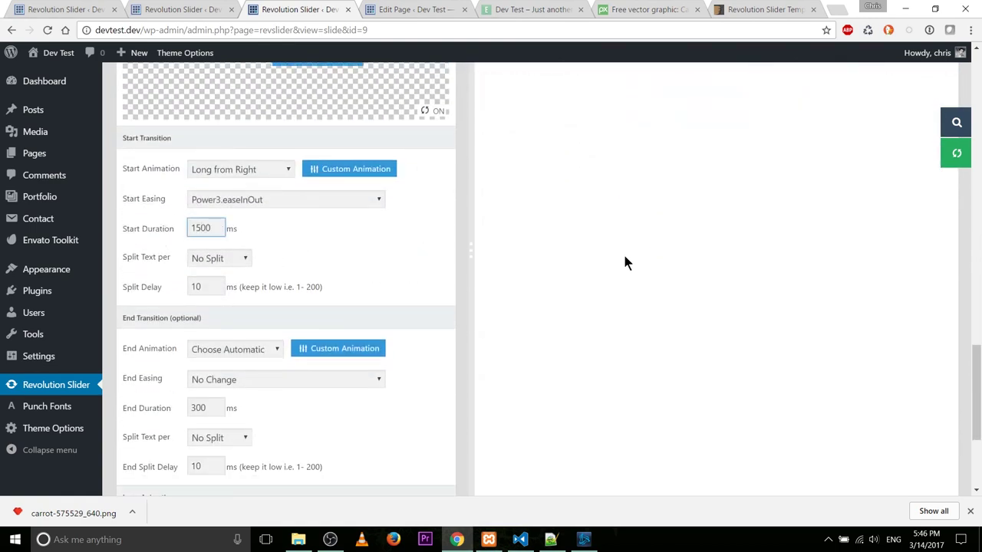
Select the red star's image layer and rename it "Star"
{"action": "scroll", "coordinate": [644, 347], "scroll_direction": "up", "scroll_amount": 6}
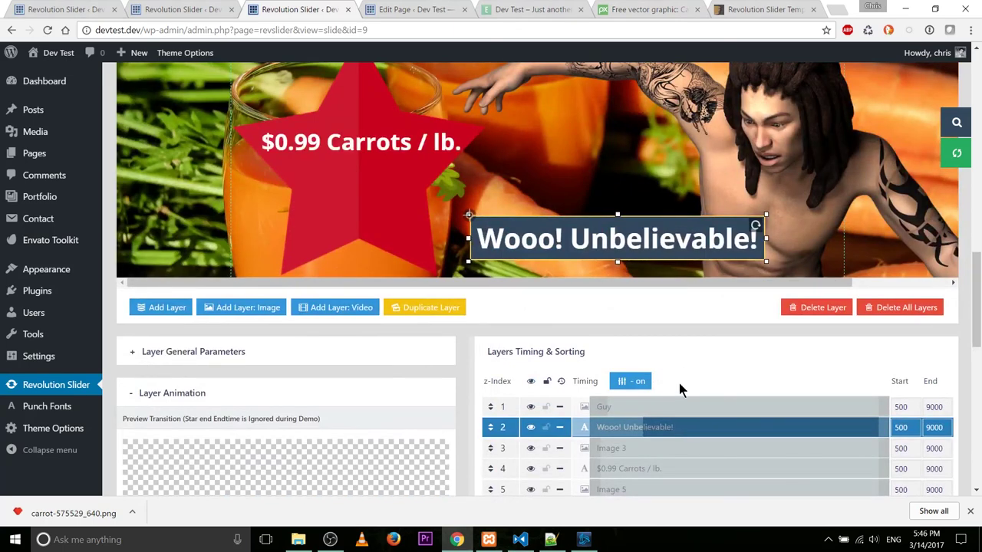
{"action": "scroll", "coordinate": [679, 383], "scroll_direction": "up", "scroll_amount": 2}
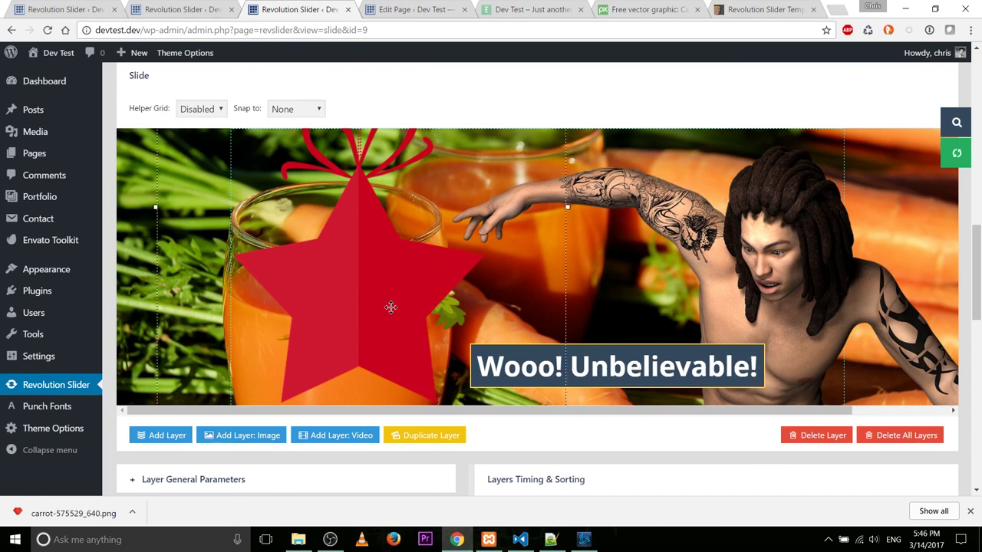
{"action": "left_click", "coordinate": [383, 227]}
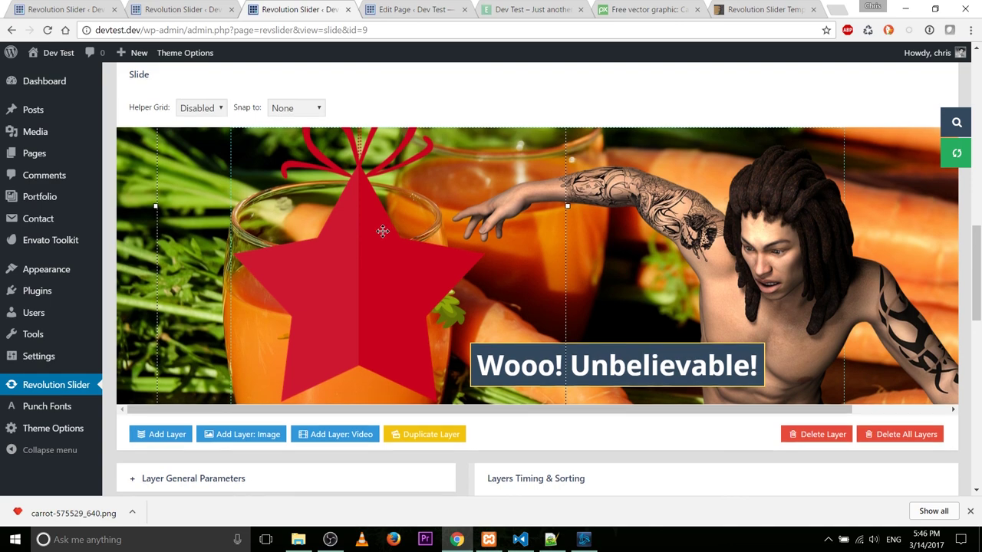
{"action": "scroll", "coordinate": [382, 230], "scroll_direction": "down", "scroll_amount": 3}
{"action": "scroll", "coordinate": [352, 172], "scroll_direction": "up", "scroll_amount": 2}
{"action": "scroll", "coordinate": [352, 171], "scroll_direction": "up", "scroll_amount": 2}
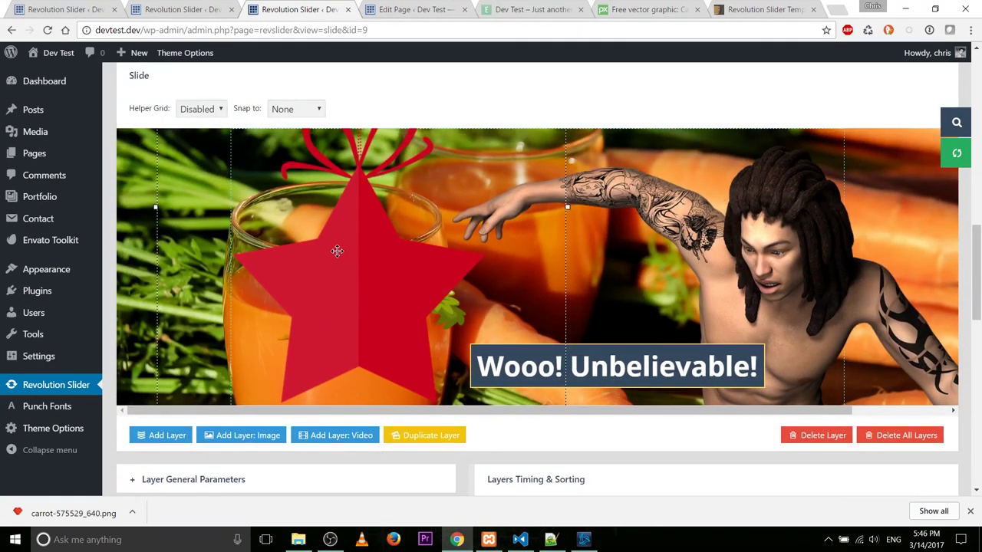
{"action": "scroll", "coordinate": [583, 344], "scroll_direction": "down", "scroll_amount": 4}
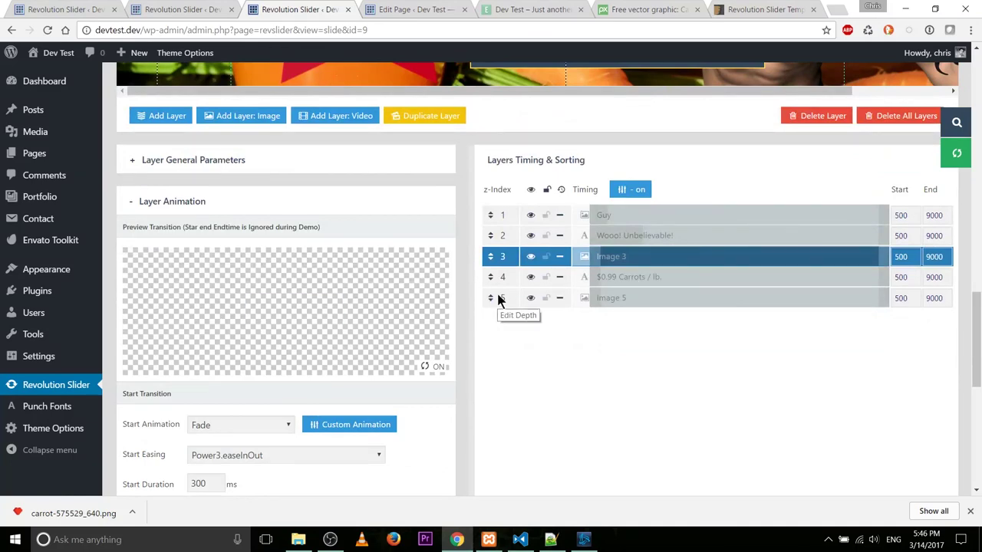
{"action": "scroll", "coordinate": [500, 291], "scroll_direction": "up", "scroll_amount": 3}
{"action": "scroll", "coordinate": [219, 326], "scroll_direction": "down", "scroll_amount": 1}
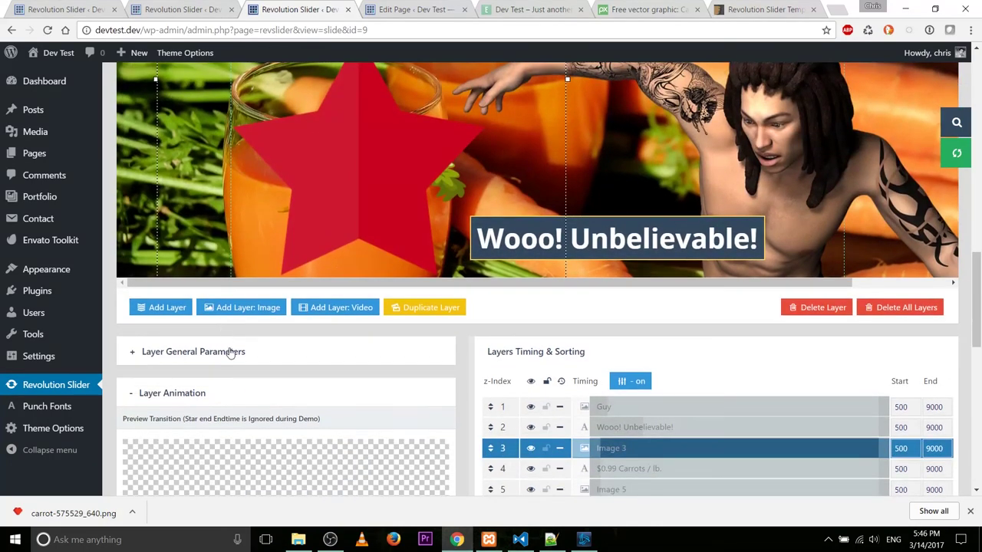
{"action": "left_click", "coordinate": [235, 351]}
{"action": "scroll", "coordinate": [255, 358], "scroll_direction": "down", "scroll_amount": 2}
{"action": "mouse_move", "coordinate": [53, 330]}
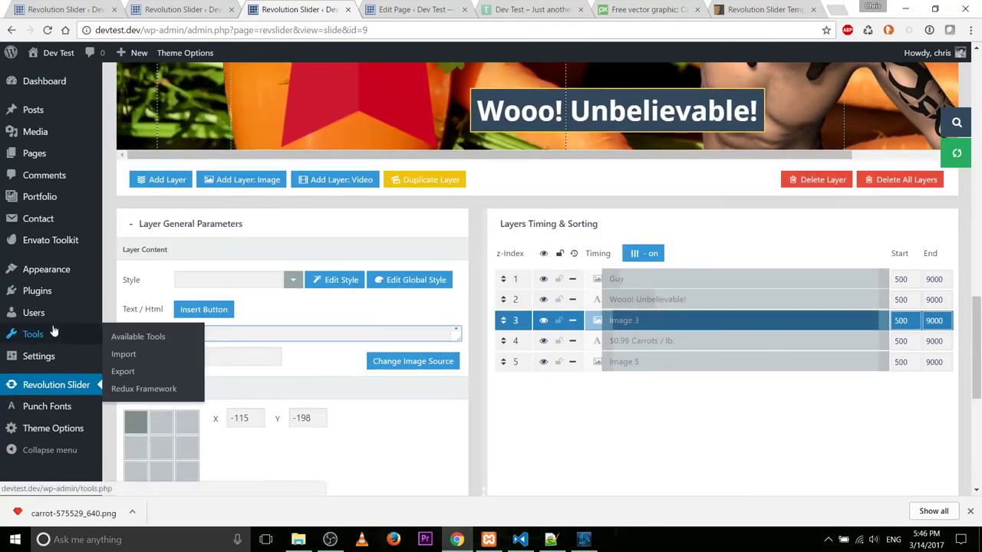
Set the start animation of the "$0.99 Carrots / lb." text layer to Skew From Long Left
{"action": "left_click", "coordinate": [519, 343]}
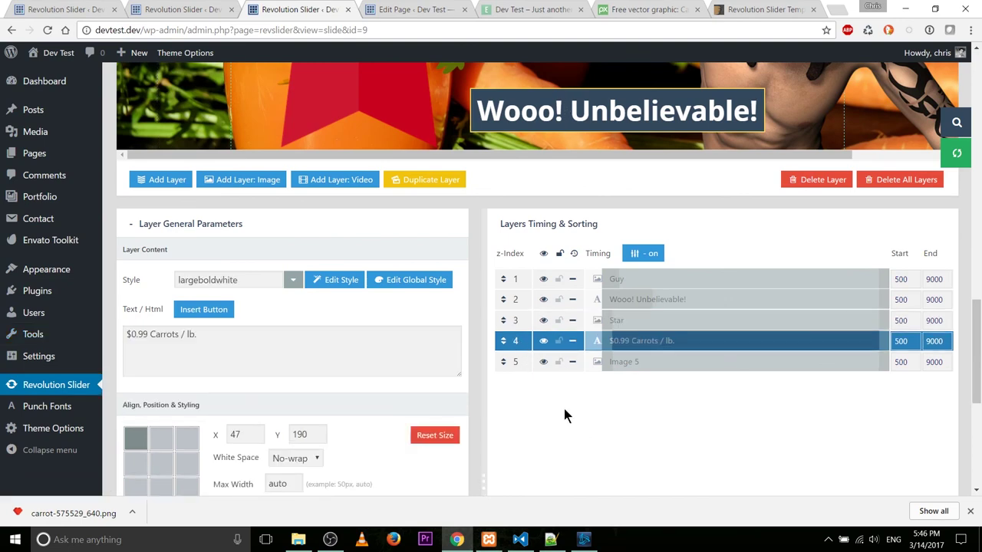
{"action": "scroll", "coordinate": [565, 415], "scroll_direction": "down", "scroll_amount": 5}
{"action": "left_click", "coordinate": [359, 334]}
{"action": "scroll", "coordinate": [247, 264], "scroll_direction": "down", "scroll_amount": 4}
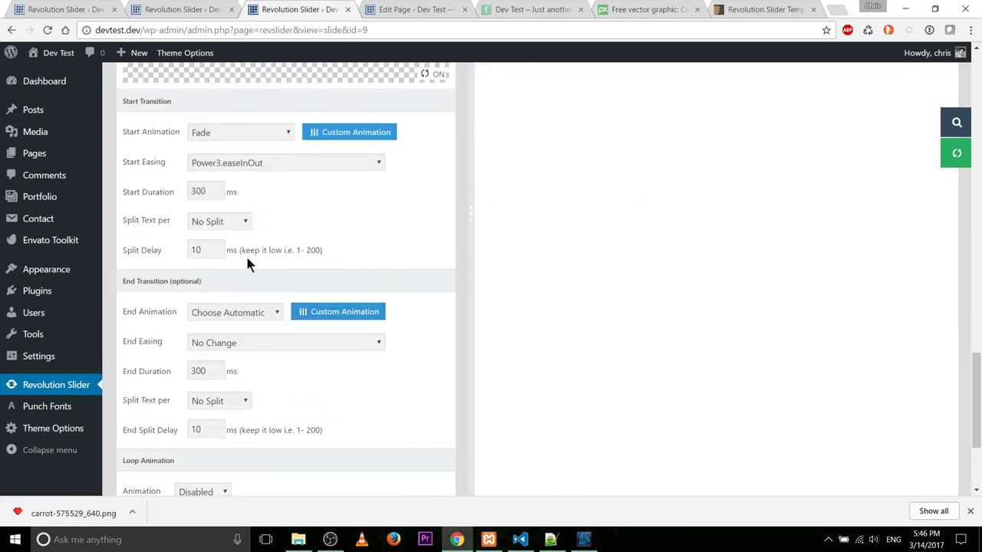
{"action": "left_click", "coordinate": [251, 138]}
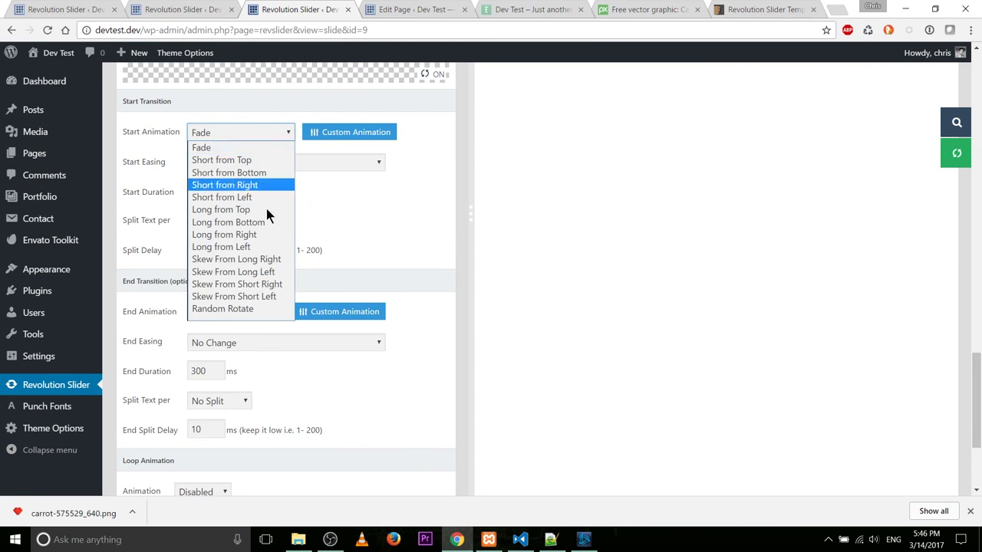
{"action": "left_click", "coordinate": [272, 276]}
{"action": "scroll", "coordinate": [657, 276], "scroll_direction": "up", "scroll_amount": 4}
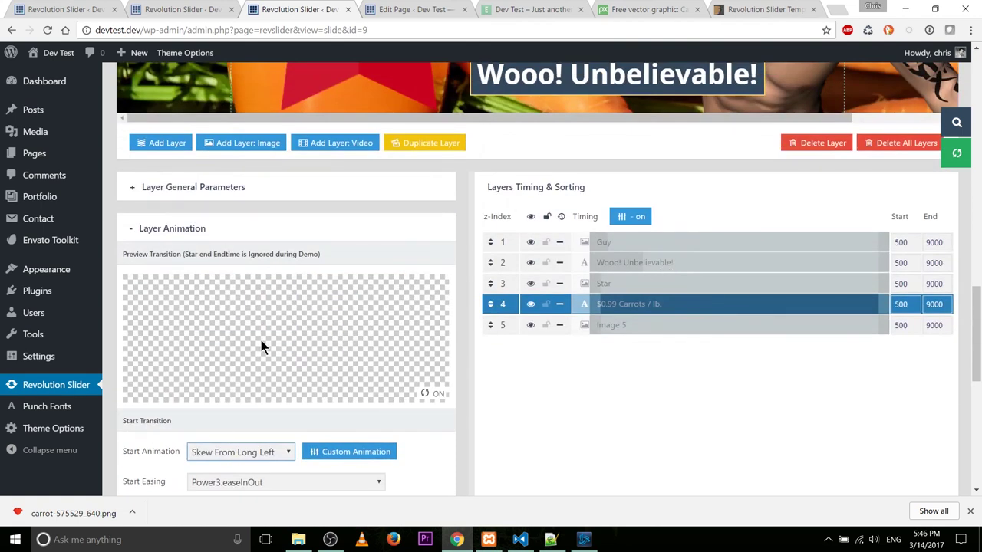
Set the "$0.99 Carrots / lb." layer's end animation to Skew To Left and update the slide
{"action": "scroll", "coordinate": [274, 305], "scroll_direction": "down", "scroll_amount": 1}
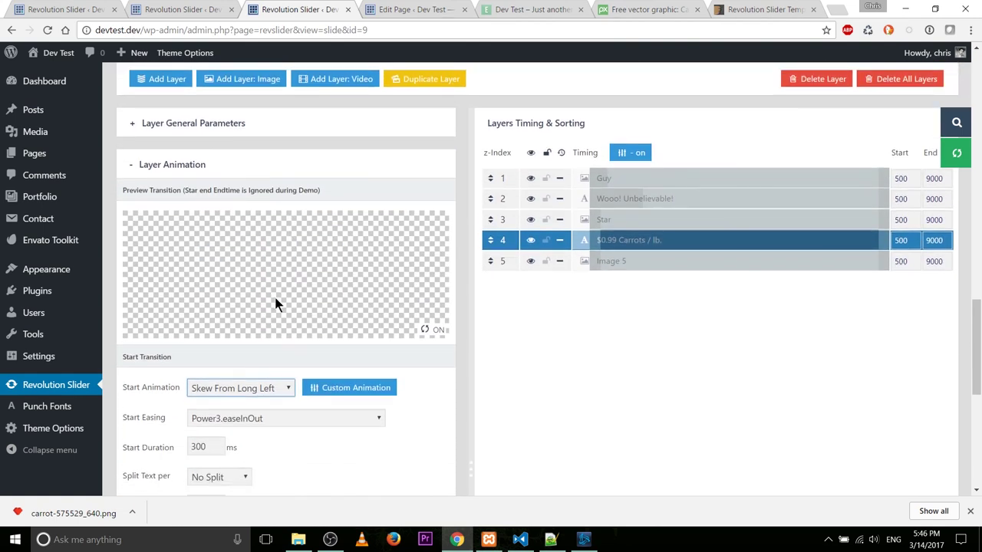
{"action": "scroll", "coordinate": [276, 305], "scroll_direction": "down", "scroll_amount": 5}
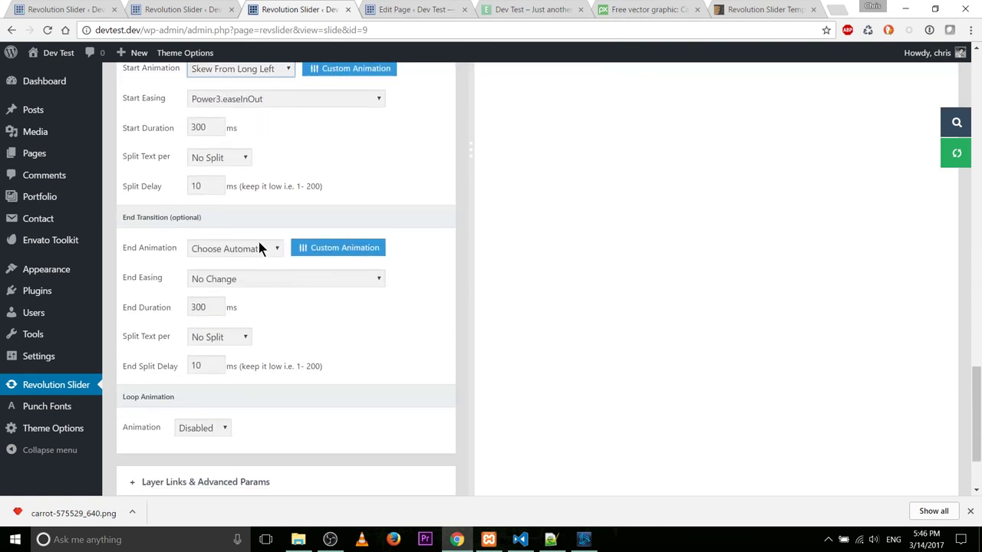
{"action": "left_click", "coordinate": [258, 244]}
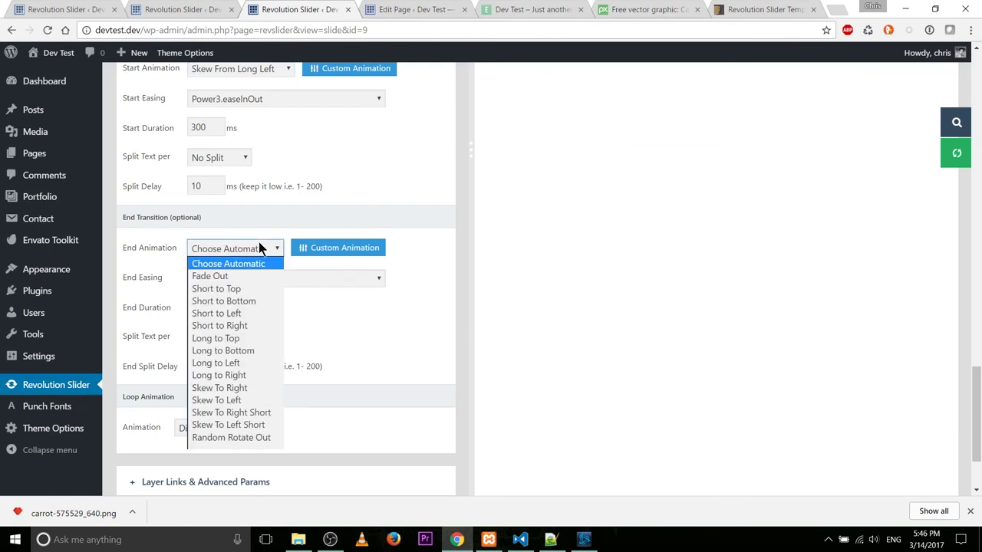
{"action": "left_click", "coordinate": [266, 401]}
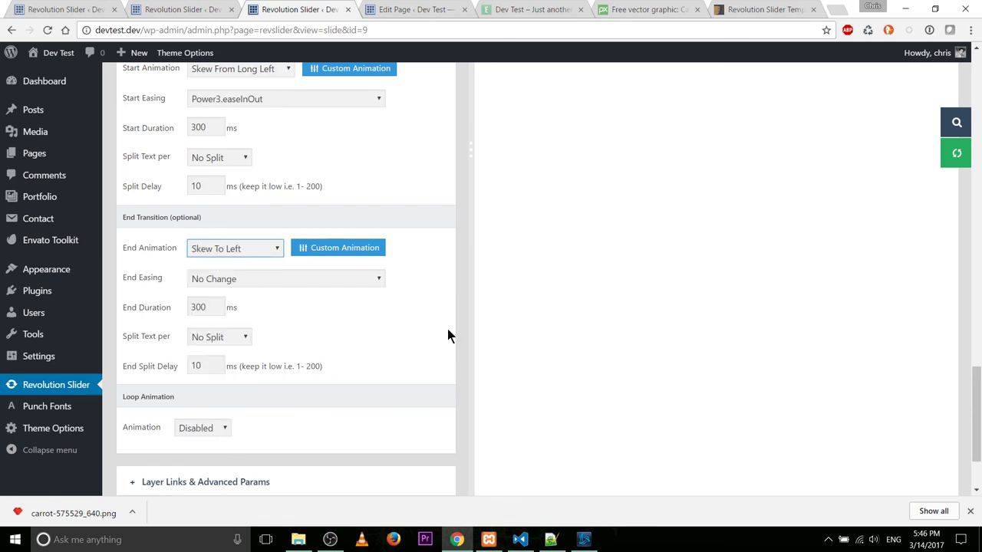
{"action": "scroll", "coordinate": [596, 284], "scroll_direction": "down", "scroll_amount": 2}
{"action": "scroll", "coordinate": [607, 305], "scroll_direction": "up", "scroll_amount": 6}
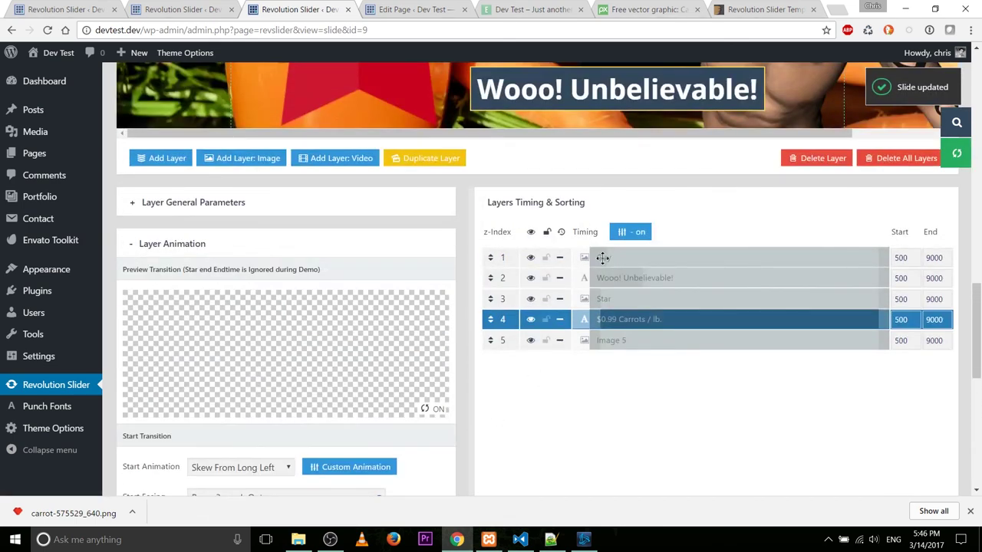
Reload the live homepage and go through the slider's slides to examine how the updated layer animations play
{"action": "key", "text": "ctrl+5"}
{"action": "key", "text": "F5"}
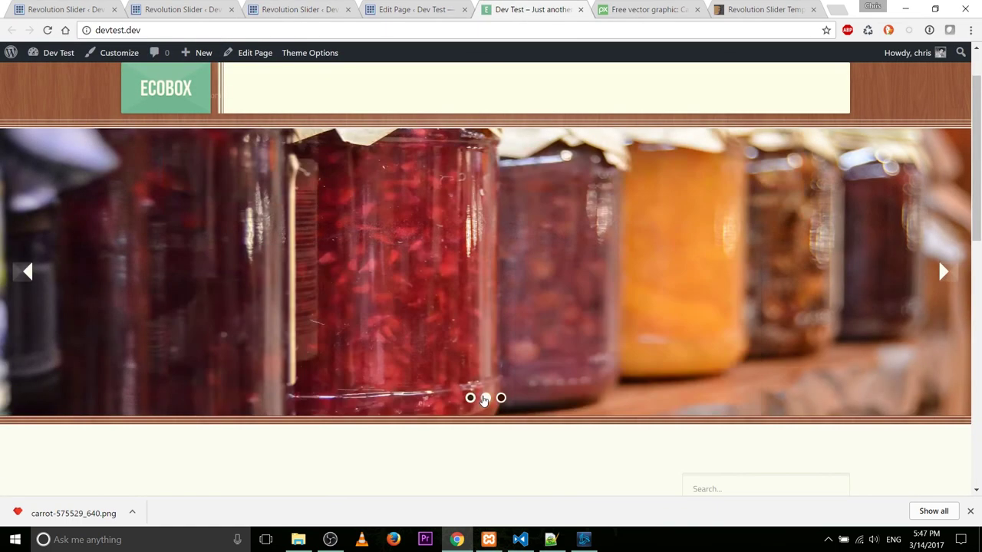
{"action": "left_click", "coordinate": [485, 397]}
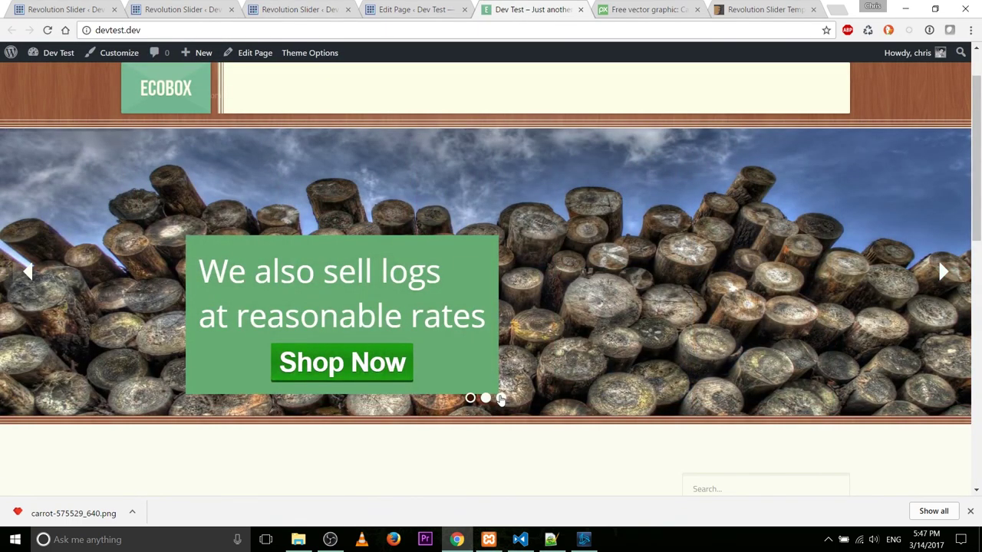
{"action": "left_click", "coordinate": [501, 398]}
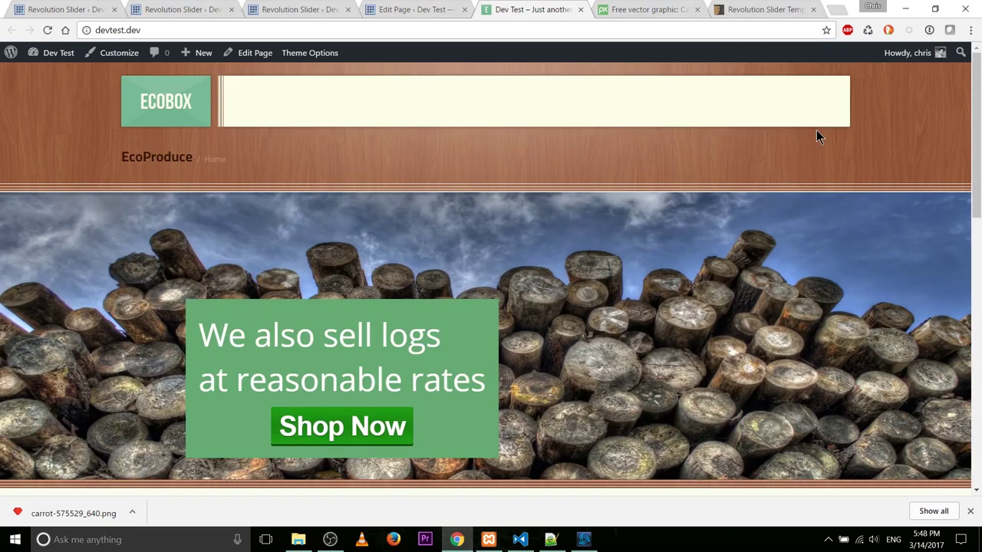
View the ThemeForest page of revolution slider templates and return to the live homepage
{"action": "left_click", "coordinate": [781, 10]}
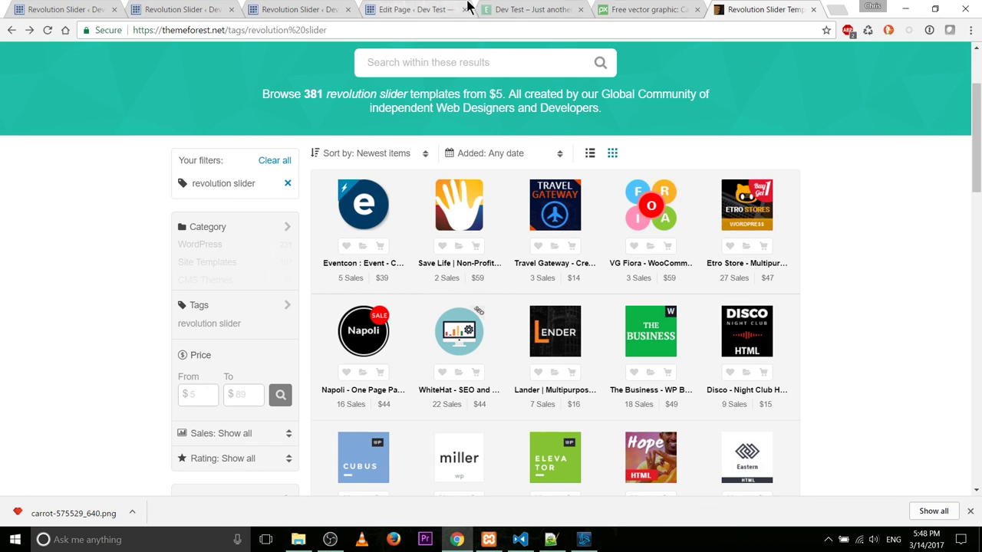
{"action": "left_click", "coordinate": [514, 9]}
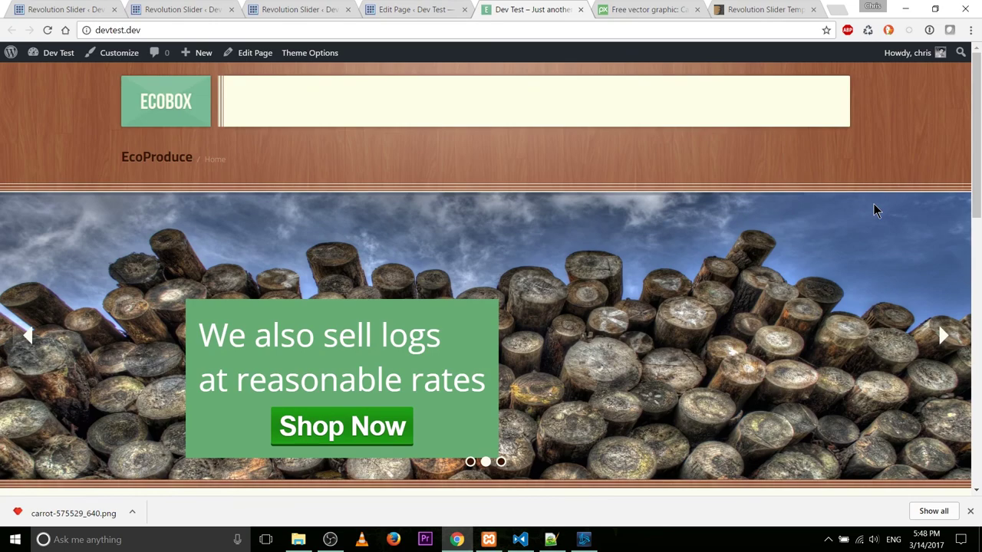